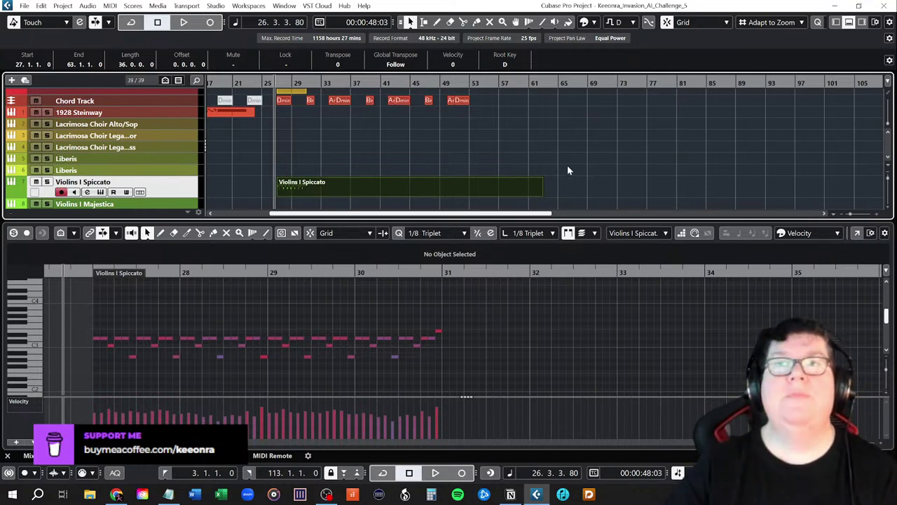
- Play back the existing Violins I Spiccato notes from bar 27 to bar 31
scroll(568, 167, "up", 1)
scroll(568, 170, "left", 2)
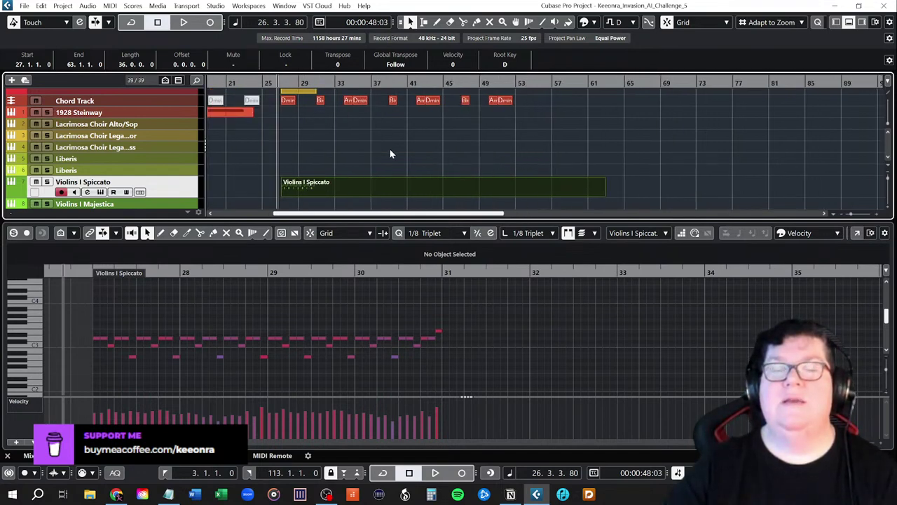
scroll(395, 151, "down", 1)
scroll(396, 150, "up", 1)
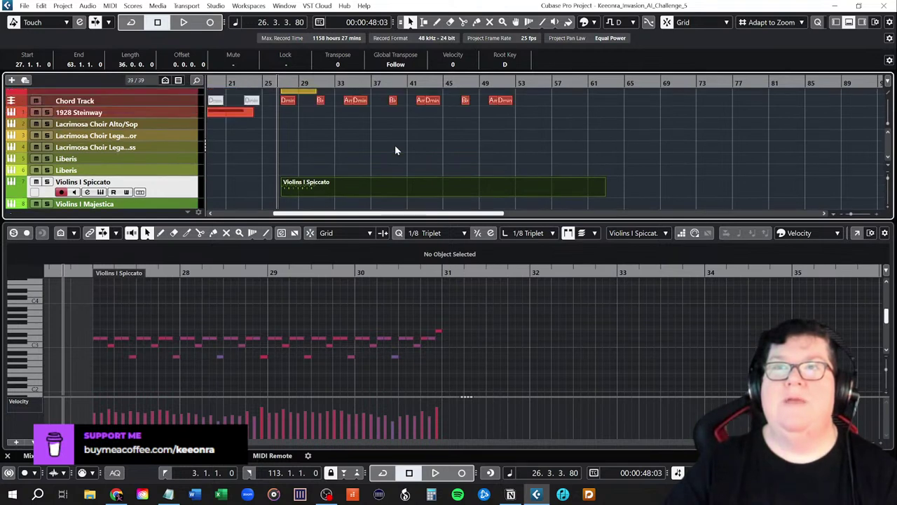
scroll(322, 140, "up", 2)
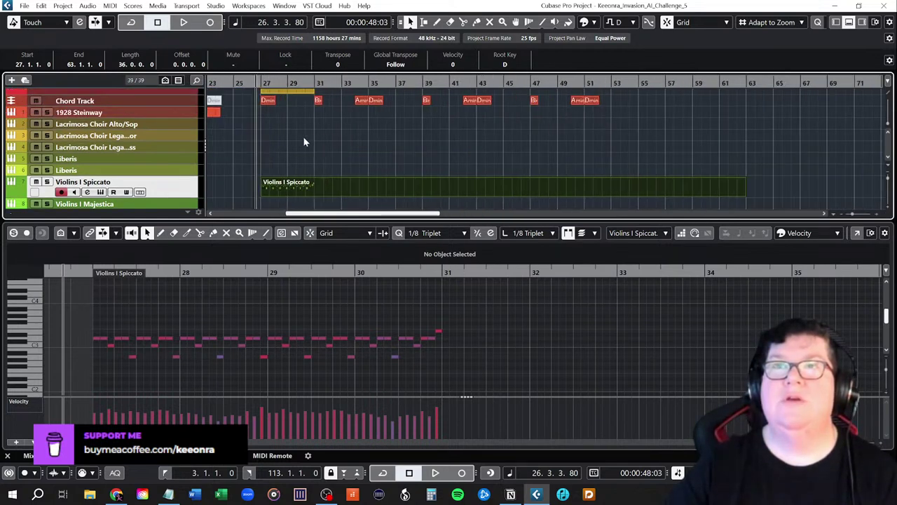
left_click(262, 81)
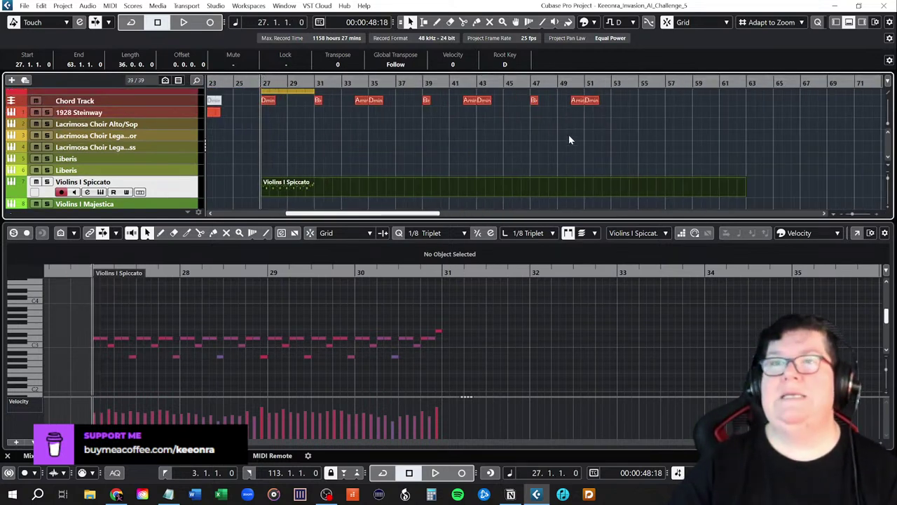
scroll(530, 143, "down", 1)
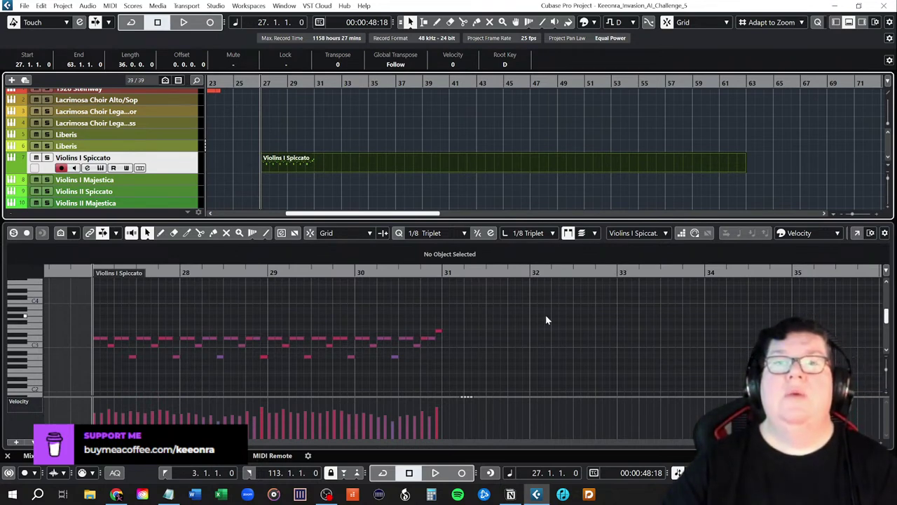
key("space")
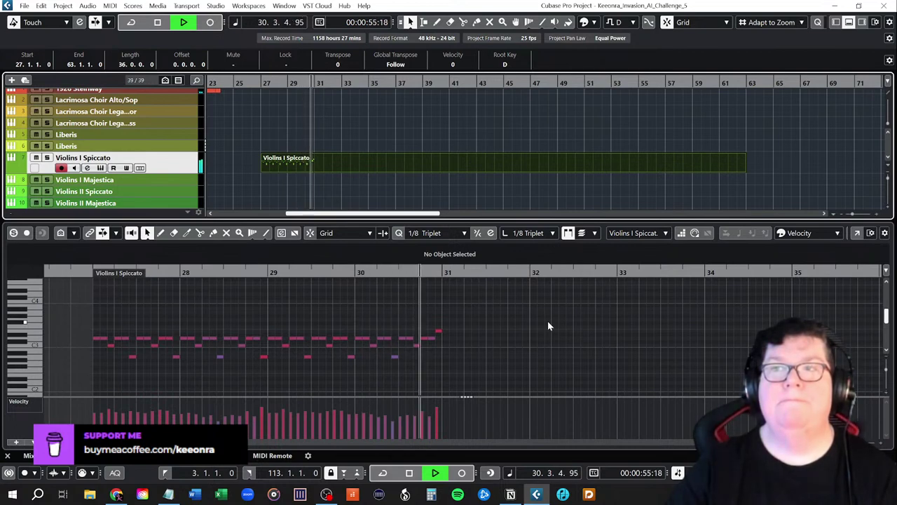
key("space")
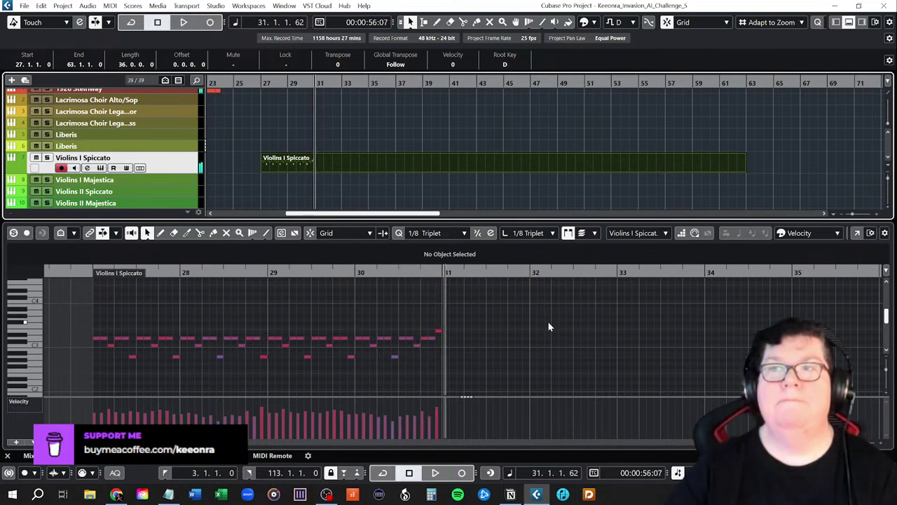
- Place the playback cursor at the end of the existing notes near bar 31 and turn on step input in the Key Editor
left_click(441, 272)
left_click_drag(440, 273, 445, 272)
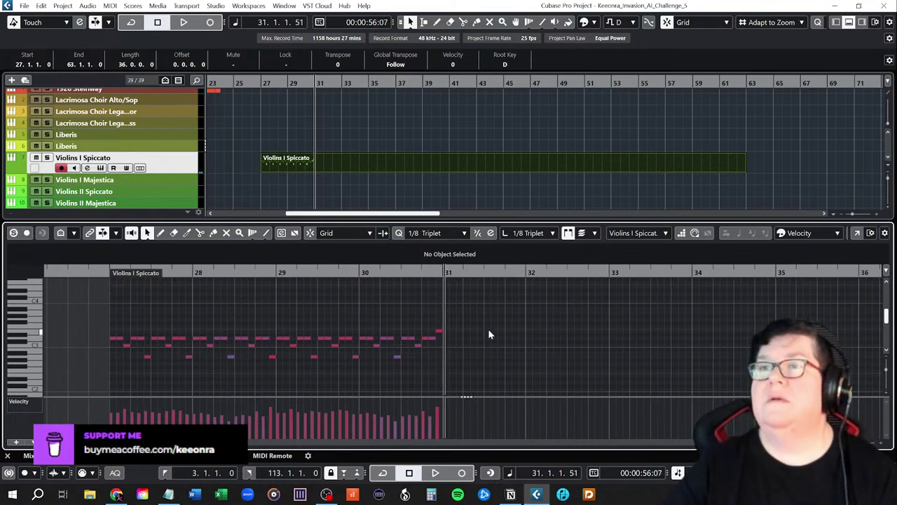
scroll(483, 328, "up", 2)
left_click(388, 272)
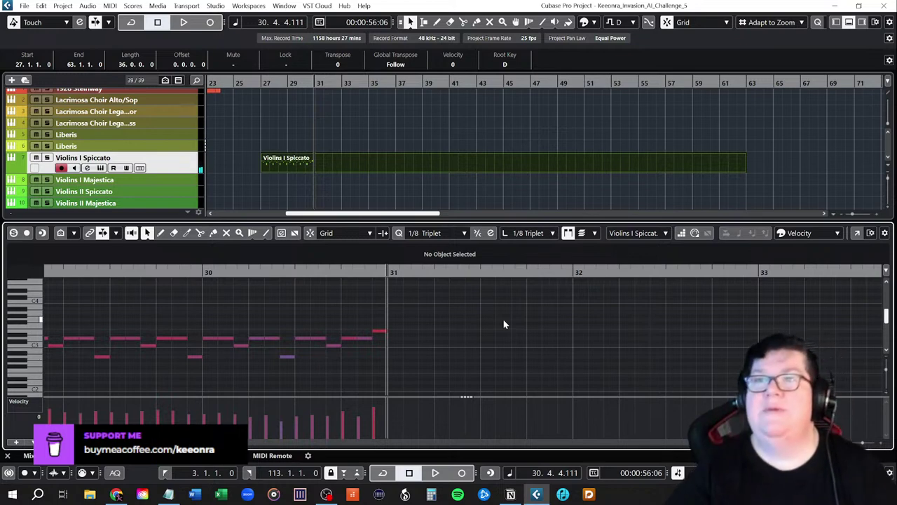
scroll(504, 323, "down", 1)
scroll(503, 323, "up", 1)
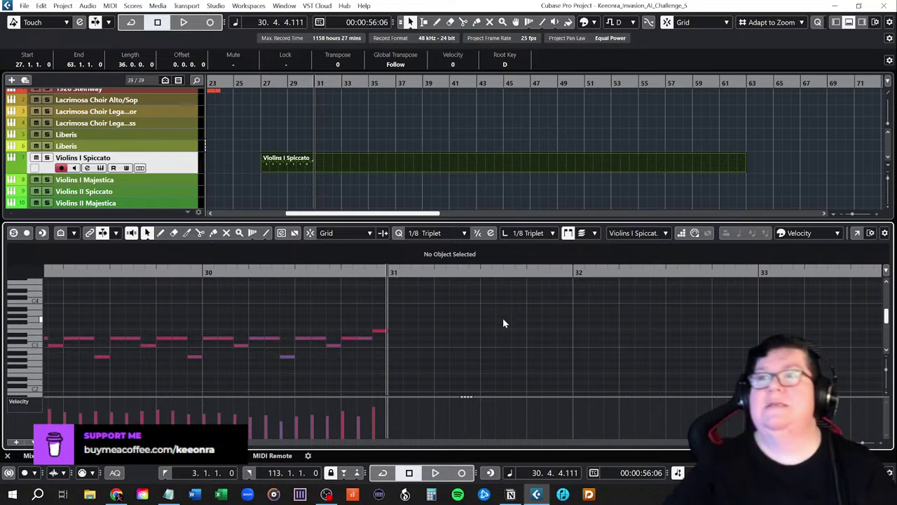
left_click(681, 232)
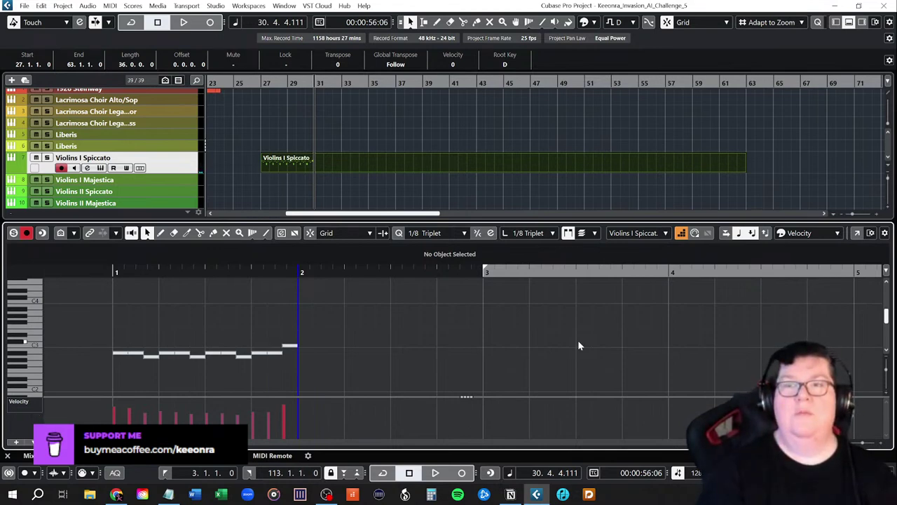
- Undo all the notes step-entered by mistake in bar 1
key("ctrl+z")
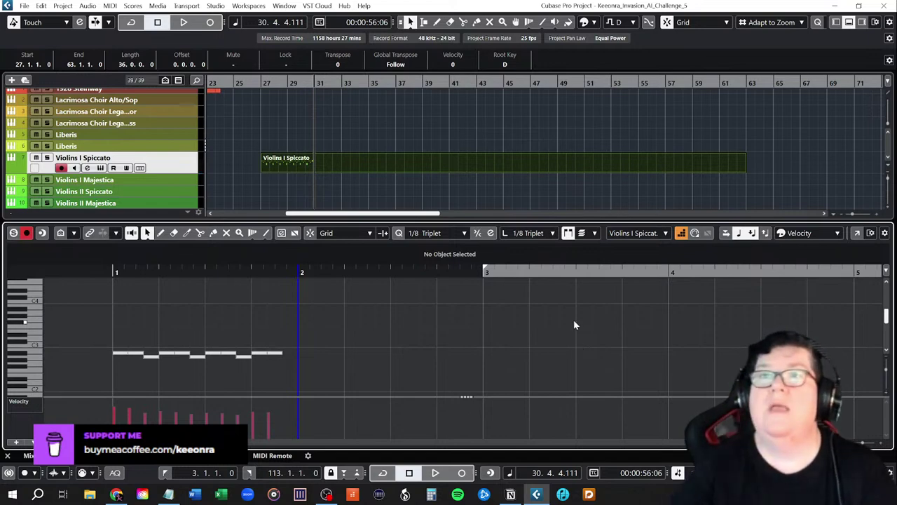
scroll(464, 172, "up", 2)
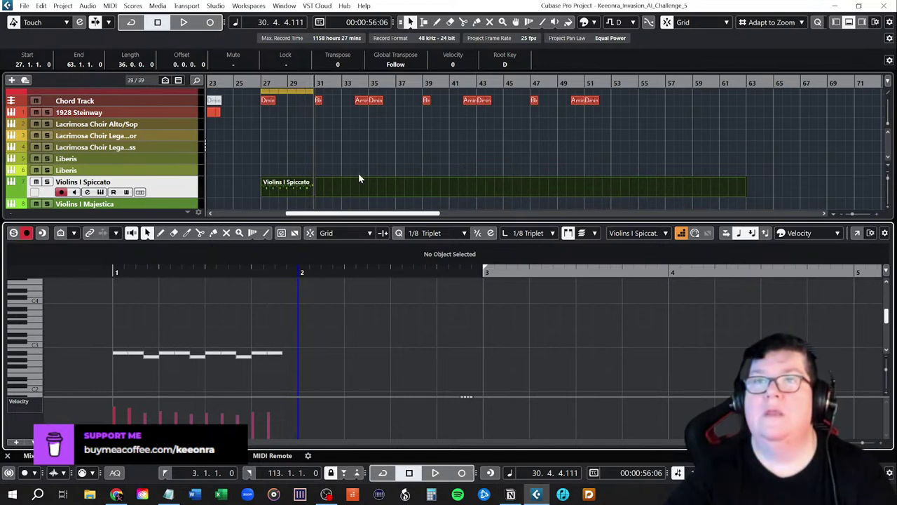
left_click(112, 272)
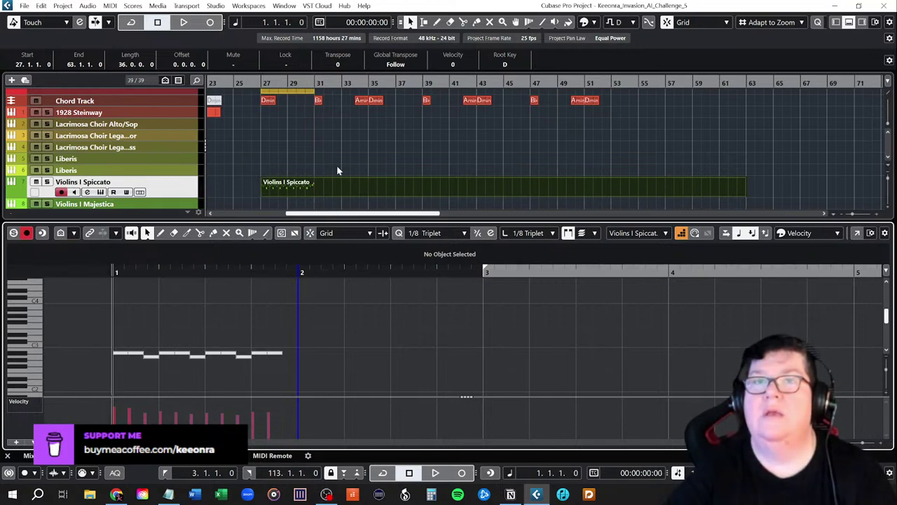
key("ctrl+z")
key("ctrl+z")
key("ctrl+z")
key("ctrl+z")
key("ctrl+z")
key("ctrl+z")
key("ctrl+z")
key("ctrl+z")
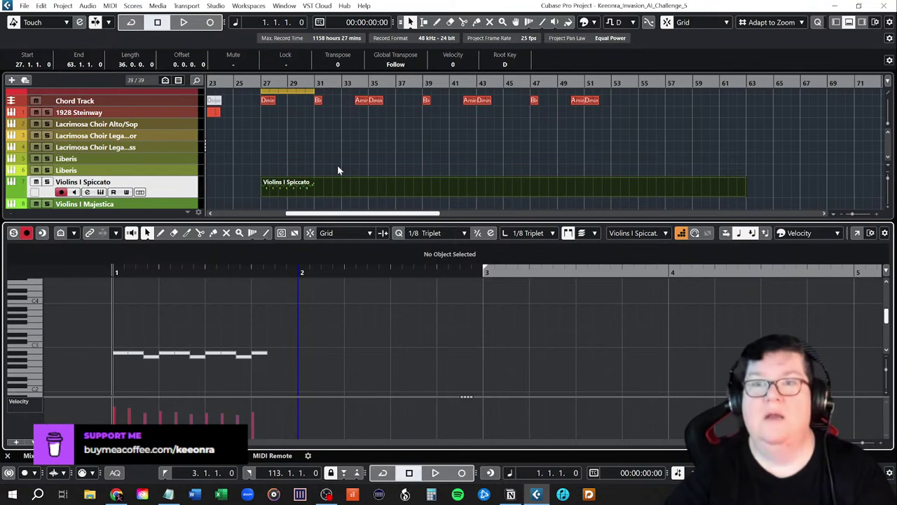
key("ctrl+z")
key("ctrl+z")
key("ctrl+z")
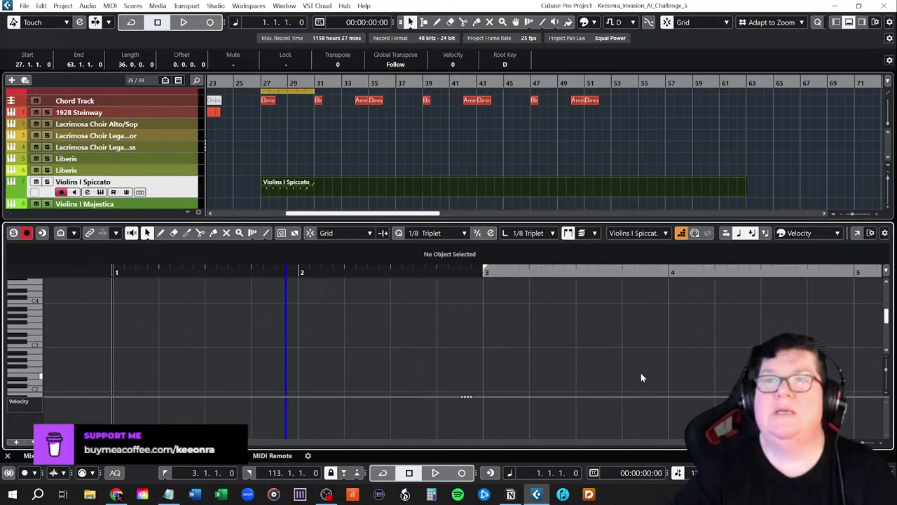
- Move the playback cursor to bar 27 and enable step input at the start of the Violins I Spiccato part
left_click(263, 86)
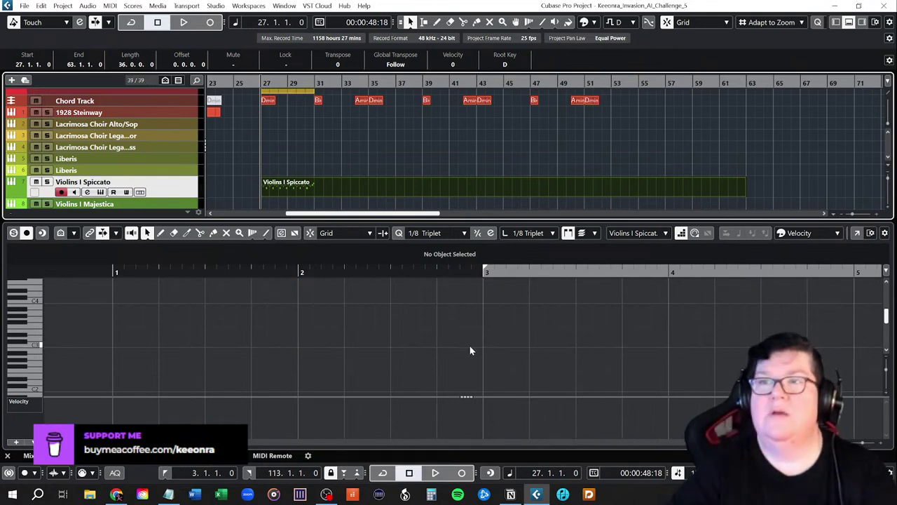
key("g")
key("g")
key("g")
key("g")
key("g")
key("g")
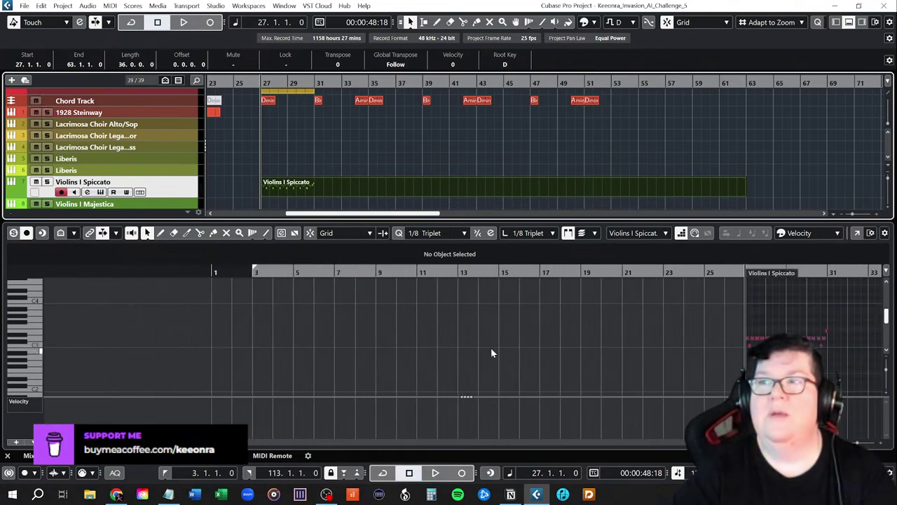
scroll(516, 349, "right", 8)
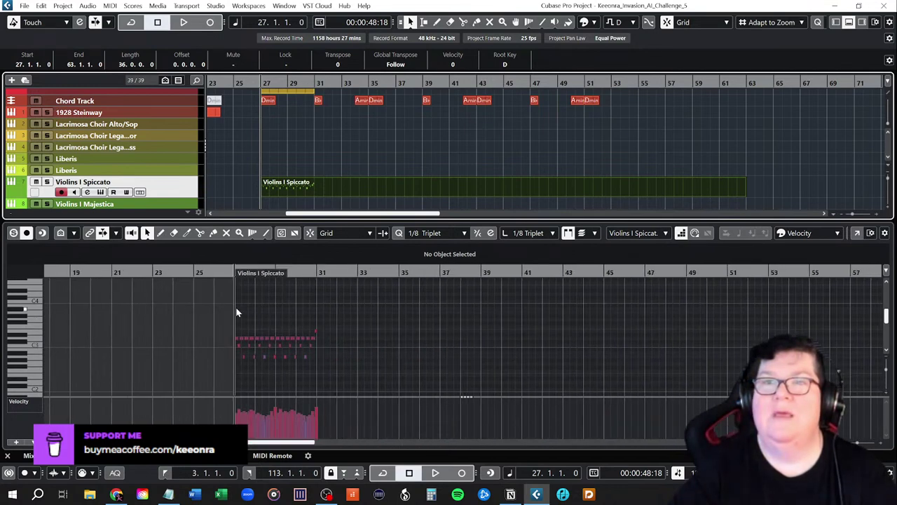
left_click(233, 305)
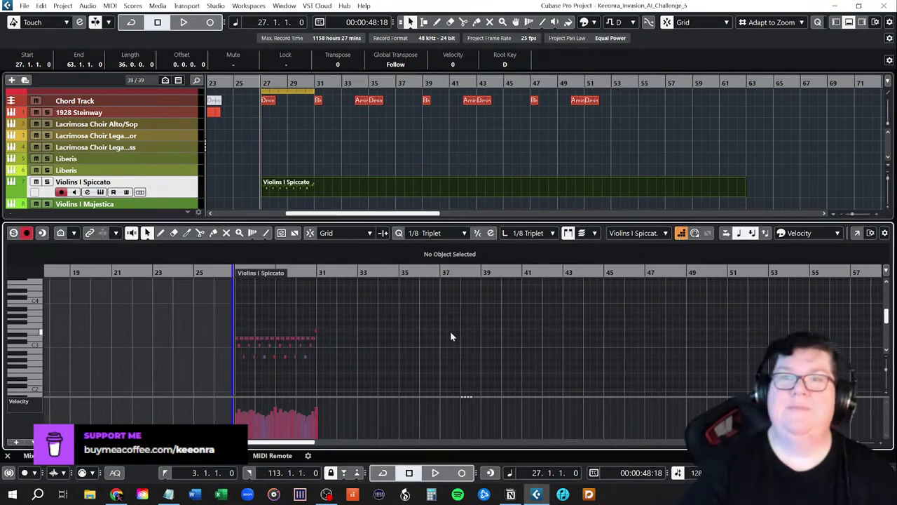
- Move the step input position and the playback cursor to bar 31, right after the last existing note
key("Right")
key("Right")
key("Right")
key("Right")
key("Right")
key("Right")
key("Right")
key("Right")
key("Right")
key("Right")
key("Right")
key("Right")
key("Right")
key("Right")
key("Right")
key("Right")
key("Right")
key("Right")
key("Right")
key("Right")
key("Right")
key("Right")
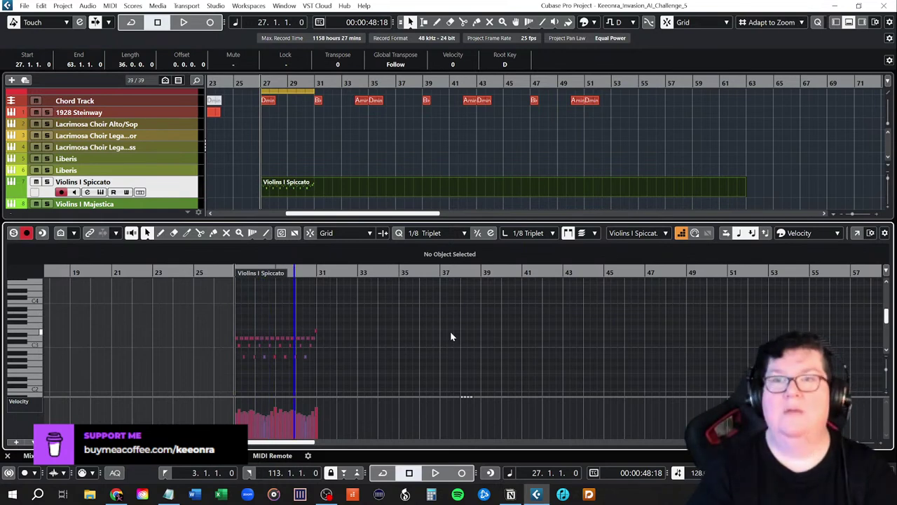
key("h")
key("h")
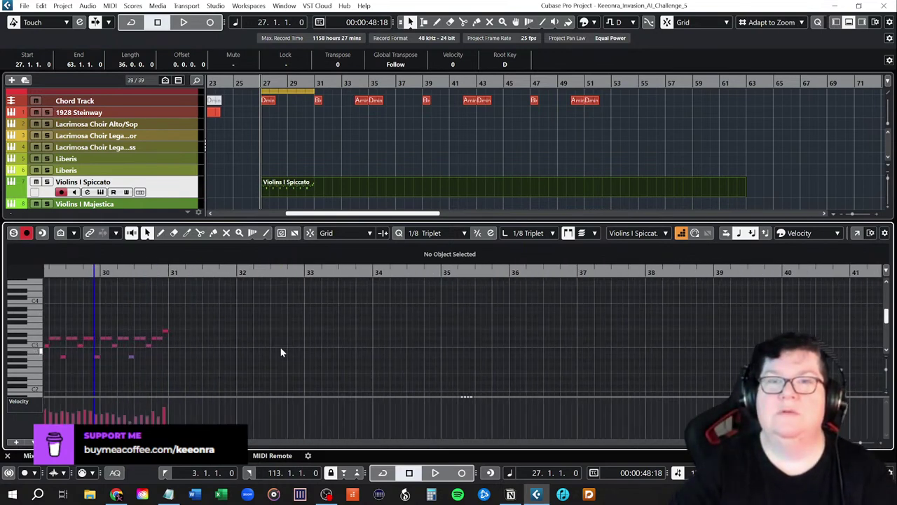
left_click(168, 301)
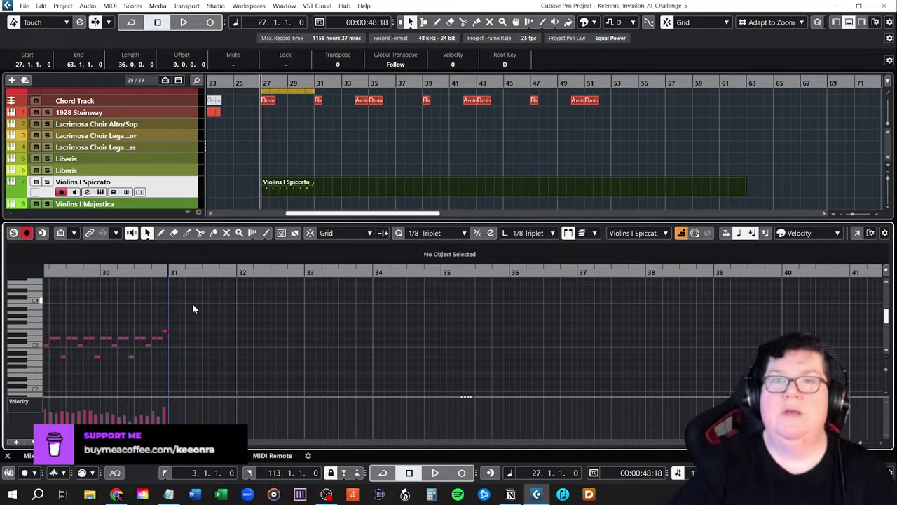
left_click(170, 272)
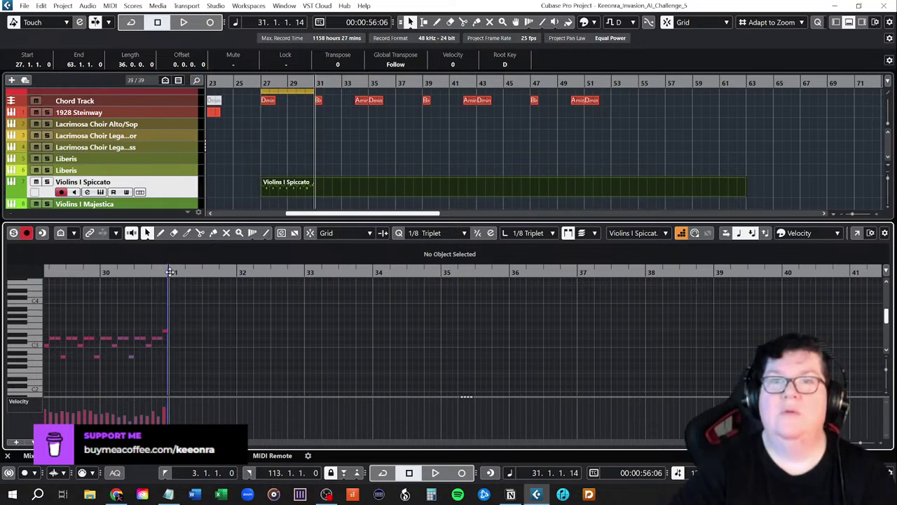
key("h")
key("h")
key("h")
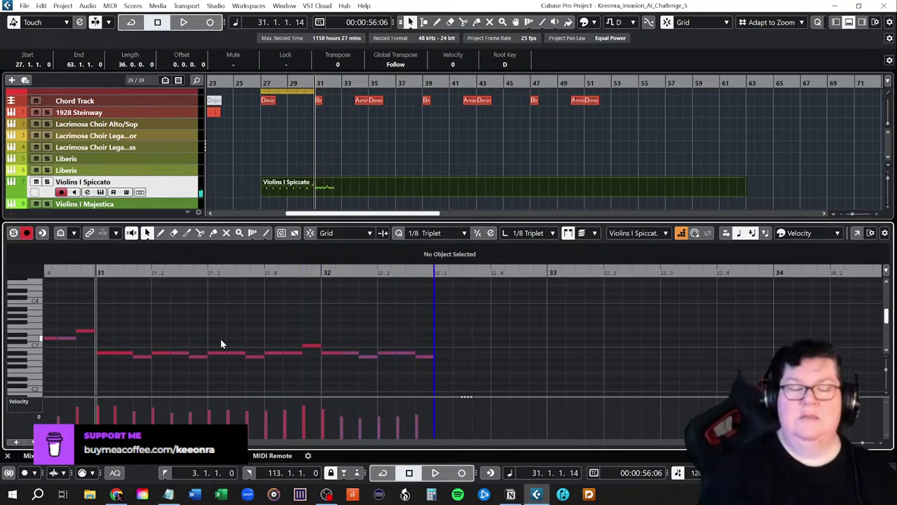
- Undo the notes entered in bar 32 and return the step input position to the start of that bar
key("ctrl+z")
key("ctrl+z")
key("ctrl+z")
key("ctrl+z")
key("ctrl+z")
key("ctrl+z")
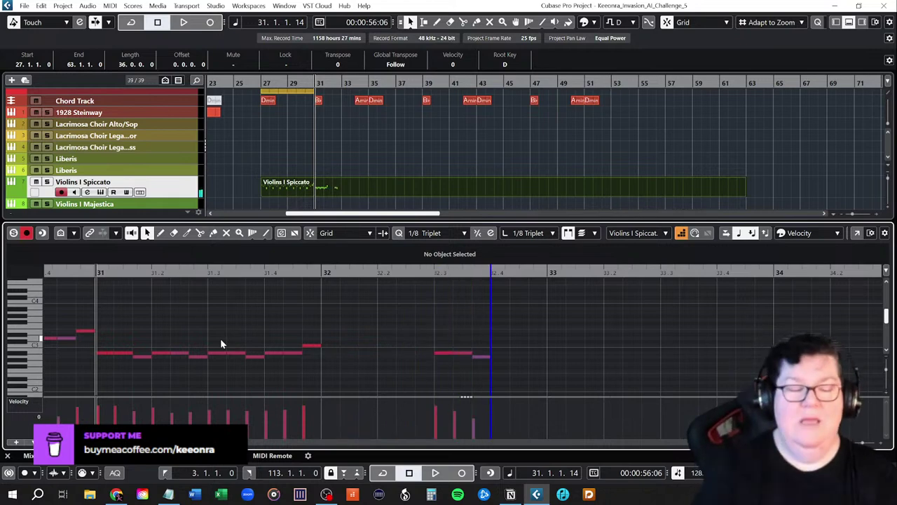
key("ctrl+z")
key("ctrl+z")
key("ctrl+z")
key("Left")
key("Left")
key("Left")
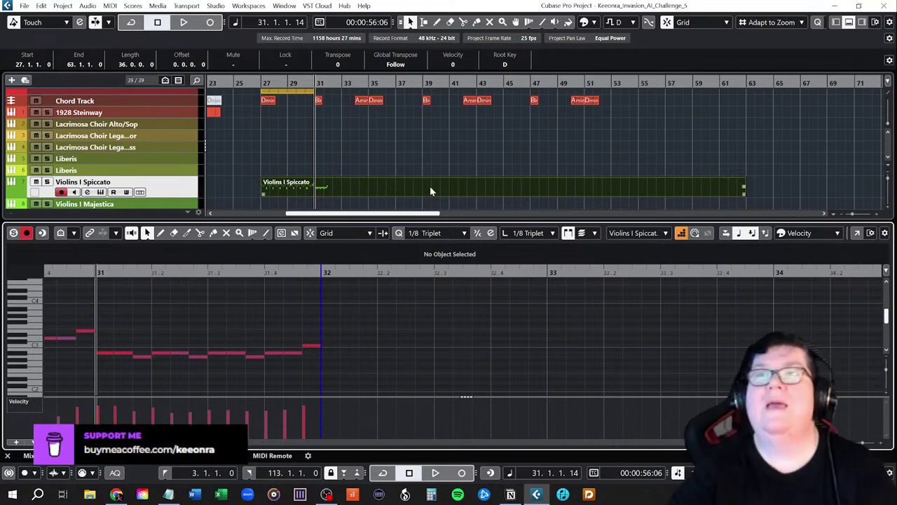
- Check the chord positions above the violin part, and turn off step input and recording in the editor
scroll(396, 160, "up", 1)
scroll(395, 159, "down", 1)
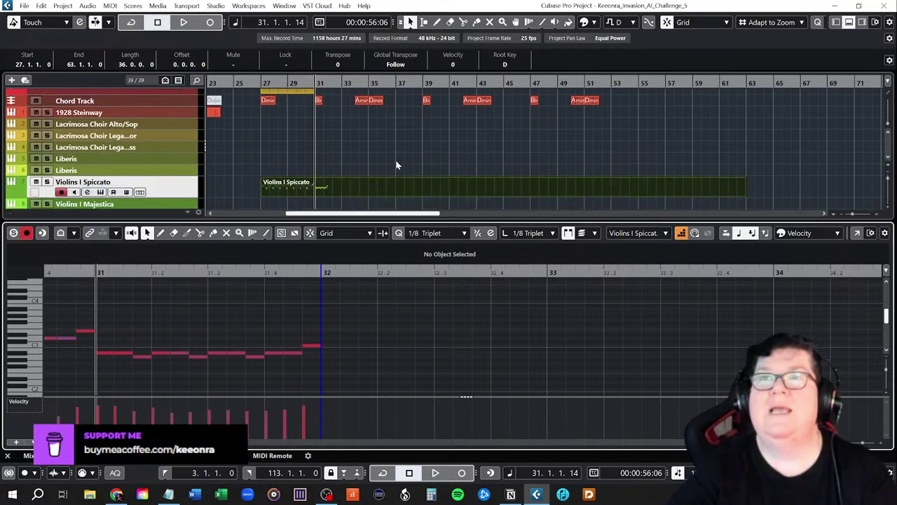
scroll(373, 161, "up", 2)
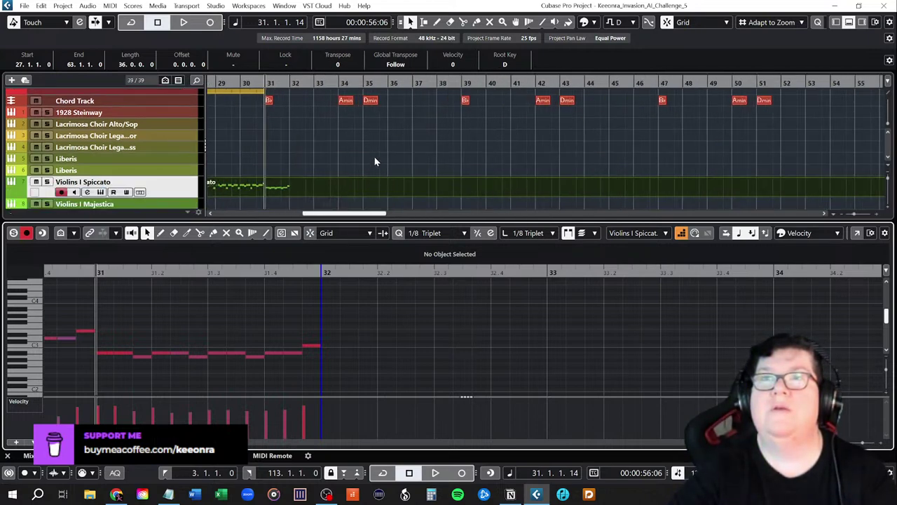
scroll(374, 161, "down", 4)
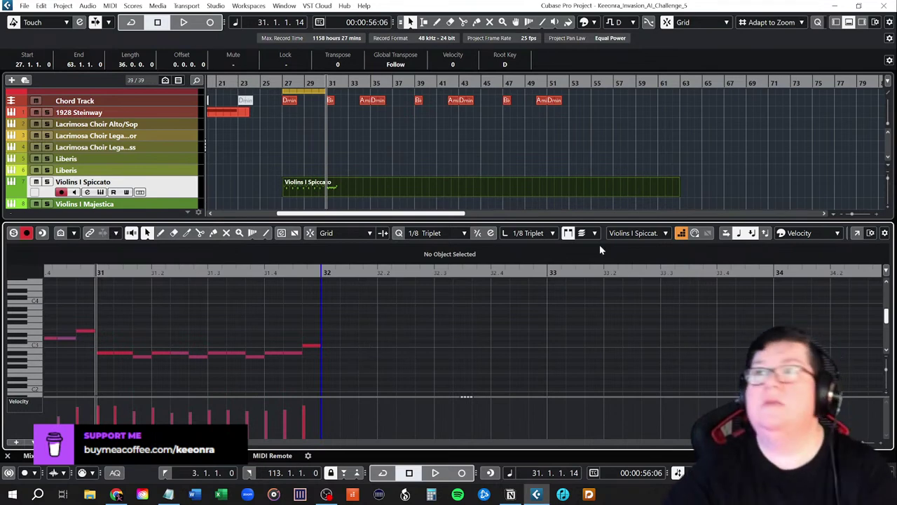
left_click(681, 233)
left_click(27, 233)
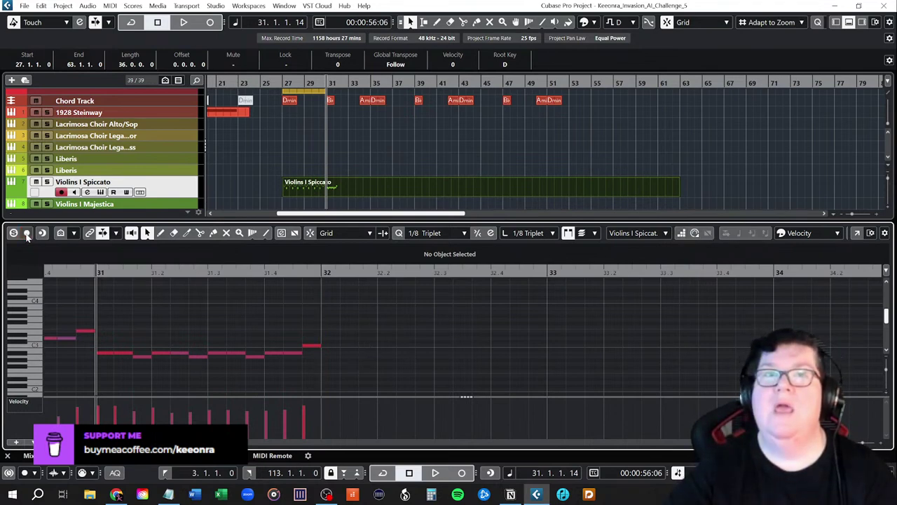
- Copy the triplet phrase in bar 31 and paste it at the start of bars 32 and 33
left_click_drag(98, 326, 322, 369)
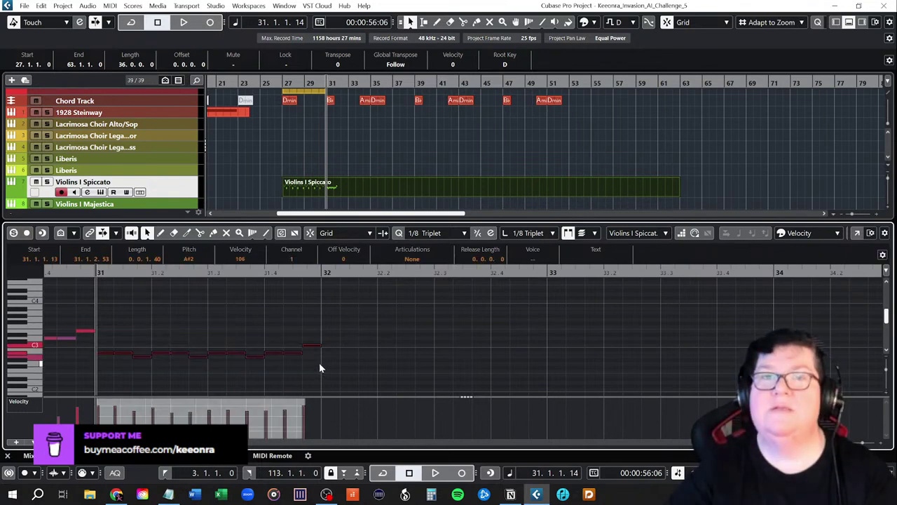
left_click(201, 310)
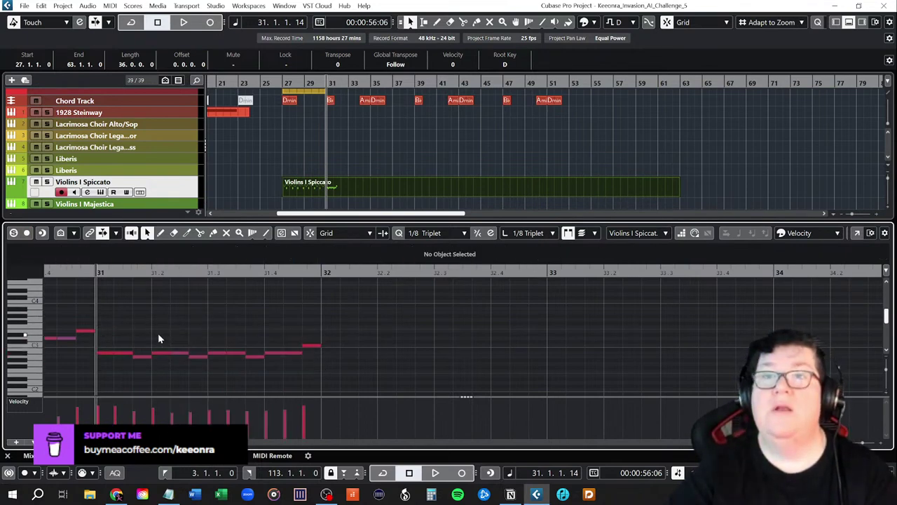
left_click(339, 276)
key("ctrl+v")
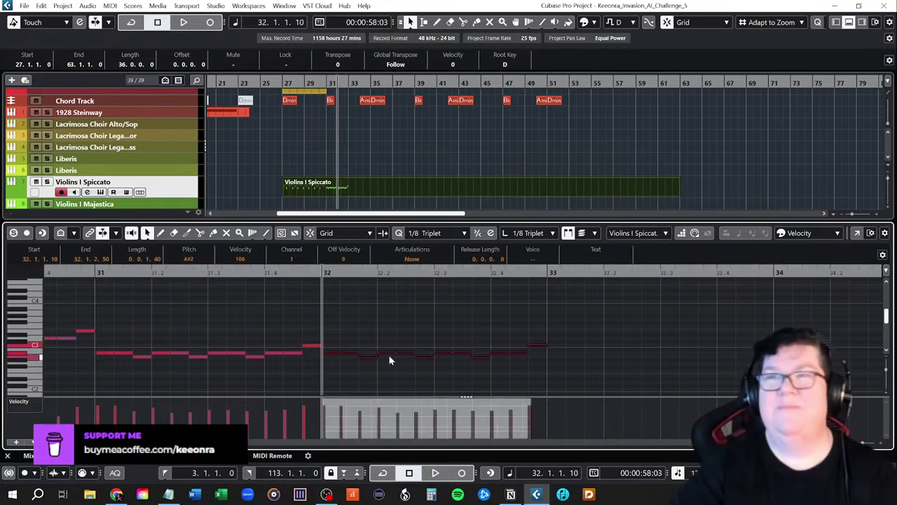
left_click(553, 274)
key("ctrl+v")
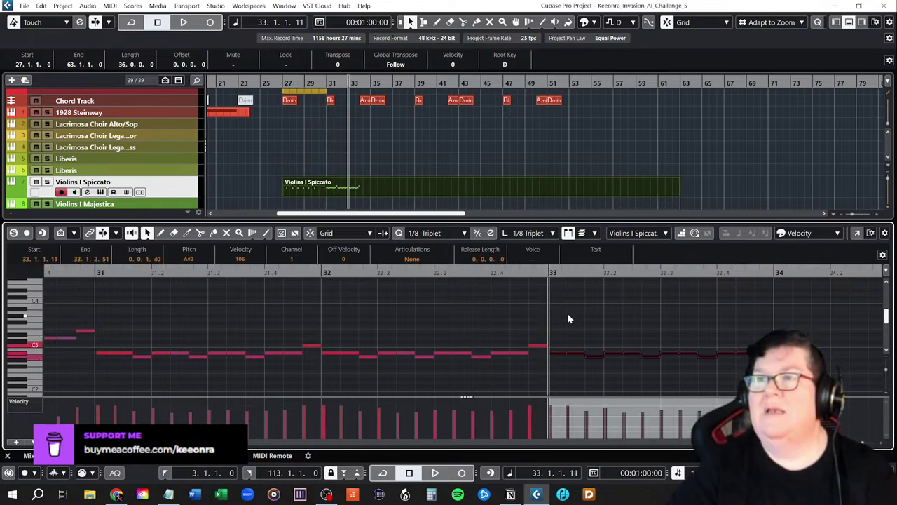
- Play the chord at bar 34 briefly, just after the last pasted violin phrase
left_click(471, 333)
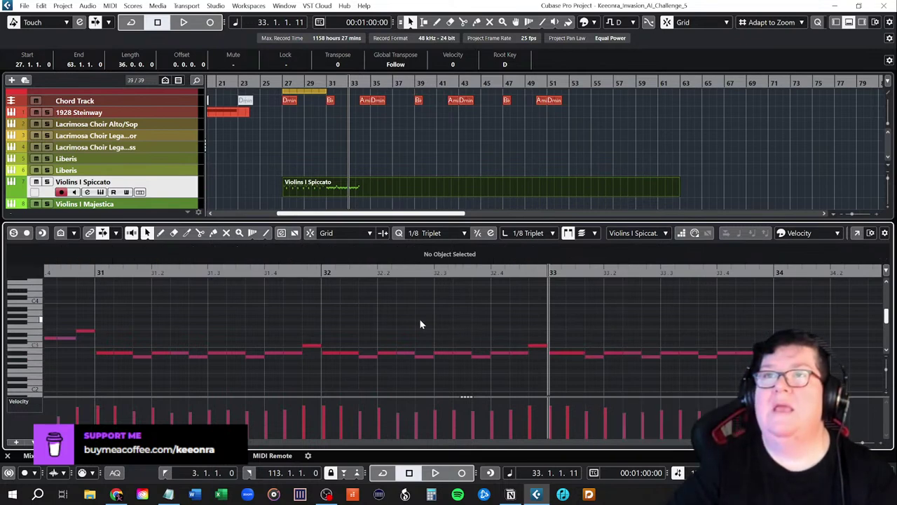
left_click(359, 84)
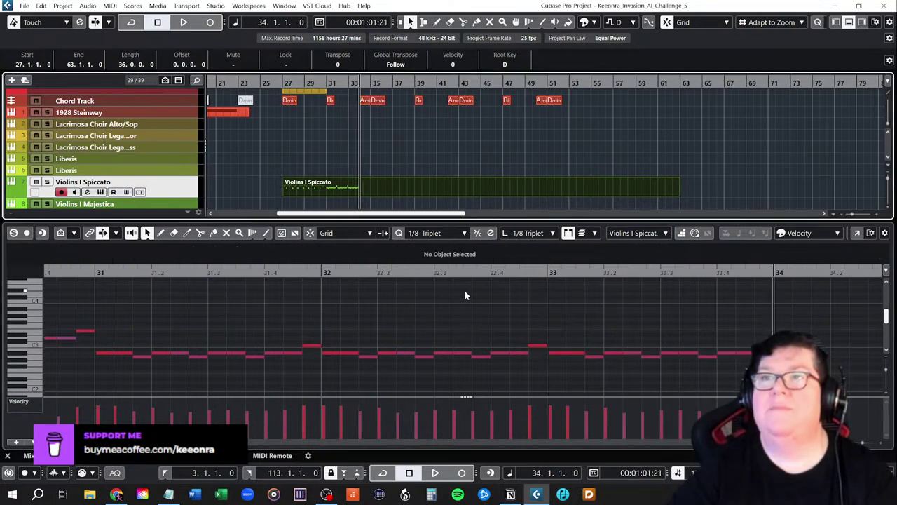
key("space")
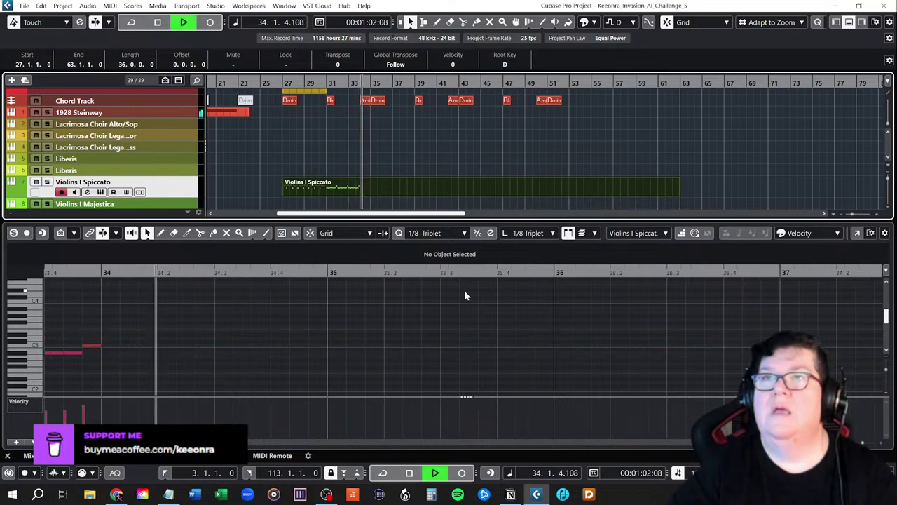
key("space")
scroll(221, 395, "left", 5)
scroll(463, 336, "left", 15)
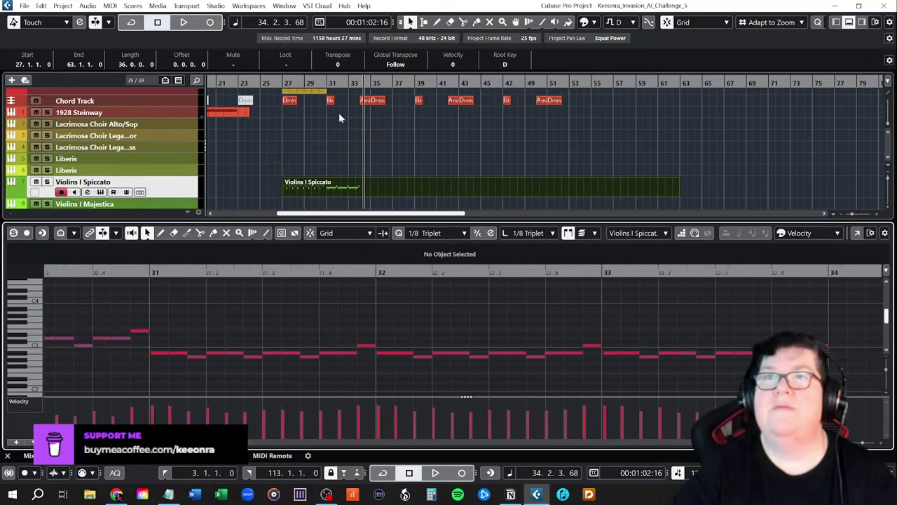
- Play back from bar 27 into bar 35 to hear the pasted violin phrases in context
left_click(284, 83)
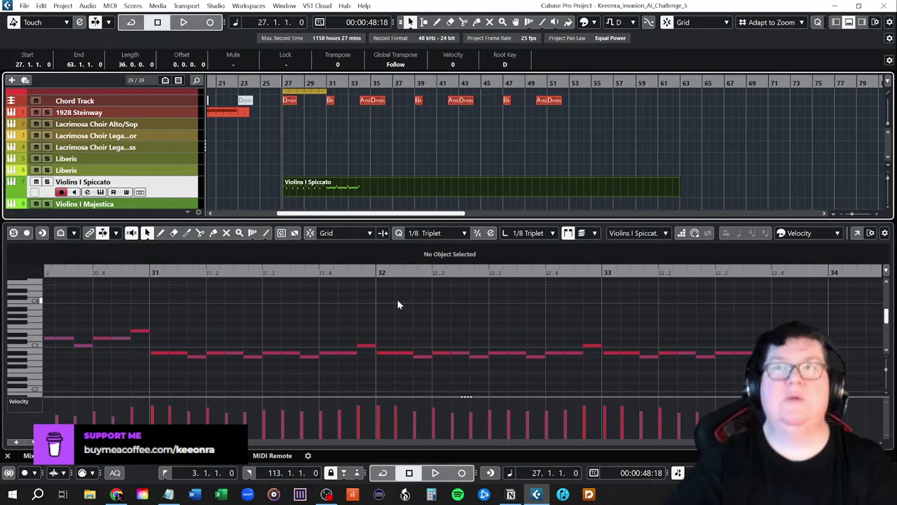
key("space")
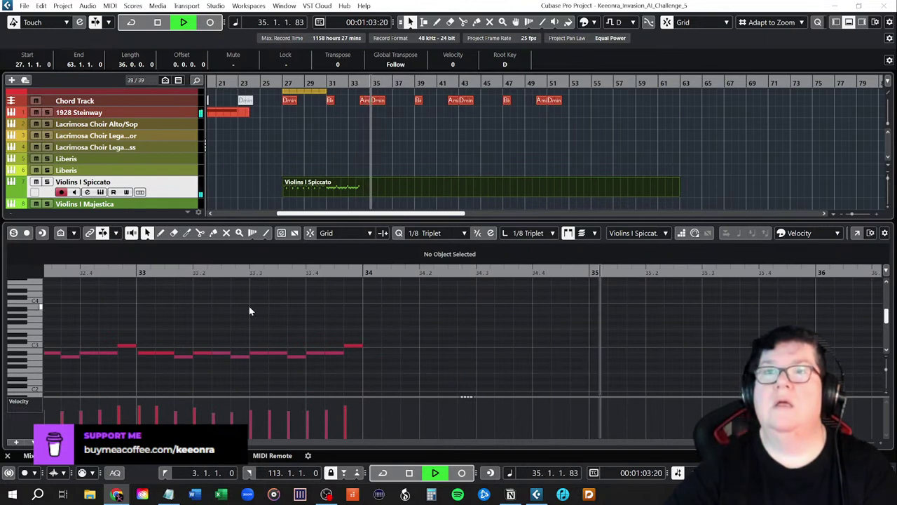
key("space")
- Transpose all violin notes in bars 31 to 33 up one octave and place the playback cursor at bar 31
scroll(351, 356, "down", 5)
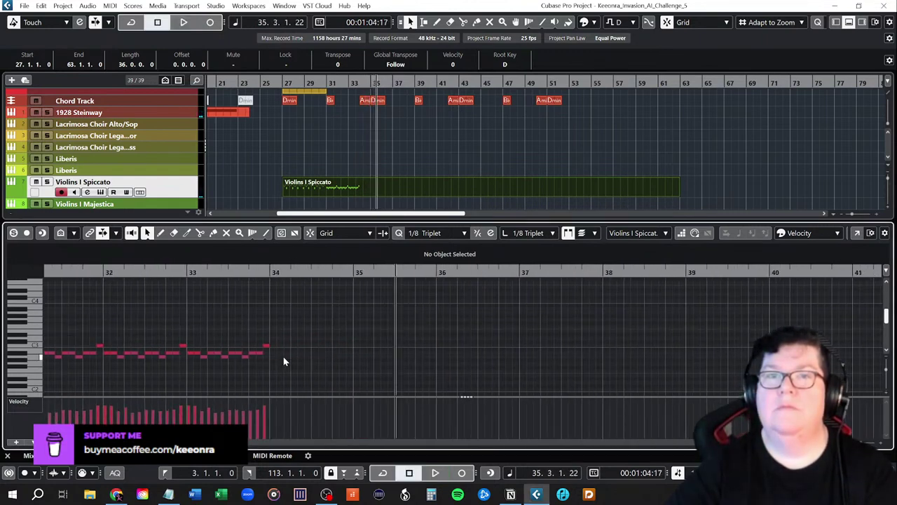
left_click_drag(199, 442, 182, 442)
scroll(463, 336, "left", 2)
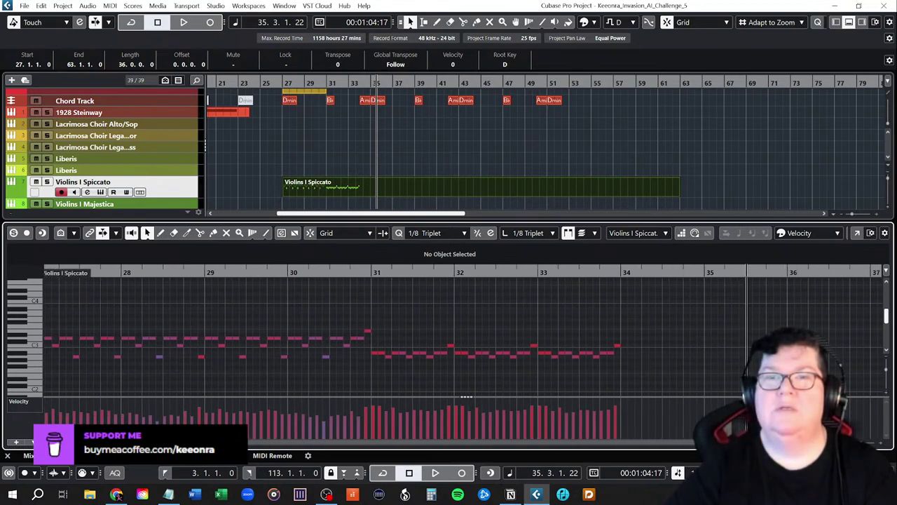
scroll(463, 336, "left", 2)
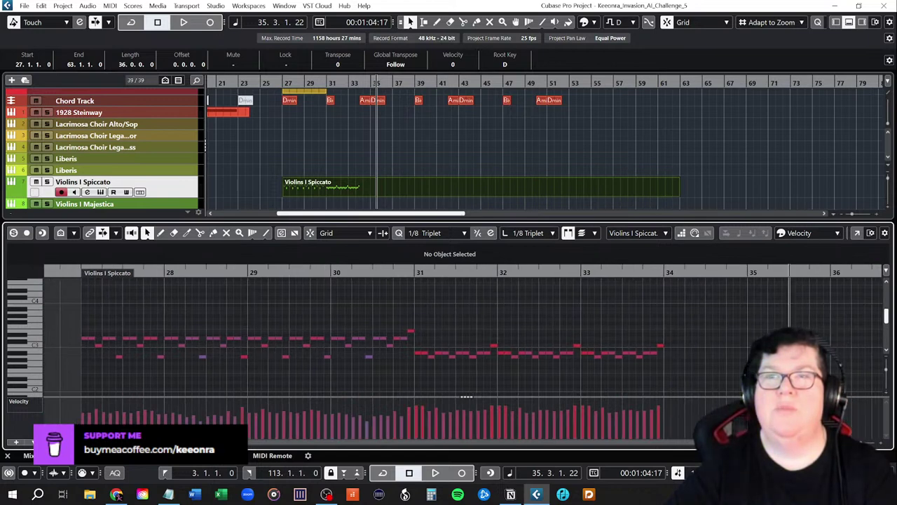
scroll(463, 337, "right", 1)
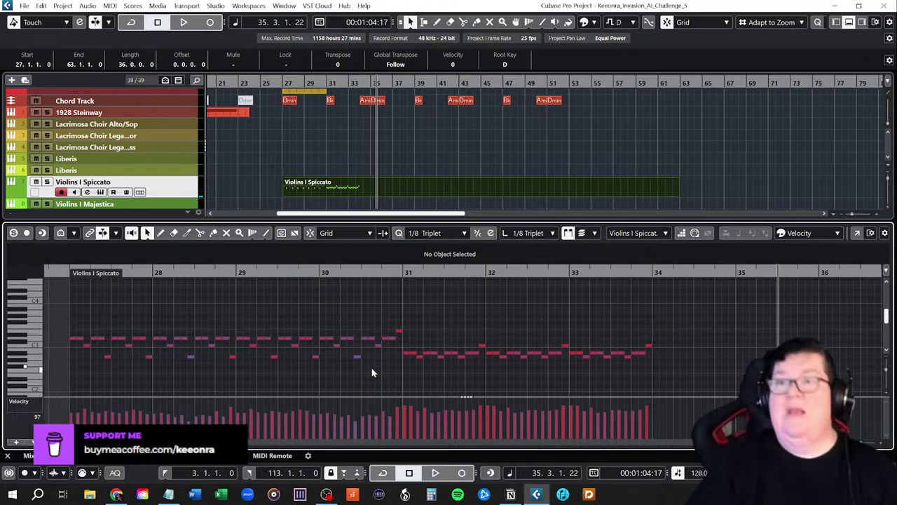
left_click_drag(407, 308, 658, 384)
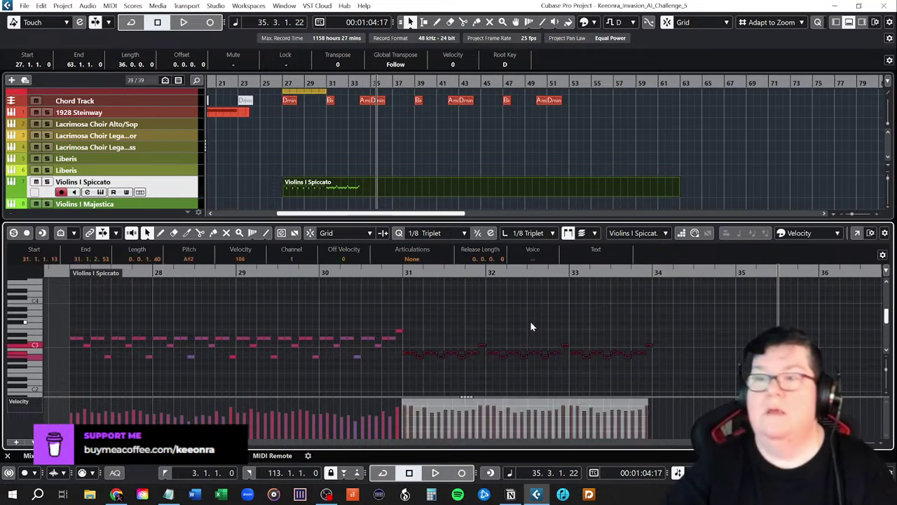
key("shift+Up")
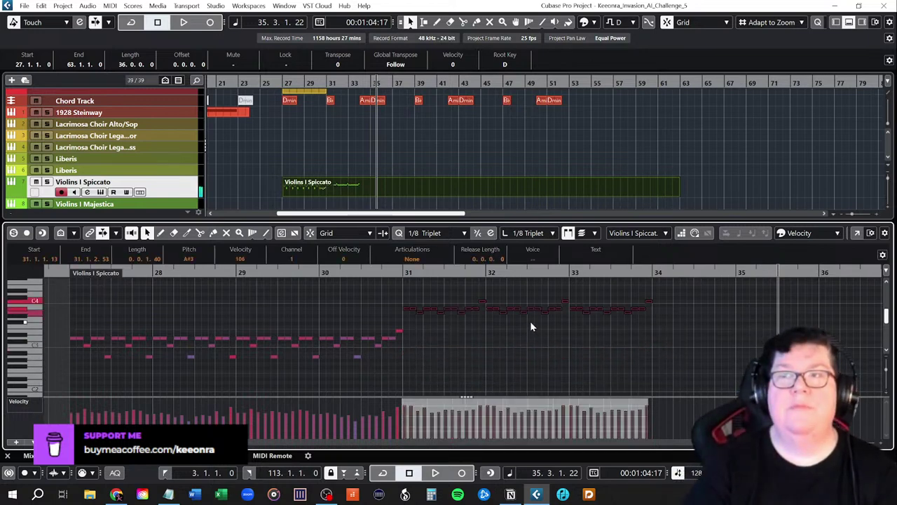
left_click(405, 272)
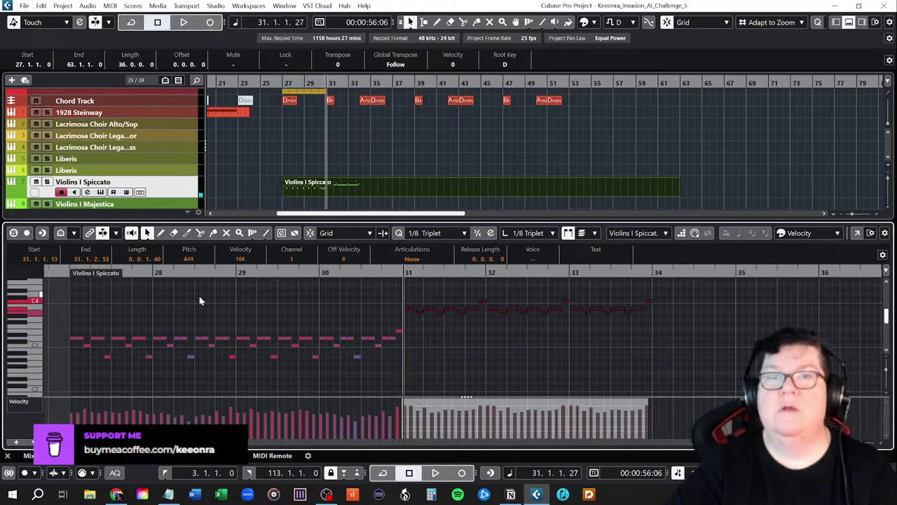
left_click(456, 351)
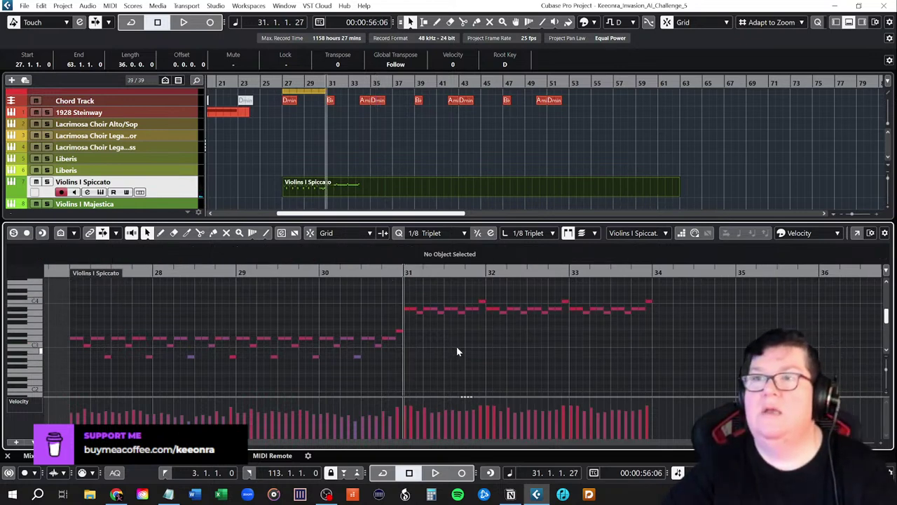
- Lower the last triplet note of beat 2 in bars 31, 32 and 33 by four semitones to F3
left_click(441, 310)
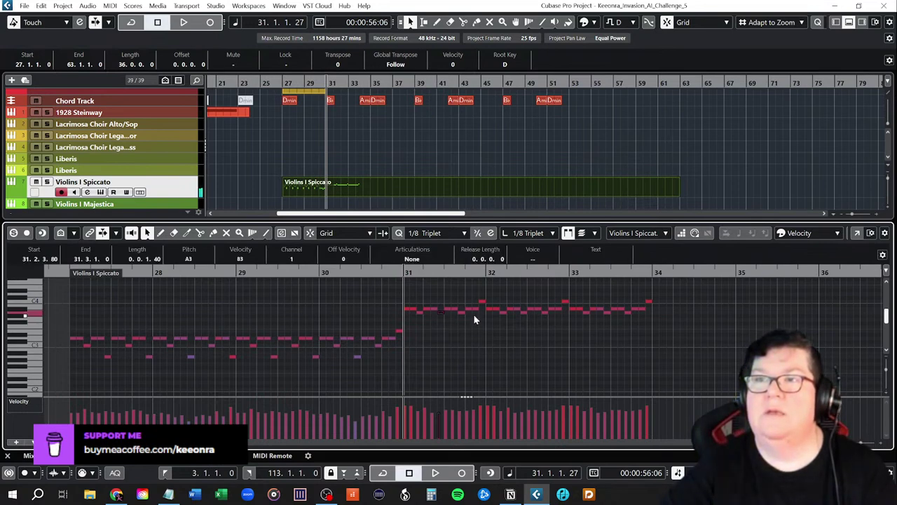
left_click(523, 312, "shift")
left_click(608, 313, "shift")
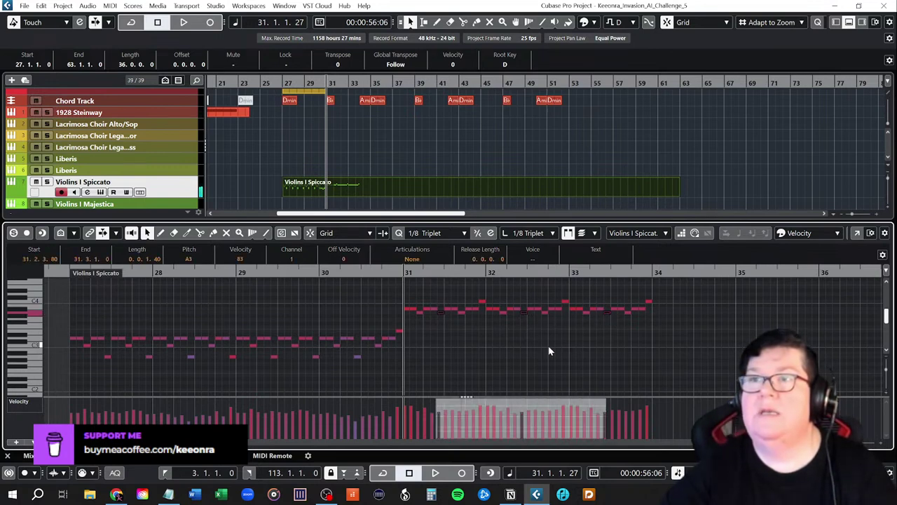
key("Down")
key("Down")
key("Down")
key("Down")
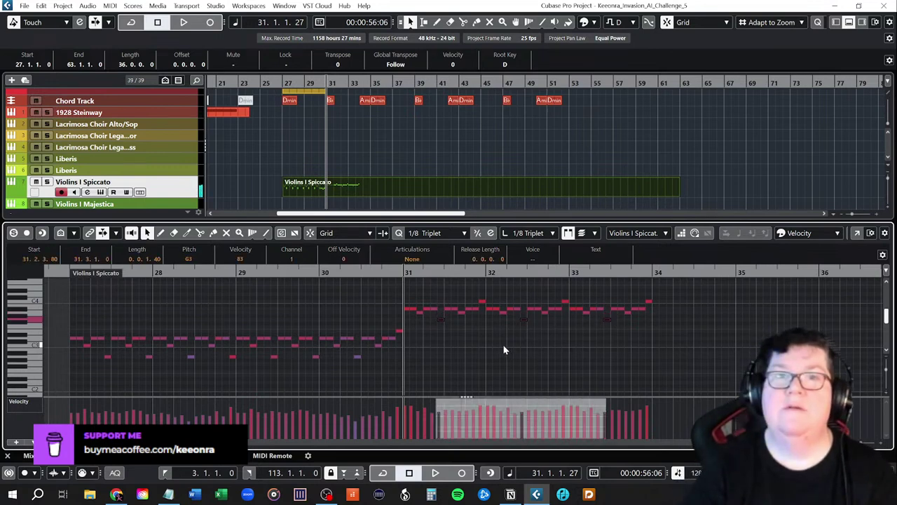
left_click(502, 343)
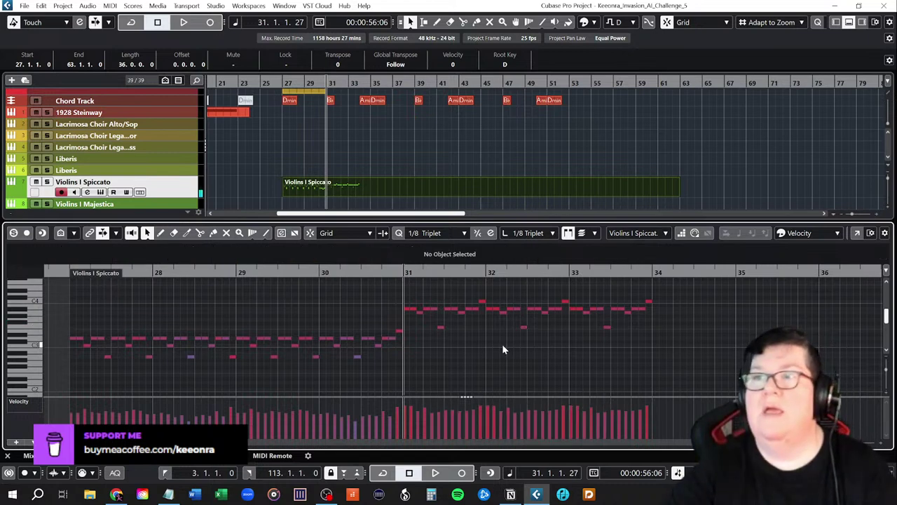
- Lower the final C4 note of bars 31 and 32 by seven semitones to F3
left_click(483, 302)
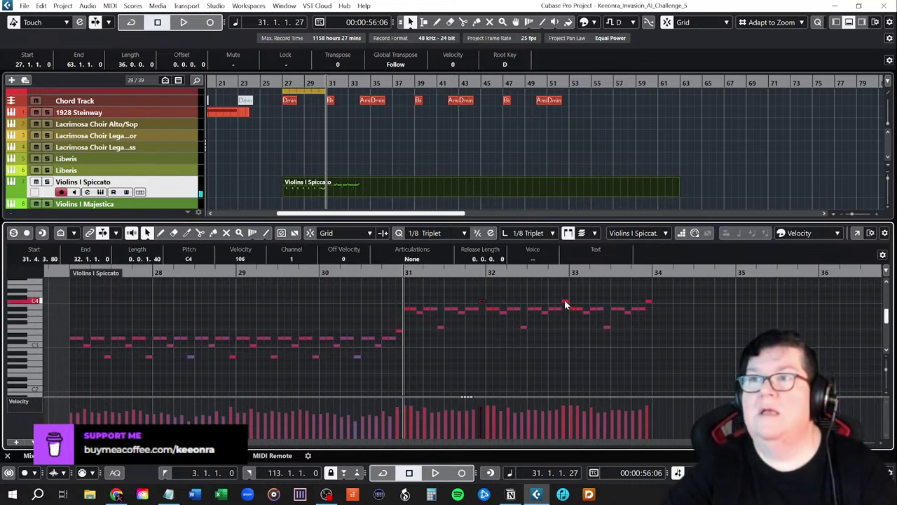
left_click(565, 302, "shift")
key("Down")
key("Down")
key("Down")
key("Down")
key("Down")
key("Down")
key("Down")
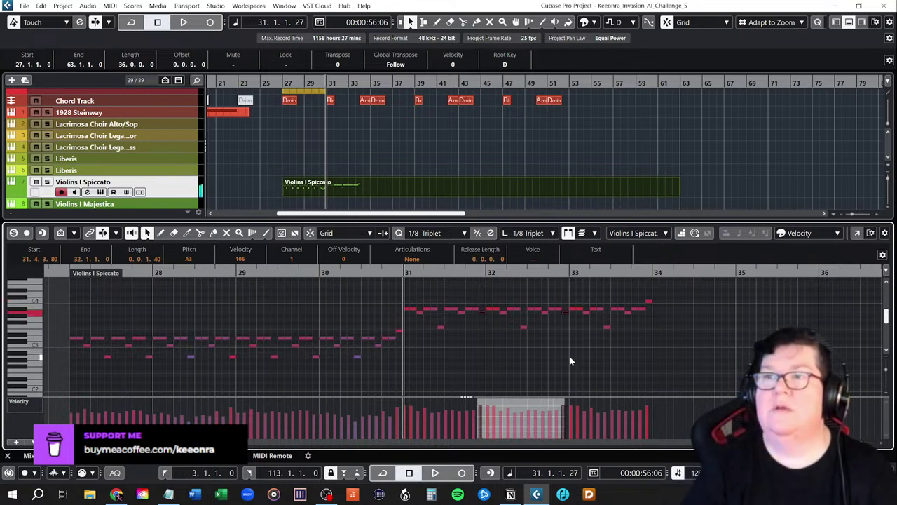
left_click(569, 361)
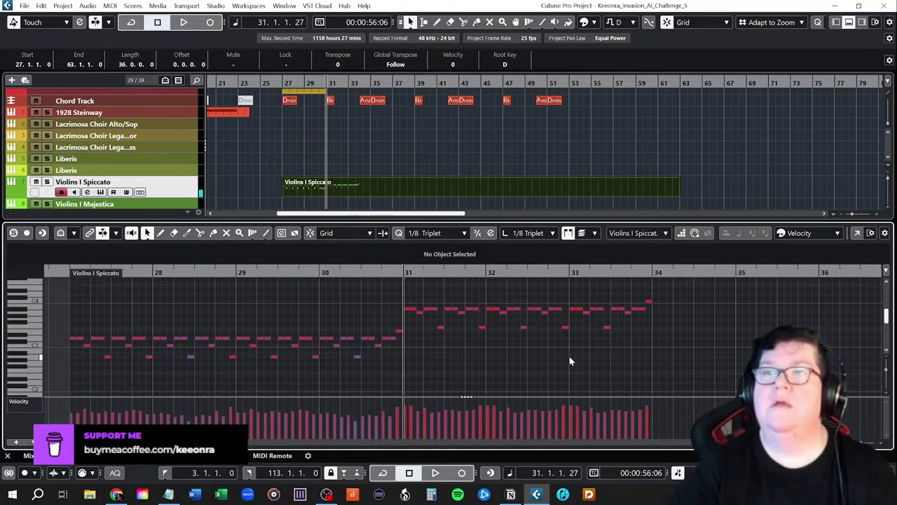
- Play the revised violin part from the start of its clip at bar 27 up to bar 34
left_click(68, 272)
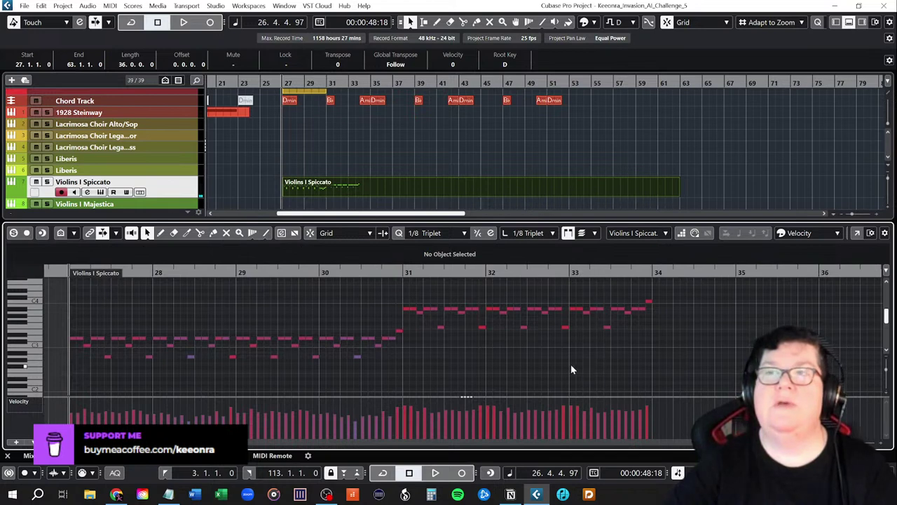
key("space")
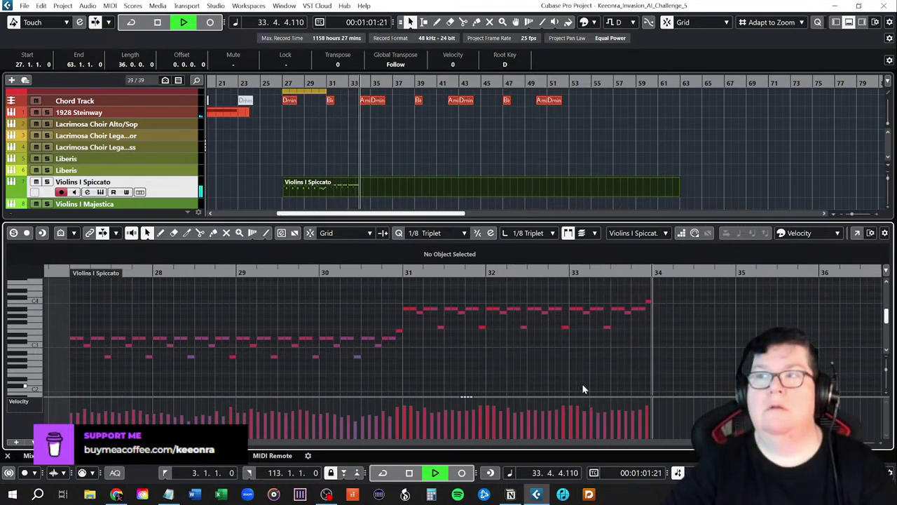
key("space")
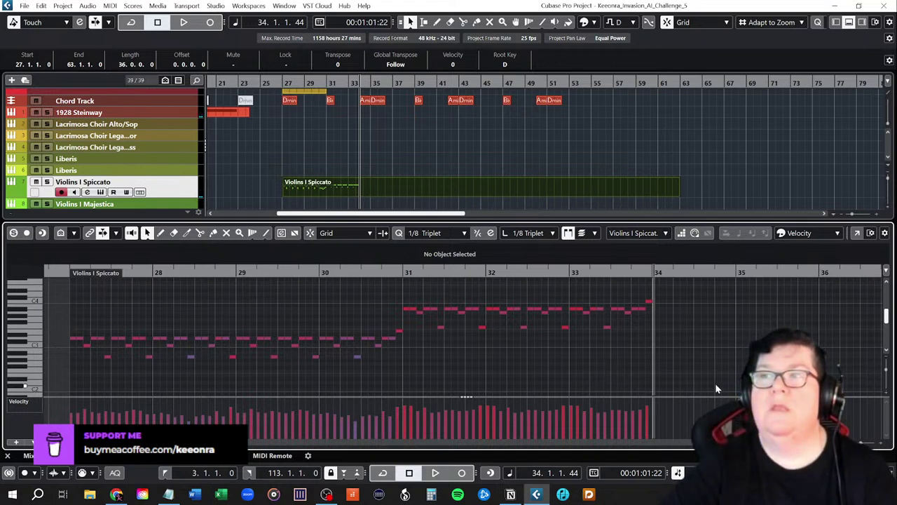
- Copy the bar 33 violin phrase to the start of bar 34 and transpose the copy down one semitone
scroll(699, 380, "up", 2)
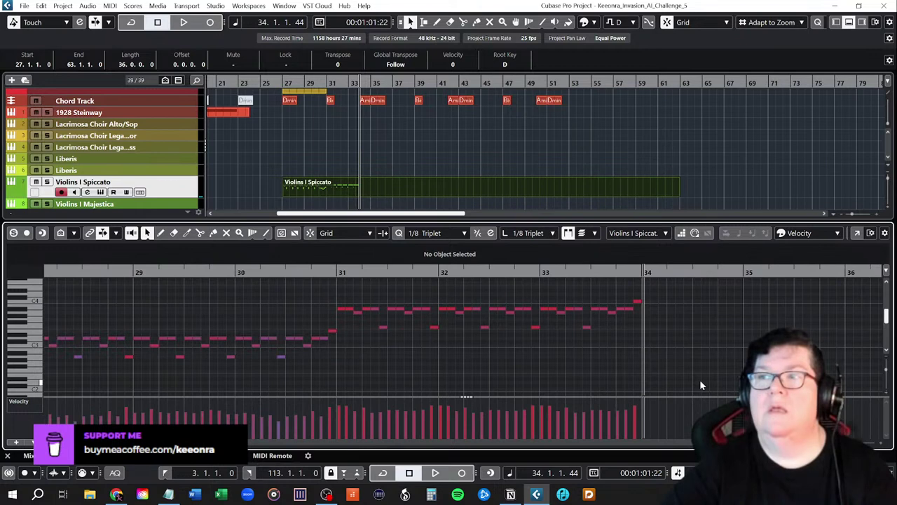
left_click(614, 273)
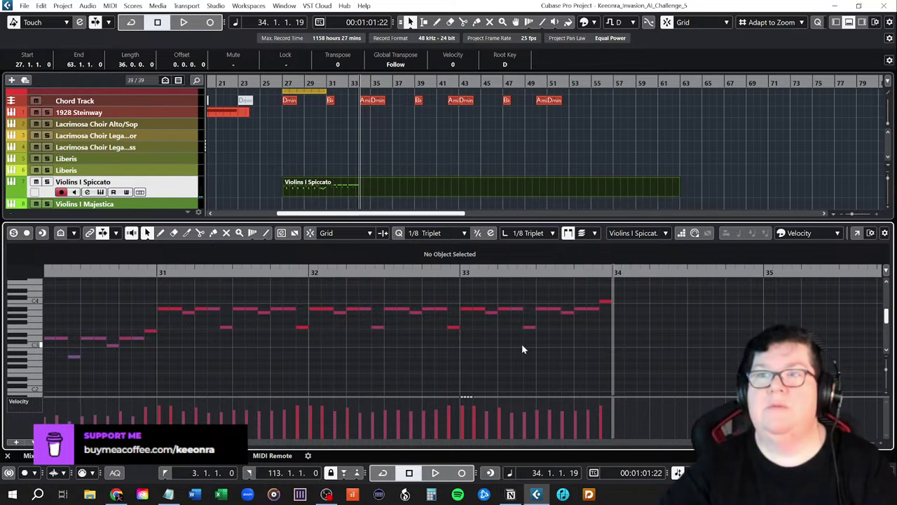
left_click_drag(163, 289, 609, 346)
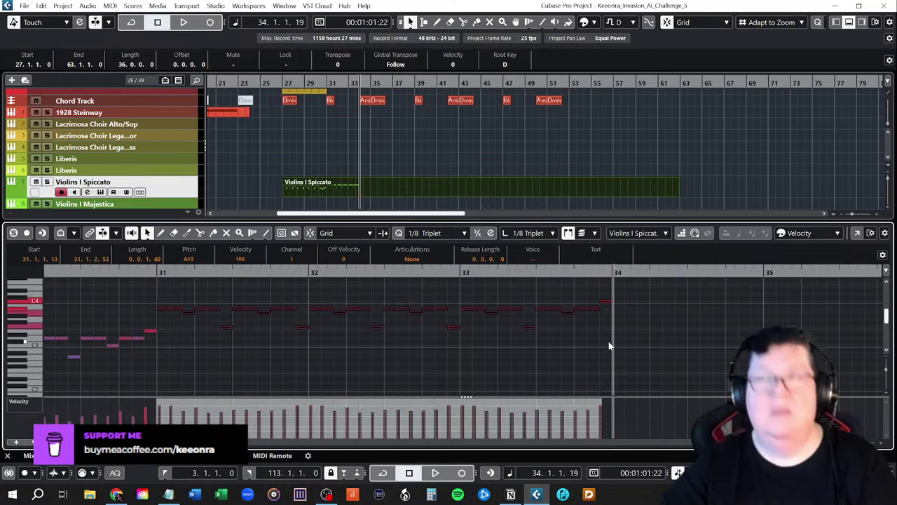
left_click(569, 357)
left_click_drag(462, 290, 620, 341)
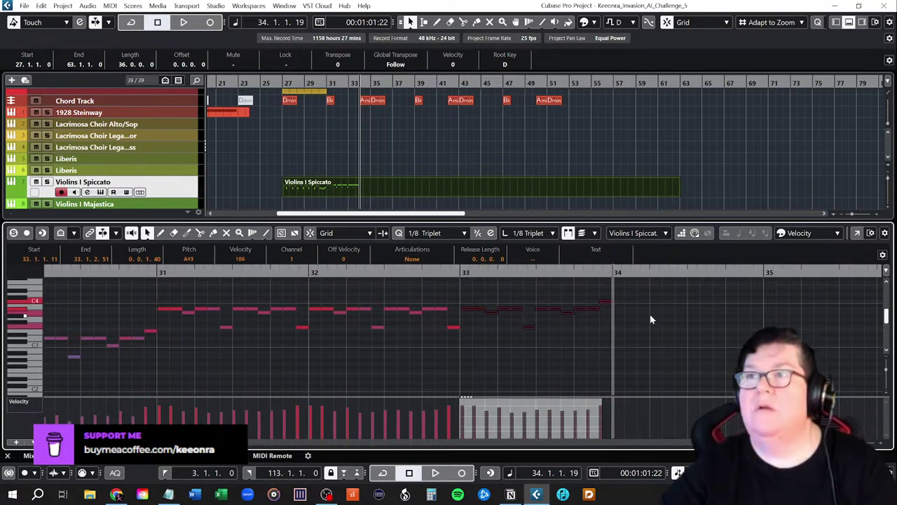
key("ctrl+v")
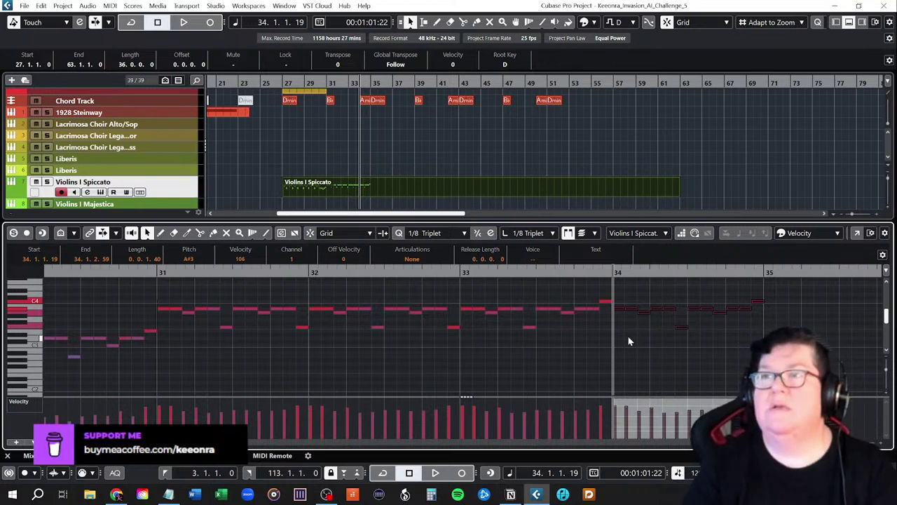
key("Down")
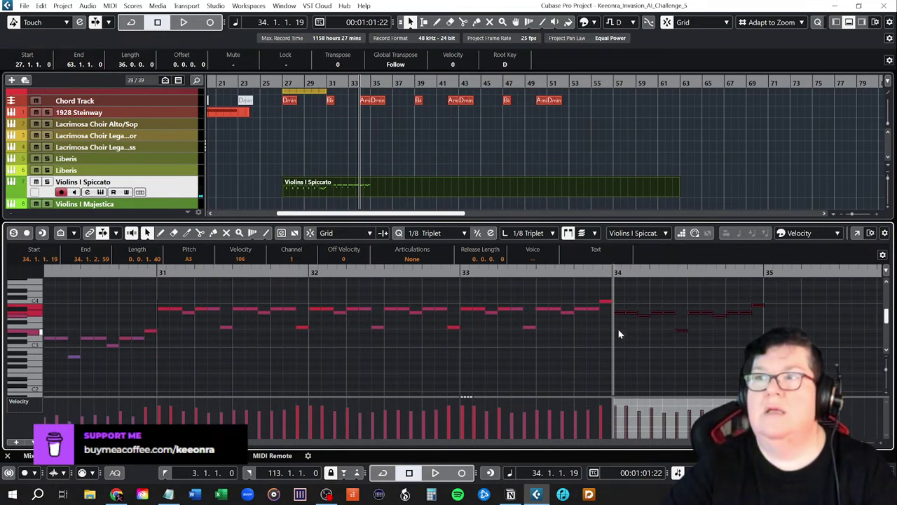
- Lower the last triplet notes of beats 1 and 3 in bar 34 to G3, and audition the low note in beat 2
left_click(619, 320)
left_click(618, 311)
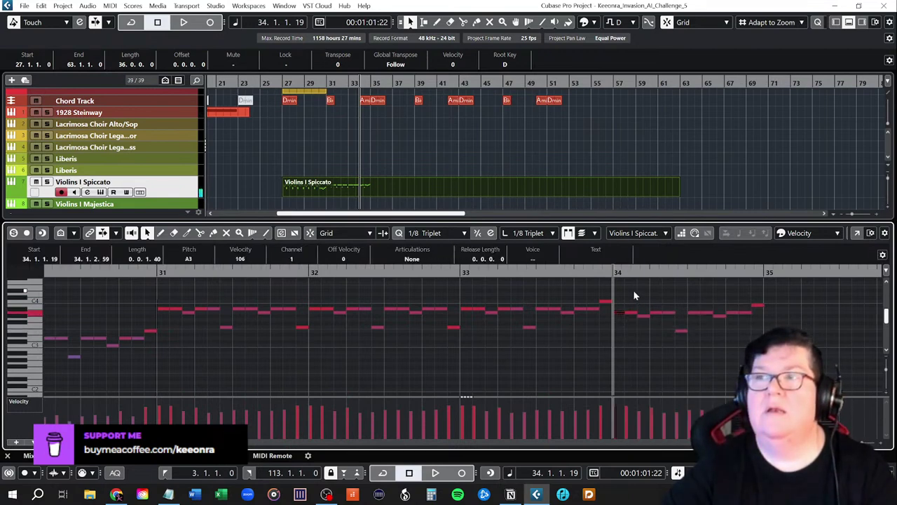
left_click(634, 314)
left_click(641, 317)
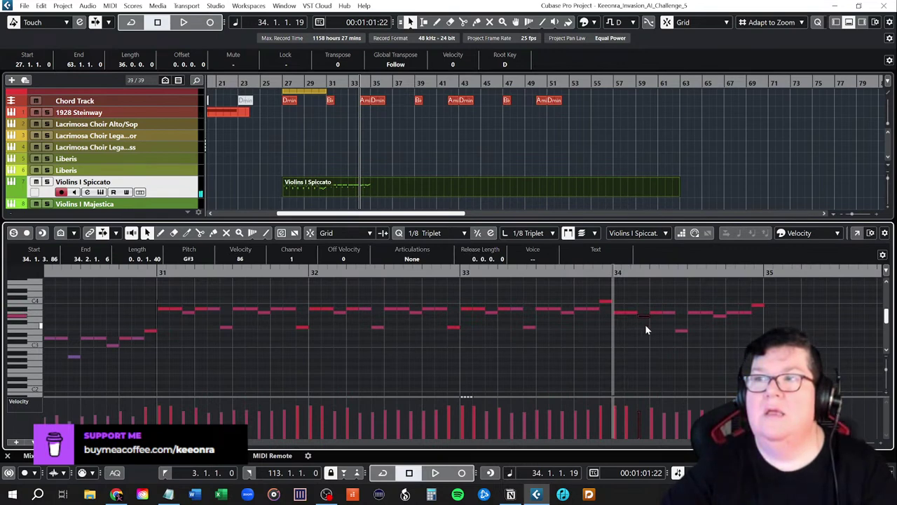
left_click(719, 318, "shift")
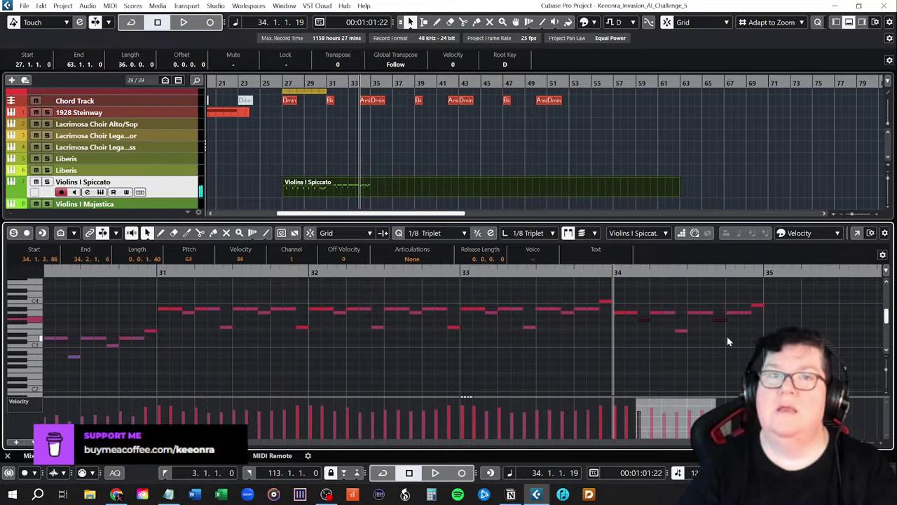
left_click(742, 336)
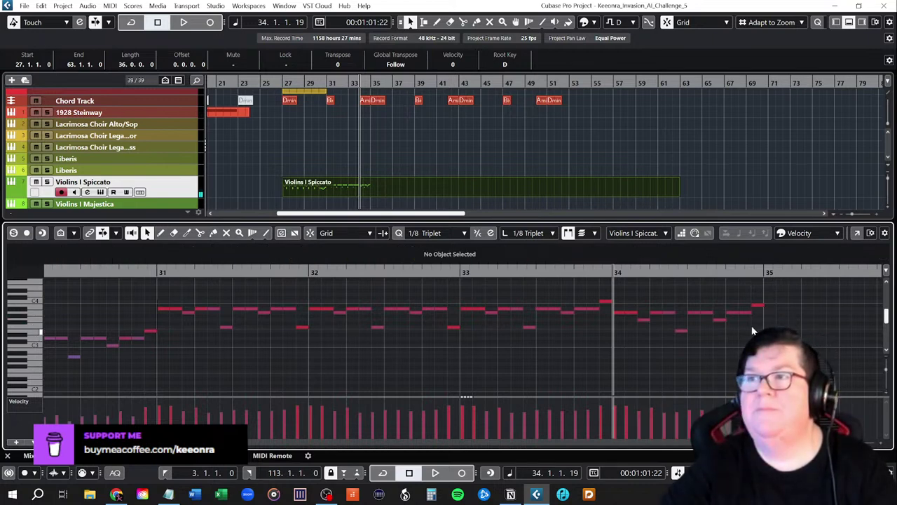
left_click(680, 330)
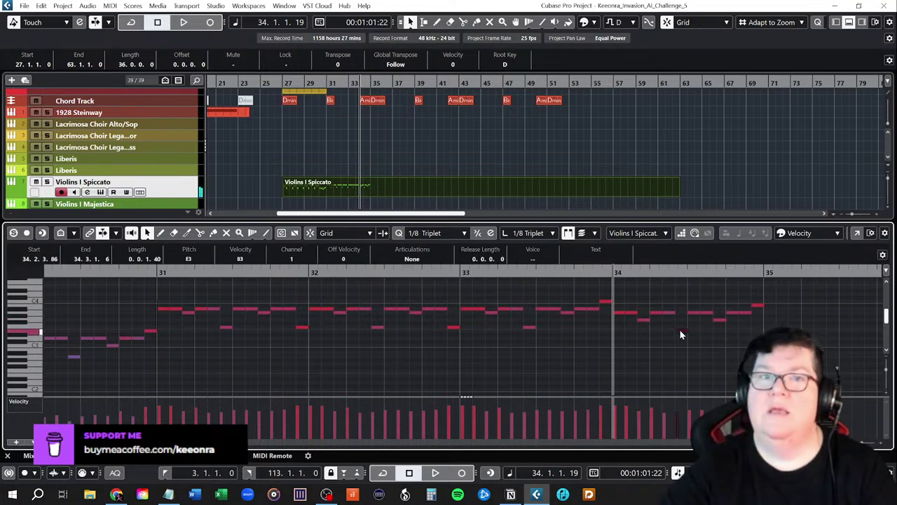
- Audition the last note of bar 34, and play the violin part from bar 27 into bar 35
left_click(757, 306)
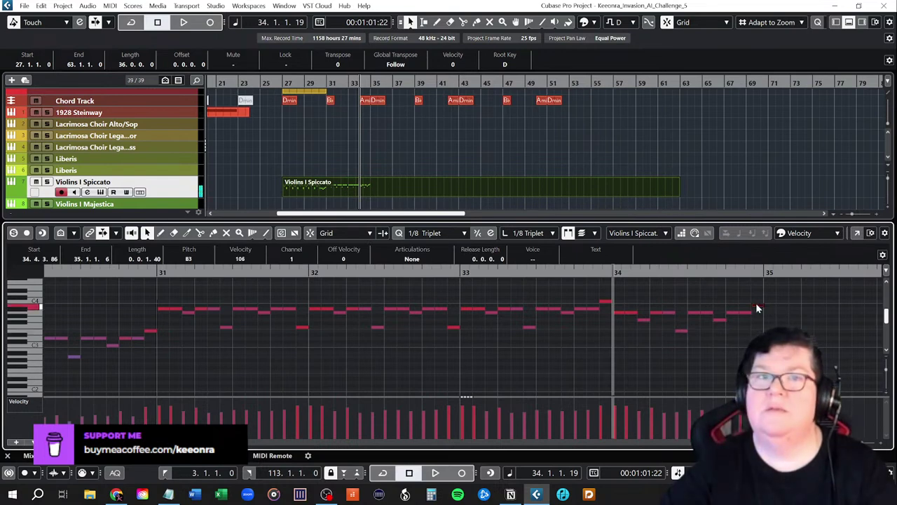
left_click(637, 353)
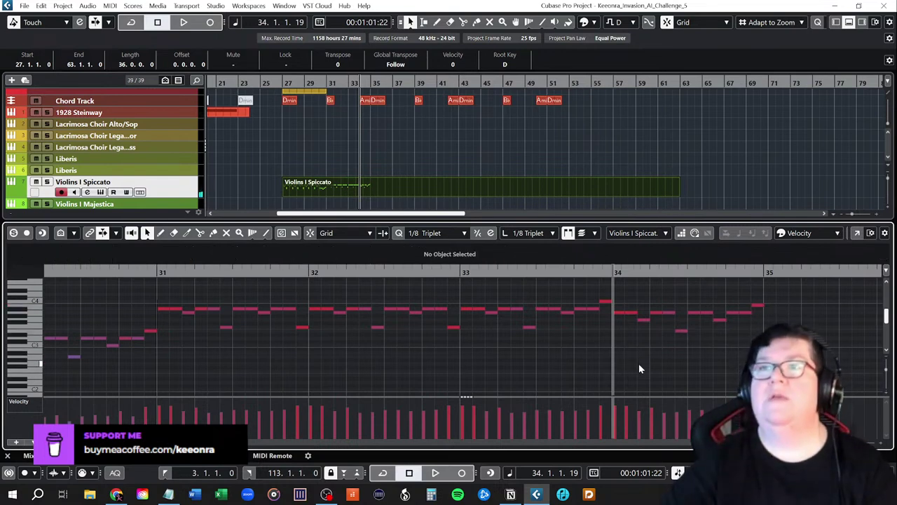
scroll(283, 354, "down", 4)
scroll(284, 359, "down", 2)
left_click(103, 272)
key("space")
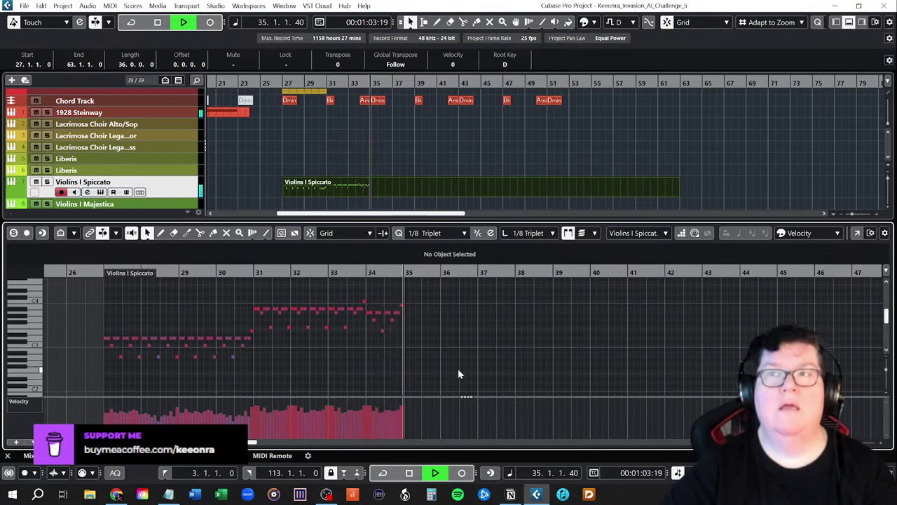
key("space")
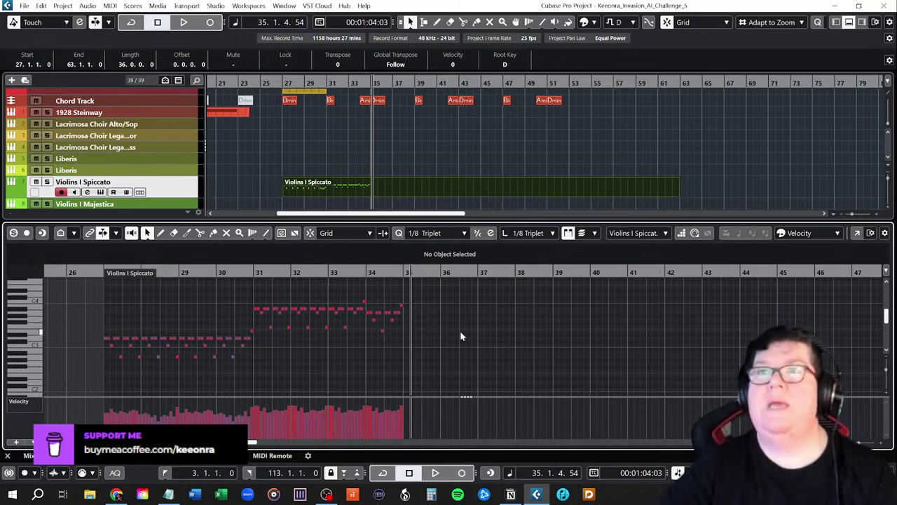
- Set the playback position to the start of bar 35, where the violin notes end
scroll(462, 331, "up", 3, "ctrl")
scroll(410, 149, "up", 3, "ctrl")
scroll(388, 144, "down", 1)
scroll(388, 144, "up", 1)
left_click(331, 272)
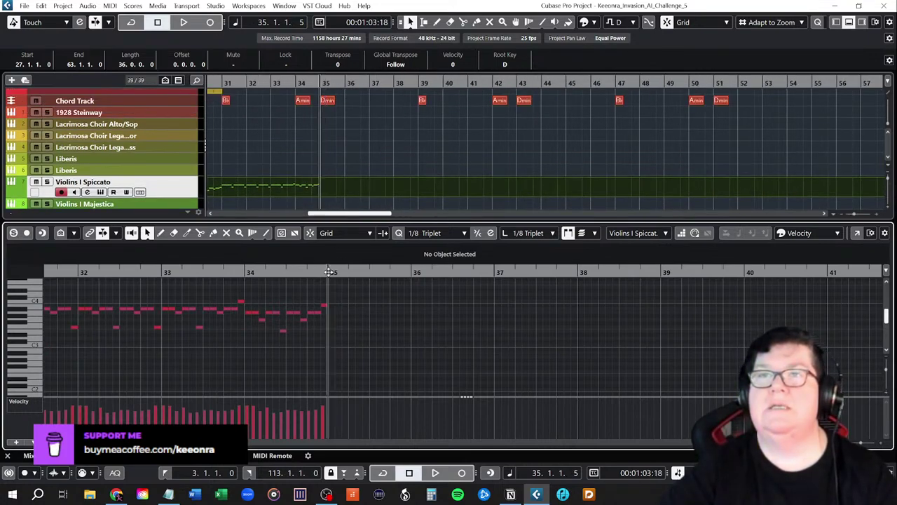
scroll(293, 354, "down", 3, "ctrl")
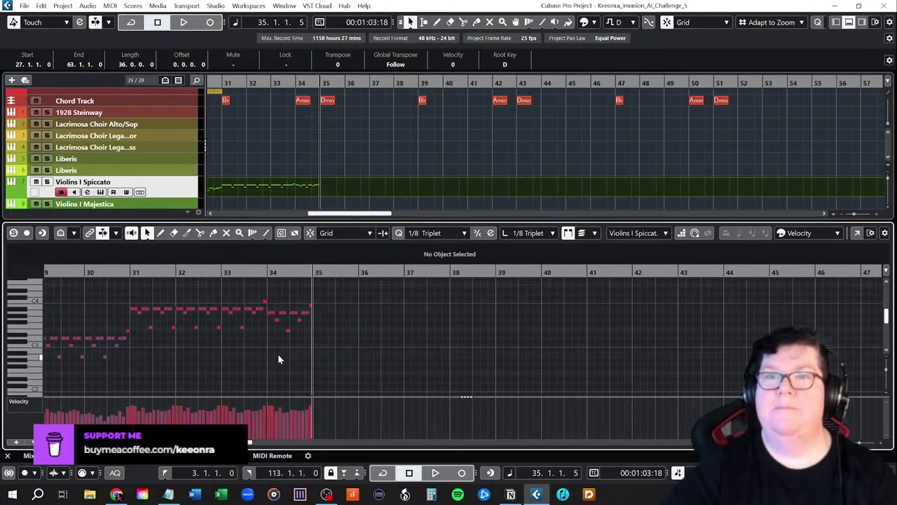
scroll(278, 359, "left", 5, "shift")
scroll(280, 358, "right", 2)
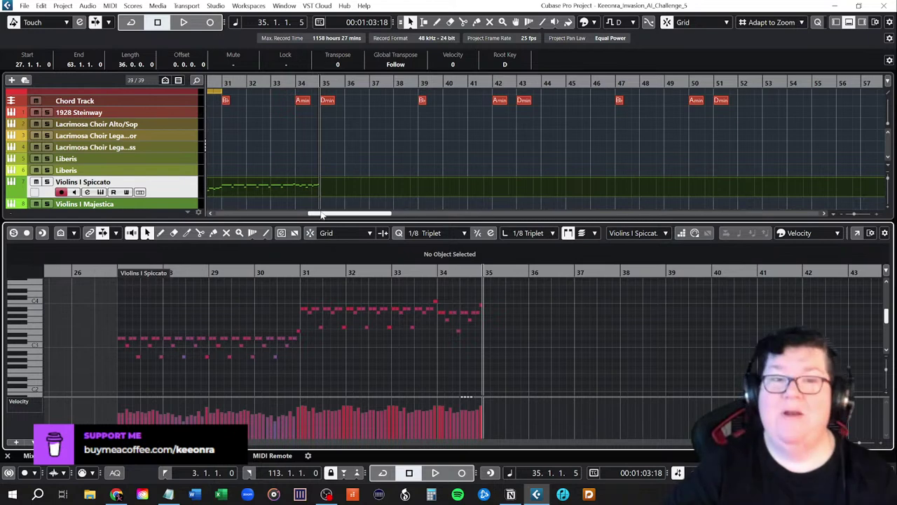
left_click_drag(322, 216, 304, 216)
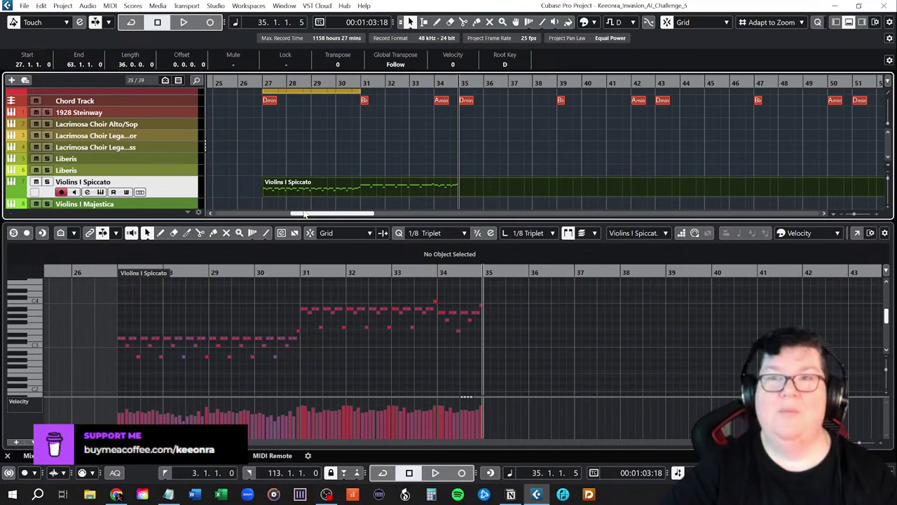
left_click_drag(304, 215, 303, 215)
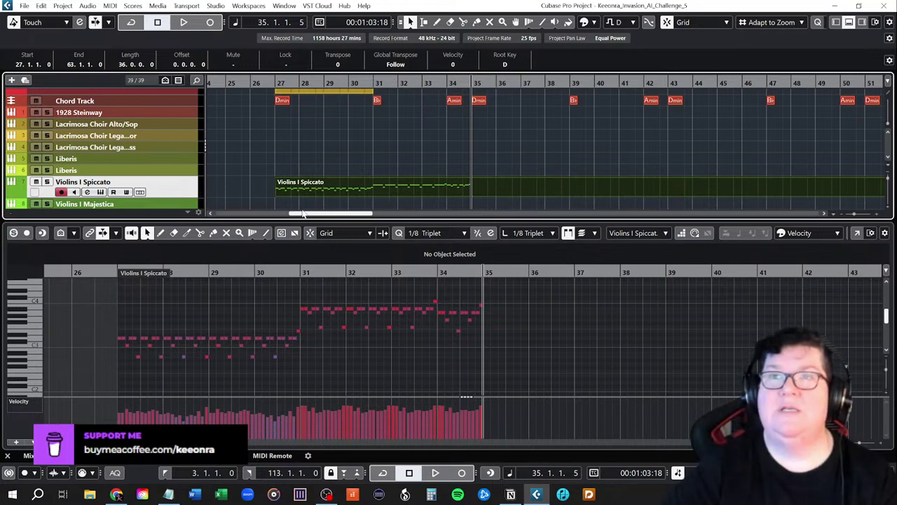
left_click_drag(303, 215, 300, 214)
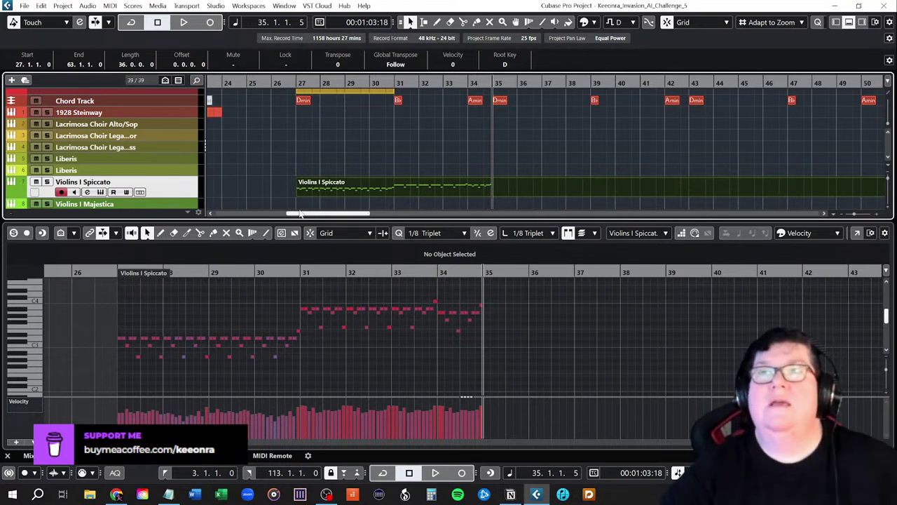
left_click_drag(300, 215, 301, 215)
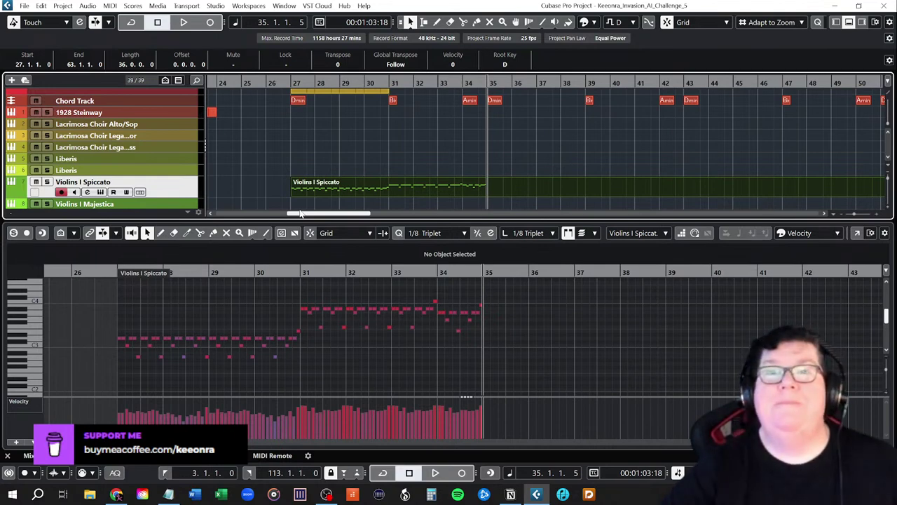
left_click_drag(300, 212, 300, 212)
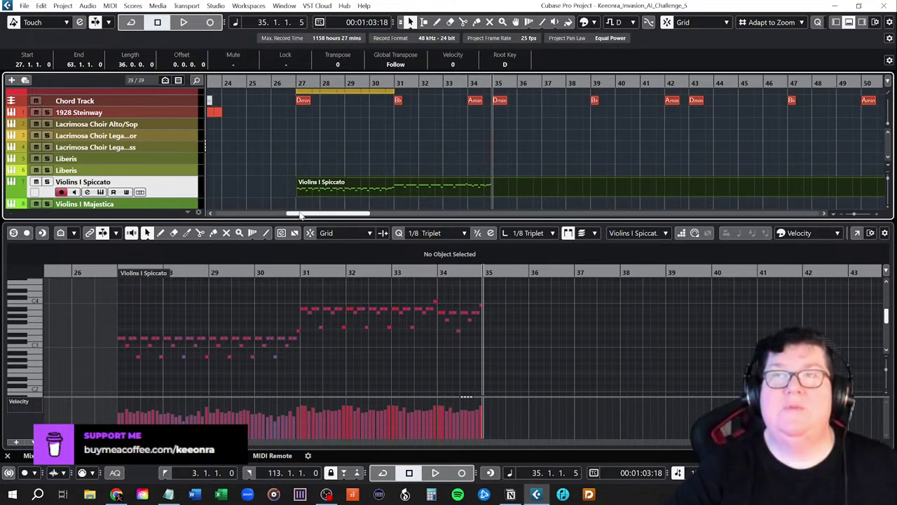
left_click_drag(300, 215, 299, 219)
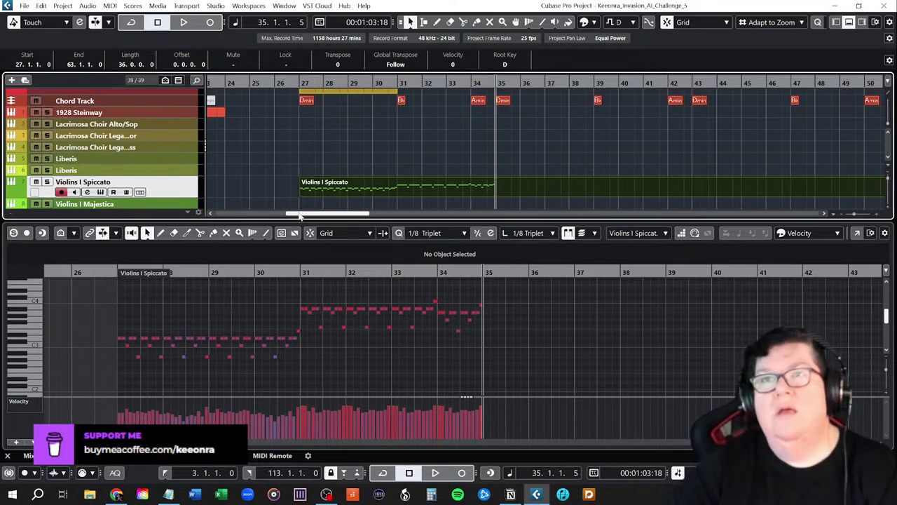
left_click_drag(300, 216, 299, 216)
- Copy all violin notes from bars 27 to 34 and paste them at the start of bar 35
left_click(119, 270)
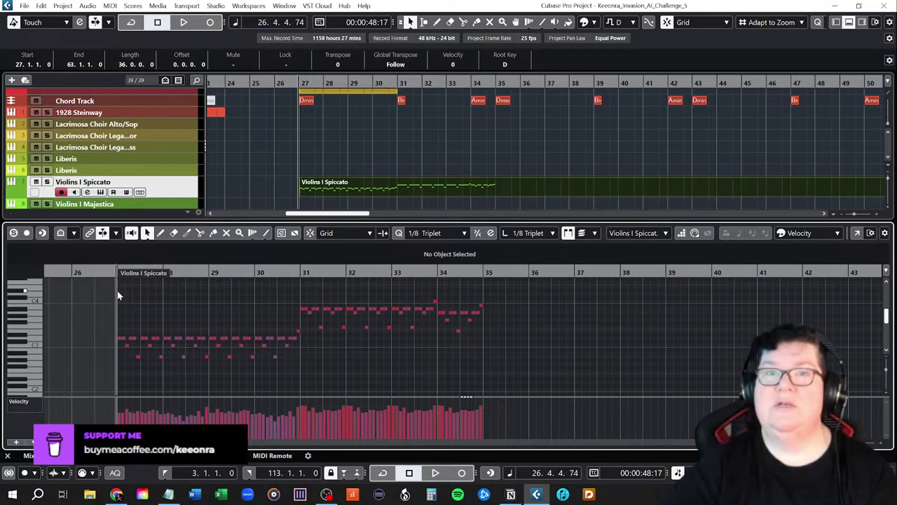
left_click_drag(116, 292, 502, 362)
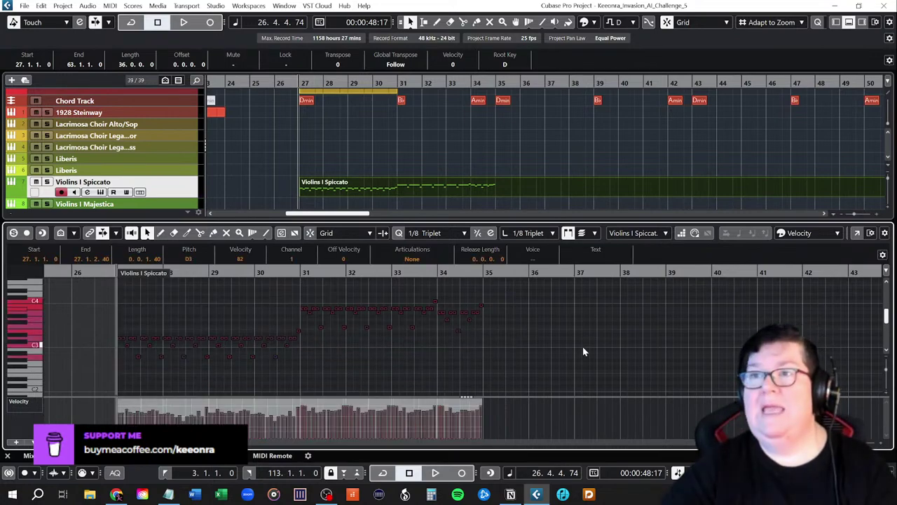
scroll(554, 355, "up", 3)
scroll(551, 354, "up", 1)
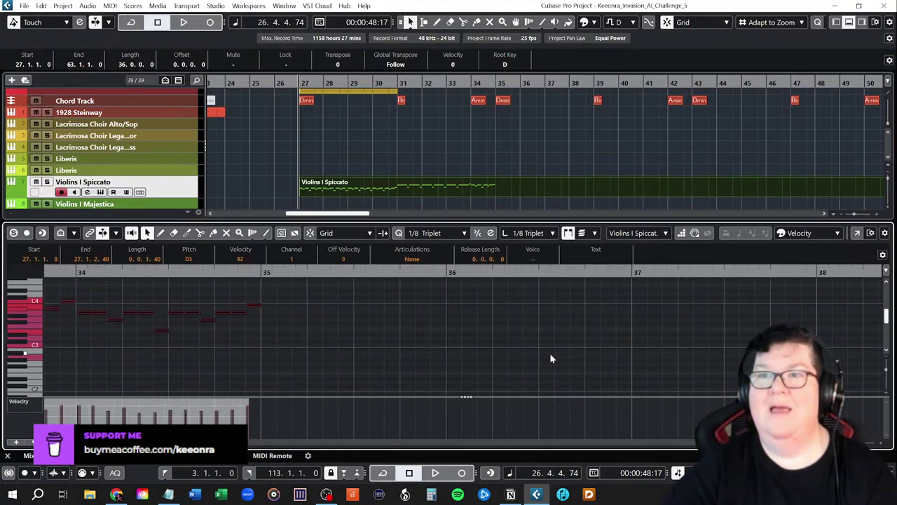
left_click(261, 273)
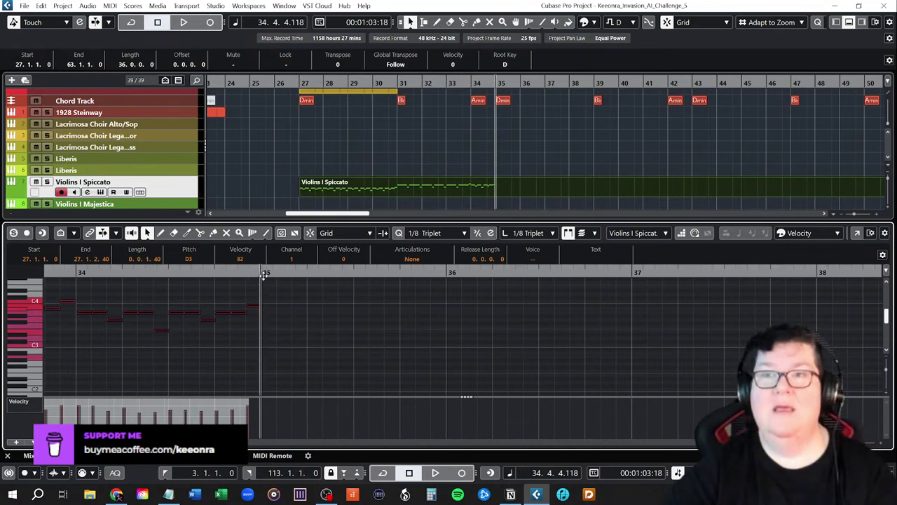
key("ctrl+v")
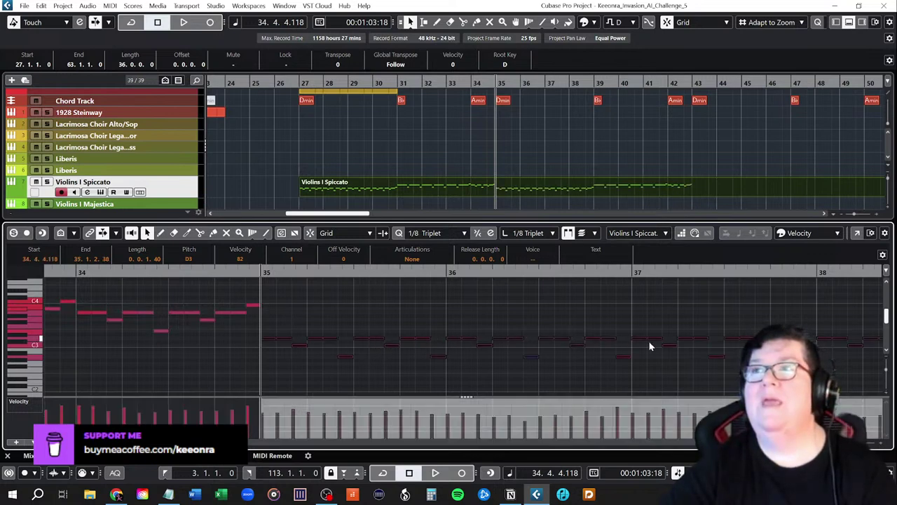
- Try to paste the copied eight-bar violin phrase at the start of bar 43, and undo the paste
scroll(684, 347, "up", 1)
scroll(685, 348, "up", 2)
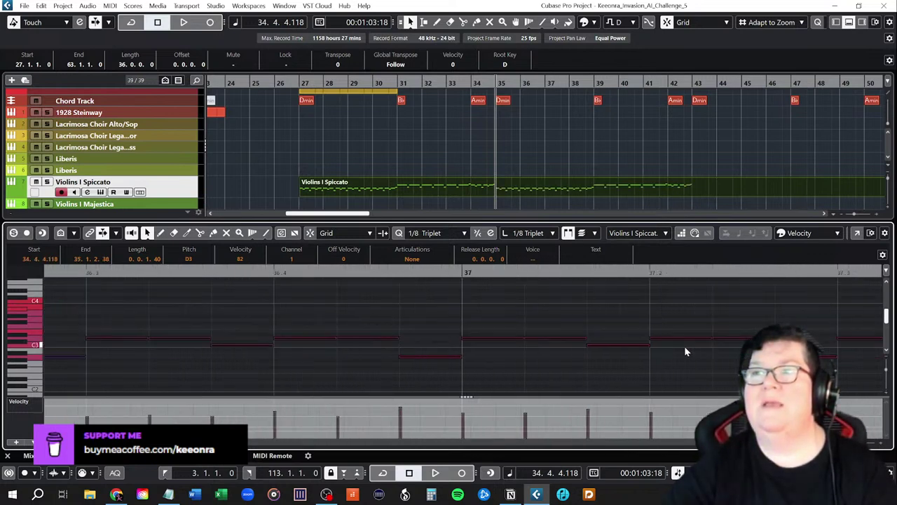
scroll(684, 352, "down", 2)
scroll(684, 345, "right", 8)
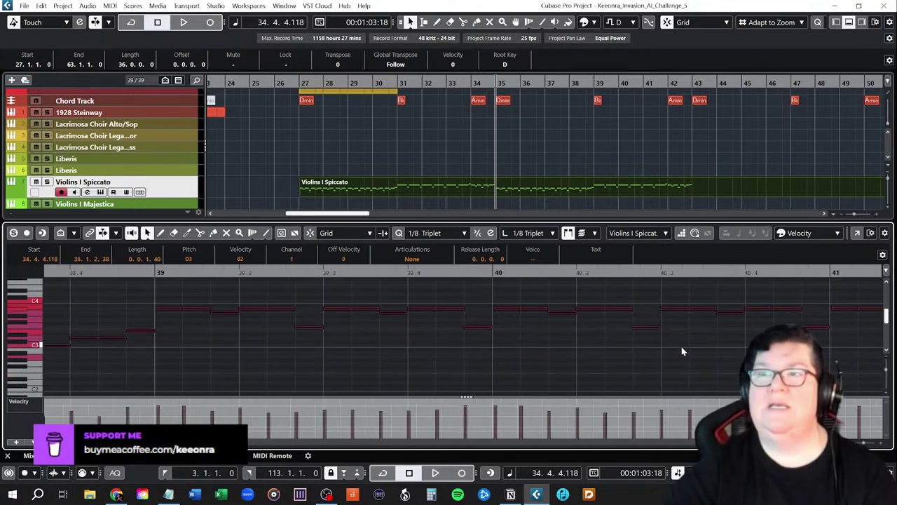
scroll(643, 348, "down", 4)
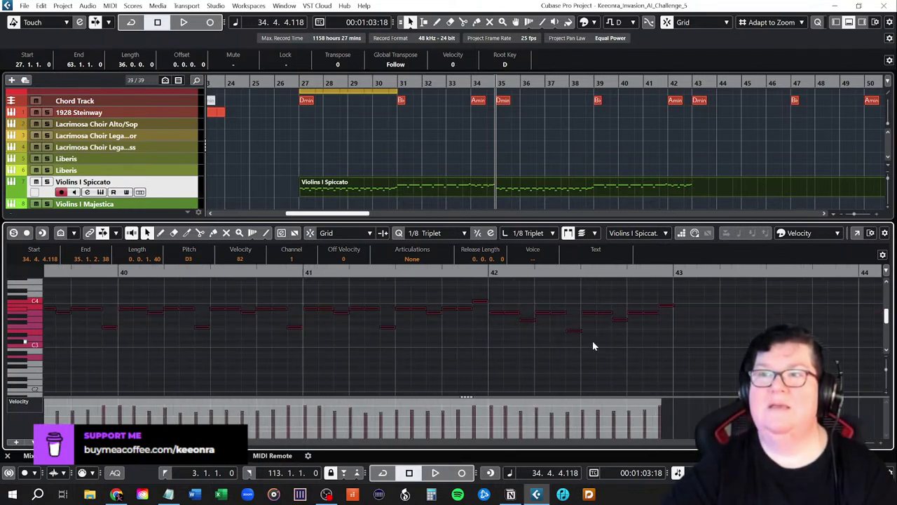
scroll(622, 348, "right", 5)
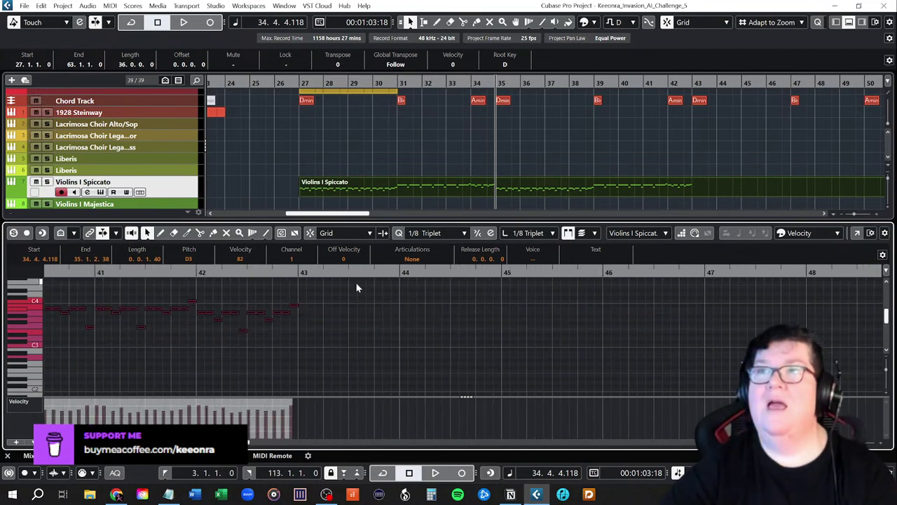
left_click(693, 82)
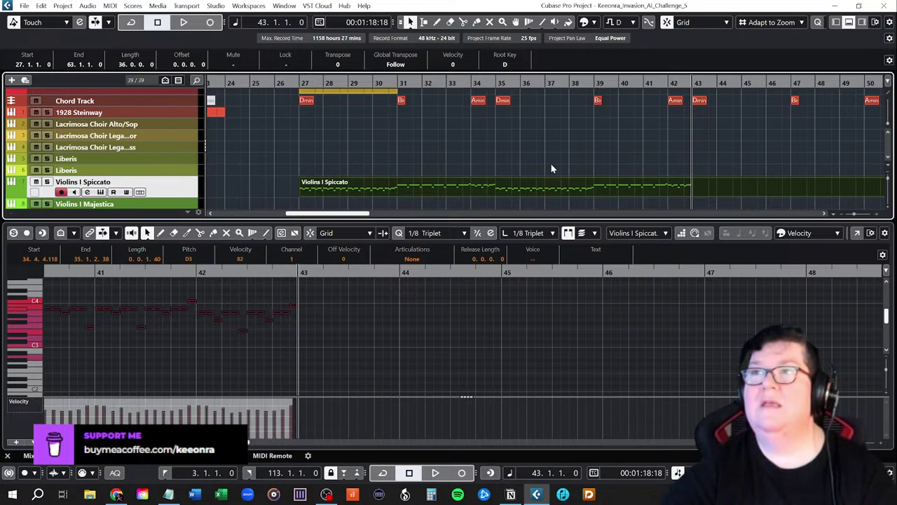
scroll(557, 158, "down", 2)
scroll(563, 158, "right", 5)
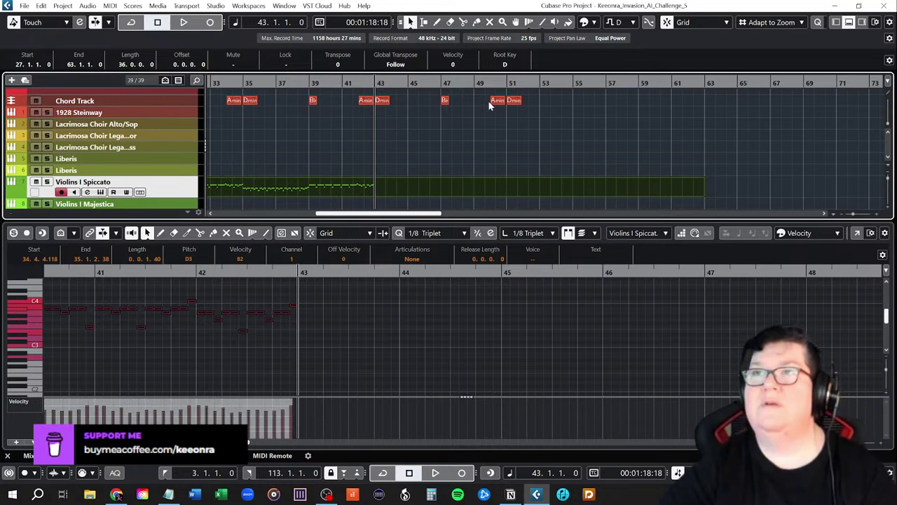
key("ctrl+v")
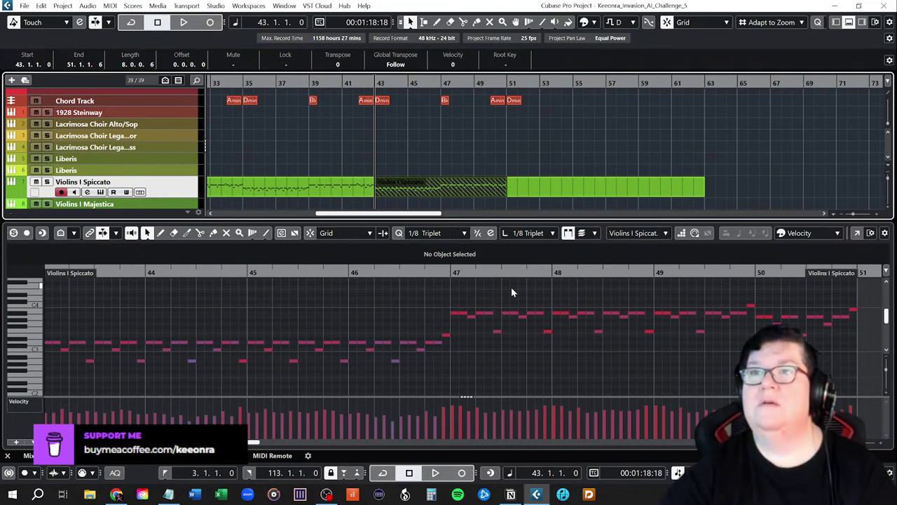
key("ctrl+z")
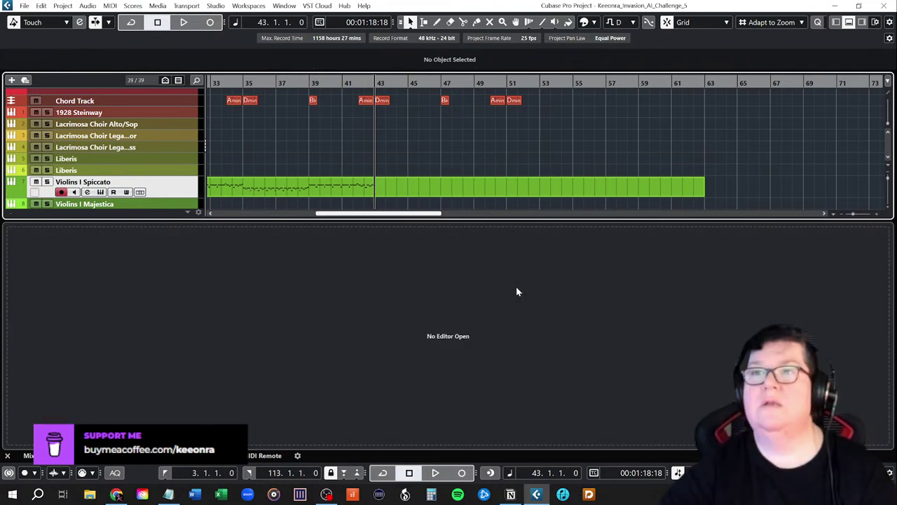
- Retry pasting the phrase at bar 43 with the long Violins I Spiccato clip reopened, and discard the pasted clip
left_click(367, 190)
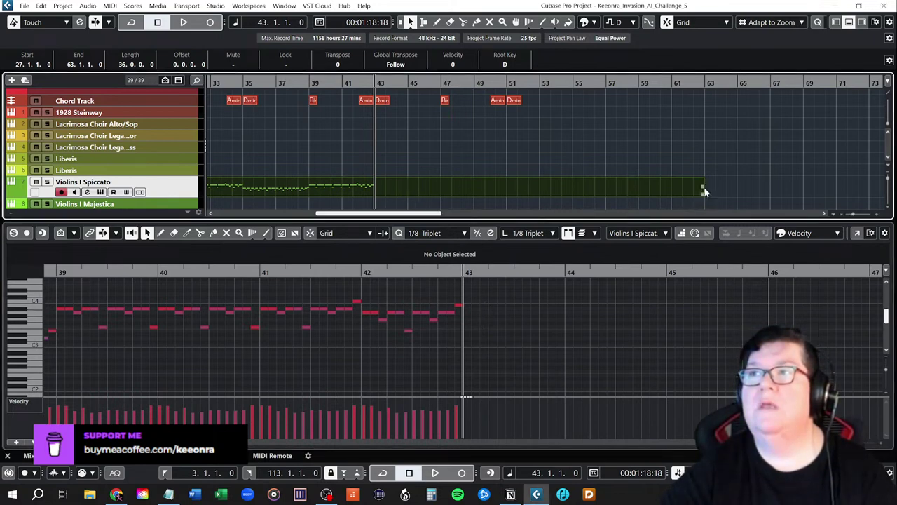
left_click_drag(703, 193, 703, 193)
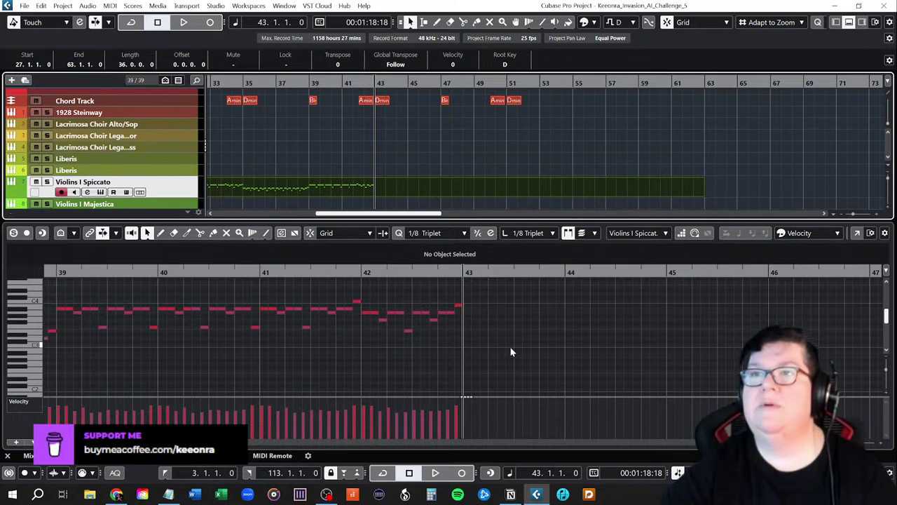
left_click(463, 274)
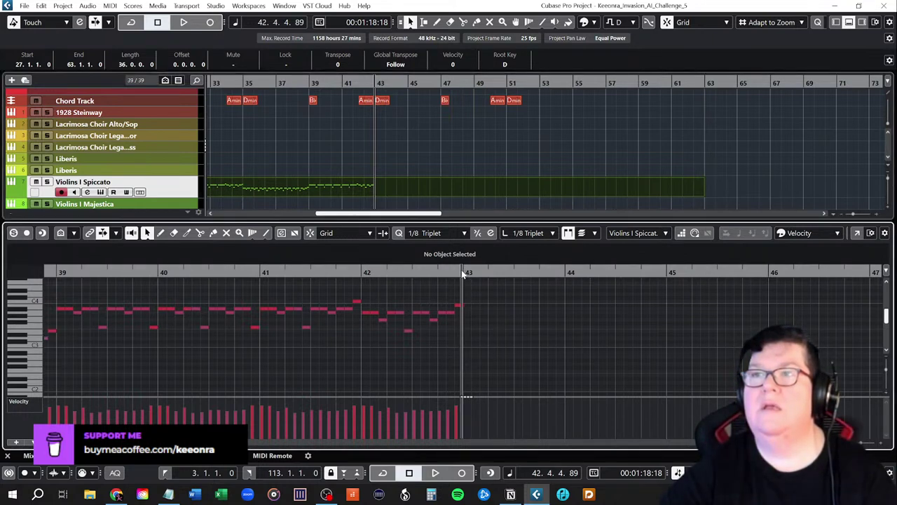
left_click(379, 83)
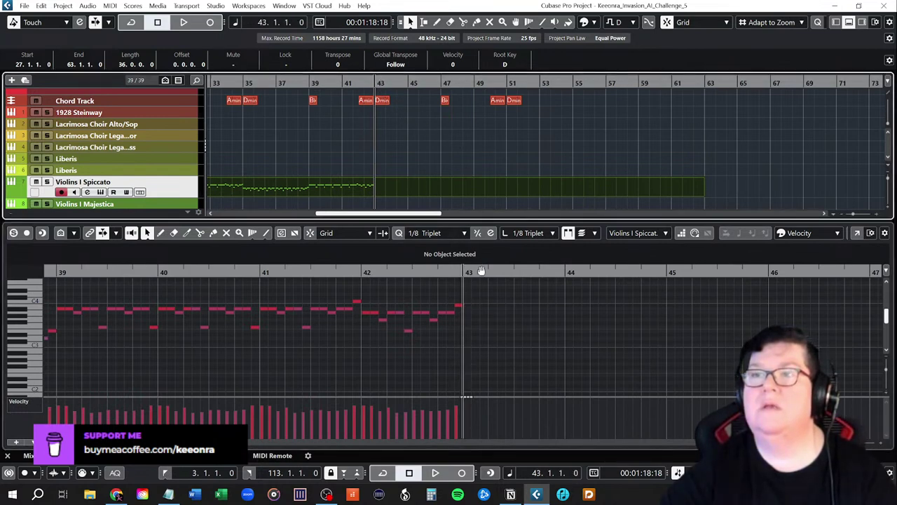
key("ctrl+v")
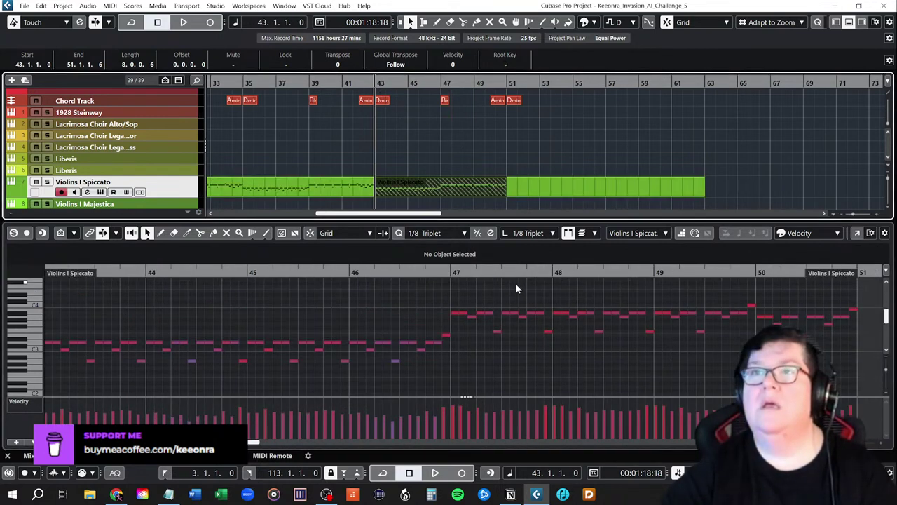
key("Delete")
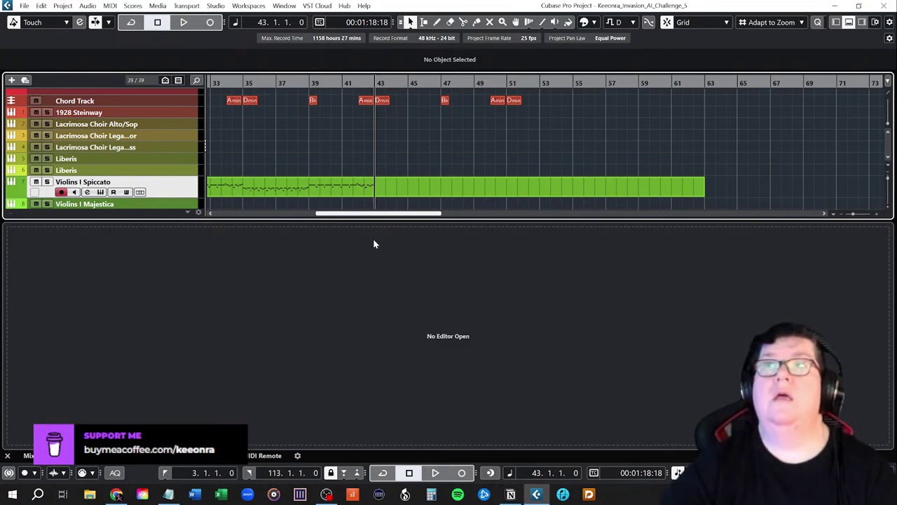
- Copy all notes of bars 27 to 34 in the Violins I Spiccato clip and paste them at the start of bar 43
left_click(378, 186)
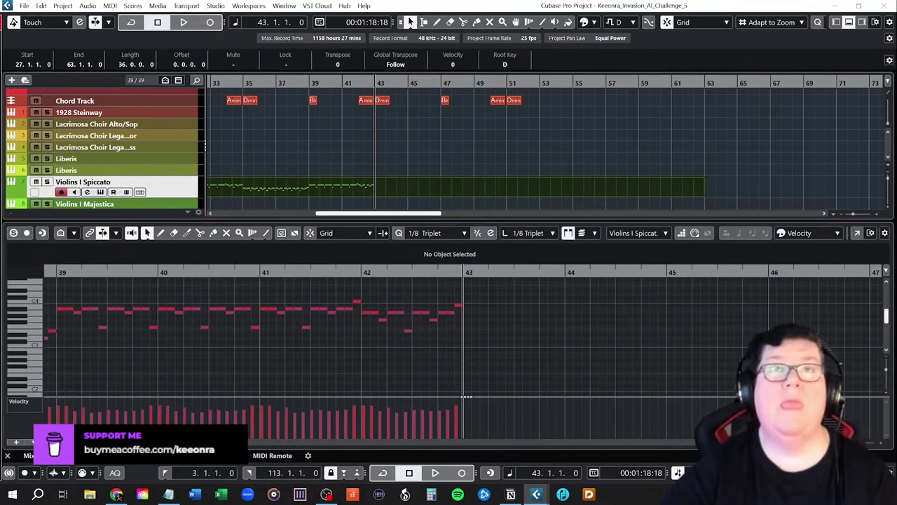
scroll(466, 397, "left", 10)
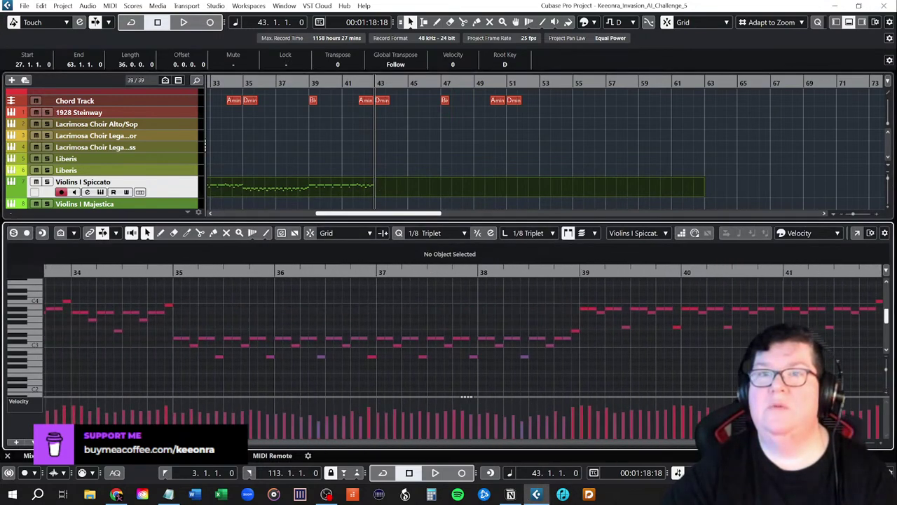
scroll(231, 379, "right", 1)
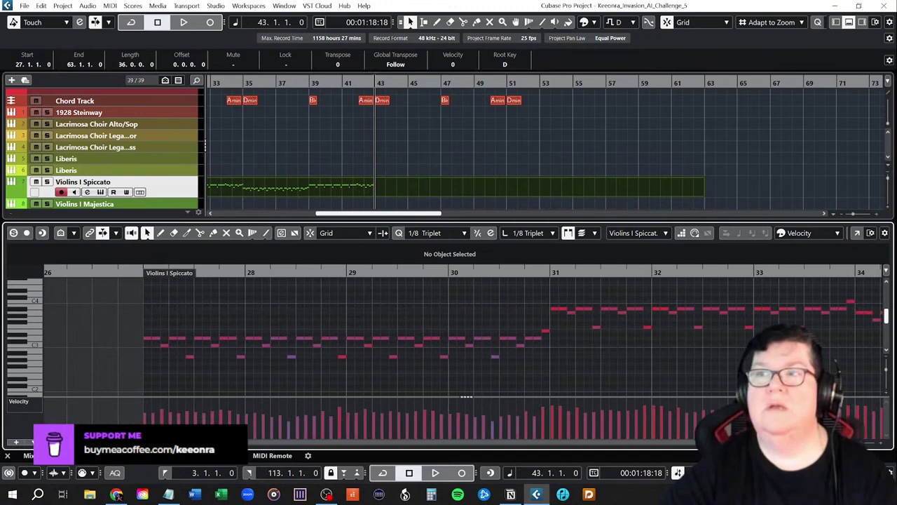
scroll(231, 379, "right", 1)
scroll(242, 368, "down", 2)
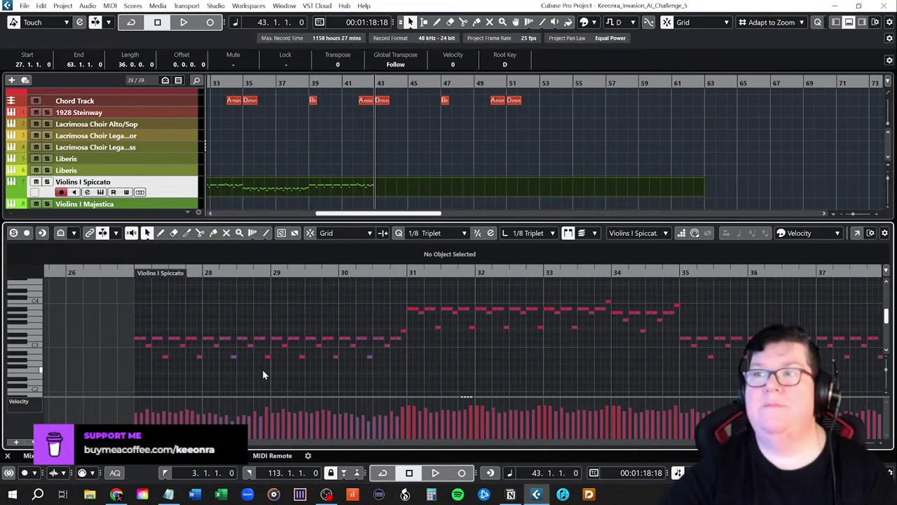
left_click_drag(134, 282, 677, 379)
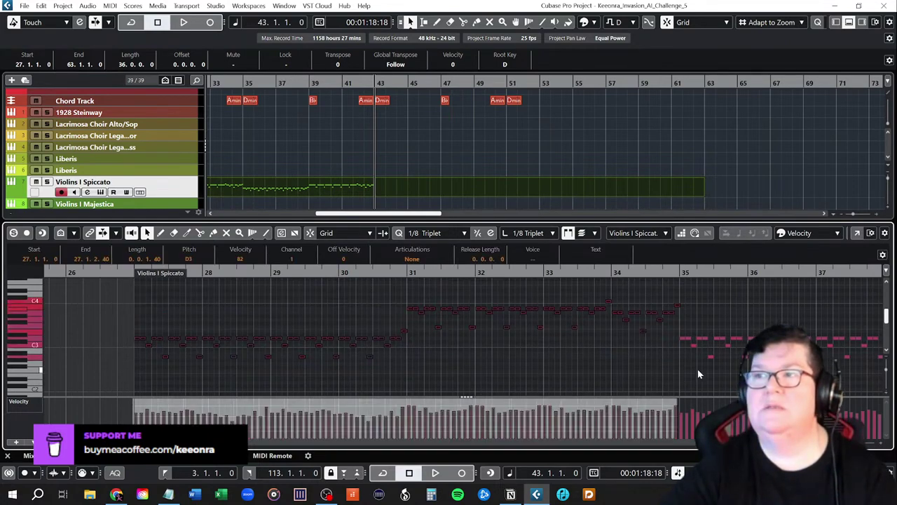
scroll(698, 372, "right", 10)
scroll(697, 373, "right", 3)
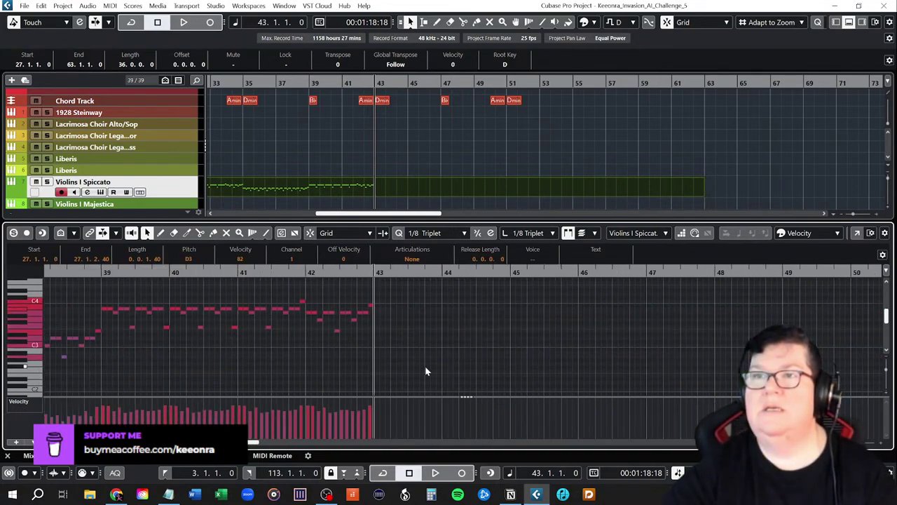
scroll(431, 371, "up", 6)
scroll(393, 381, "up", 1)
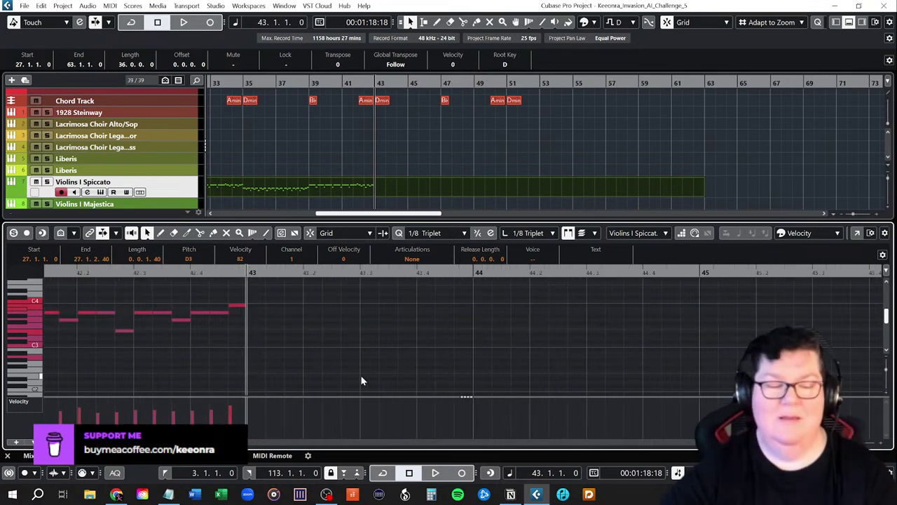
key("ctrl+v")
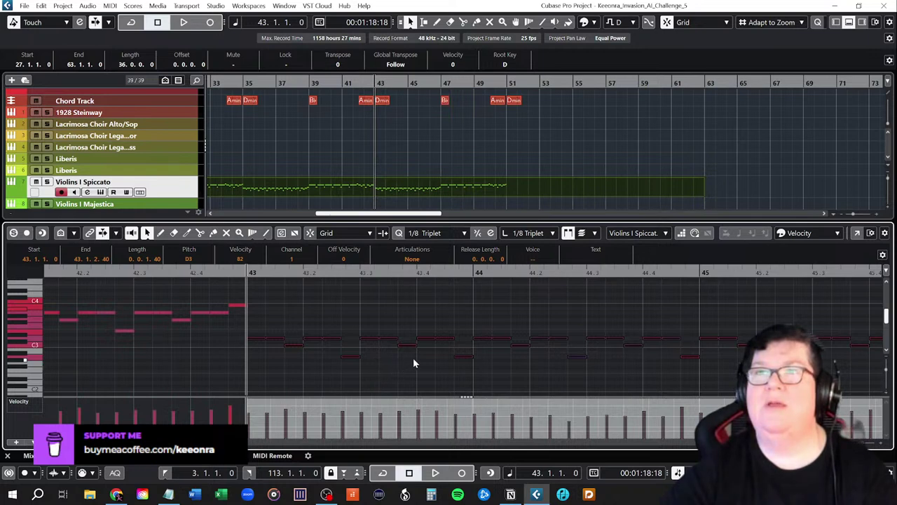
left_click(416, 321)
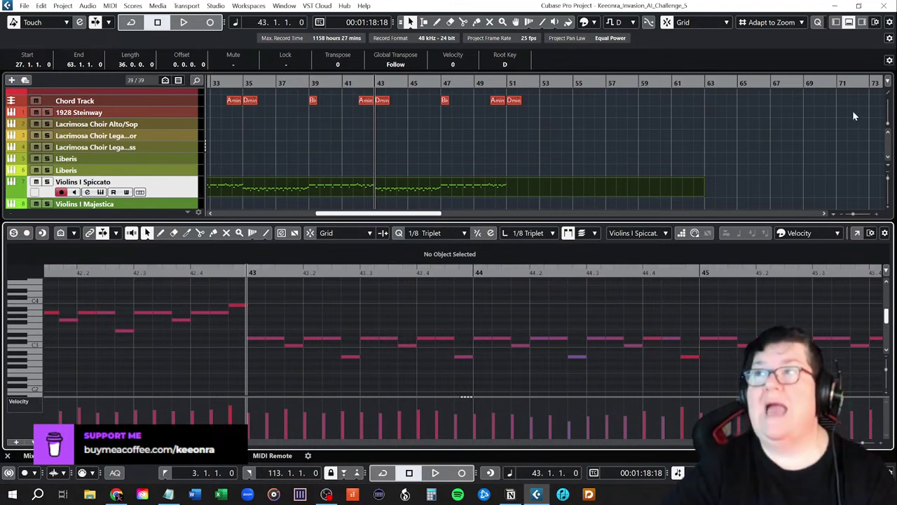
- Close the note editor and set the playback position to the start of bar 27, where the violin clip begins
left_click(848, 22)
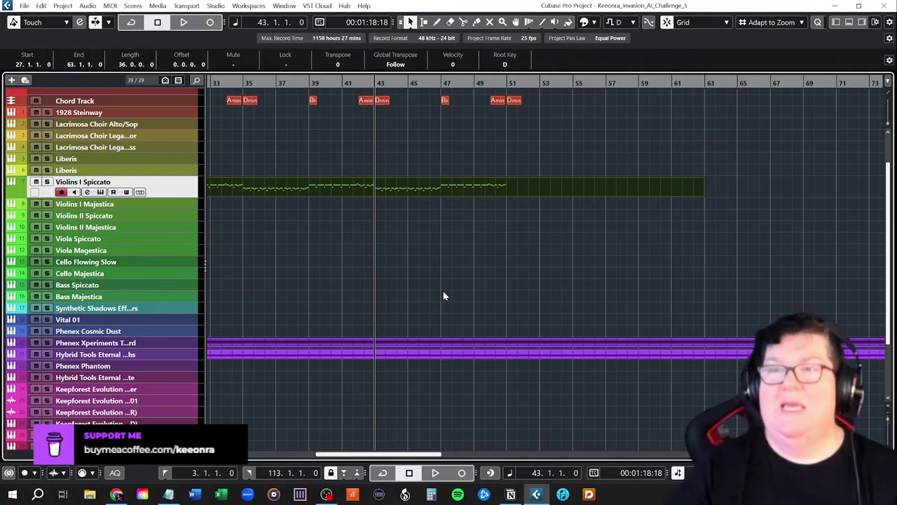
scroll(436, 280, "up", 2)
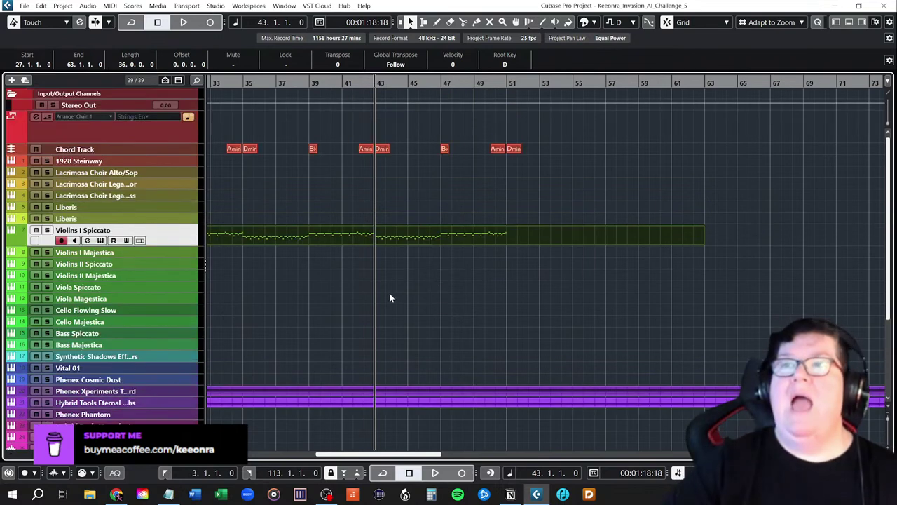
scroll(391, 298, "down", 3)
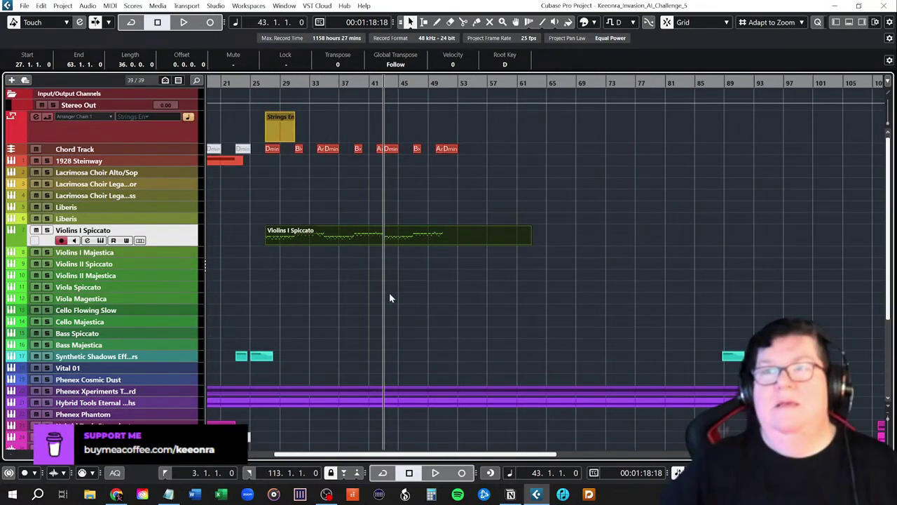
left_click(267, 83)
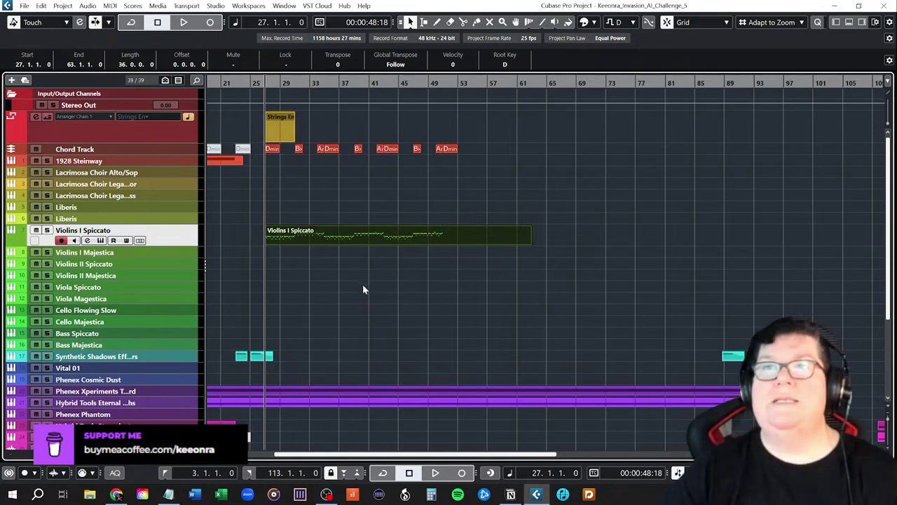
- Extend the SE-DRUMS 01 clip so it ends at bar 63, level with the end of the violin clip
scroll(362, 299, "down", 5)
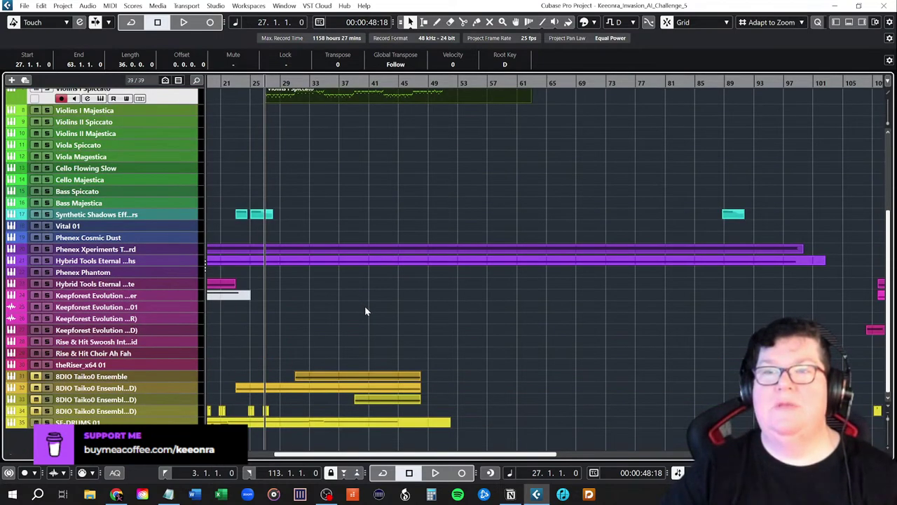
scroll(364, 311, "up", 3)
scroll(365, 310, "down", 3)
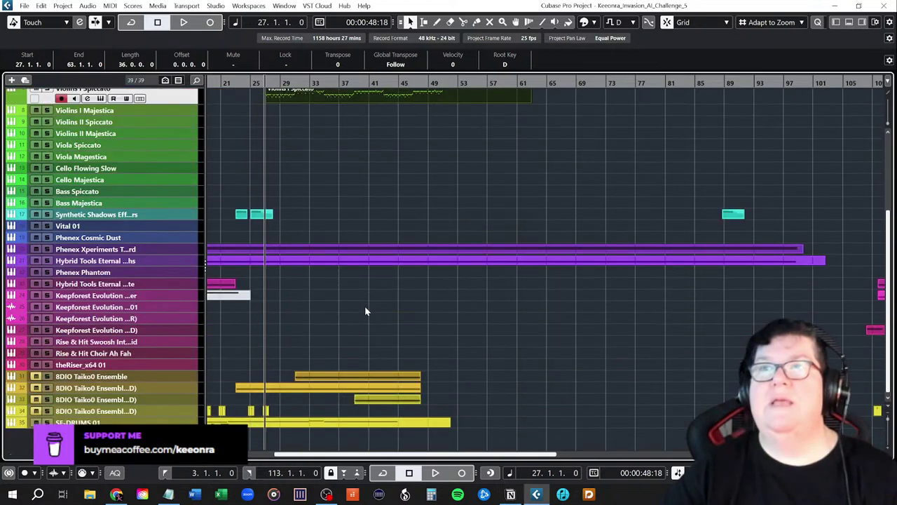
left_click_drag(450, 425, 532, 425)
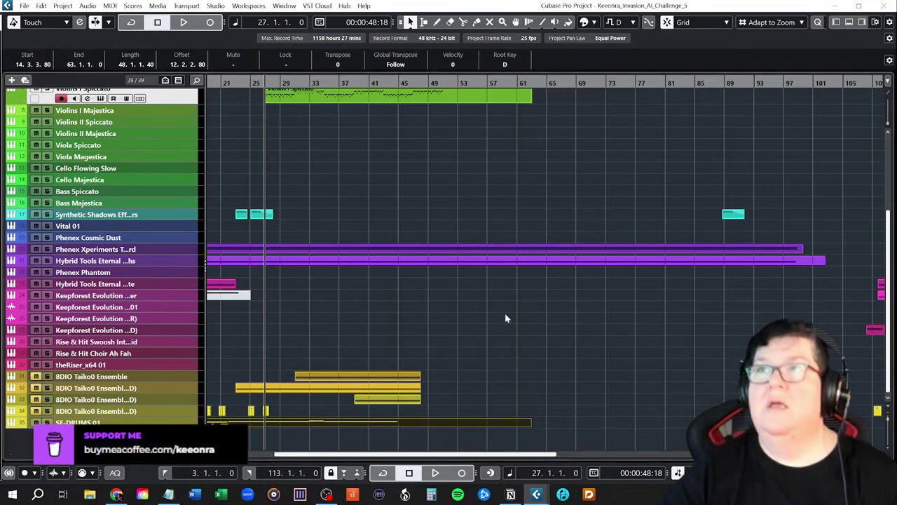
- Open the SE-DRUMS 01 clip in the note editor and lengthen its last D#3 note to just past the start of bar 51
key("Return")
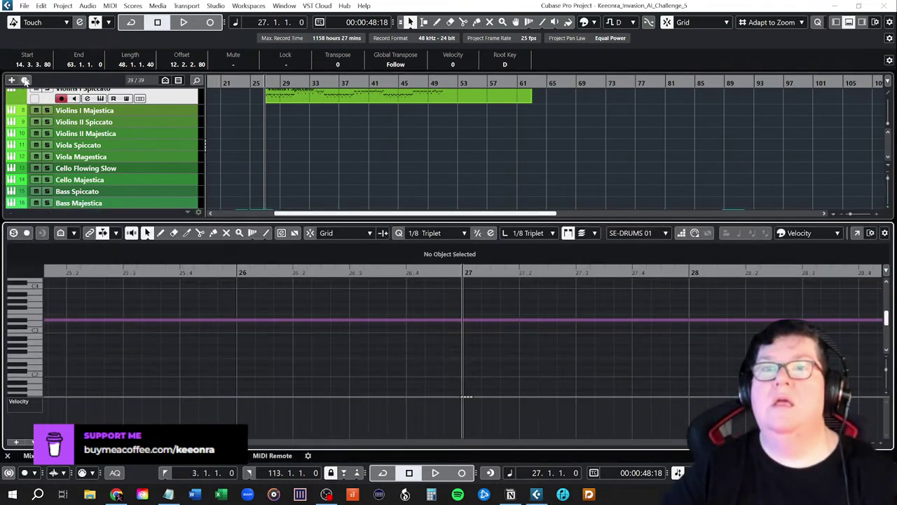
key("g")
key("g")
key("g")
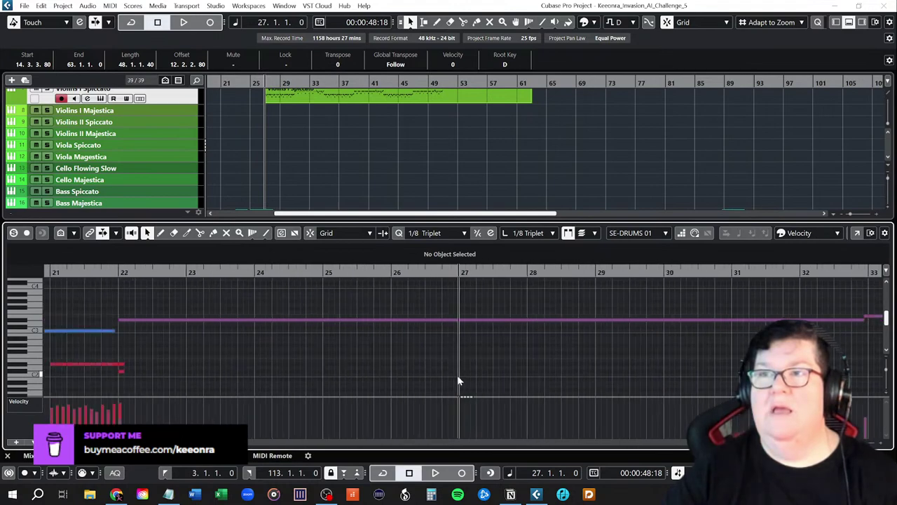
scroll(568, 371, "right", 10)
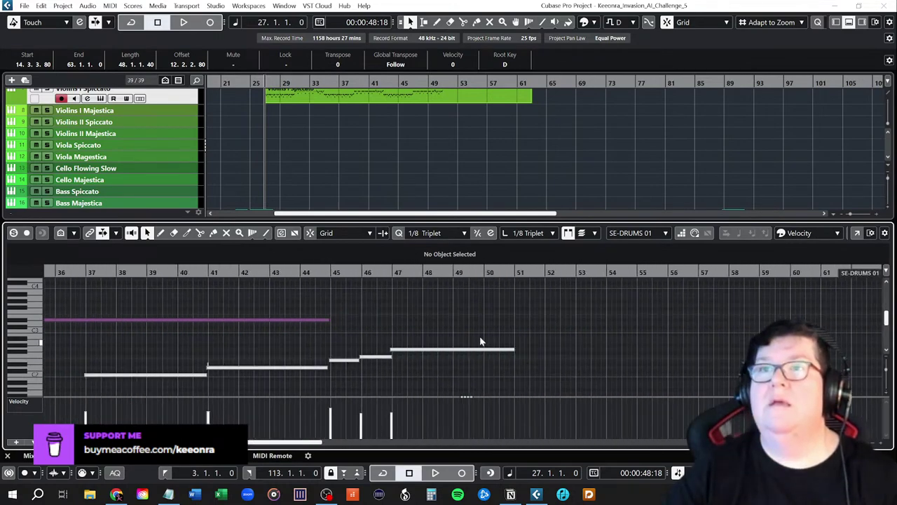
left_click_drag(329, 318, 517, 327)
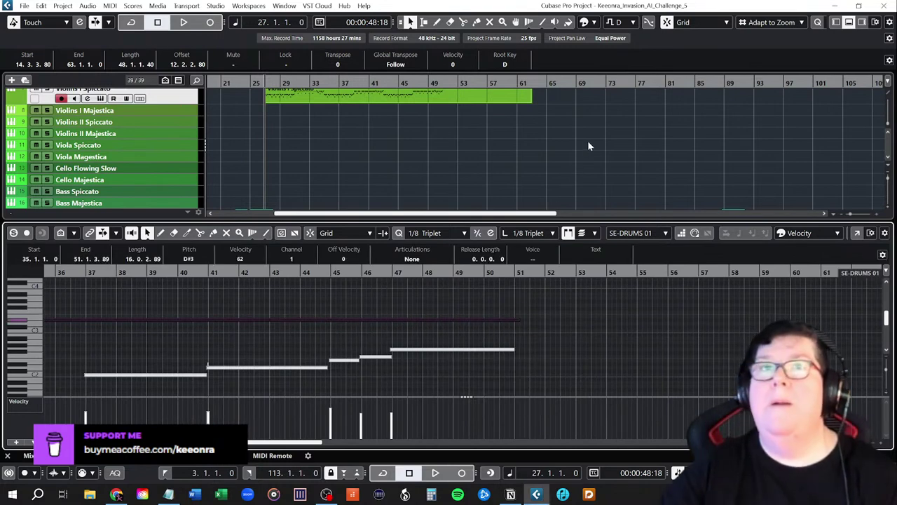
- Check where the Violins I Spiccato notes end in the arrangement and place the playback position within bar 51
scroll(588, 140, "up", 3)
scroll(587, 140, "down", 5)
scroll(588, 146, "down", 2)
scroll(587, 146, "up", 1)
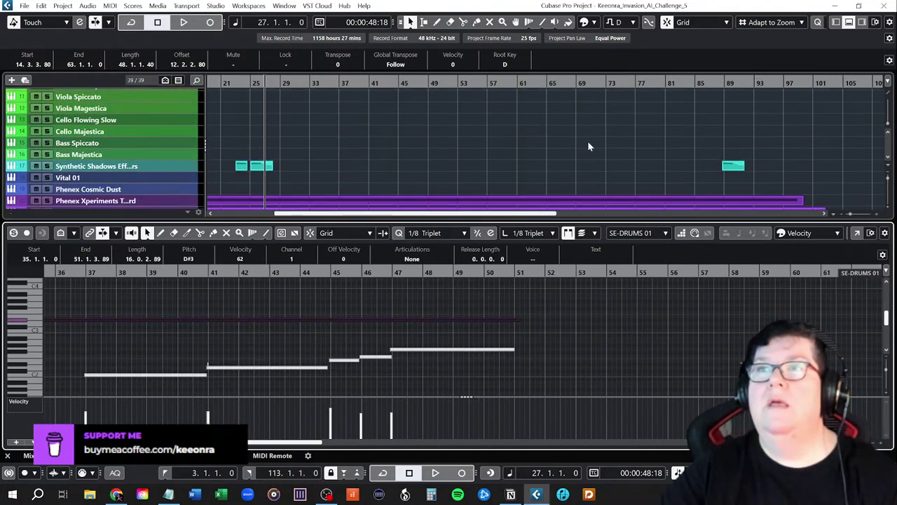
scroll(587, 146, "down", 4)
scroll(587, 146, "down", 4)
scroll(587, 146, "up", 7)
scroll(587, 146, "up", 3)
left_click(587, 146)
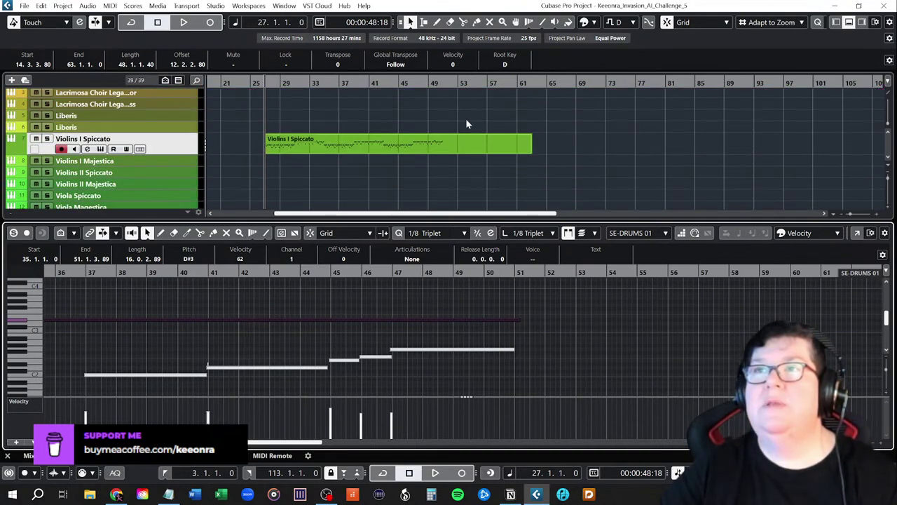
left_click(446, 83)
left_click(440, 82)
left_click(450, 82)
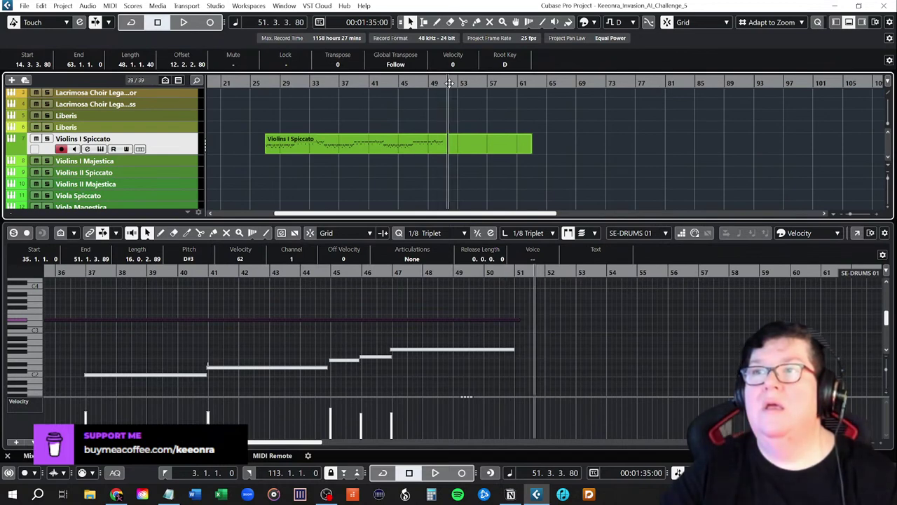
- Turn on snapping in the note editor and adjust the long D#3 drum note to end exactly at the start of bar 51
mouse_move(522, 321)
left_mouse_down()
mouse_move(499, 320)
mouse_move(514, 320)
left_mouse_up()
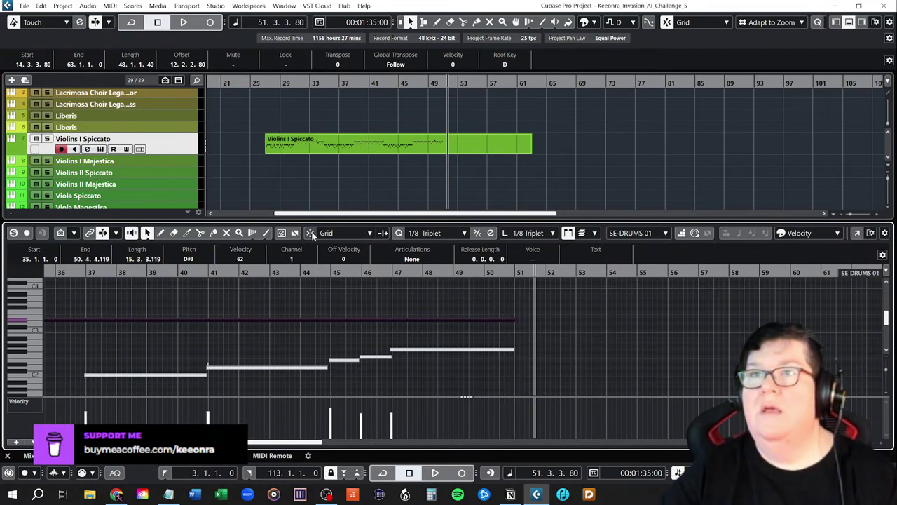
left_click_drag(517, 324, 507, 324)
key("h")
key("h")
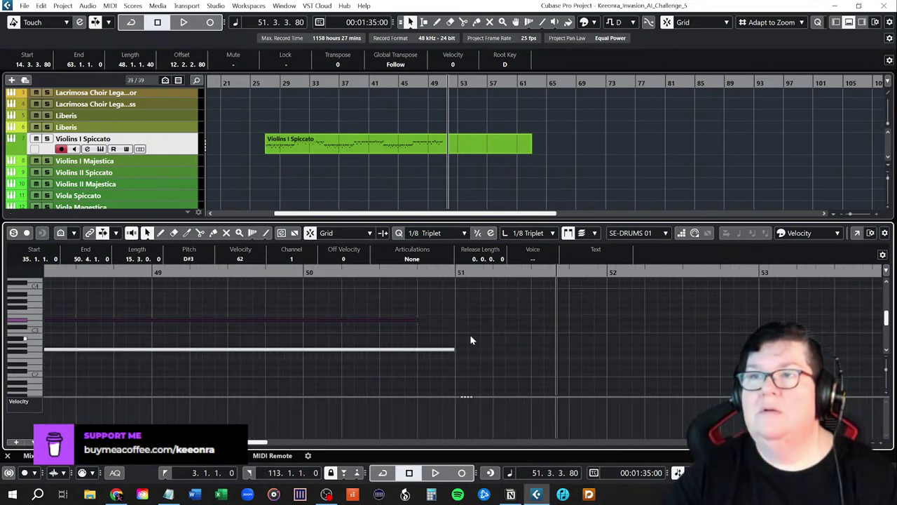
left_click_drag(416, 320, 456, 324)
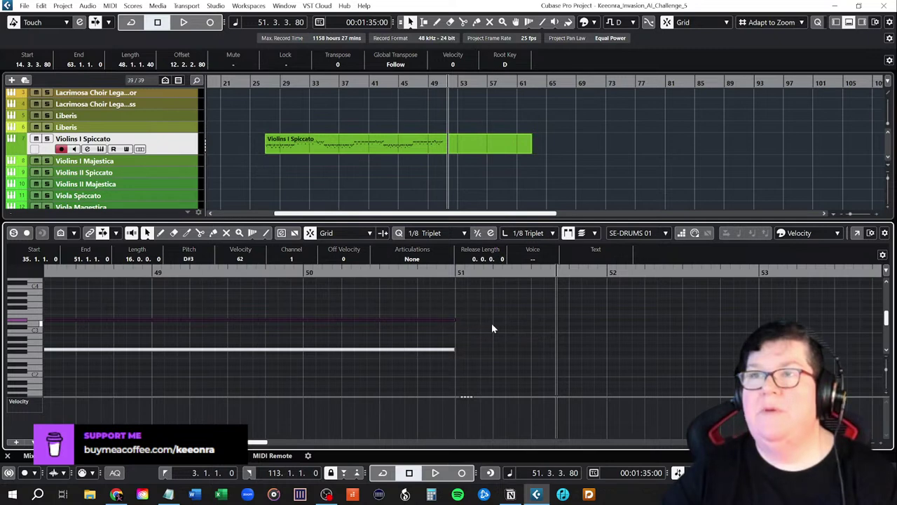
left_click(494, 323)
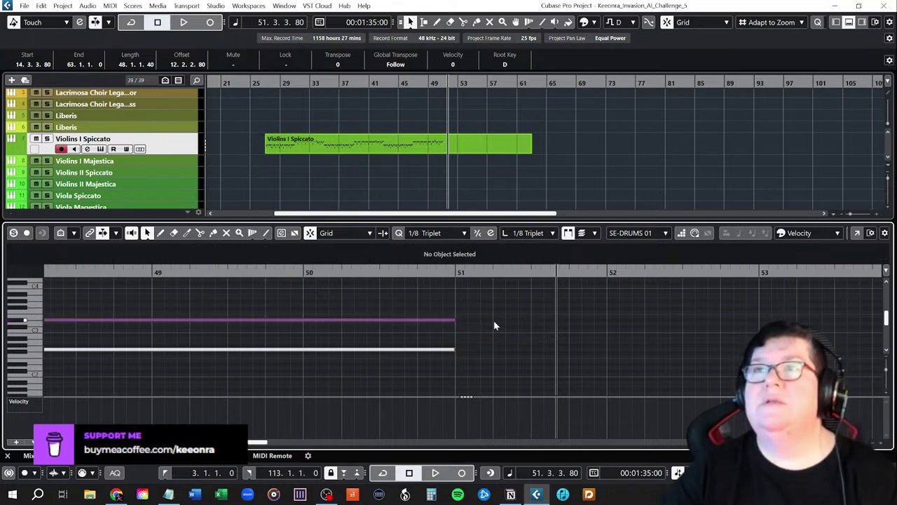
- Deselect the clips and set the playback position to the start of bar 51, where the violin notes end
left_click(438, 157)
key("h")
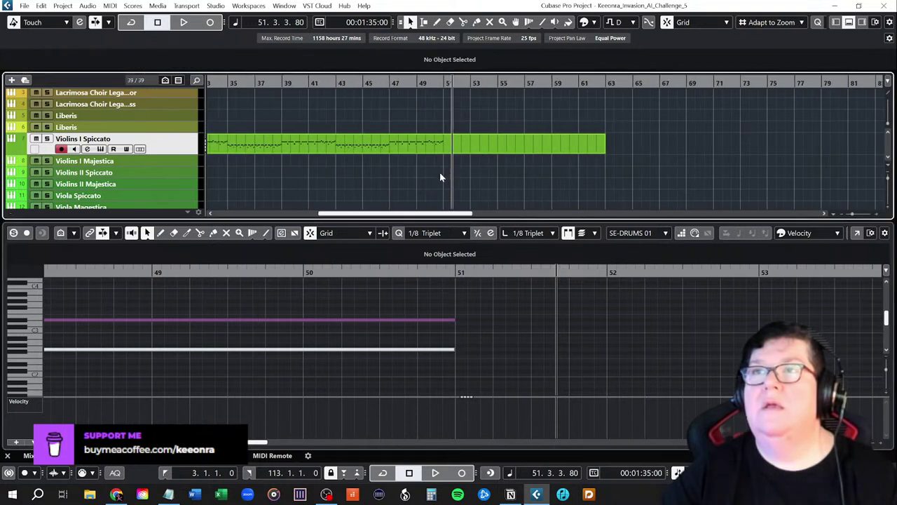
key("h")
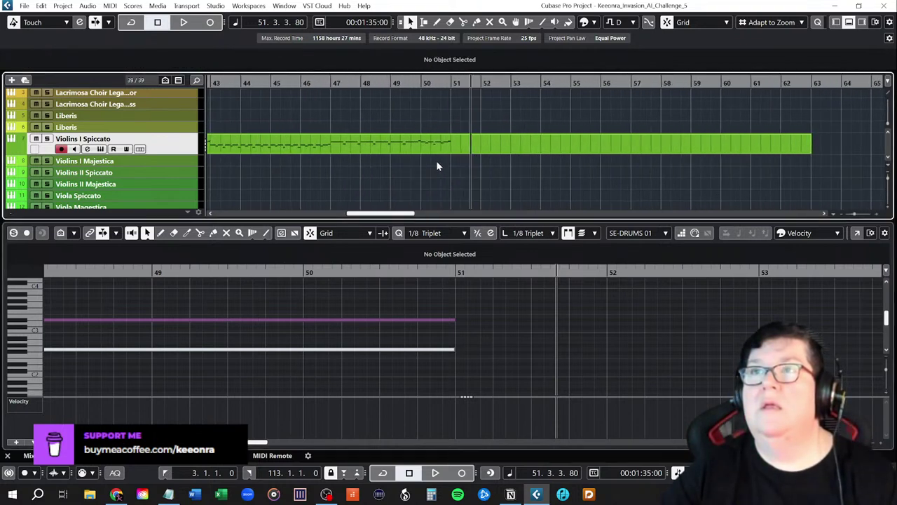
left_click(455, 82)
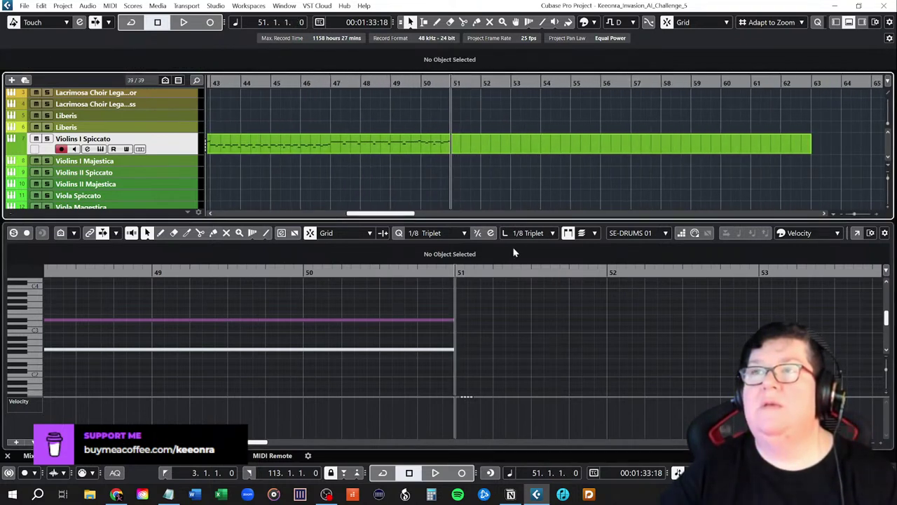
- Close the note editor and examine the whole arrangement from the chord track down to the drum tracks
left_click(848, 22)
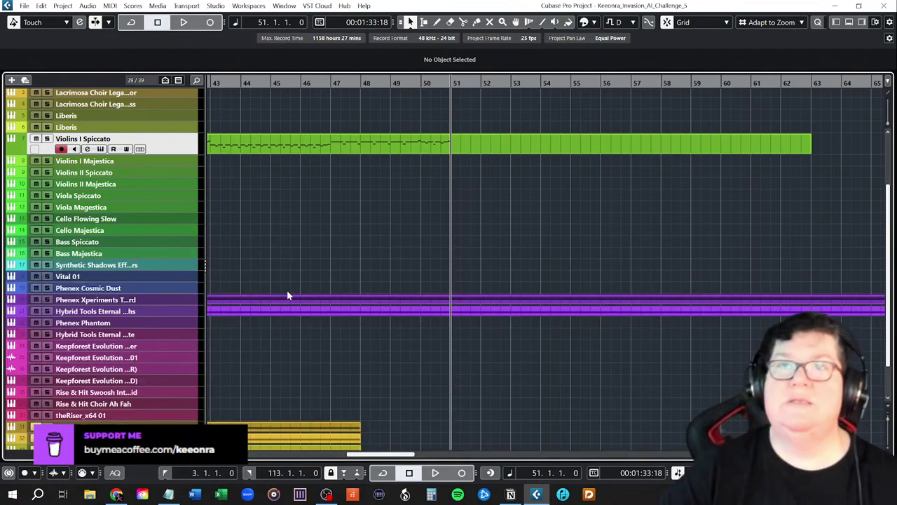
scroll(287, 290, "down", 9)
scroll(289, 295, "down", 1)
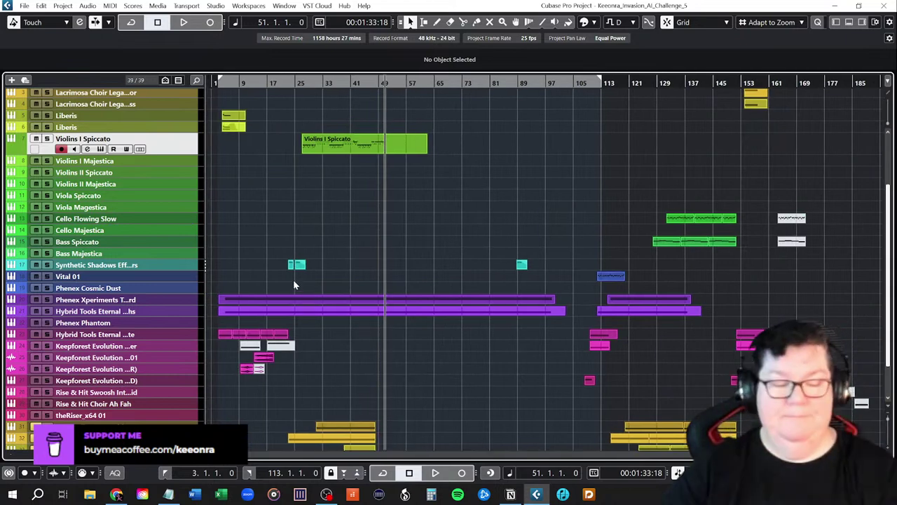
scroll(293, 281, "down", 1)
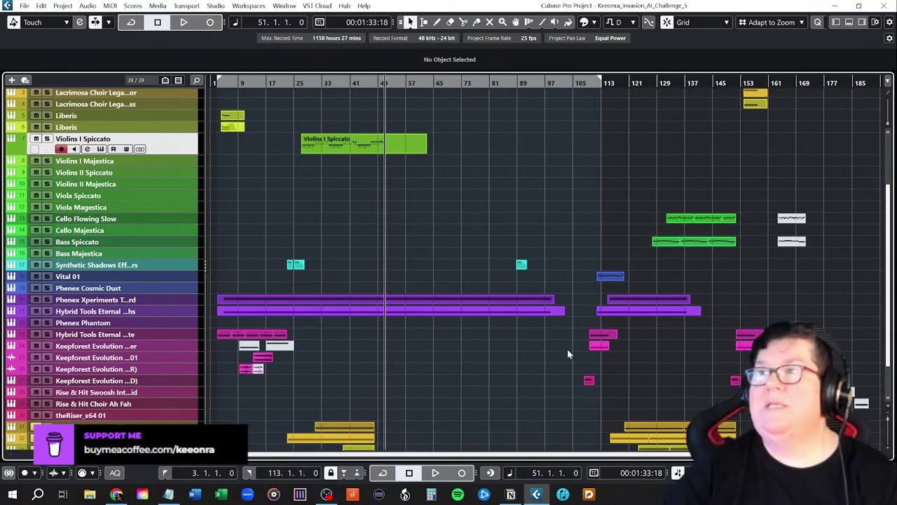
scroll(550, 361, "down", 3)
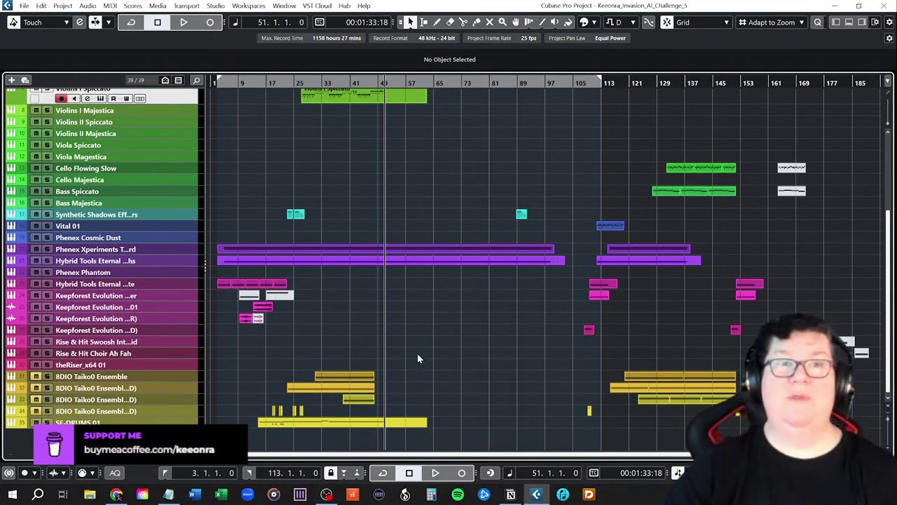
scroll(413, 360, "up", 6)
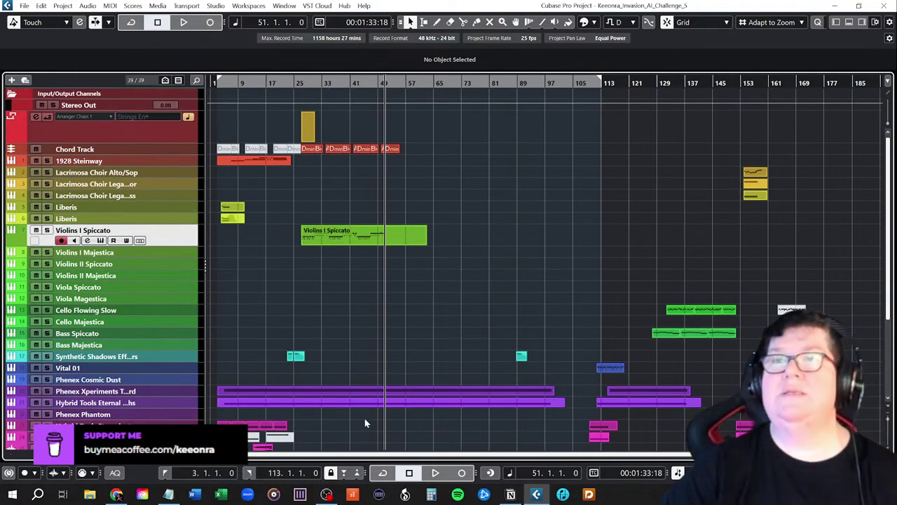
- Return the playback position to the start of bar 3 and save the project
key("KP_1")
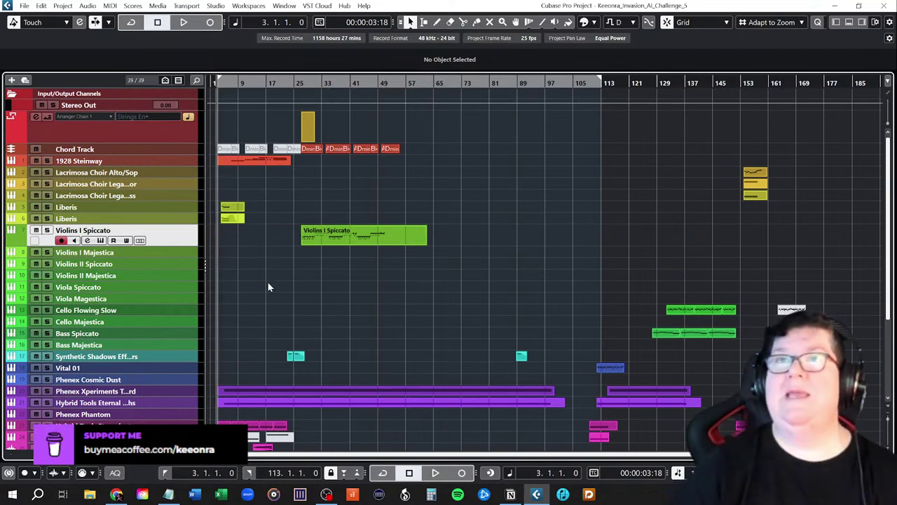
left_click(26, 6)
left_click(40, 80)
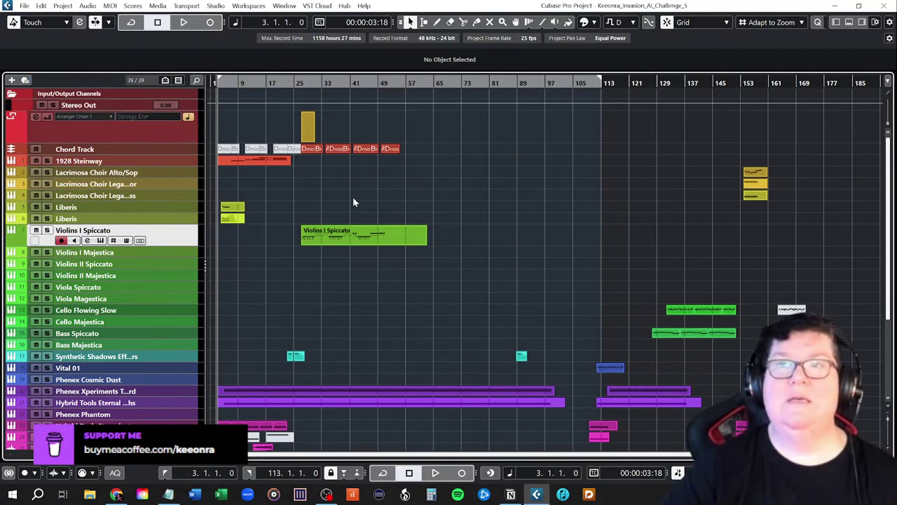
scroll(390, 247, "down", 5)
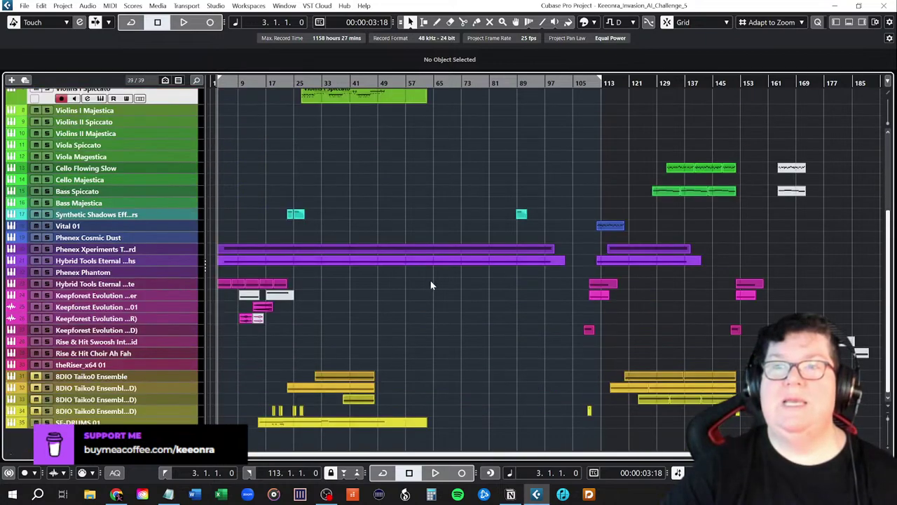
scroll(432, 286, "up", 5)
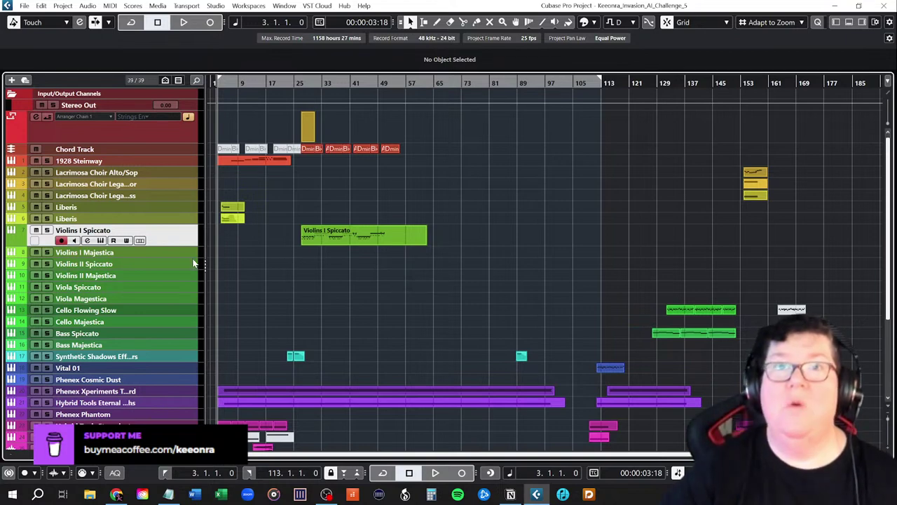
- Show the Inspector, enlarge the track heights, and compare the track delays of Violins I Spiccato and Violins I Majestica
left_click(837, 21)
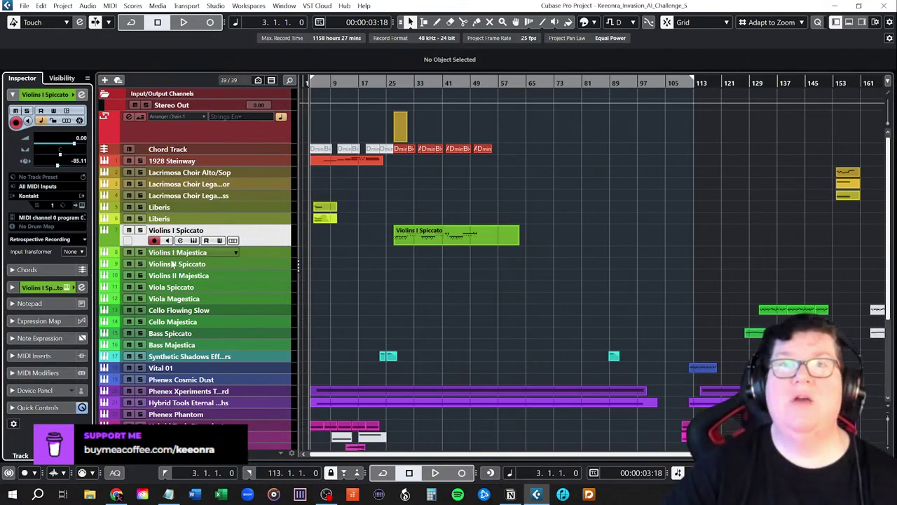
left_click(268, 255)
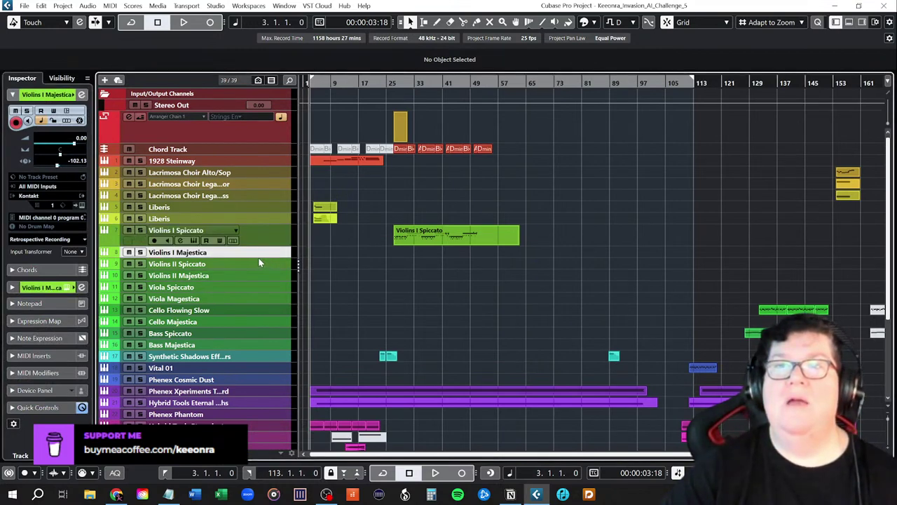
key("shift+h")
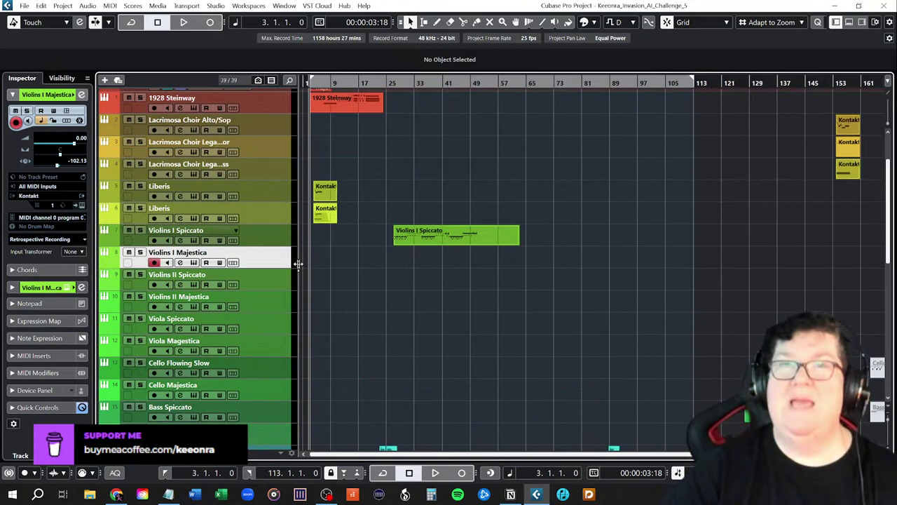
left_click(259, 241)
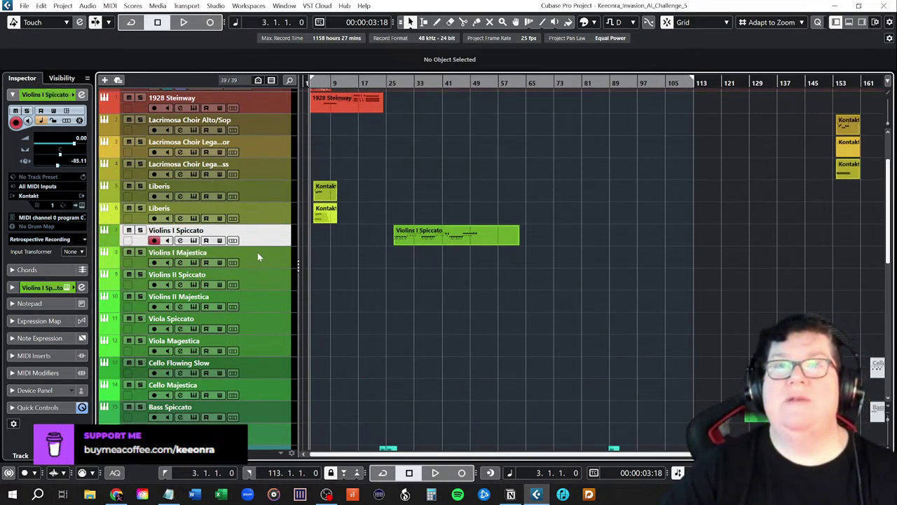
left_click(258, 260)
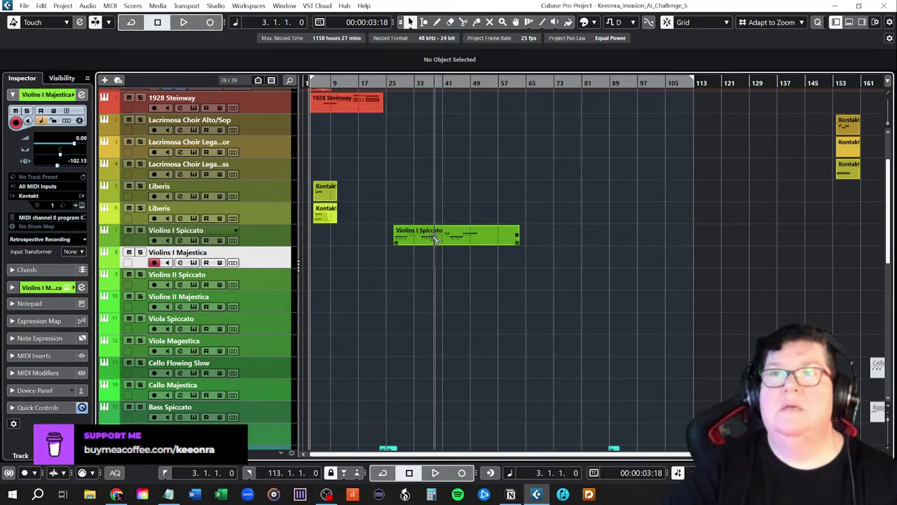
- Copy the Violins I Spiccato clip at bar 27 onto every string track from Violins I Majestica down to Cello Flowing Slow
left_click_drag(431, 240, 455, 256)
key("Delete")
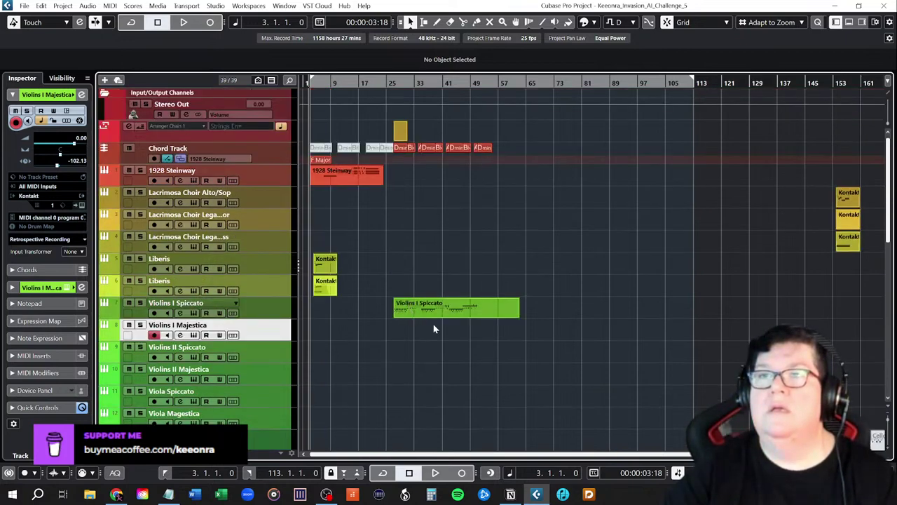
scroll(407, 302, "down", 6)
scroll(406, 291, "up", 3)
scroll(438, 275, "up", 5)
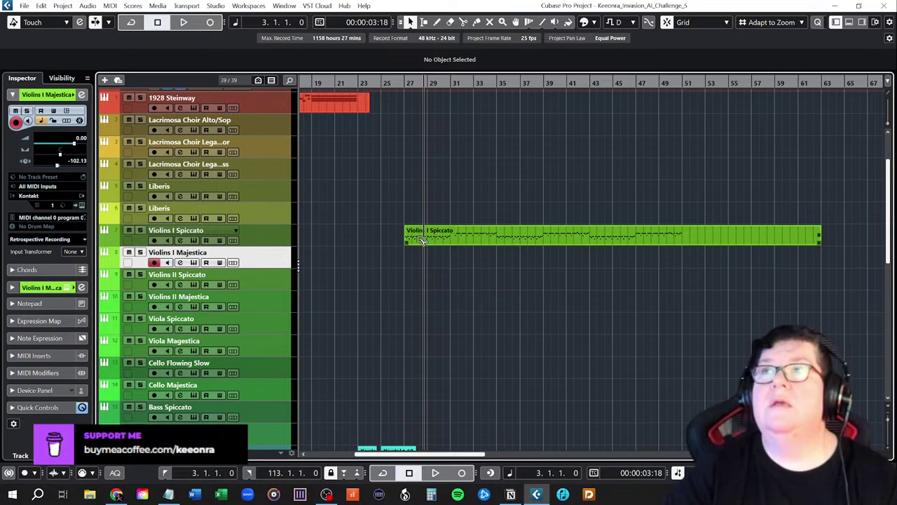
left_click_drag(422, 241, 425, 290)
left_click_drag(425, 284, 460, 364)
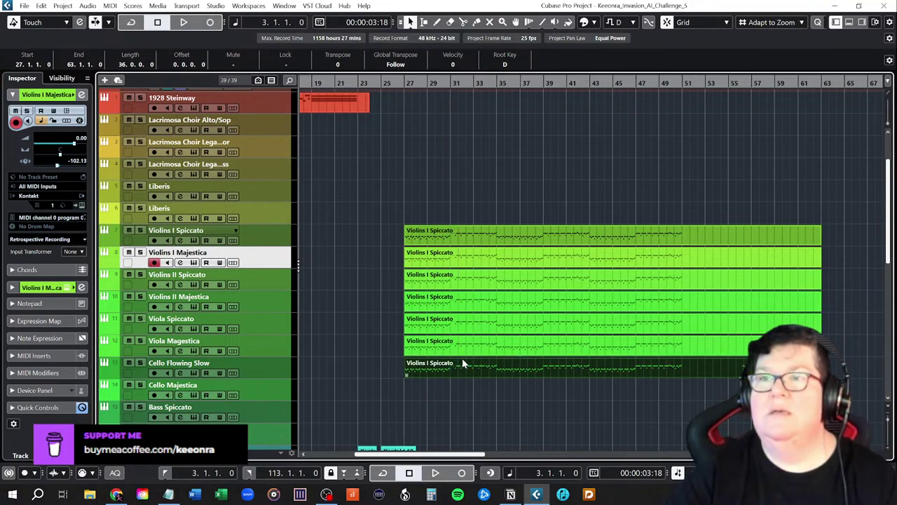
- Copy the same clip at bar 27 onto the Cello Majestica, Bass Spiccato and Bass Majestica tracks, then deselect it
scroll(463, 364, "down", 3)
left_click_drag(460, 228, 463, 286)
left_click(469, 331)
scroll(335, 239, "up", 3)
scroll(336, 241, "up", 3)
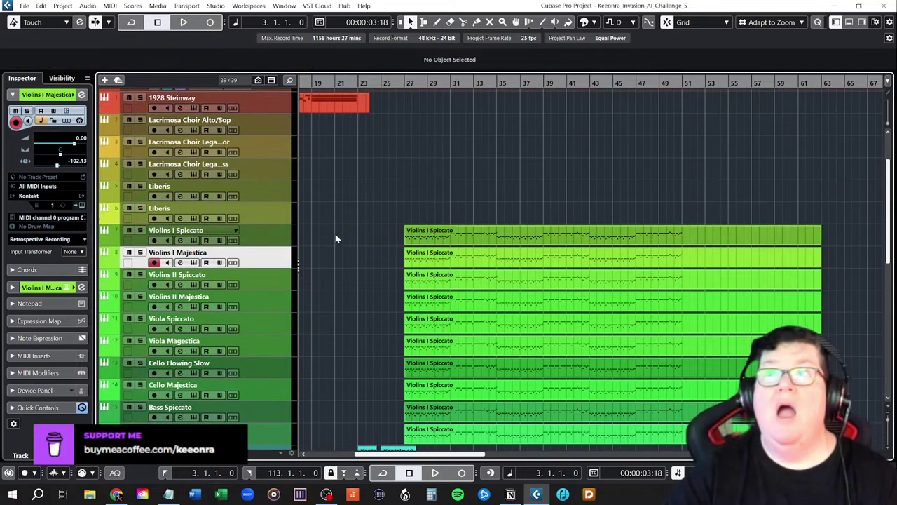
- Rename the copied clips on the Violins I Majestica, Violins II Spiccato and Violins II Majestica tracks after their tracks
scroll(341, 243, "down", 3)
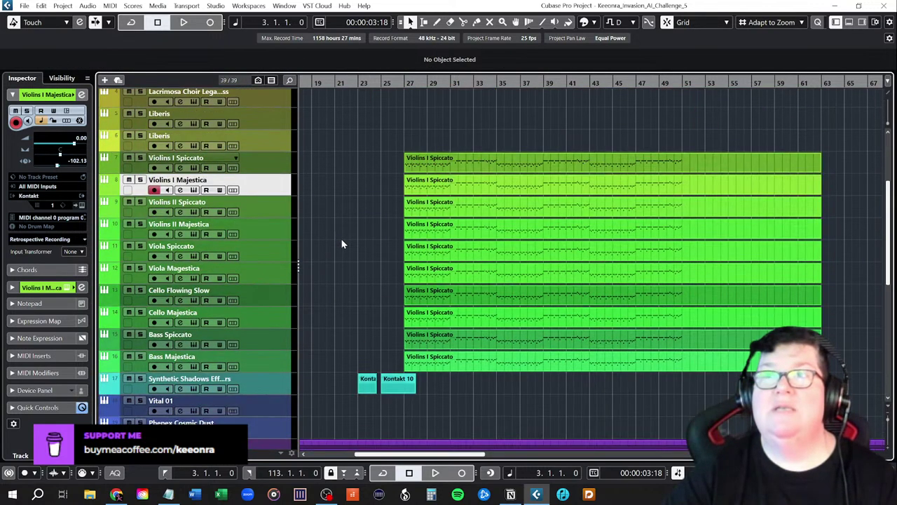
double_click(176, 179)
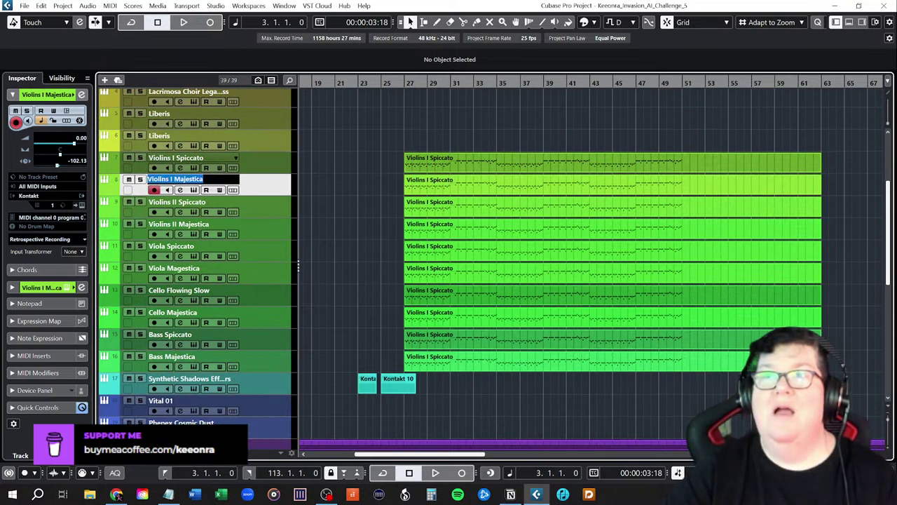
key("Return")
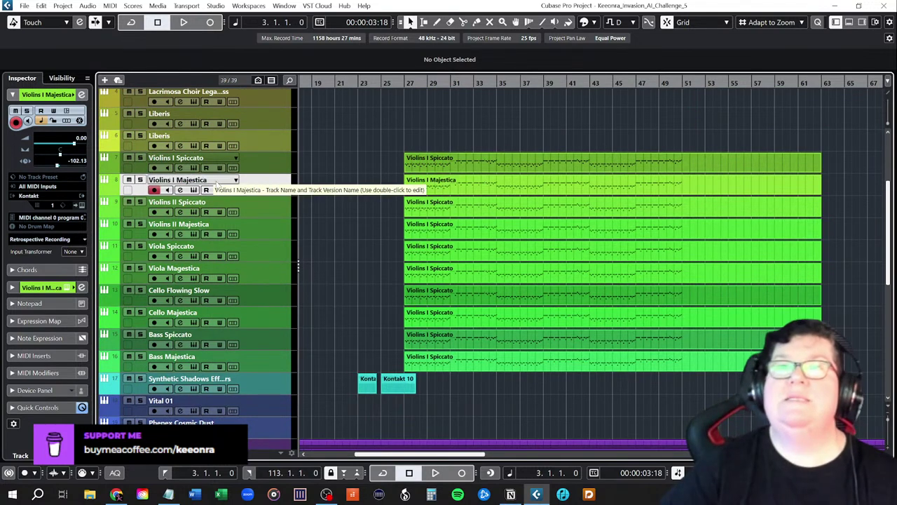
left_click(210, 204)
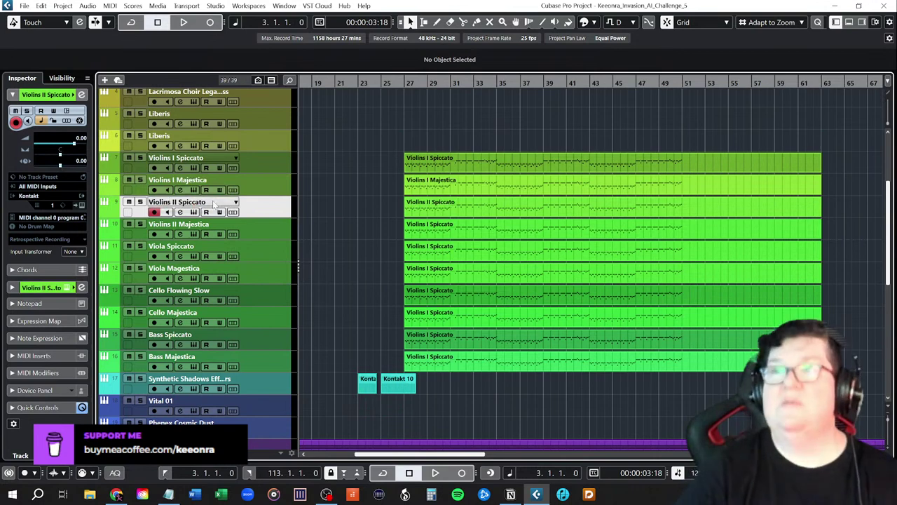
double_click(224, 224)
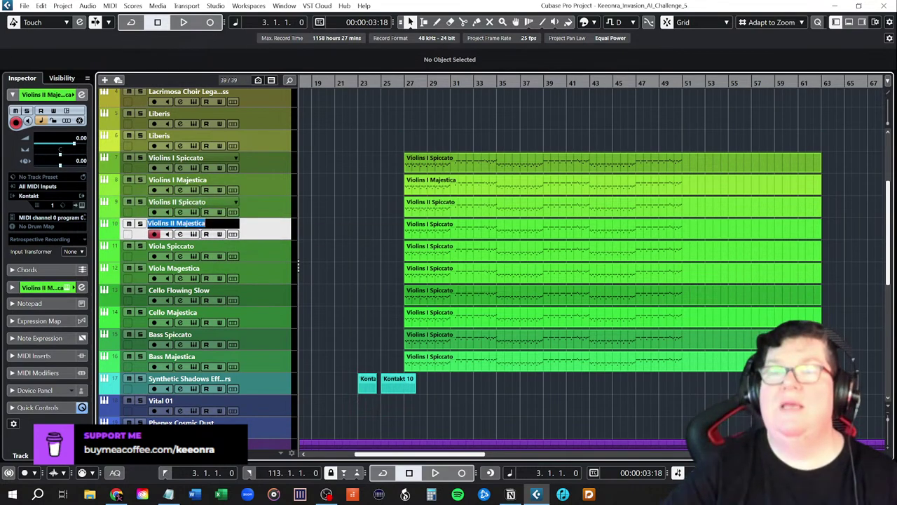
key("Return")
- Rename the copied clips on the two viola tracks to Viola Spiccato and Viola Magestica, matching their track names
left_click(214, 246)
double_click(215, 246)
key("Return")
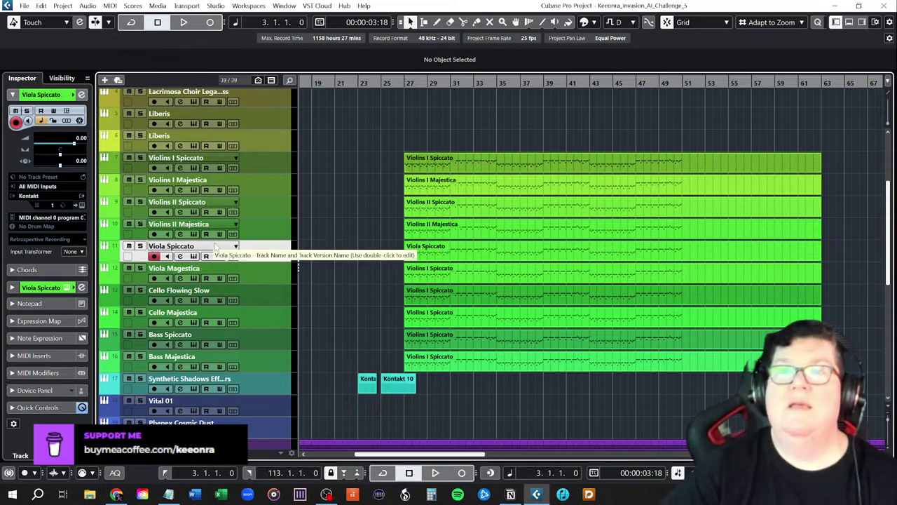
left_click(181, 268)
double_click(180, 267)
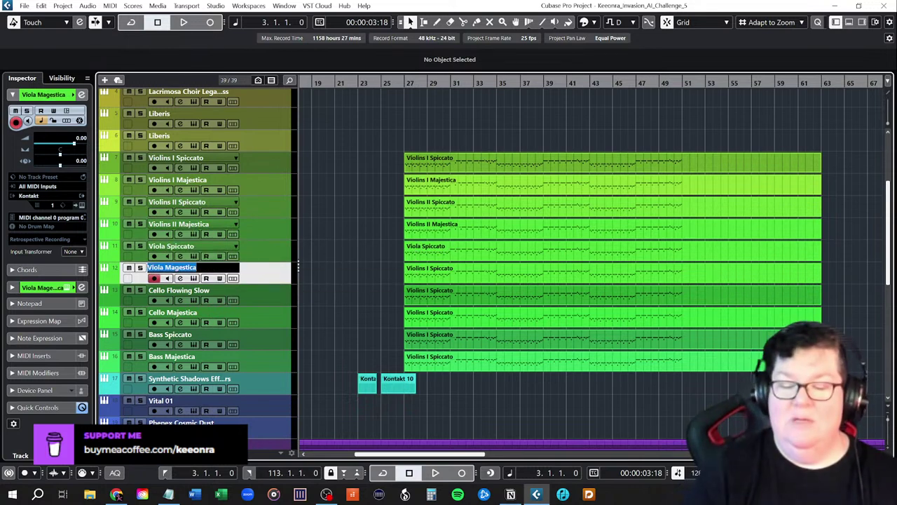
key("Return")
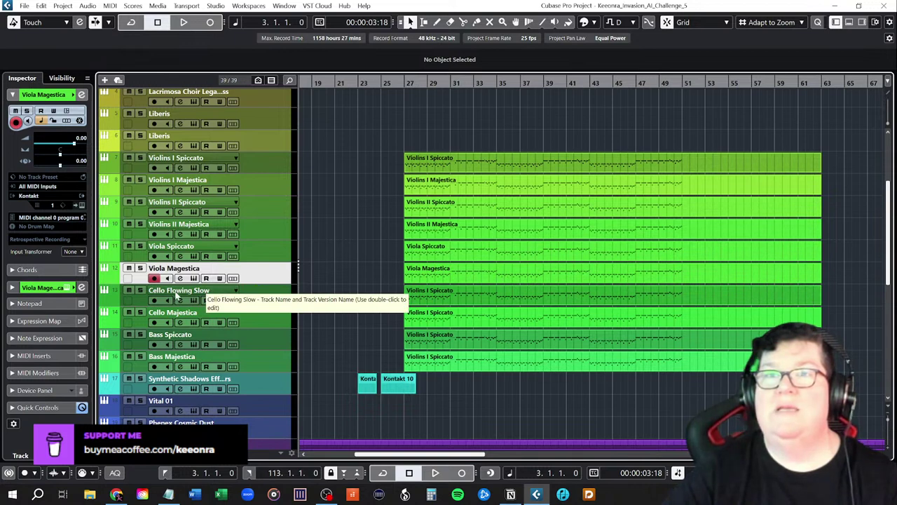
- Rename the copied cello and bass clips to Cello Flowing Slow, Cello Majestica, Bass Spiccato and Bass Majestica, matching their tracks
double_click(216, 292)
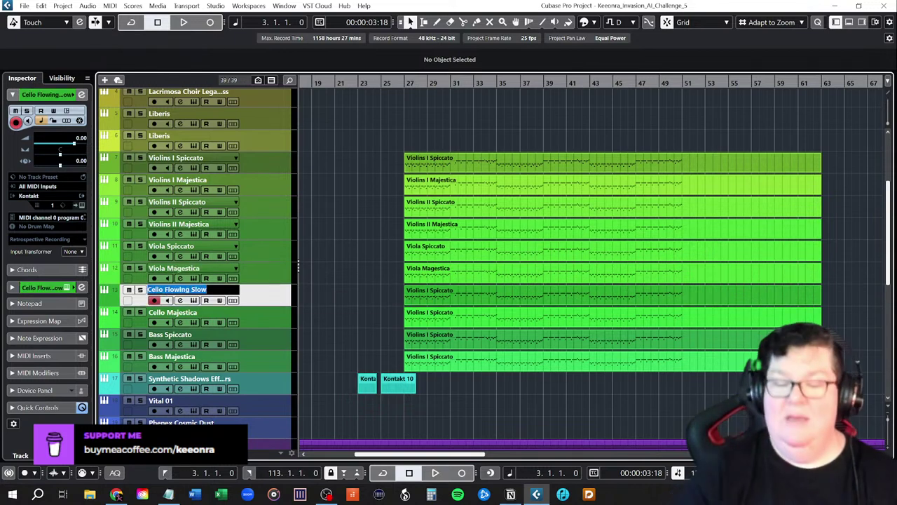
key("Return")
double_click(206, 315)
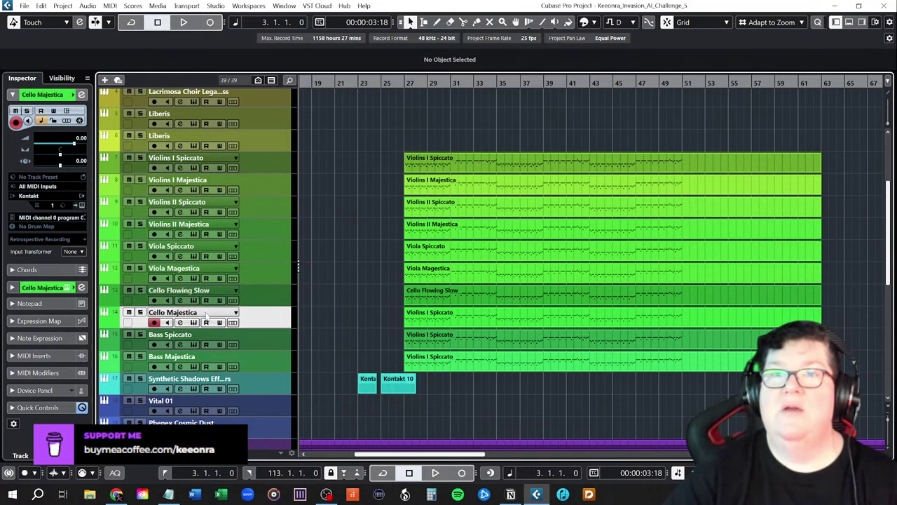
key("Return")
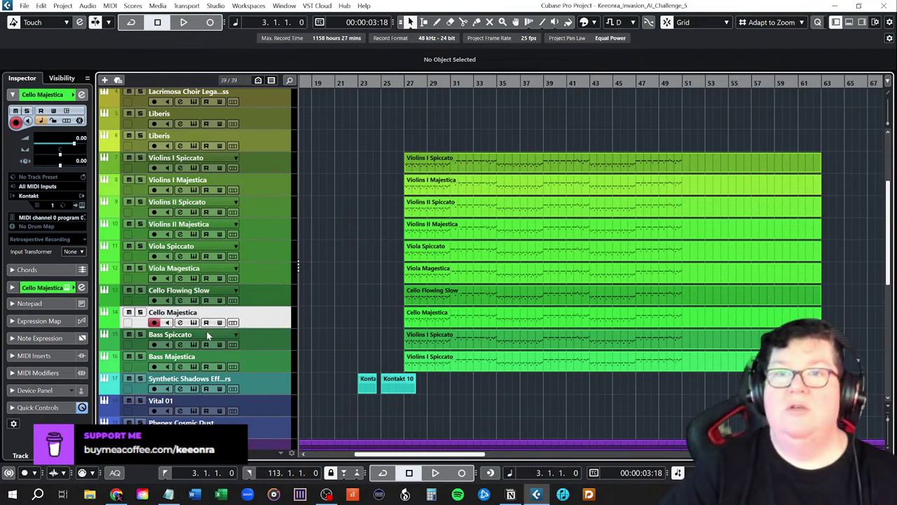
double_click(179, 335)
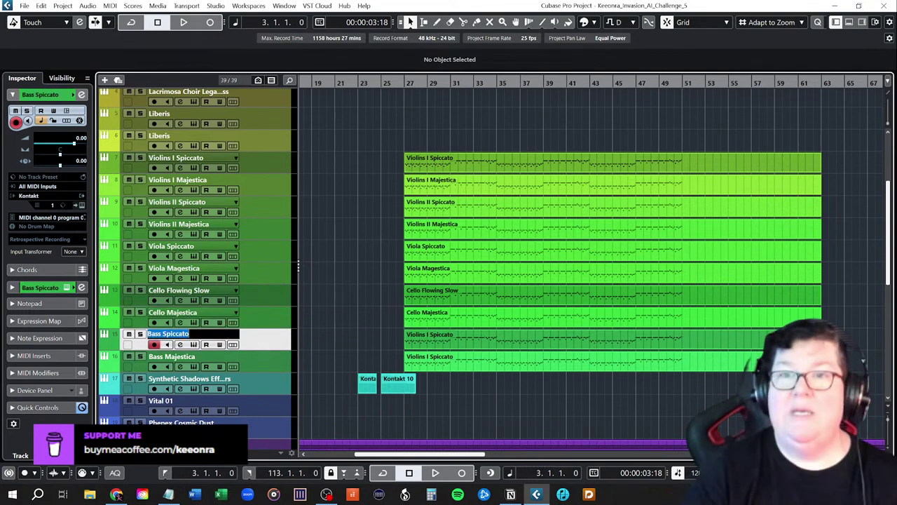
key("Return")
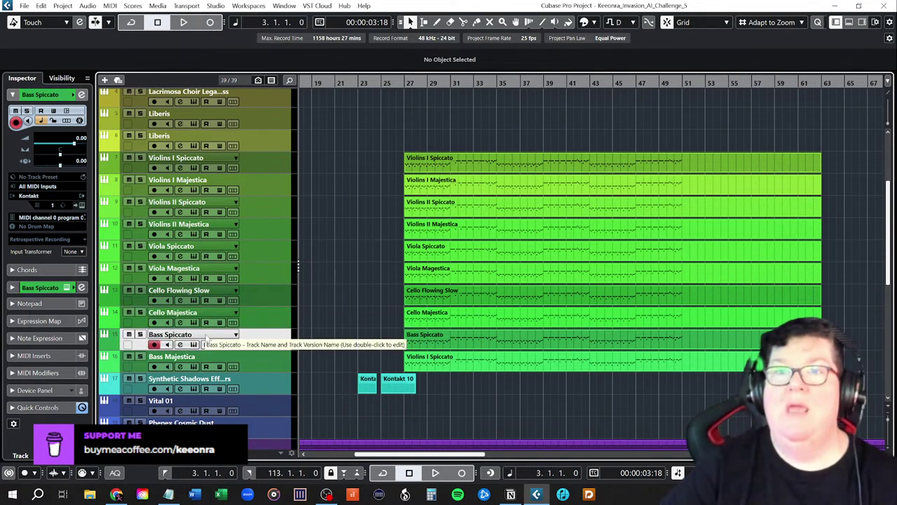
double_click(206, 359)
key("Return")
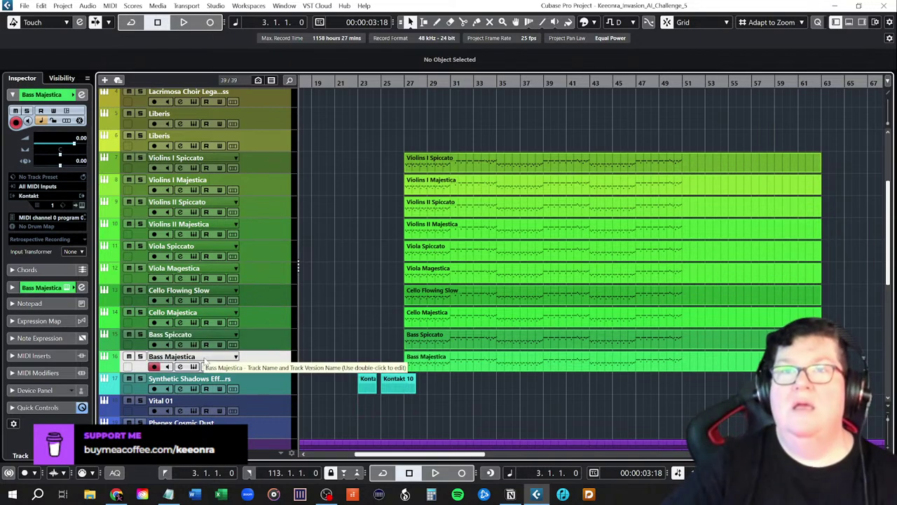
- Check the track delay of Violins I Spiccato and set the Violins II Spiccato track delay to -85.11
scroll(310, 314, "down", 5)
scroll(270, 315, "up", 7)
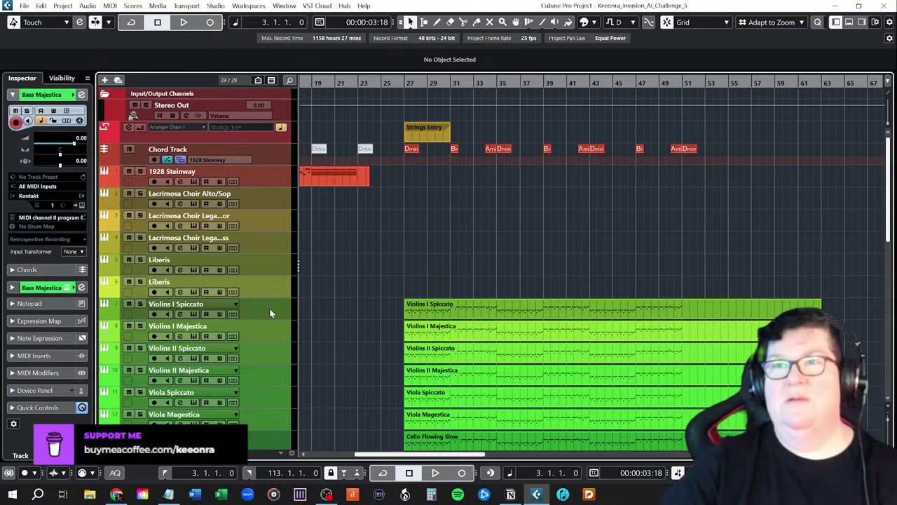
scroll(270, 313, "down", 2)
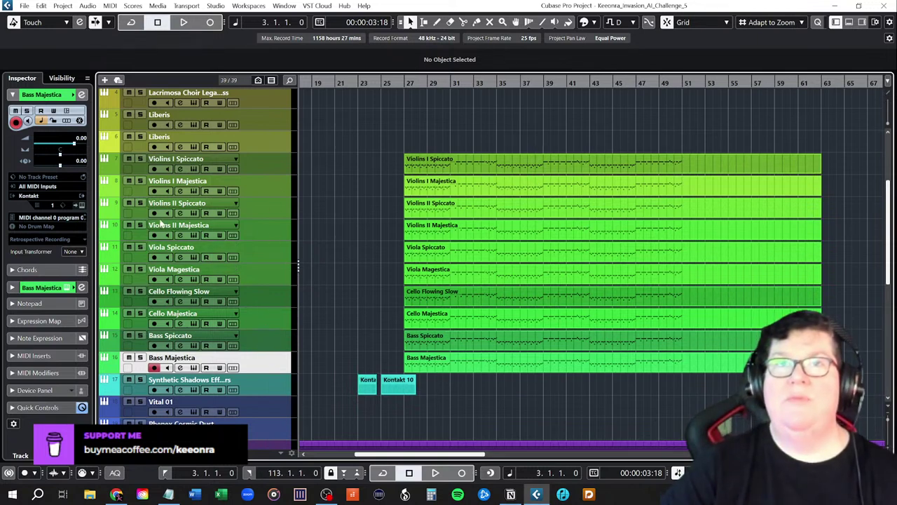
left_click(265, 166)
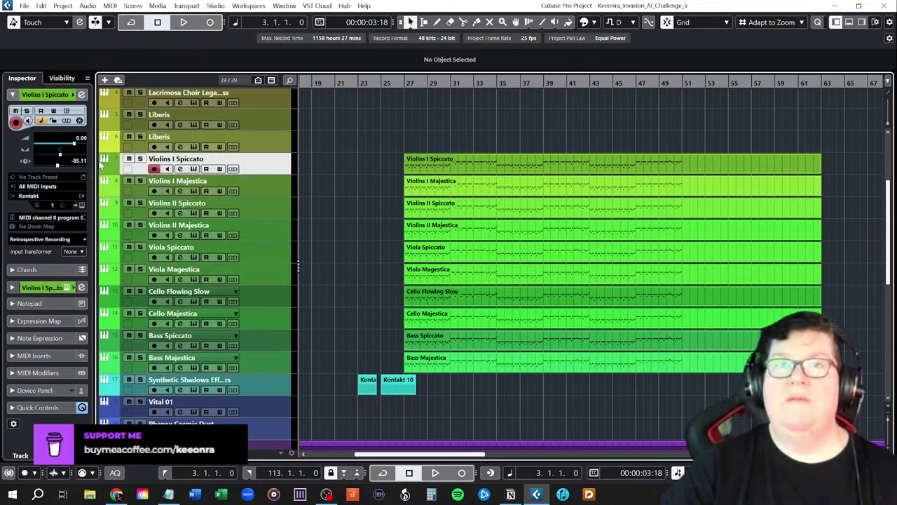
left_click(251, 211)
left_click(79, 161)
type("-85.11")
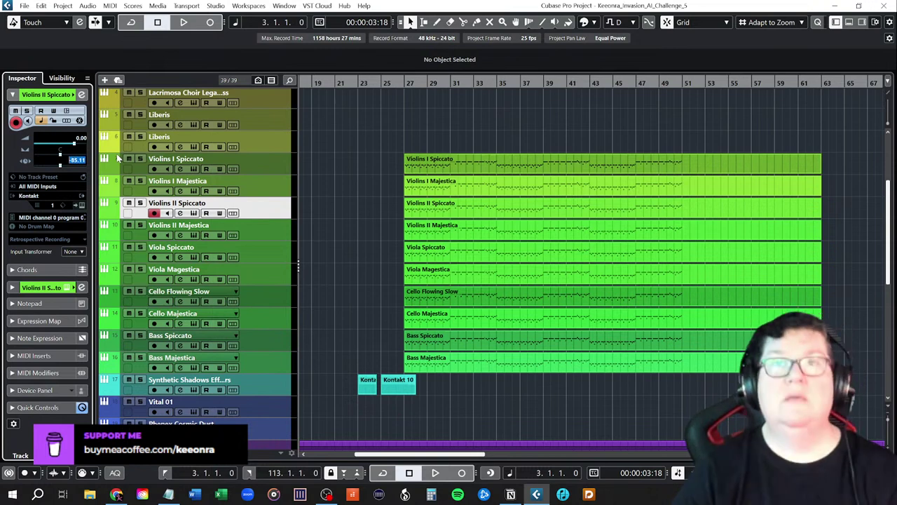
- Set the track delay of the Viola Spiccato track to -85.11
left_click(263, 230)
left_click(255, 253)
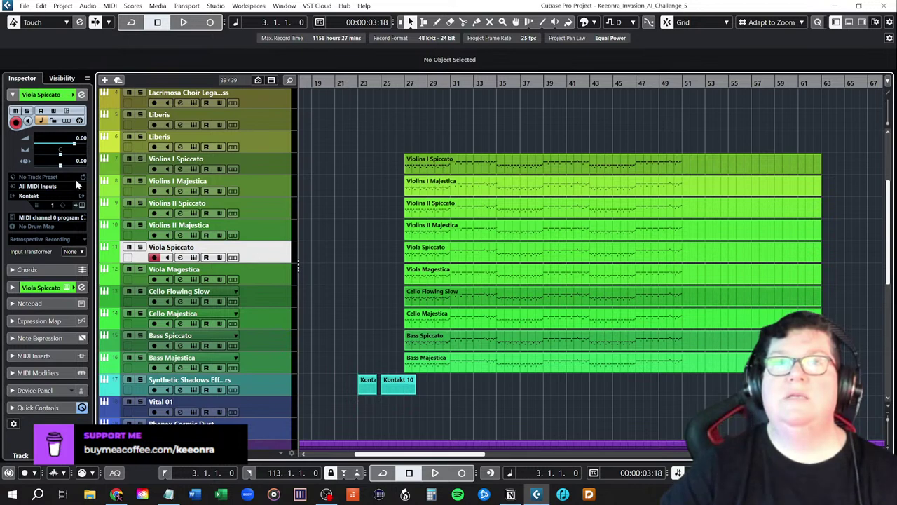
left_click(81, 161)
type("-85.11")
key("Return")
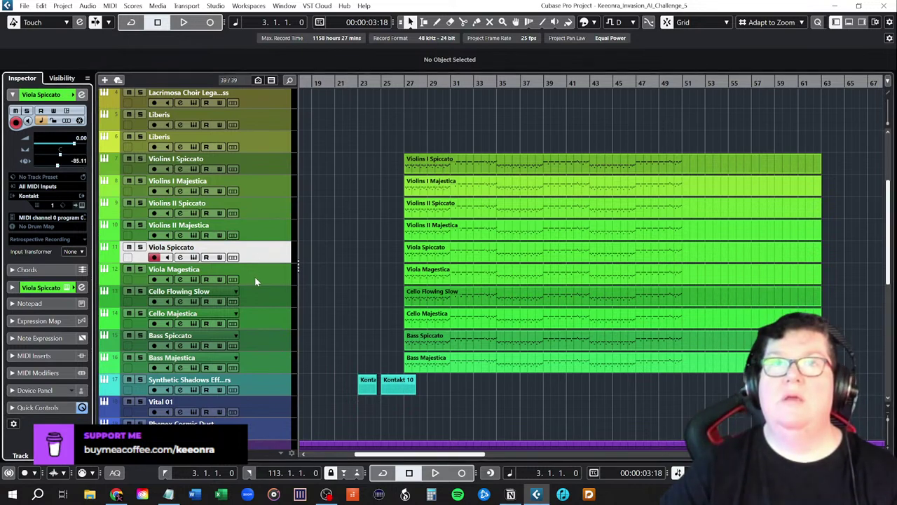
- Set the track delay of the Cello Flowing Slow track to -85.11 and select the Bass Spiccato track
left_click(268, 298)
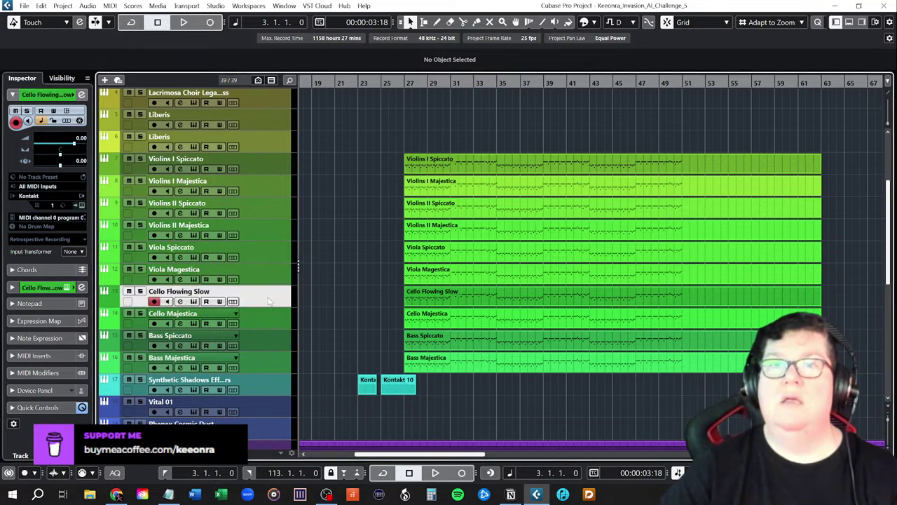
left_click(81, 160)
type("-85.11")
key("Return")
left_click(255, 338)
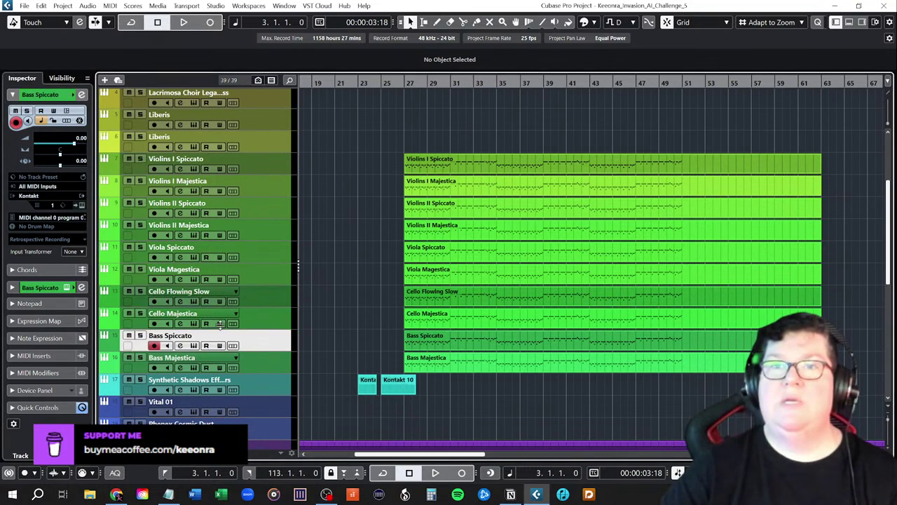
- Set the track delay of the Bass Spiccato track to -85.11
left_click(81, 160)
type("-85.11")
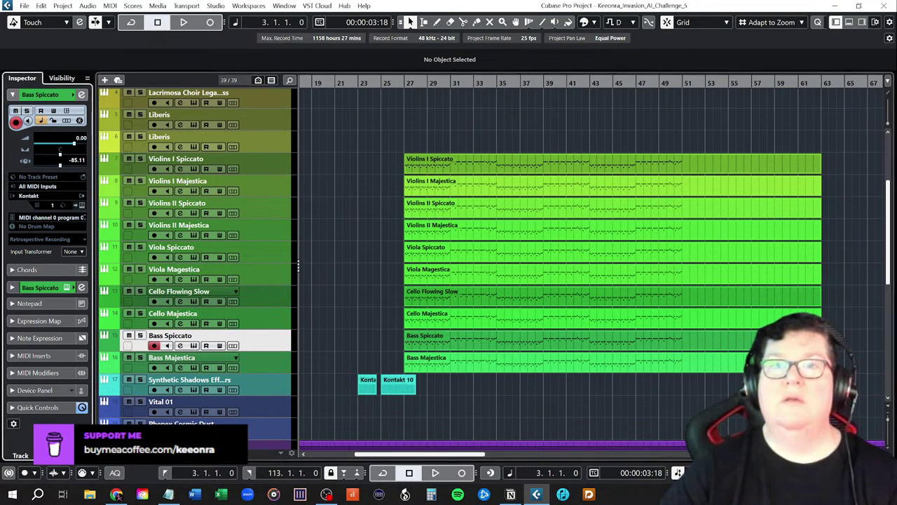
key("Return")
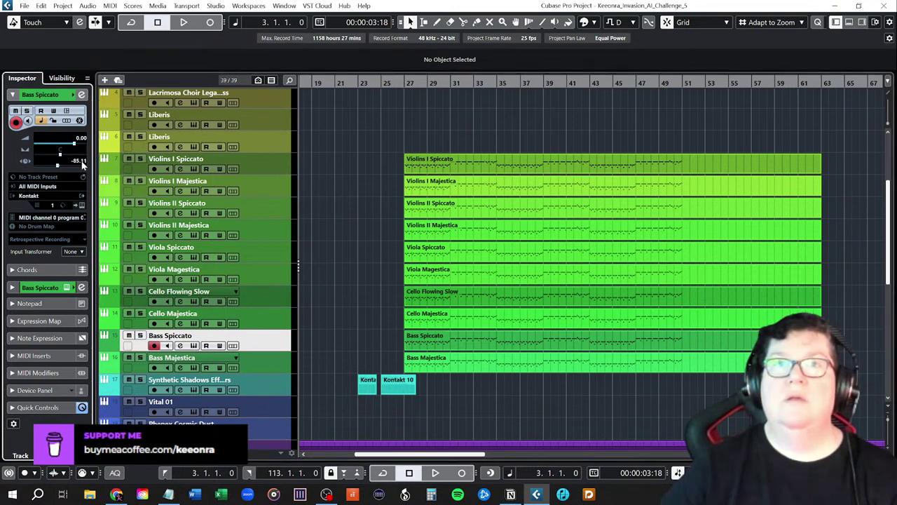
- Copy the track delay of Violins I Majestica to the Violins II Majestica and Viola Magestica tracks
left_click(249, 188)
left_click(80, 160)
key("ctrl+c")
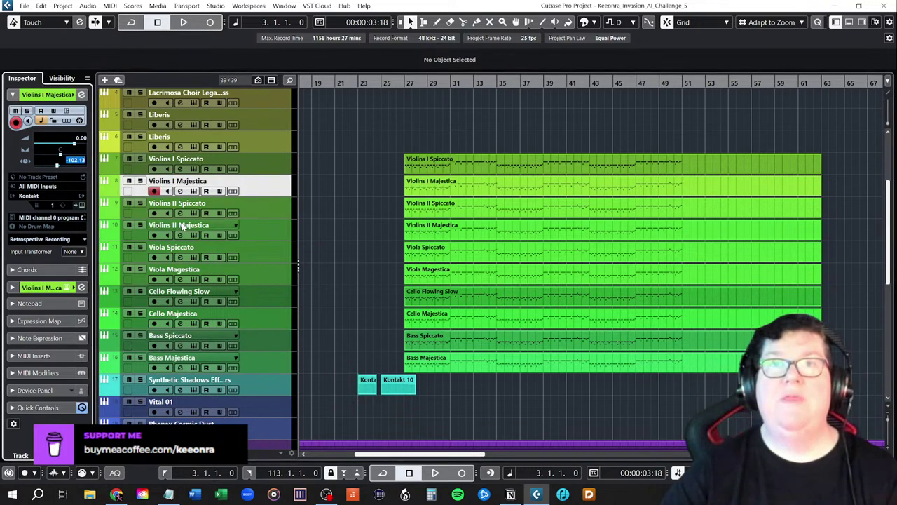
left_click(267, 230)
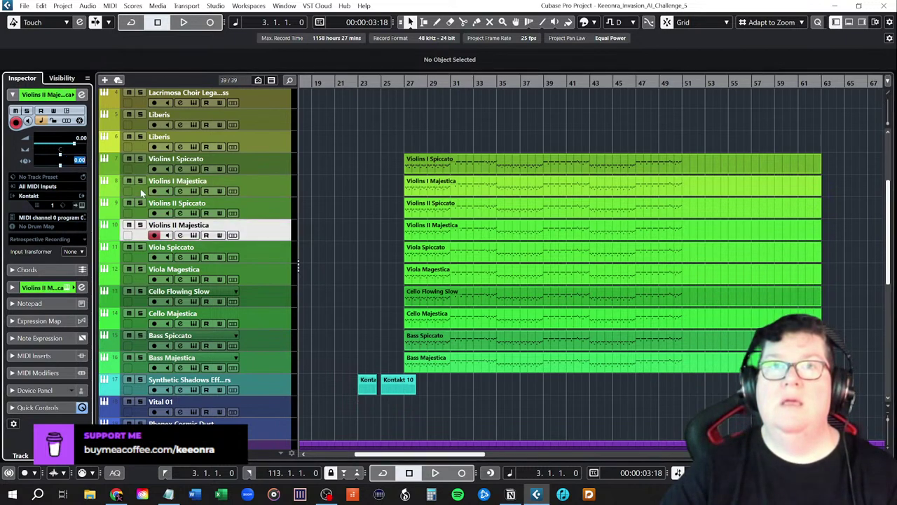
left_click(264, 272)
left_click_drag(86, 162, 117, 197)
- Set the track delay of the Cello Majestica and Bass Majestica tracks to -102.13 and check the delay of Bass Spiccato
left_click(267, 321)
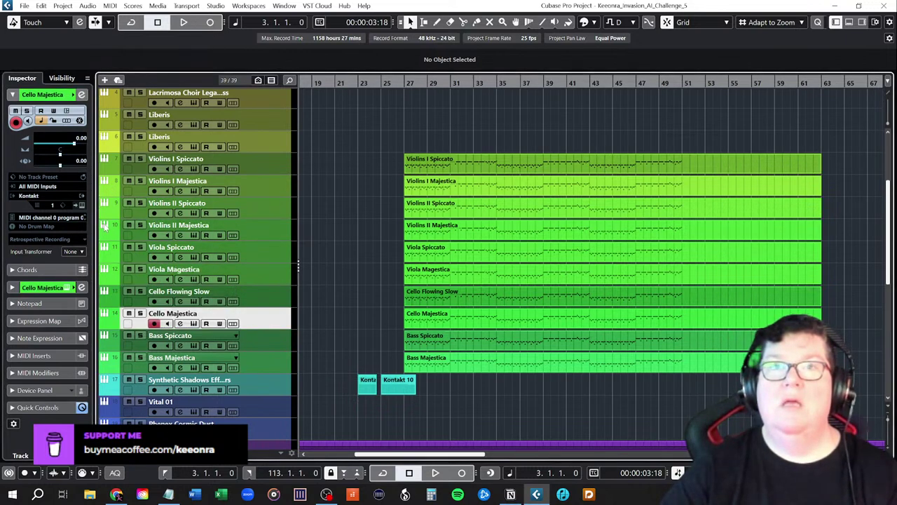
double_click(80, 162)
key("ctrl+v")
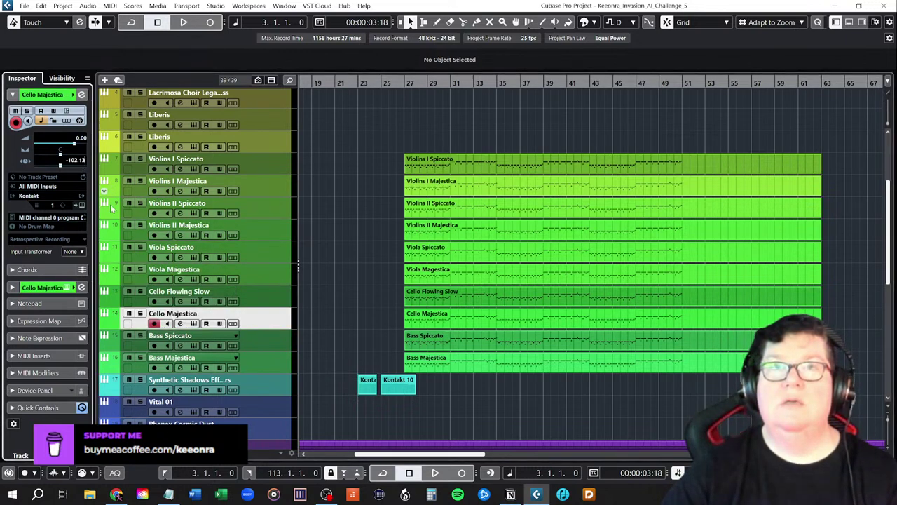
left_click(267, 359)
double_click(81, 162)
key("ctrl+v")
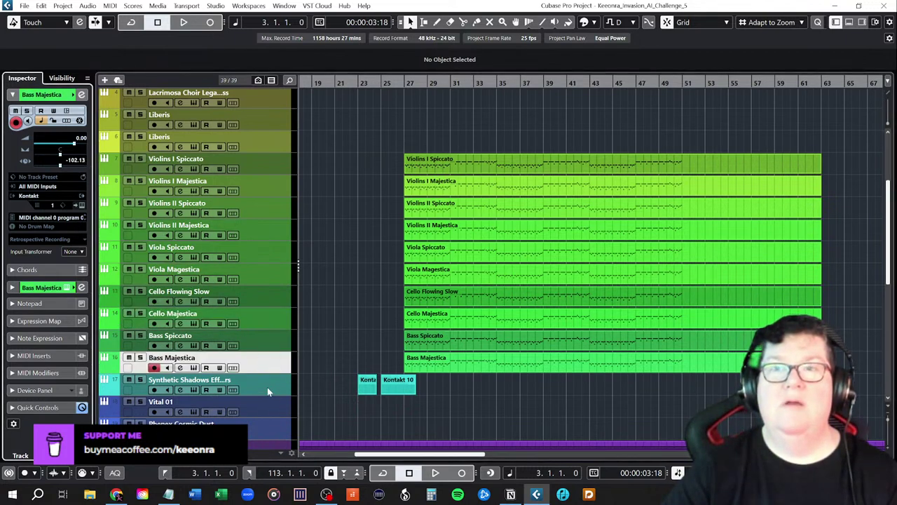
left_click(271, 336)
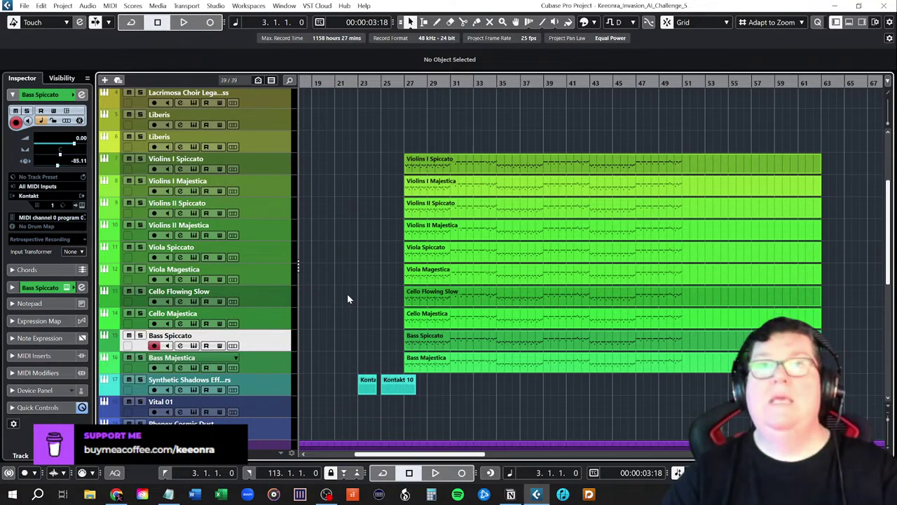
- Reduce the height of all tracks and hide the Inspector to get an overview of the arrangement
key("shift+g")
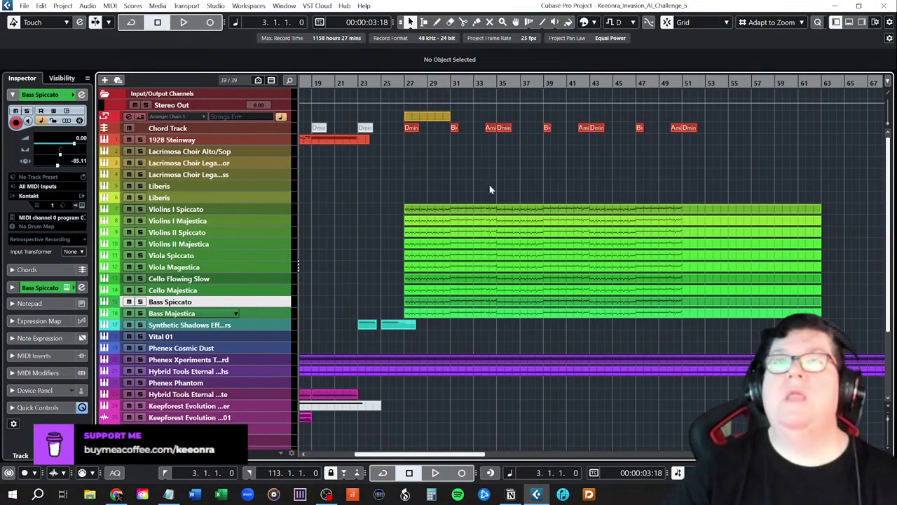
left_click(837, 22)
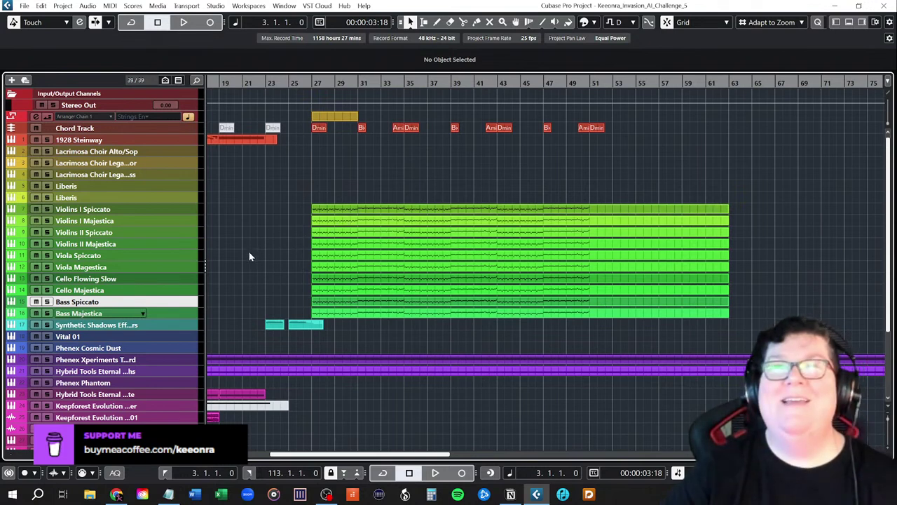
scroll(253, 257, "down", 2, "ctrl")
scroll(251, 257, "up", 2, "ctrl")
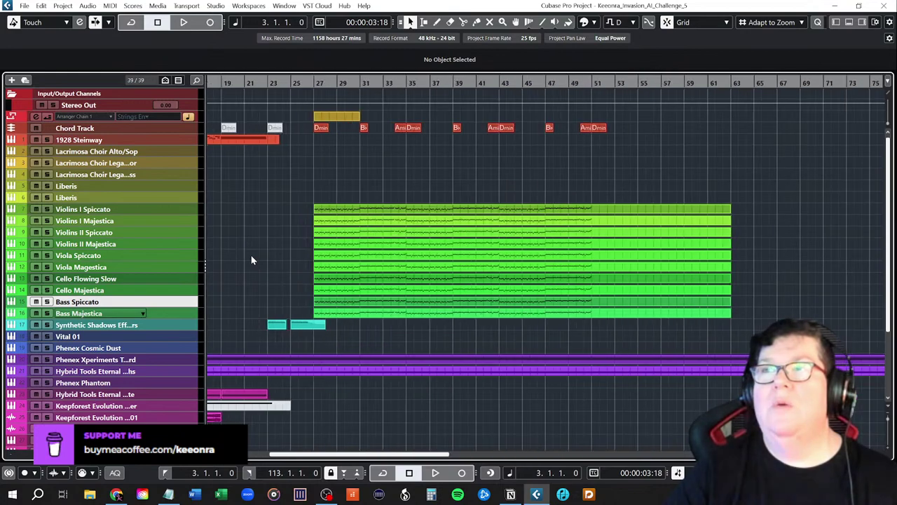
scroll(251, 259, "right", 2)
scroll(249, 261, "left", 5)
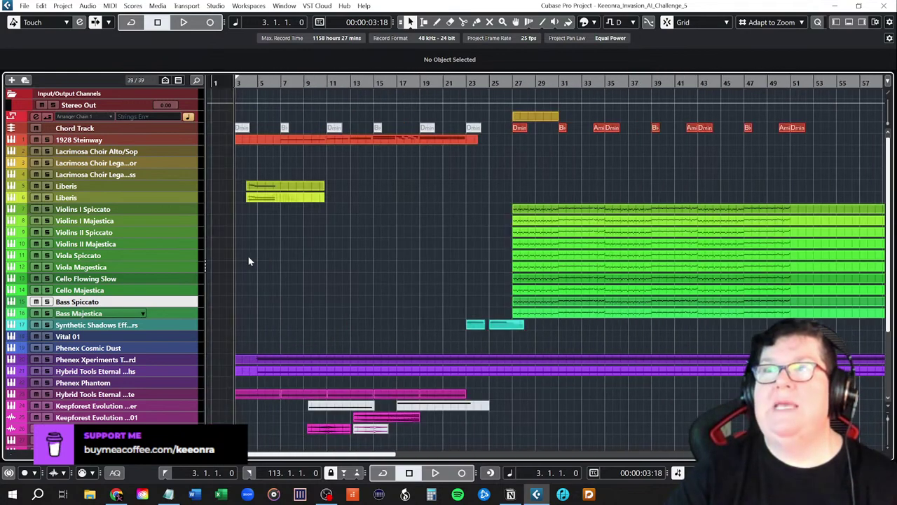
scroll(249, 261, "right", 5)
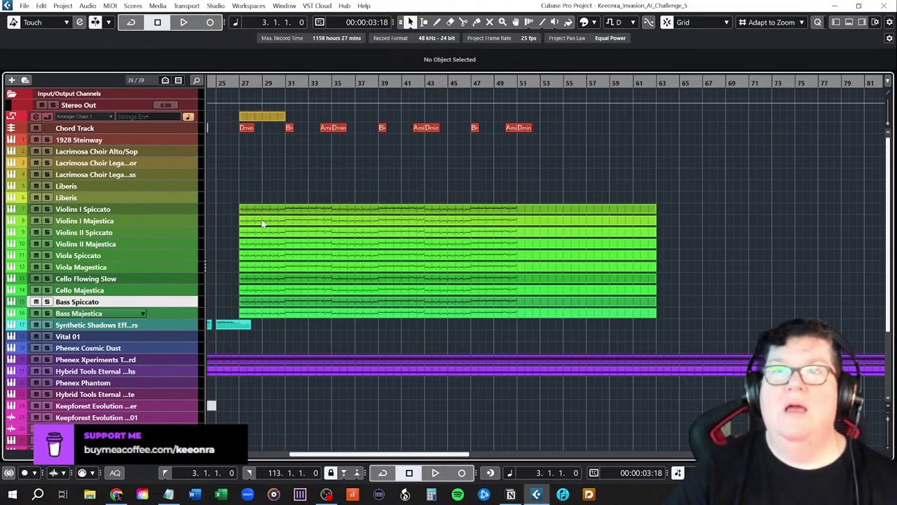
- Examine the notes of the Violins II Spiccato clip in the lower-zone editor and close the editor
left_click(848, 22)
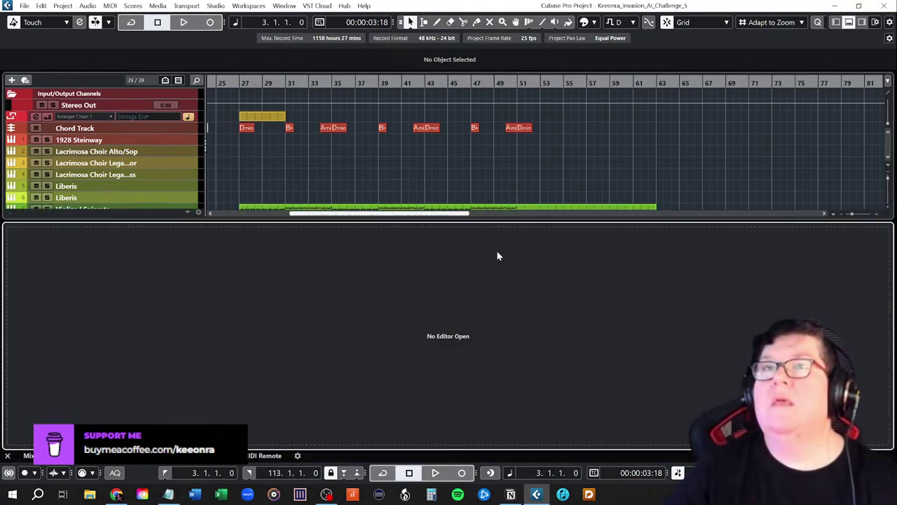
scroll(456, 172, "down", 3)
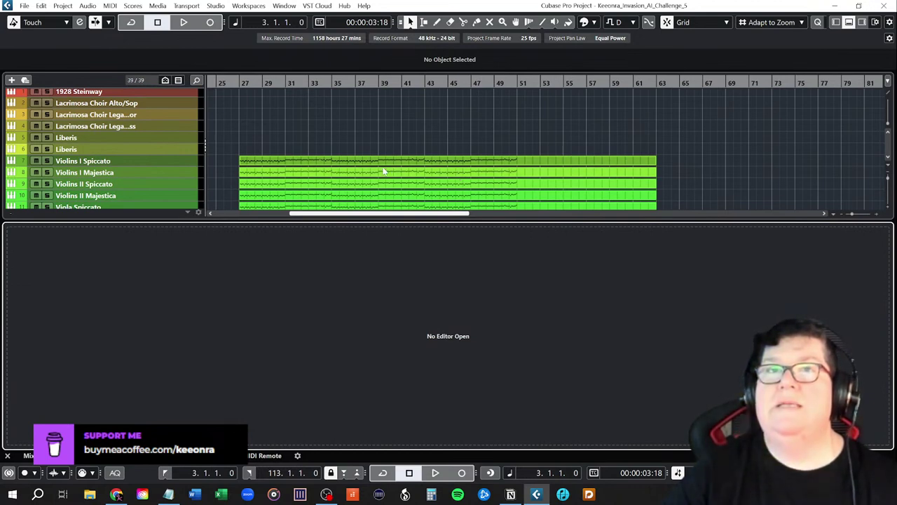
scroll(382, 174, "down", 1)
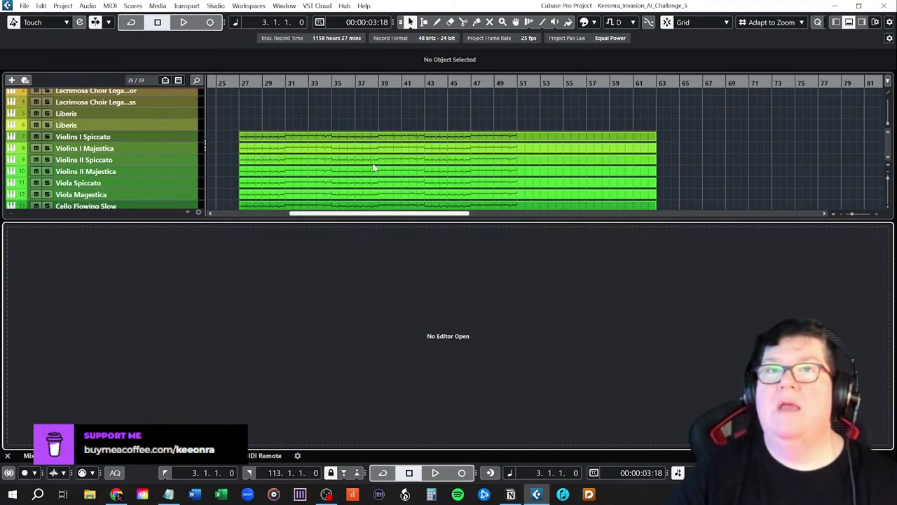
double_click(316, 163)
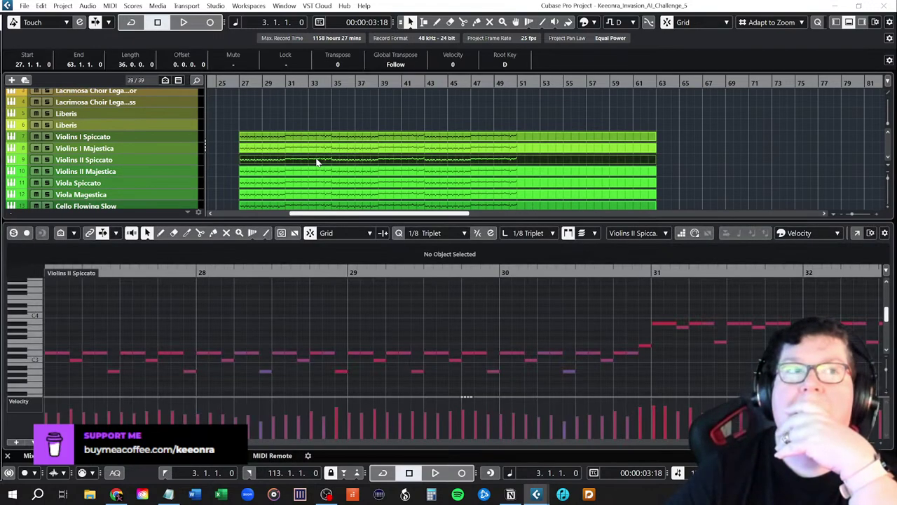
left_click(849, 22)
left_click(713, 165)
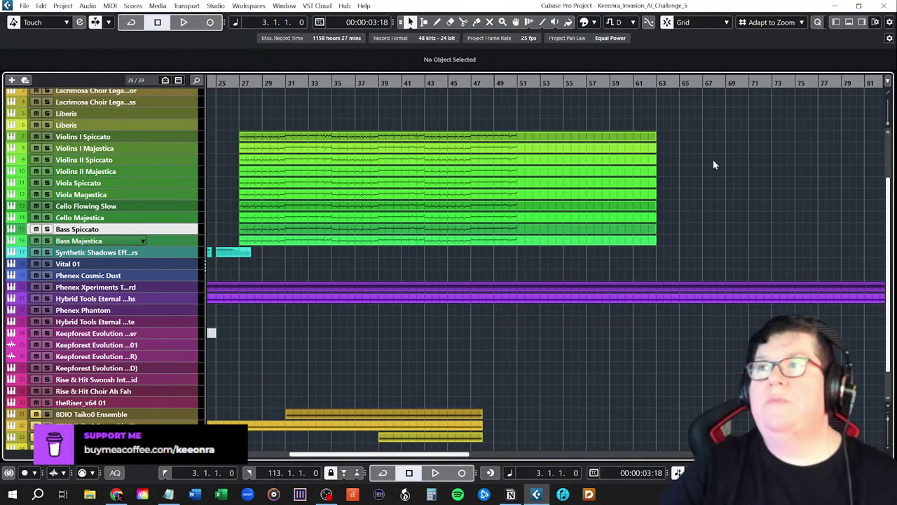
- Delete the ostinato clips from the Violins II Majestica, Viola Magestica, Cello Majestica and Bass Majestica tracks
left_click(254, 163)
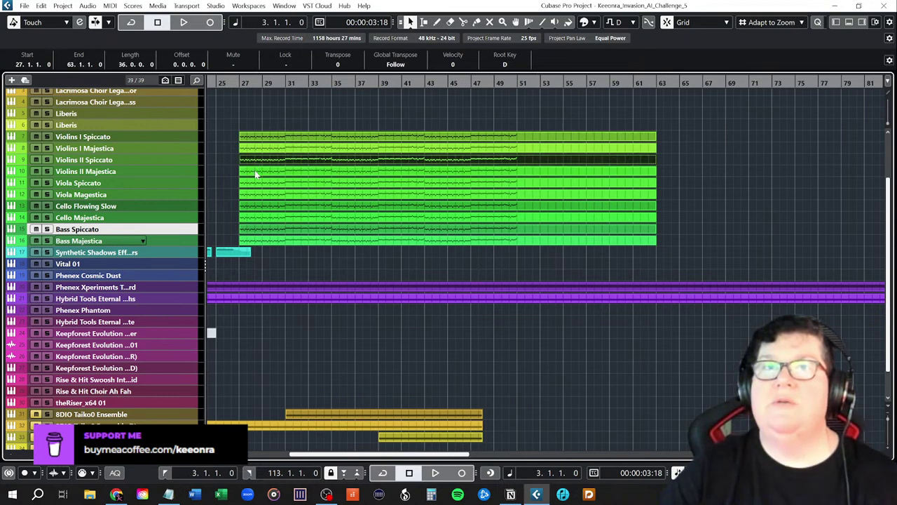
left_click(256, 174)
key("Delete")
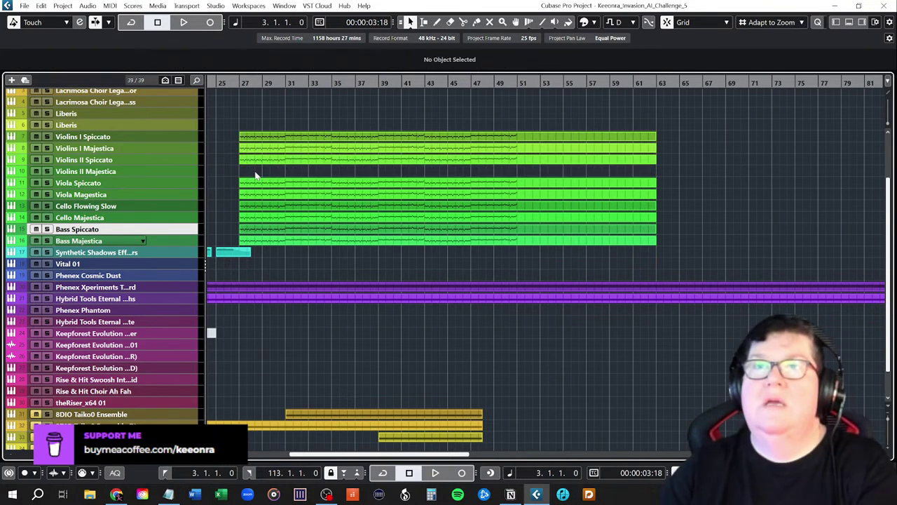
left_click(254, 196)
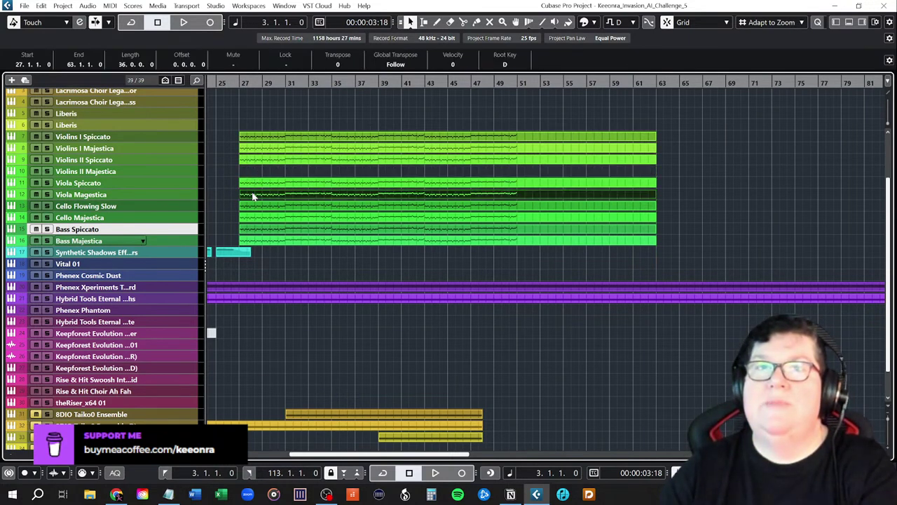
key("Delete")
left_click(262, 220)
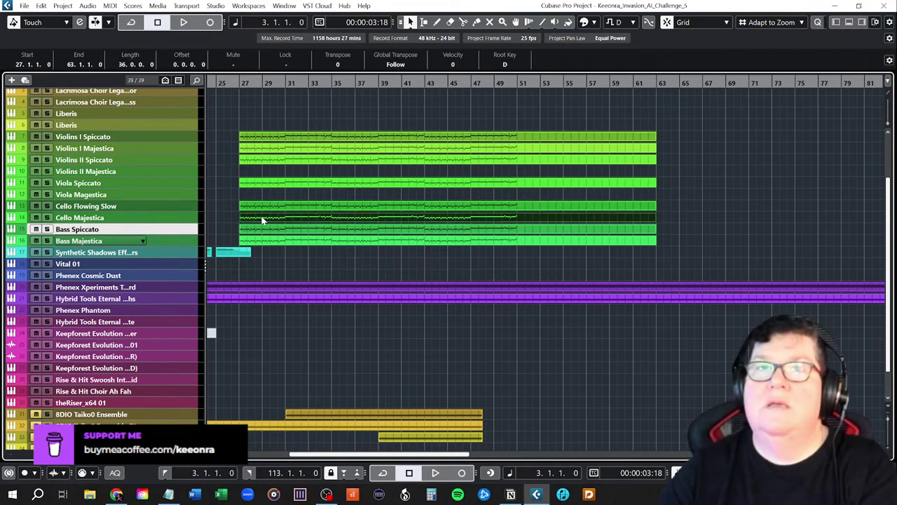
key("Delete")
left_click(267, 242)
key("Delete")
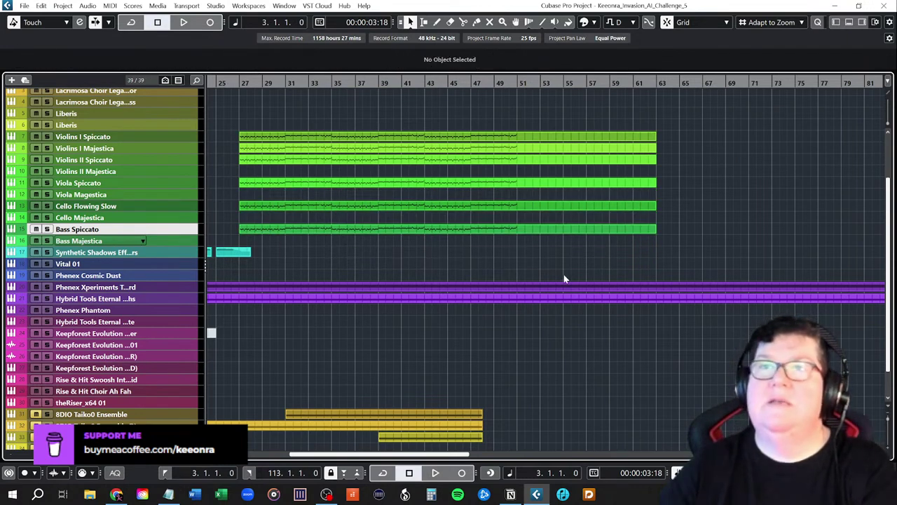
- Transpose all notes of the Violins II Spiccato clip down one octave in the Key Editor
left_click(258, 161)
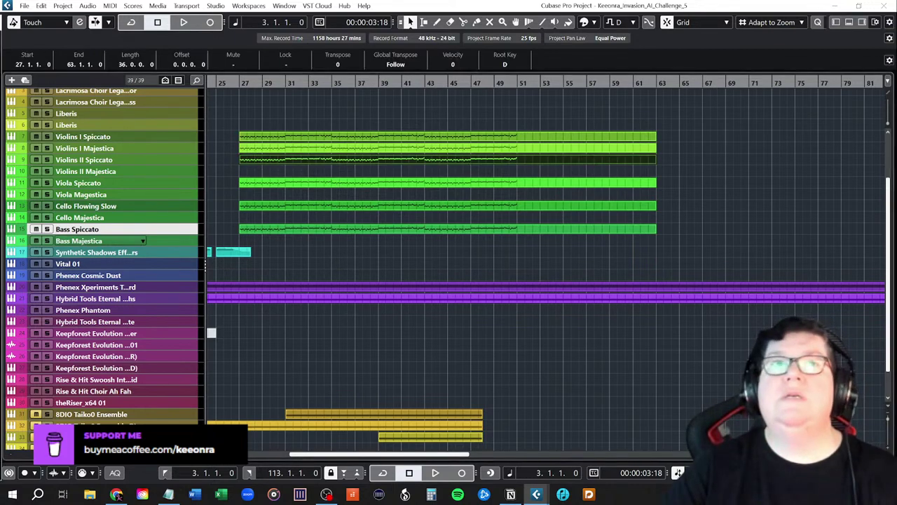
double_click(511, 159)
scroll(377, 338, "down", 2)
scroll(497, 350, "down", 3)
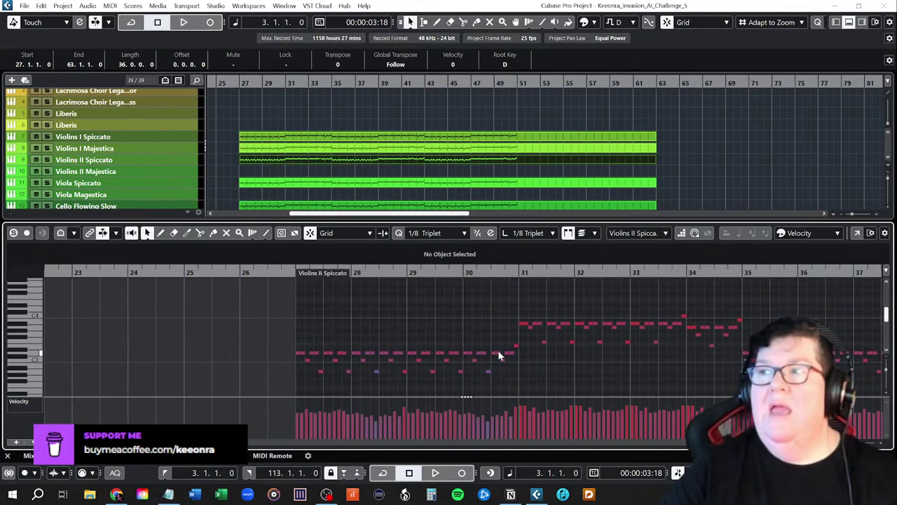
scroll(498, 354, "down", 2)
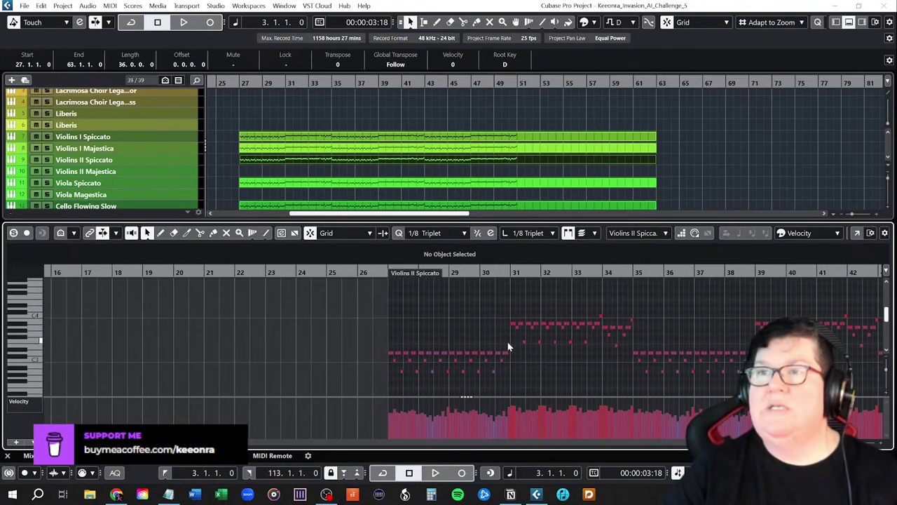
scroll(533, 351, "right", 5)
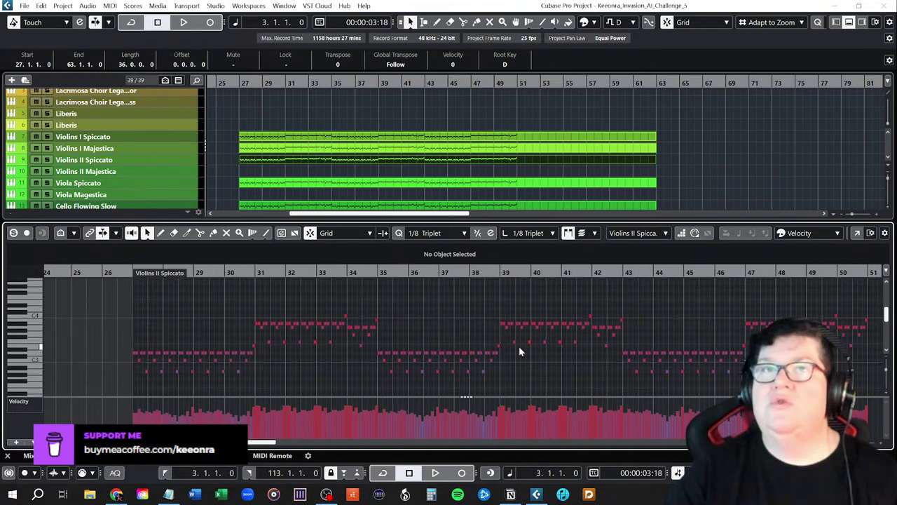
left_click_drag(123, 283, 874, 383)
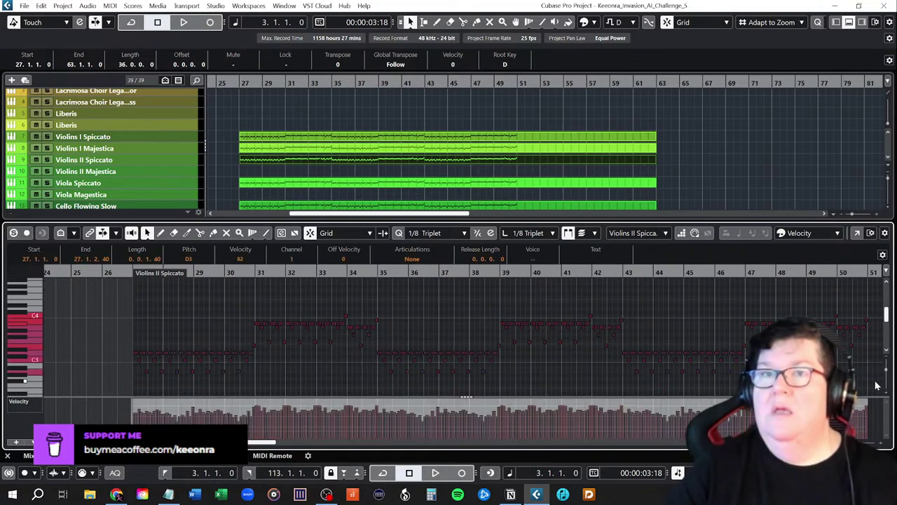
key("shift+Down")
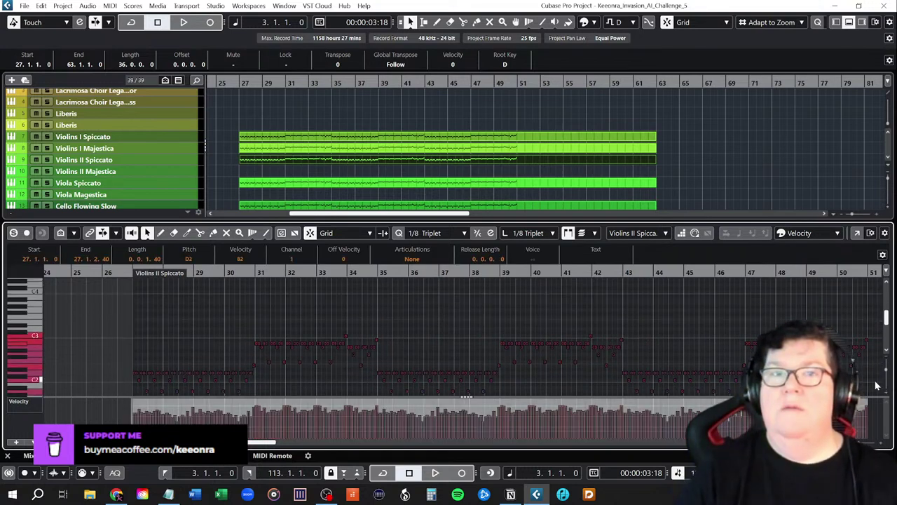
- Solo the Violins II Spiccato track and play back its transposed notes from just before bar 27
left_click(213, 160)
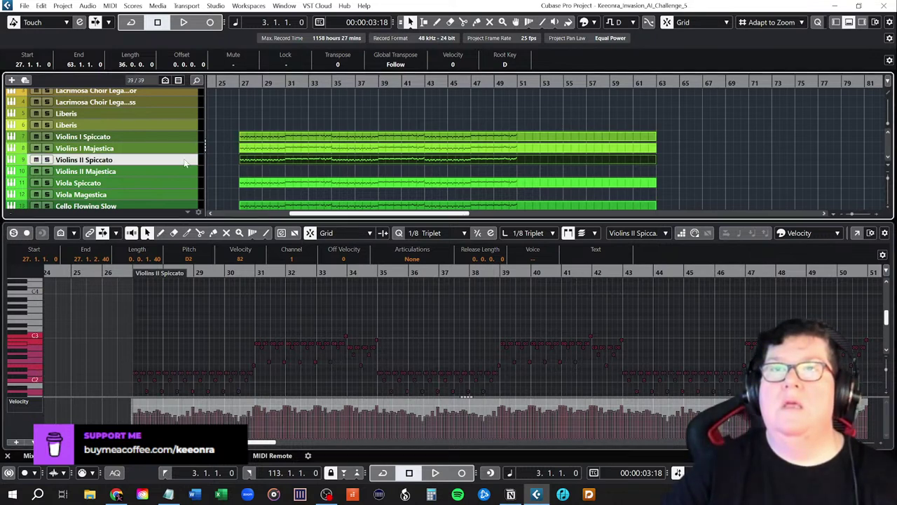
left_click(123, 295)
left_click(128, 272)
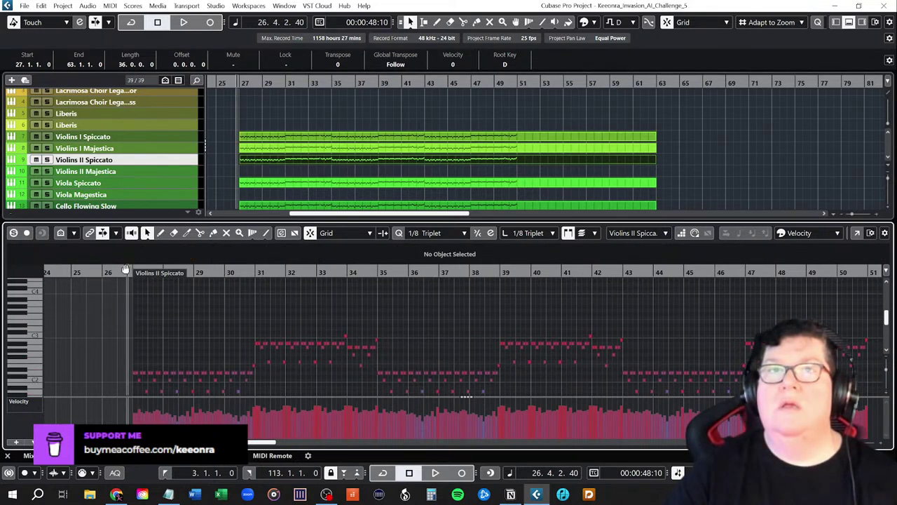
left_click(48, 159)
key("space")
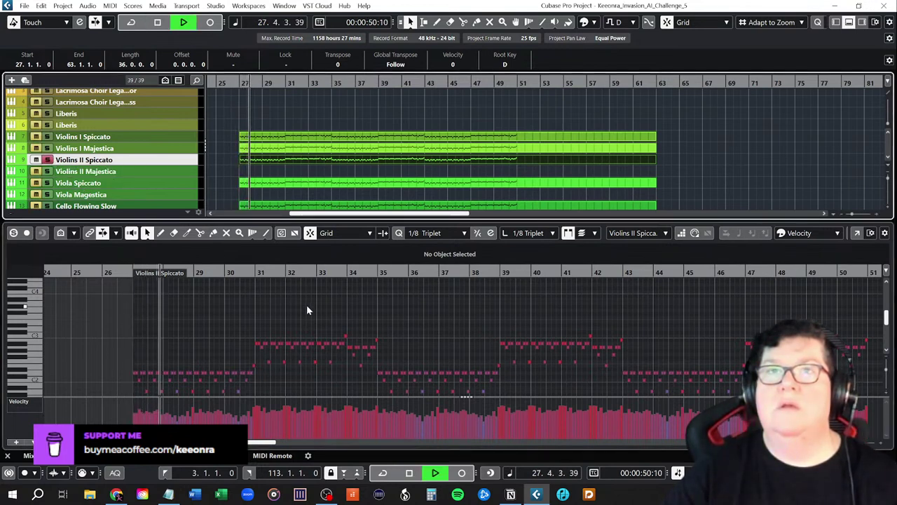
key("space")
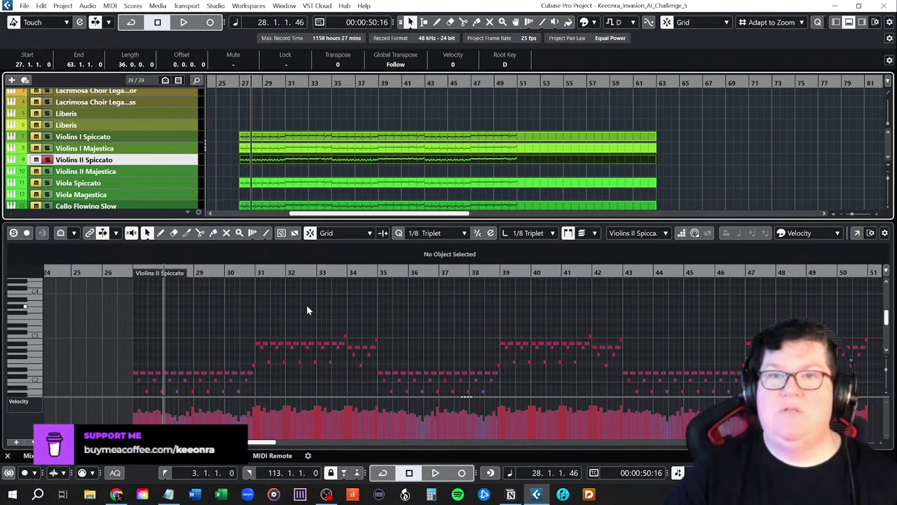
- Compare the Inspector settings of the Violins I Spiccato and Violins II Spiccato tracks and audition keyboard notes around C3
left_click(39, 330)
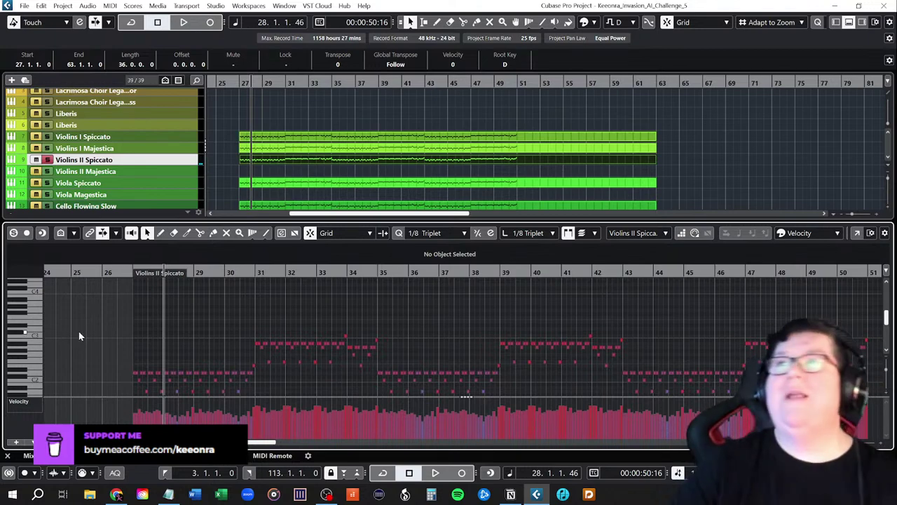
left_click(836, 22)
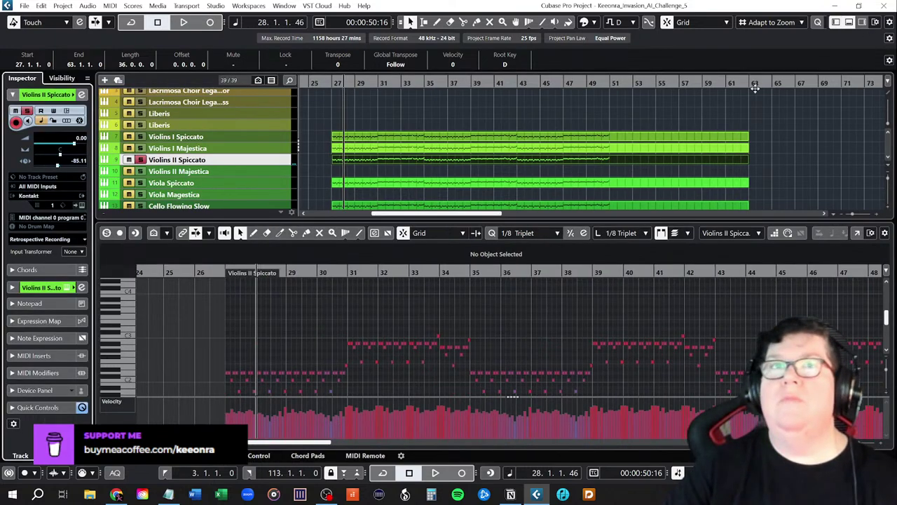
left_click(260, 139)
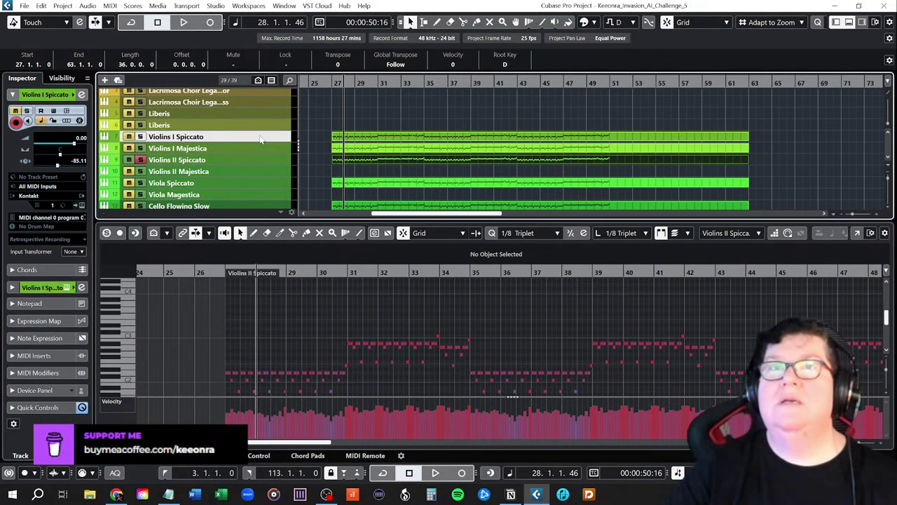
left_click(247, 161)
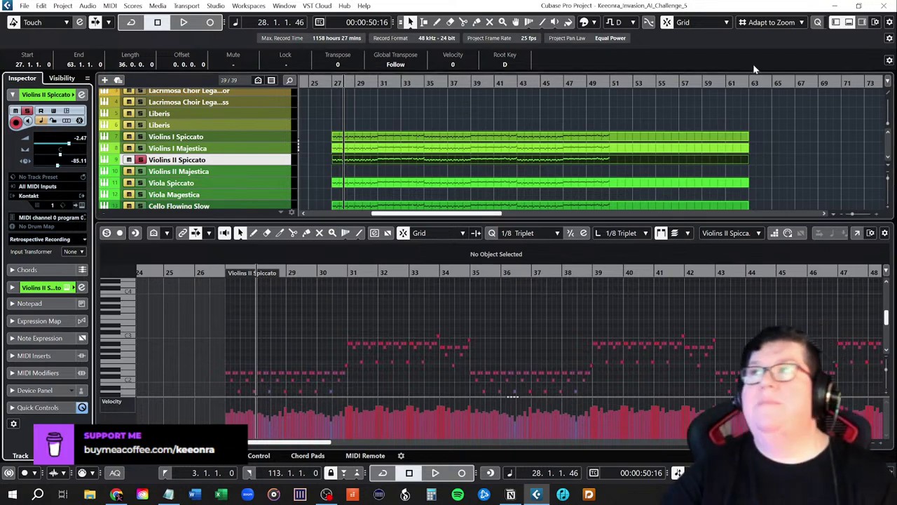
left_click(836, 21)
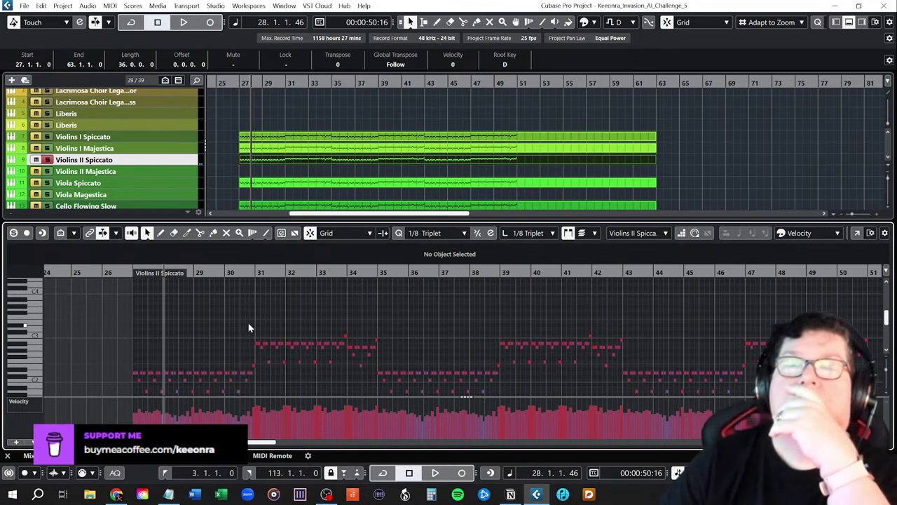
scroll(248, 326, "down", 1)
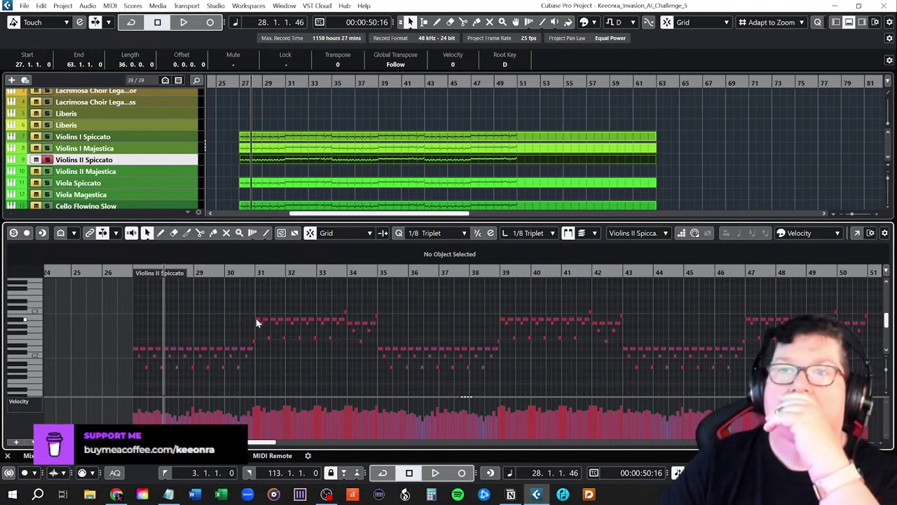
left_click(36, 320)
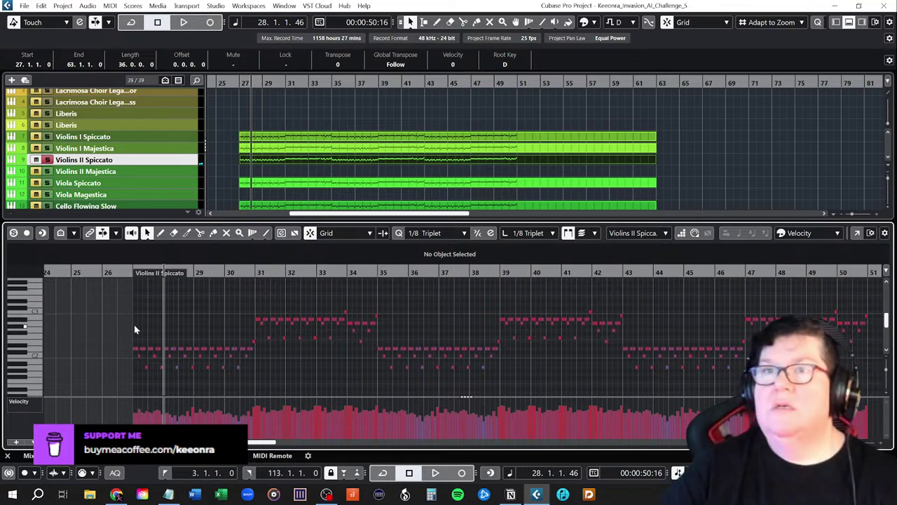
- Play back the Violins II Spiccato part from bar 28 and from just before bar 31 with the master meter shown, and hide the meter
left_click(864, 22)
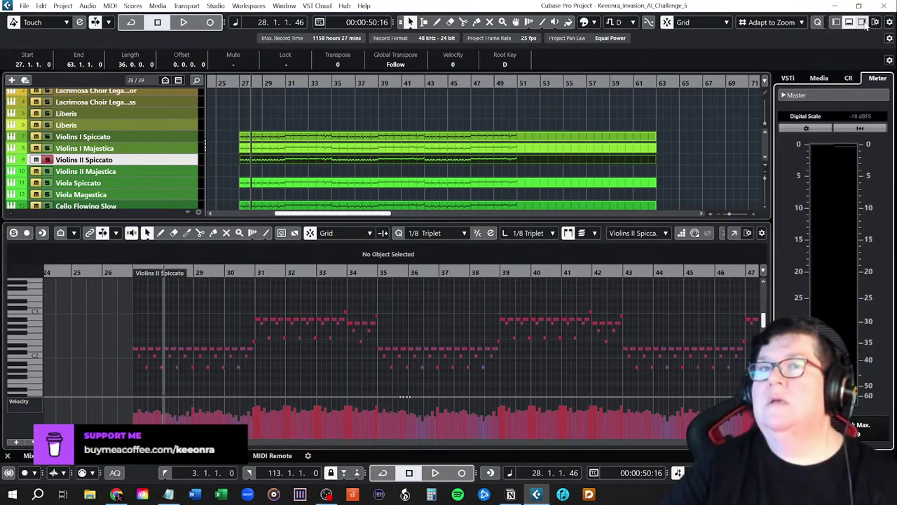
key("space")
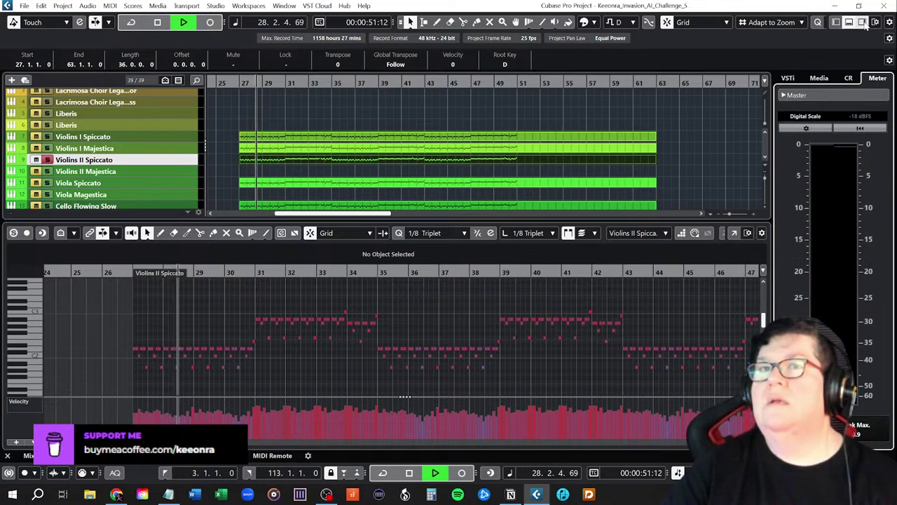
key("space")
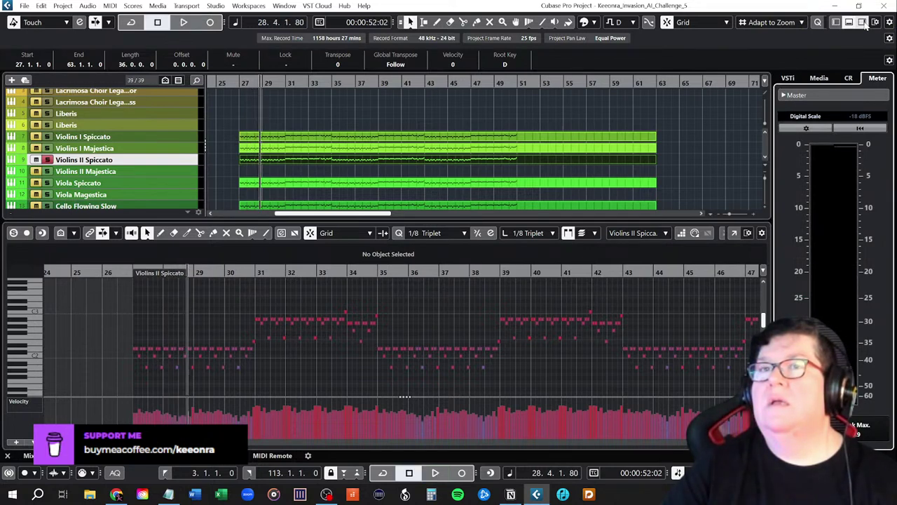
left_click(253, 272)
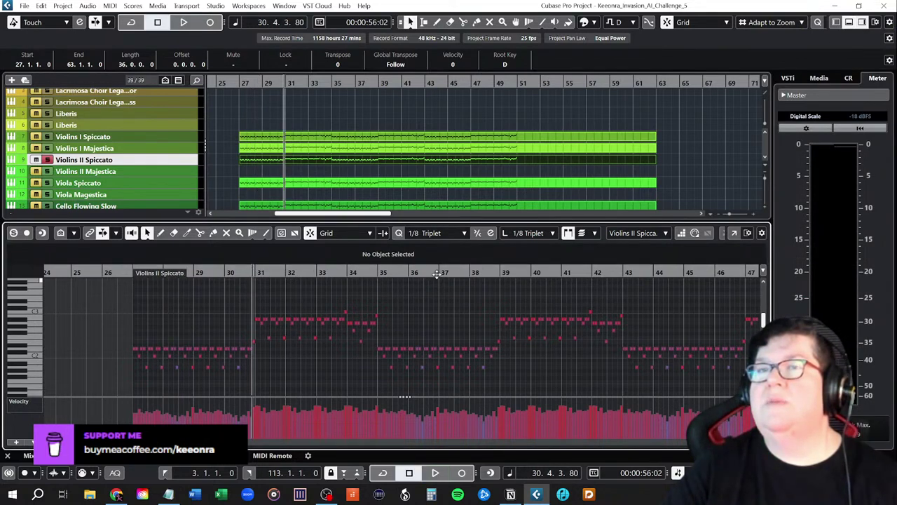
key("space")
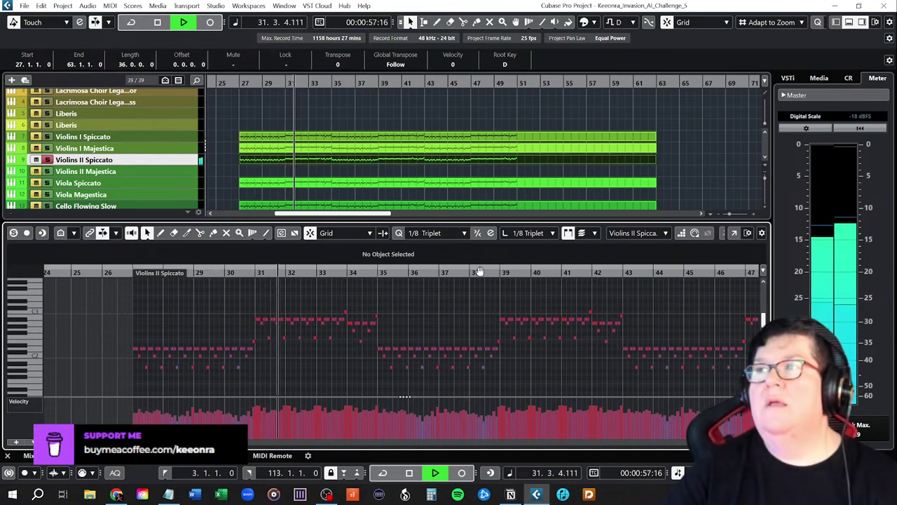
key("space")
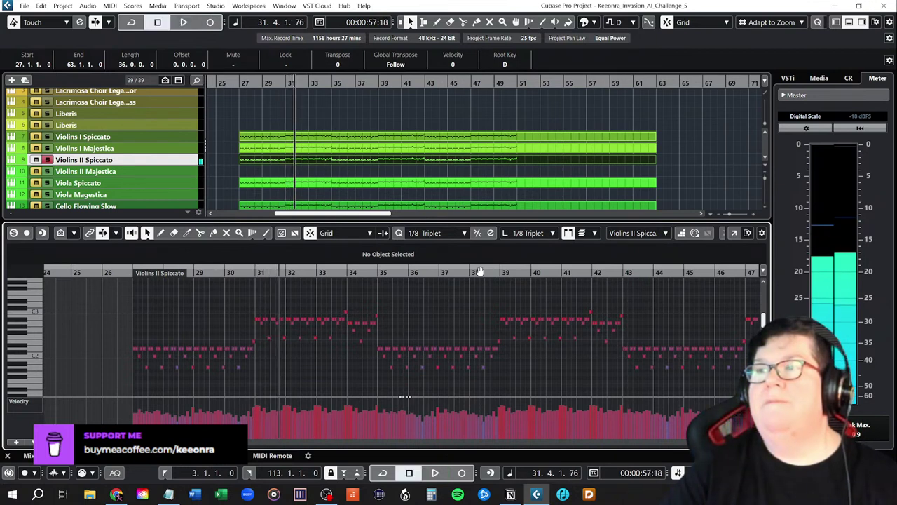
left_click(863, 23)
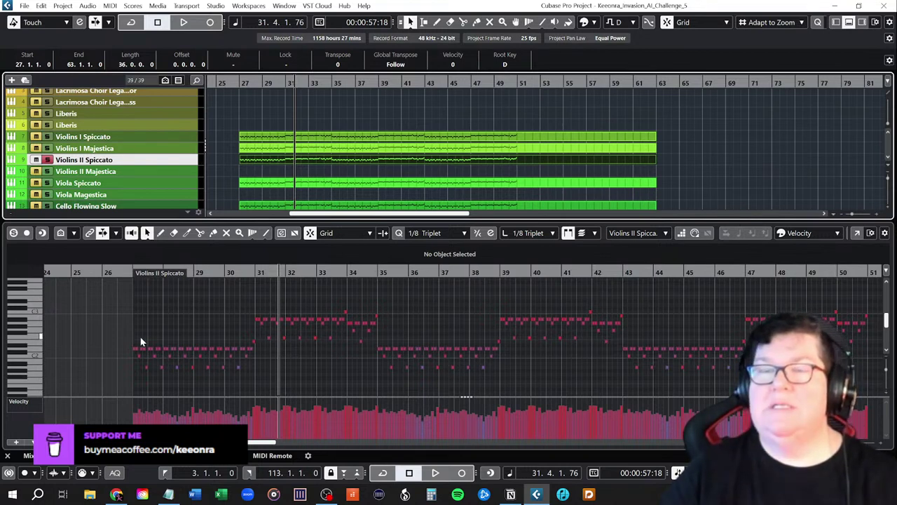
- Try transposing the Violins II Spiccato notes in bars 27–30, 35–38 and 43–46 up one octave
left_click_drag(129, 328, 254, 380)
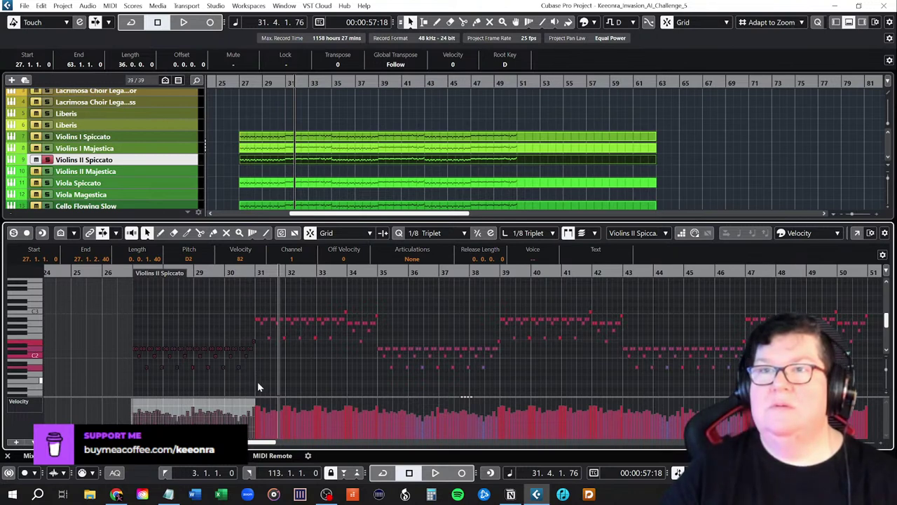
key("shift+Up")
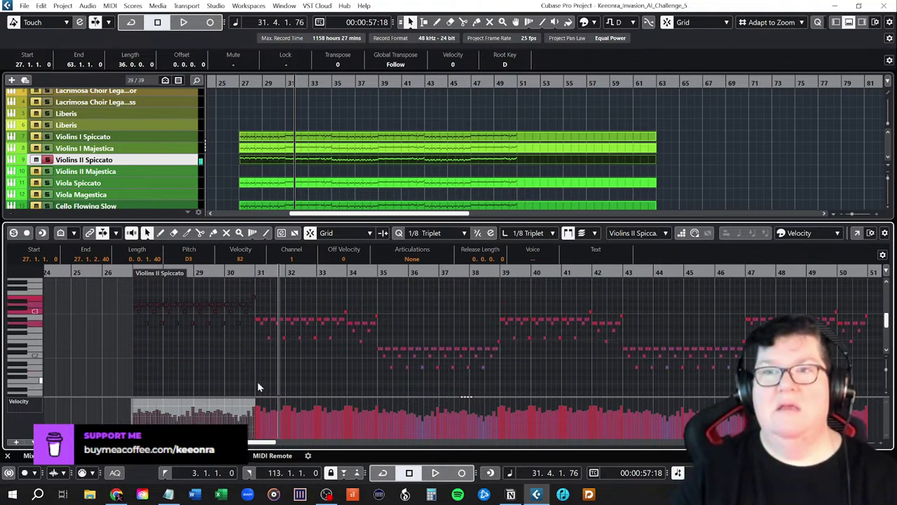
left_click_drag(377, 340, 501, 371)
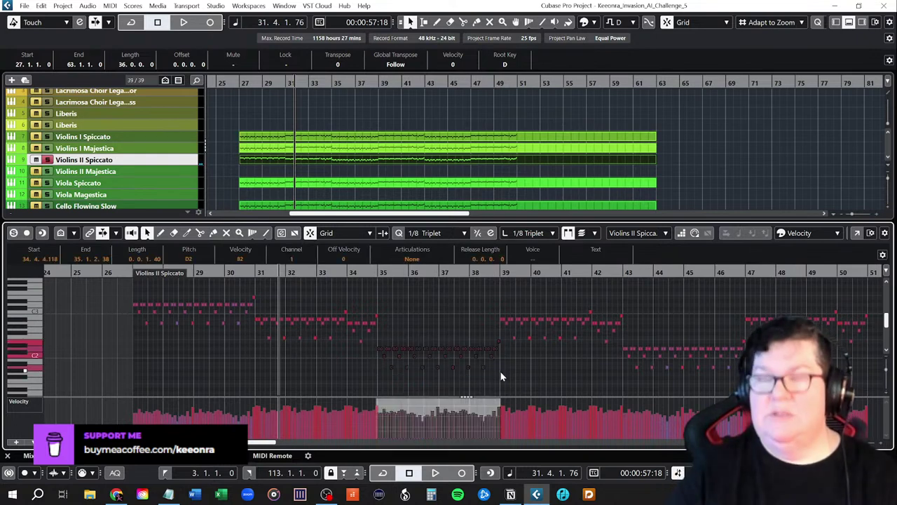
key("shift+Up")
left_click_drag(623, 331, 749, 376)
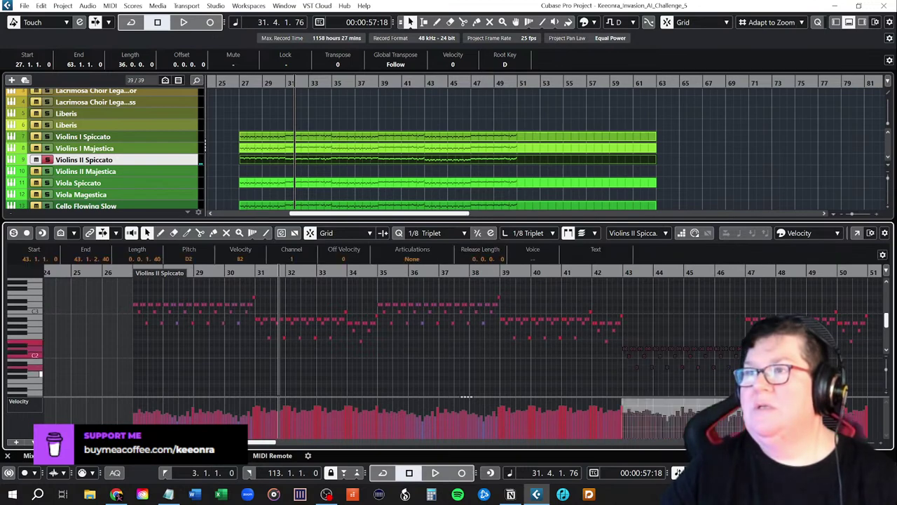
key("shift+Up")
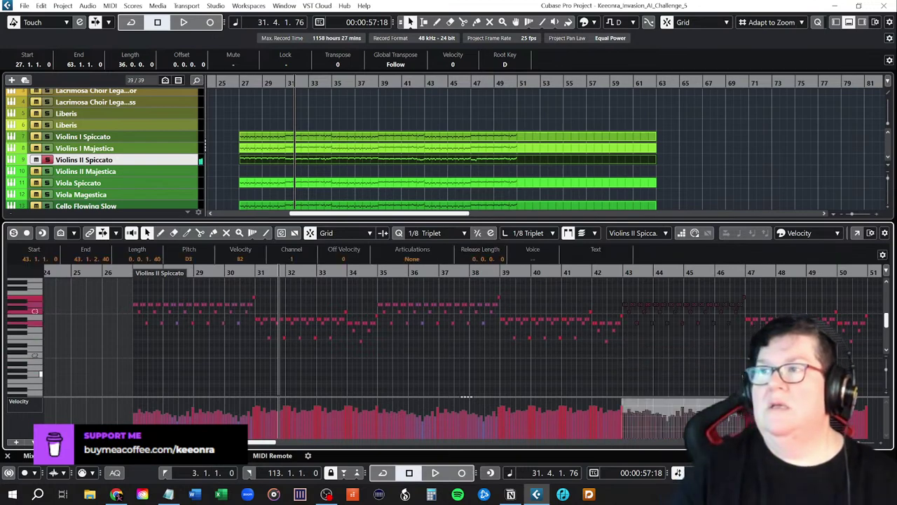
- Play back the Violins II Spiccato part from just before bar 27, skipping ahead to bar 32
scroll(466, 397, "right", 3)
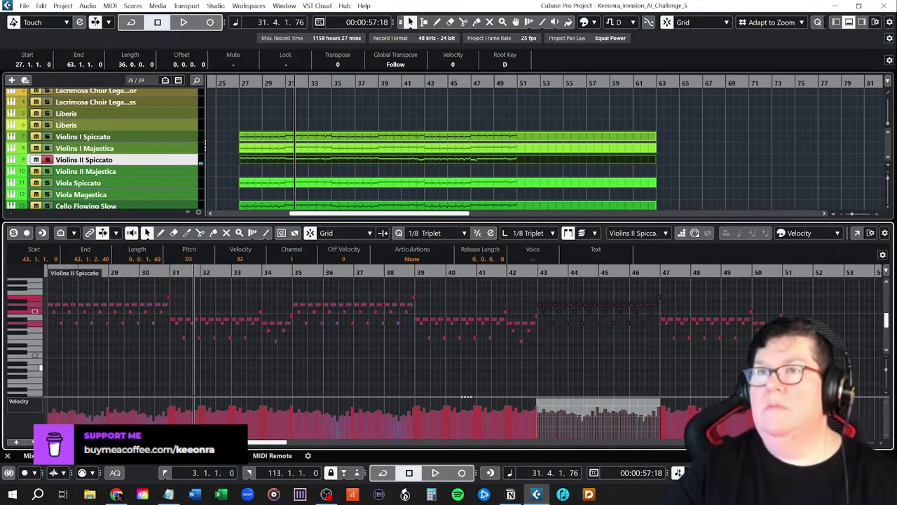
left_click_drag(175, 443, 164, 443)
left_click(129, 272)
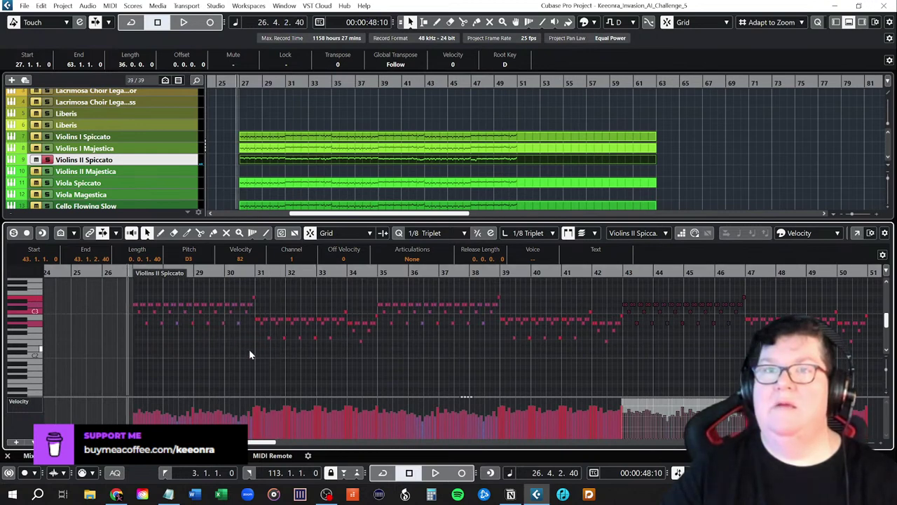
key("space")
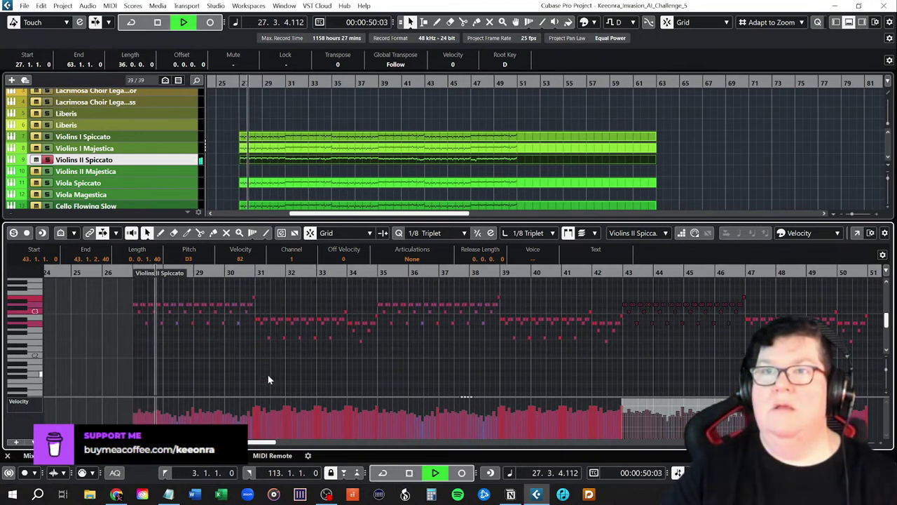
left_click(305, 272)
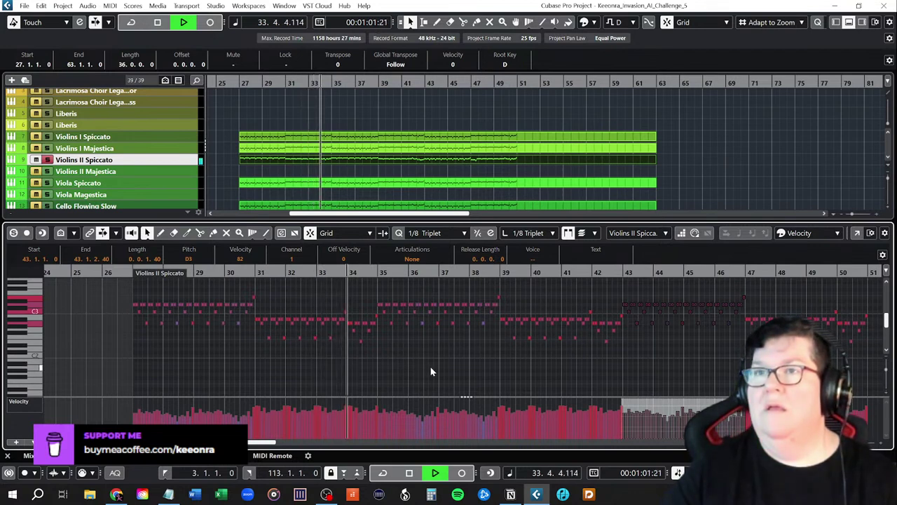
key("space")
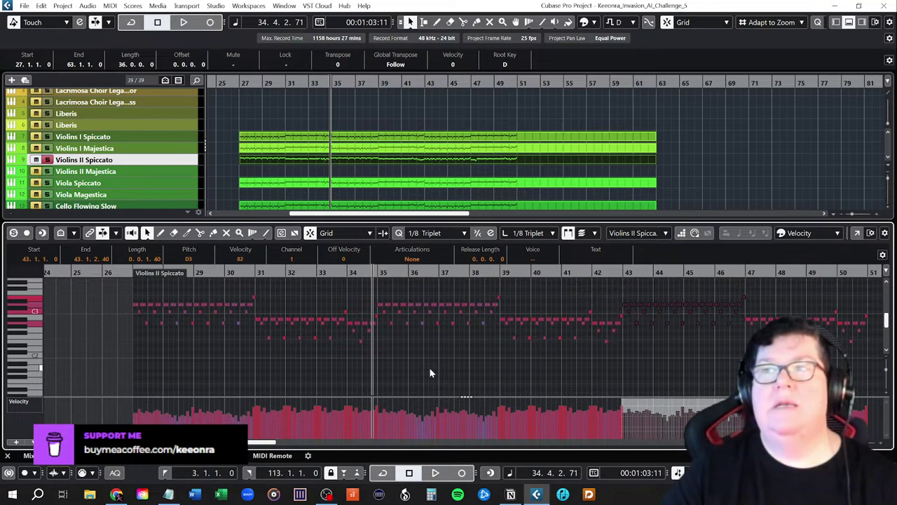
- Try raising the lowest Violins II Spiccato notes in bars 31–34 by one octave and play the passage from bar 31
left_click(351, 362)
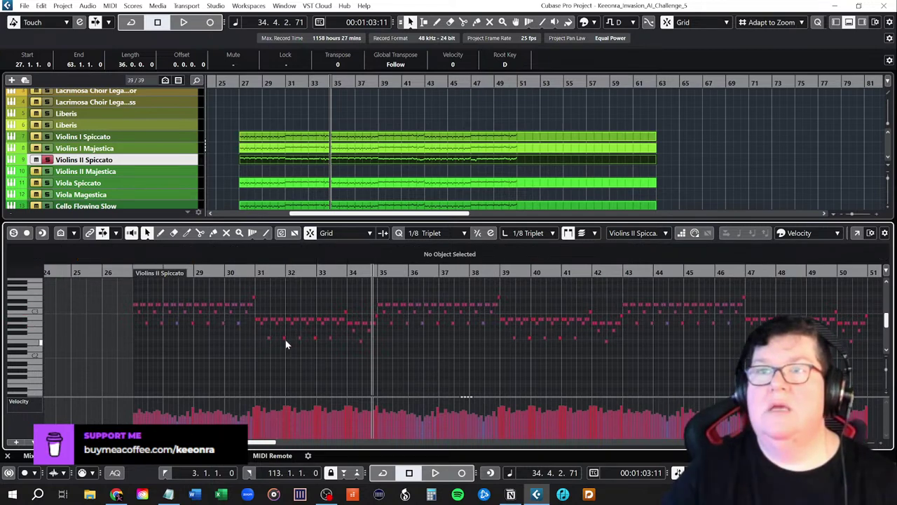
scroll(326, 361, "up", 2)
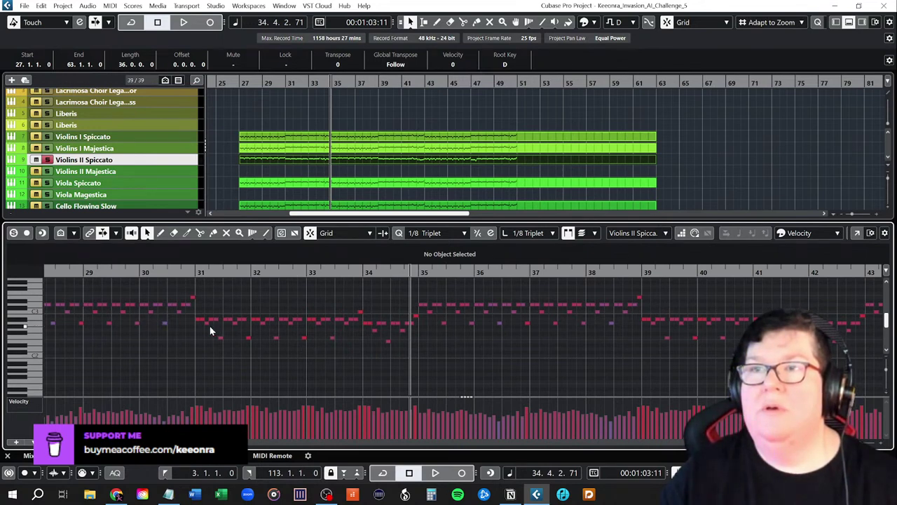
left_click_drag(210, 331, 418, 348)
key("shift+Up")
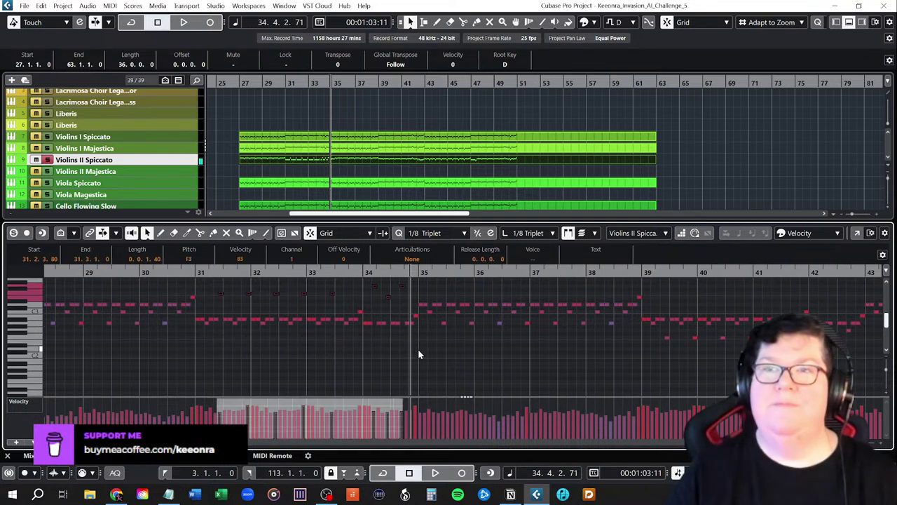
left_click(197, 273)
key("space")
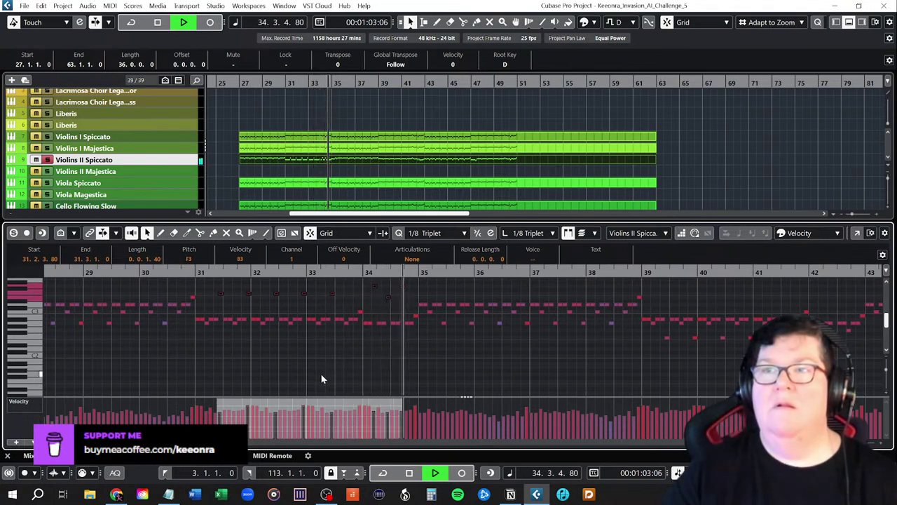
key("space")
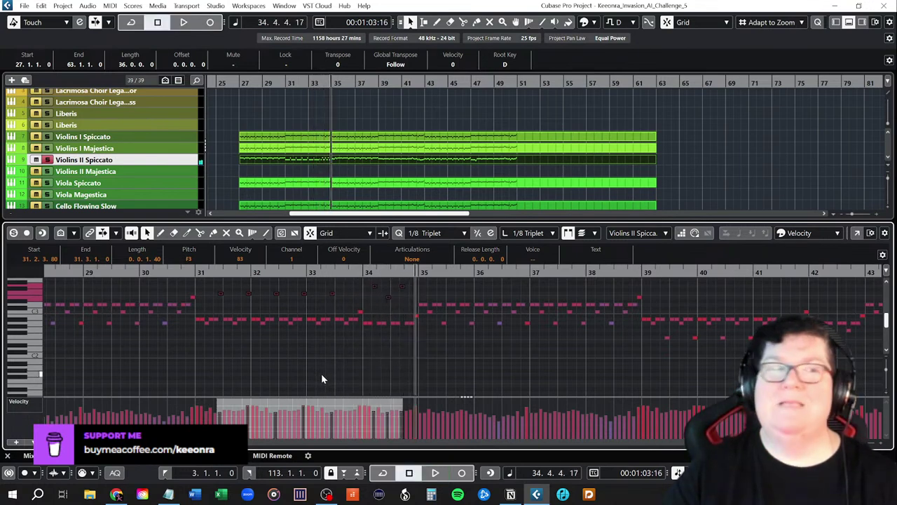
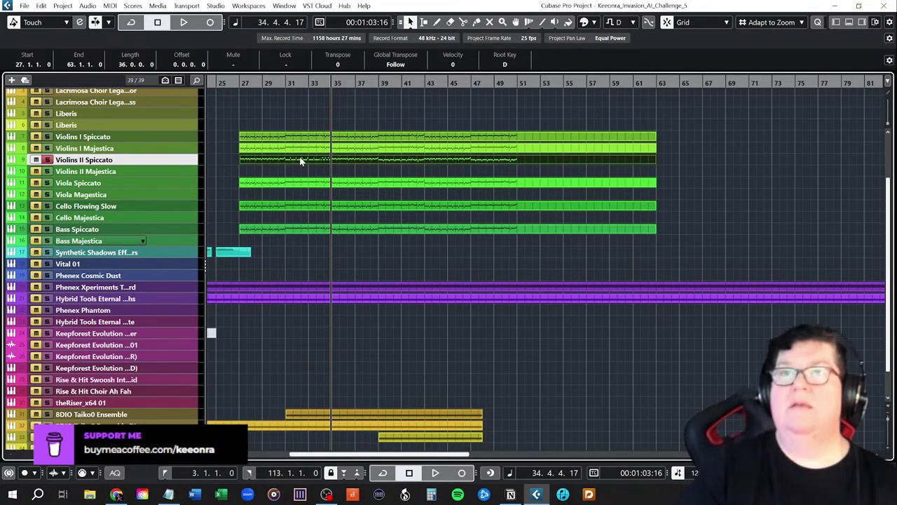
- Replace the Violins II Spiccato clip with a copy of the Violins I Majestica clip and place another copy on Violins II Majestica, starting at bar 27
key("Delete")
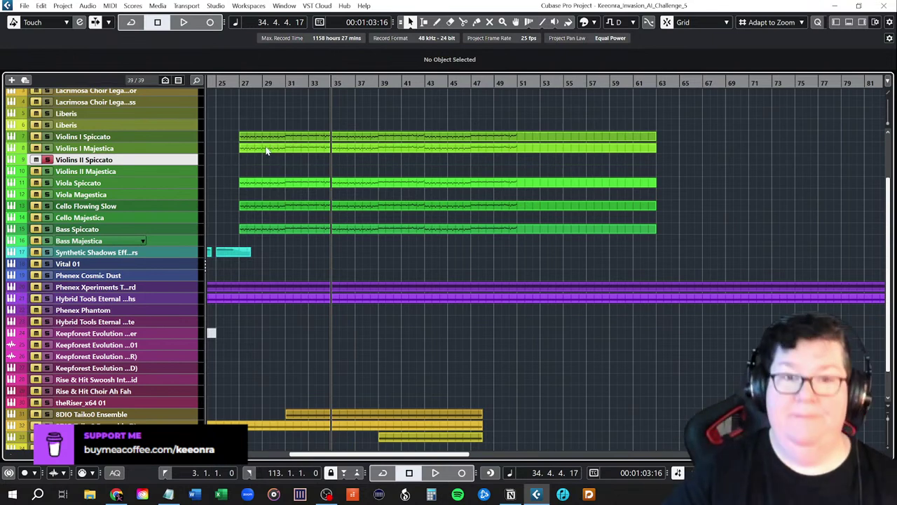
left_click(266, 152)
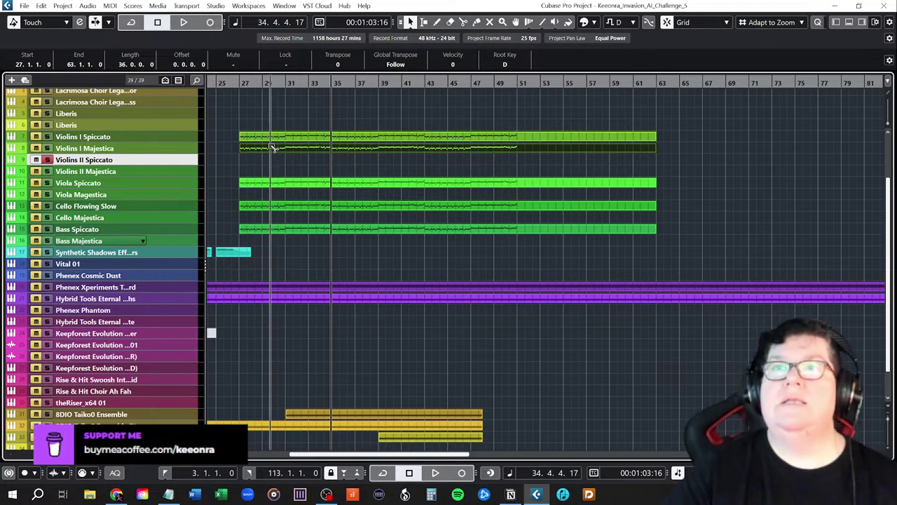
left_click_drag(272, 148, 272, 150)
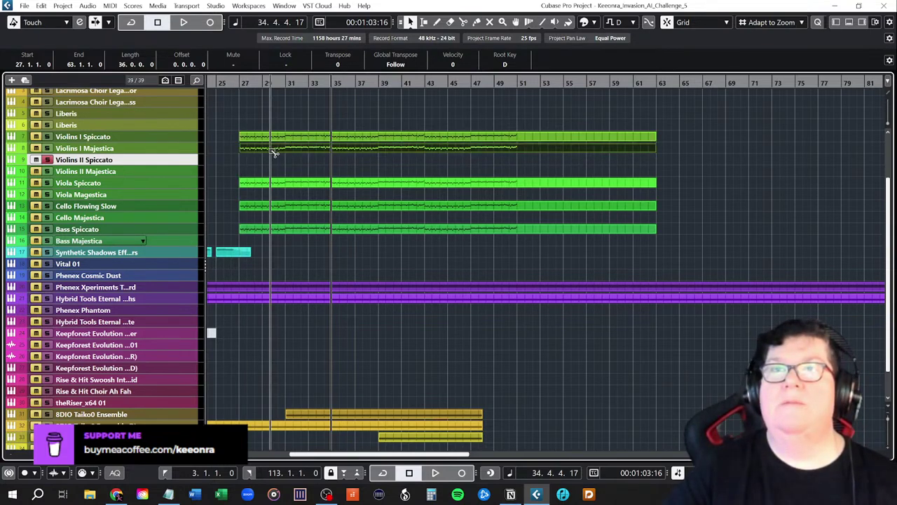
scroll(234, 176, "up", 5)
scroll(238, 177, "up", 3)
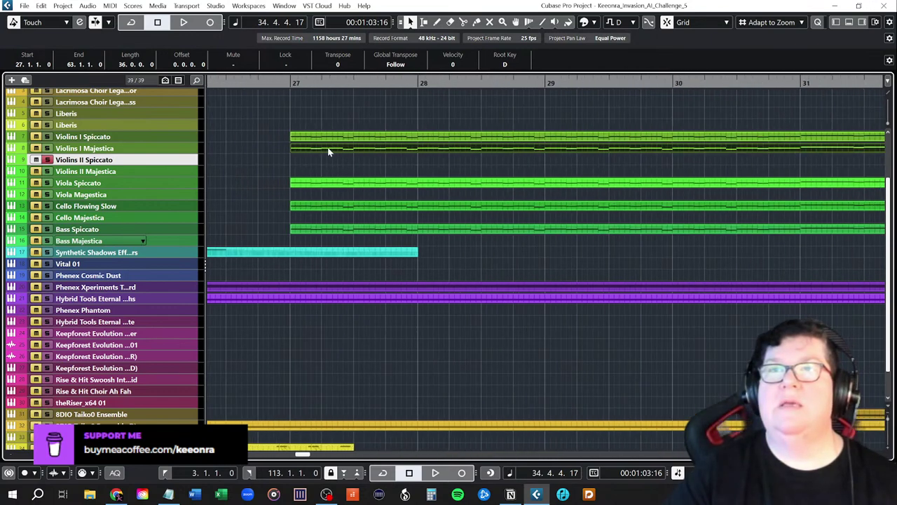
left_click_drag(334, 151, 329, 169)
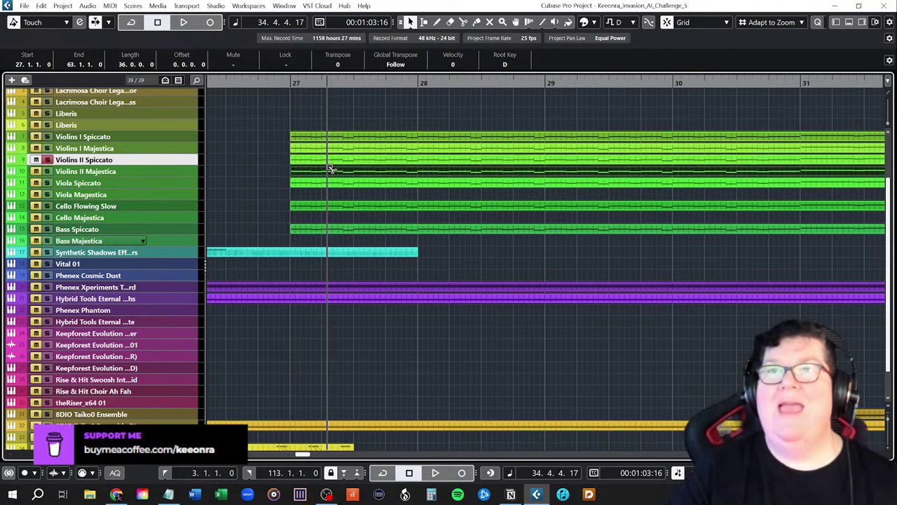
- Open the Viola Spiccato clip starting at bar 27 for note editing
left_click(256, 230)
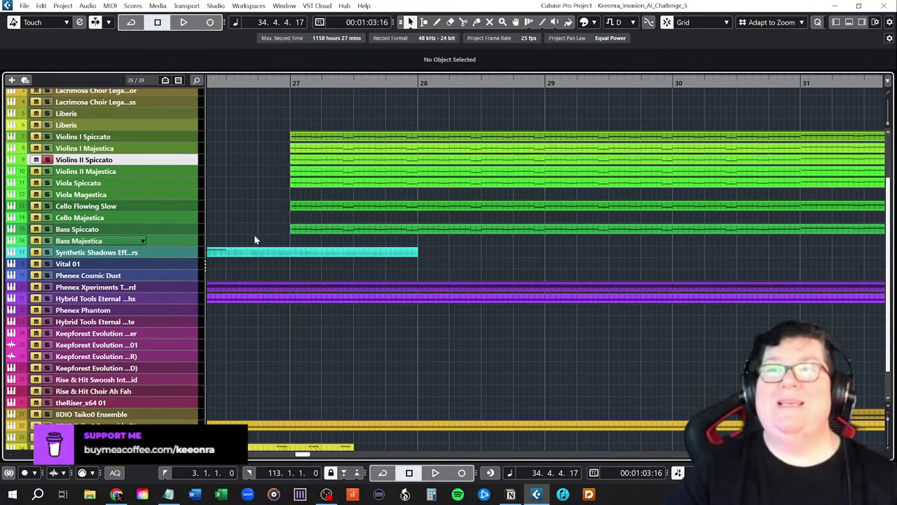
scroll(479, 214, "up", 3)
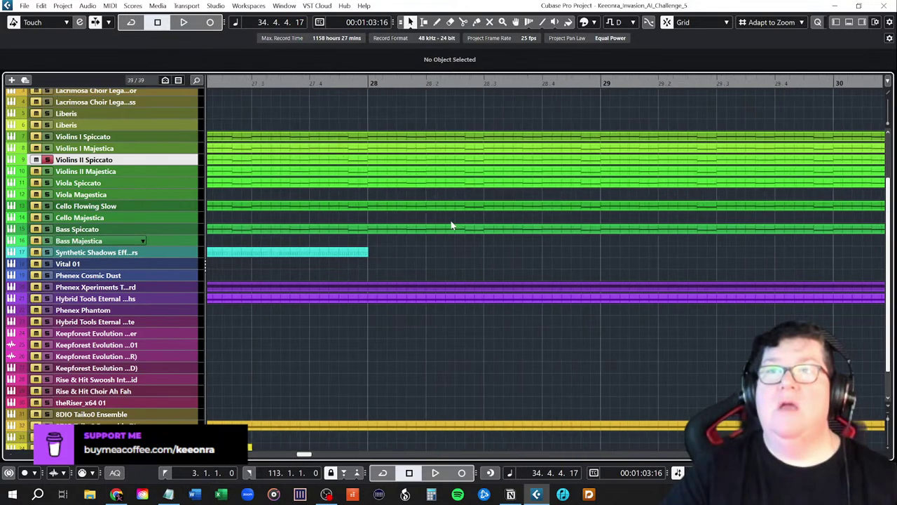
scroll(451, 226, "down", 4)
scroll(451, 225, "down", 6)
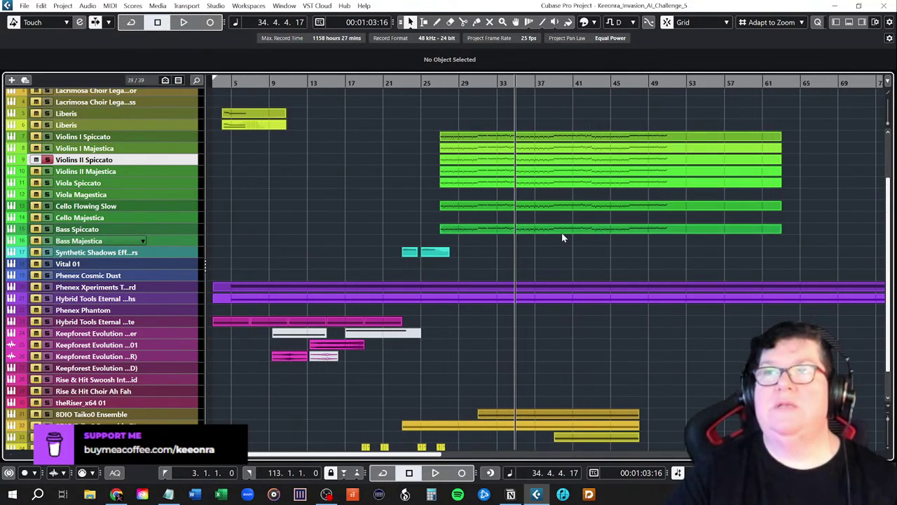
scroll(563, 234, "right", 5)
scroll(547, 237, "left", 2)
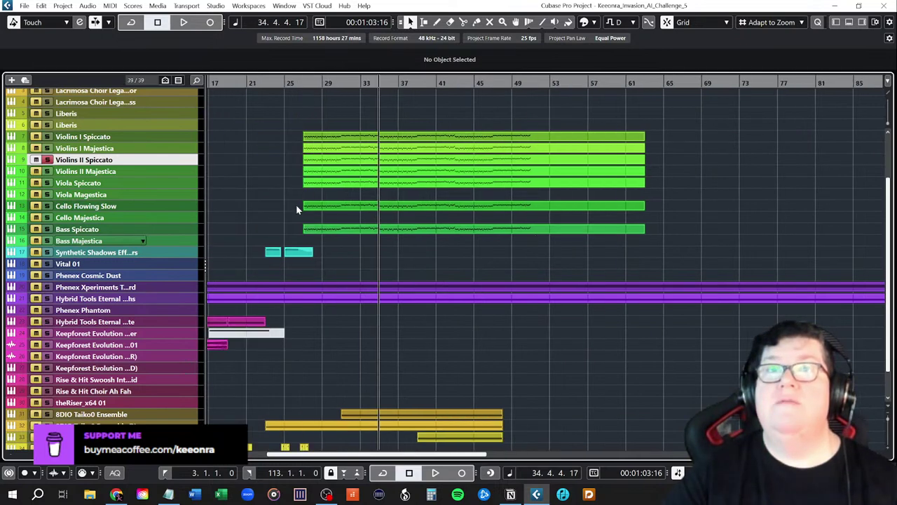
scroll(291, 210, "up", 2)
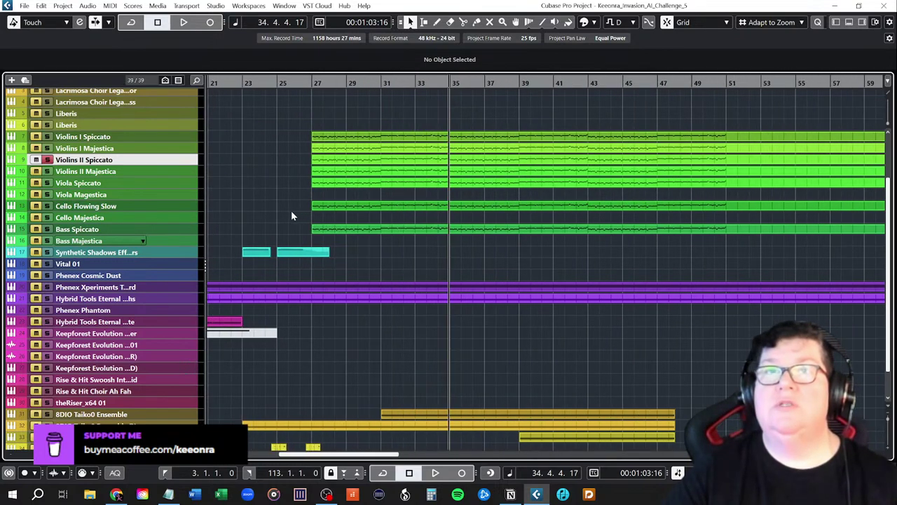
left_click(157, 184)
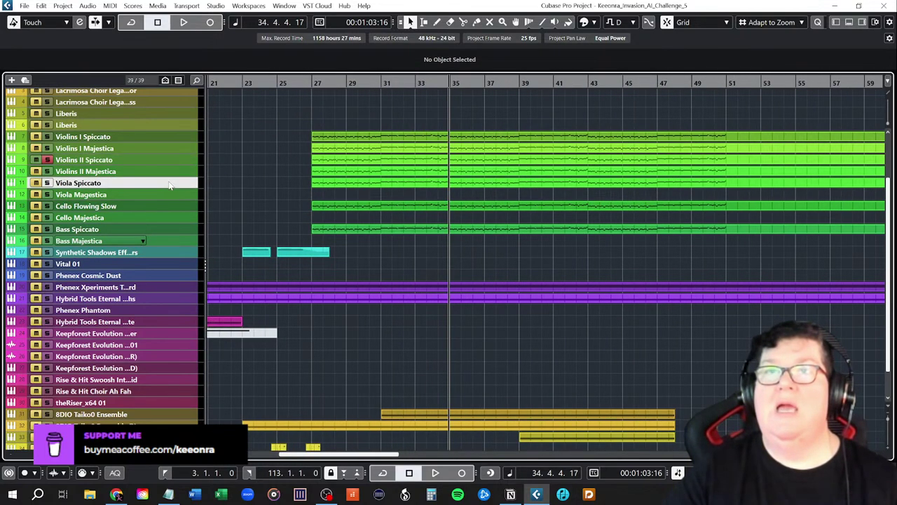
left_click(368, 183)
key("Return")
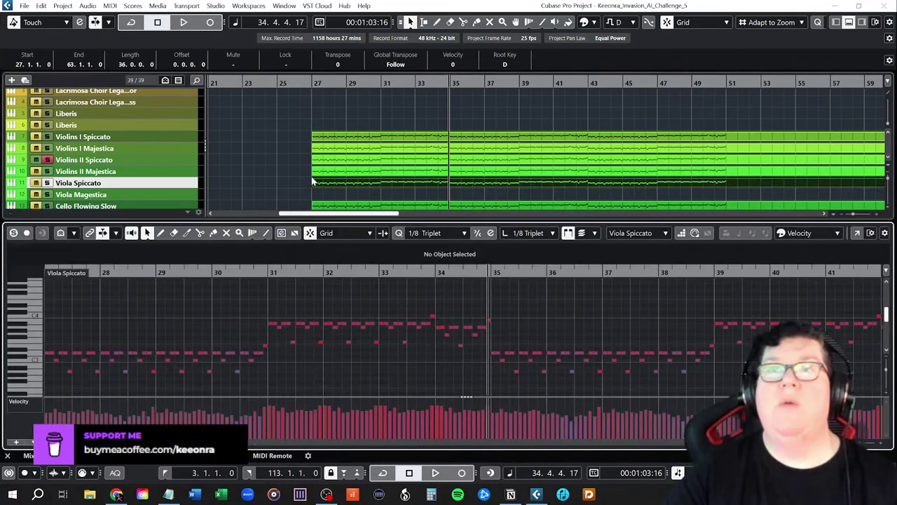
- Transpose all notes in the Viola Spiccato clip down one octave
scroll(372, 335, "down", 2)
scroll(524, 341, "down", 2)
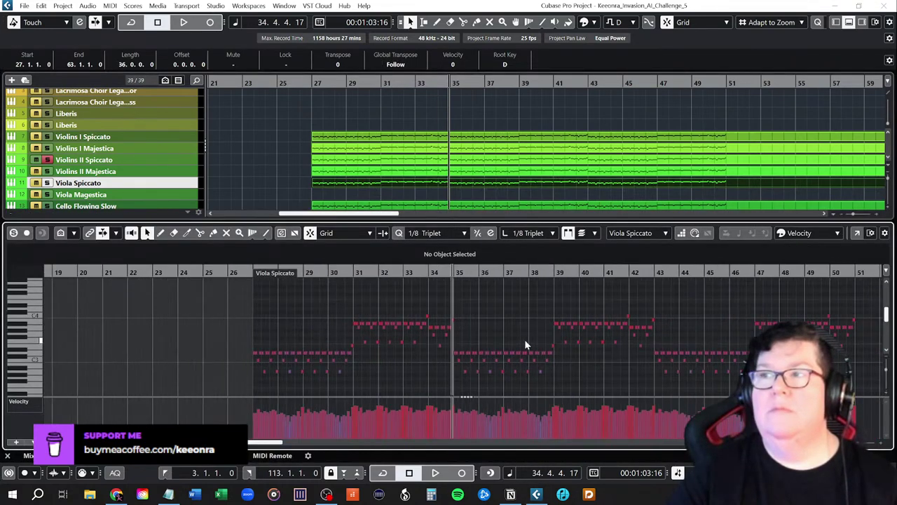
left_click_drag(291, 295, 808, 390)
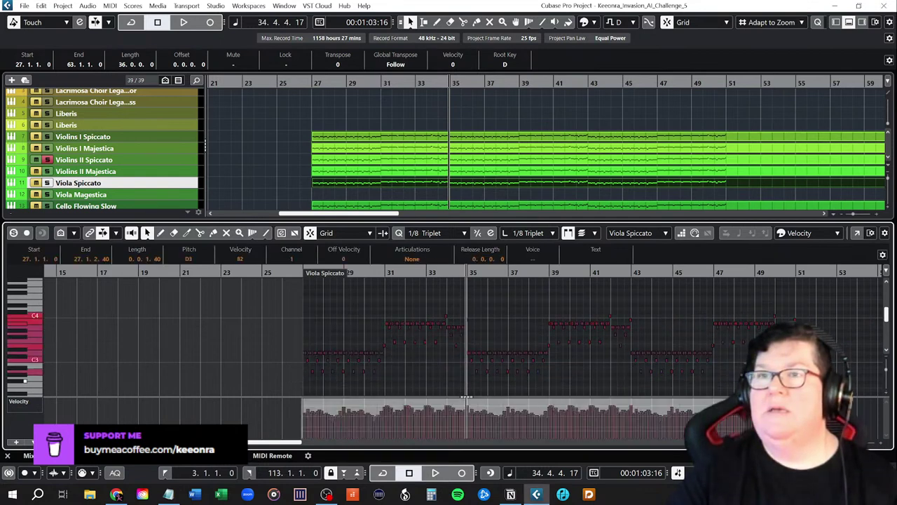
scroll(808, 390, "down", 2)
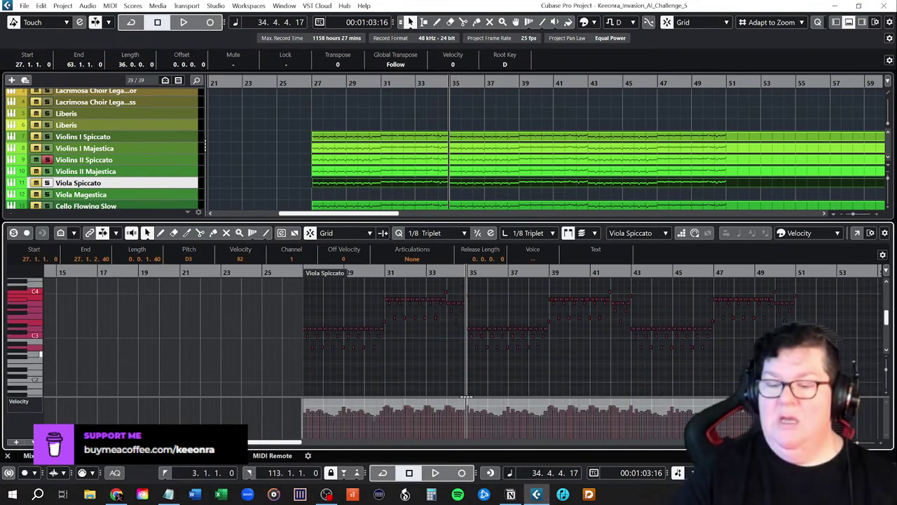
key("shift+Down")
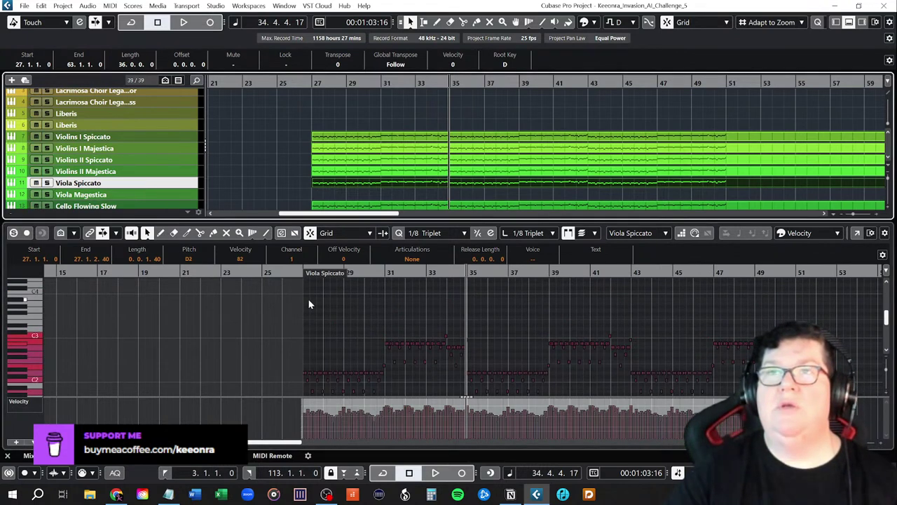
- Play the lowered Viola Spiccato part from just before bar 27 to bar 32
scroll(344, 322, "down", 2)
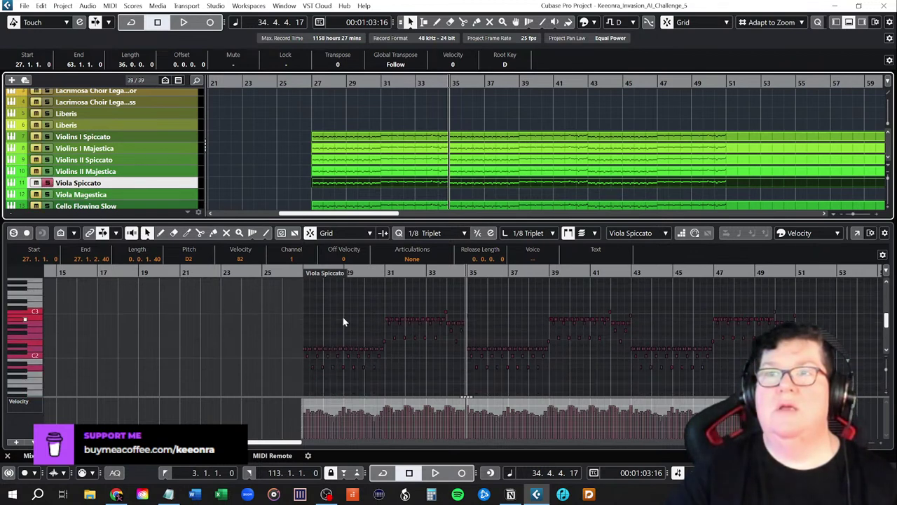
left_click(298, 272)
key("space")
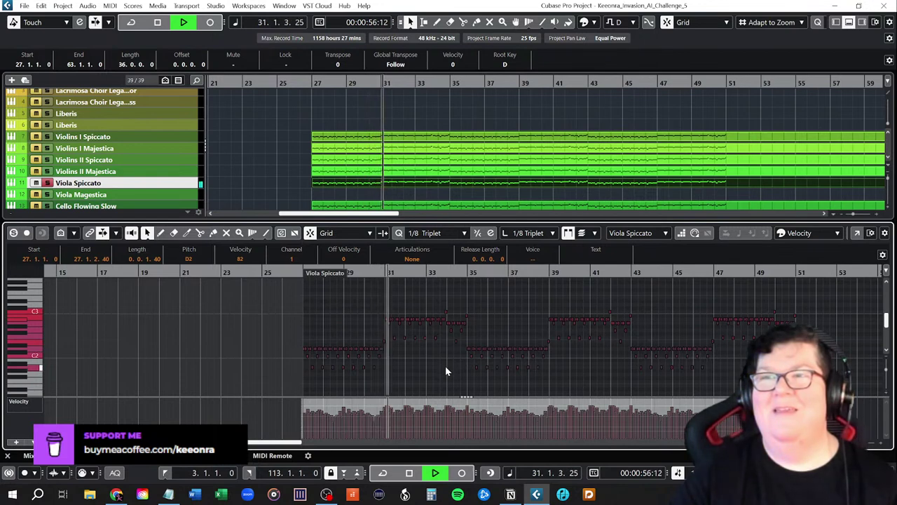
key("space")
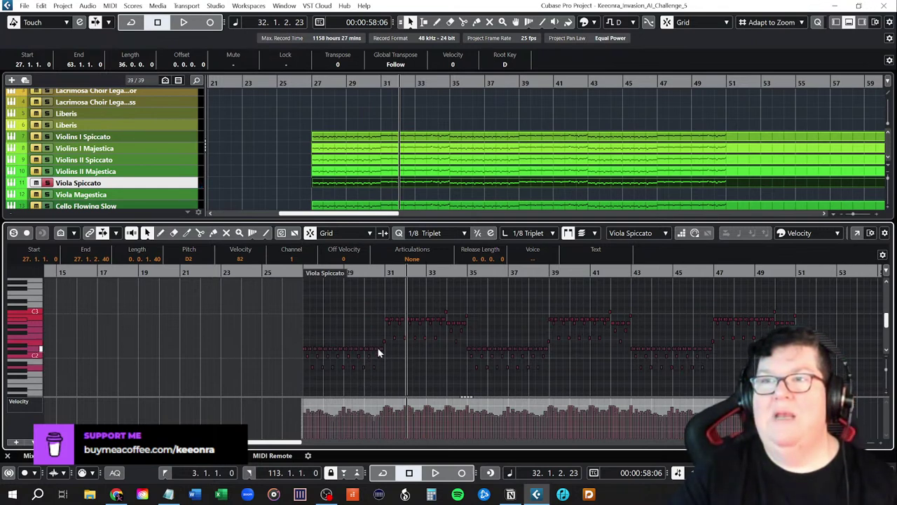
- Transpose the Viola Spiccato notes in bars 27–30 up one octave
scroll(441, 365, "up", 3)
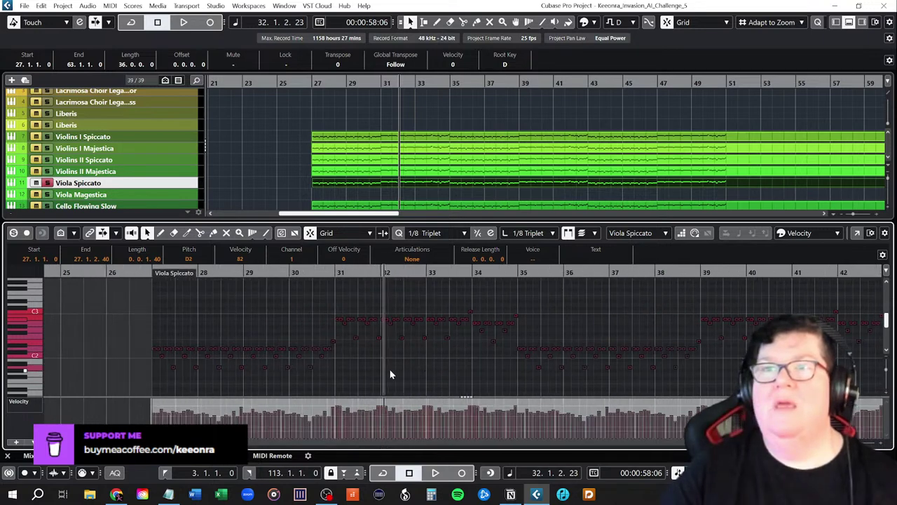
scroll(359, 369, "left", 2)
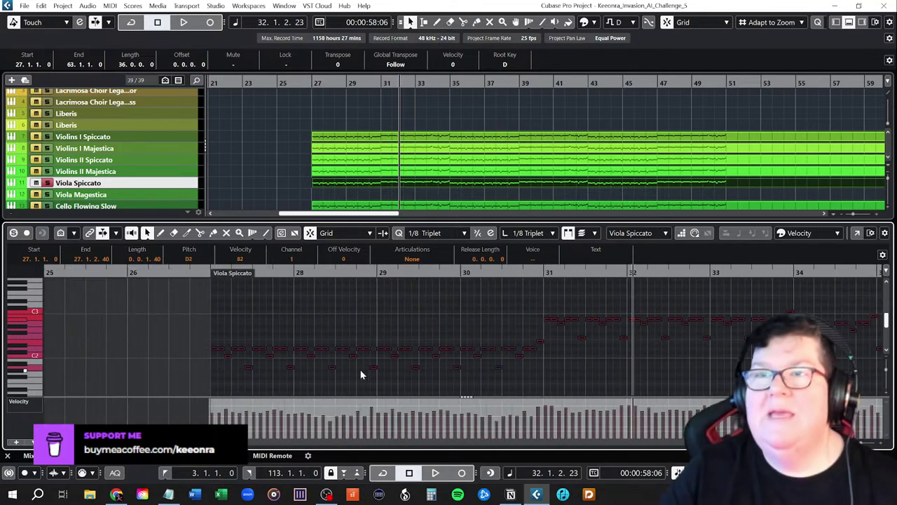
scroll(371, 360, "down", 1)
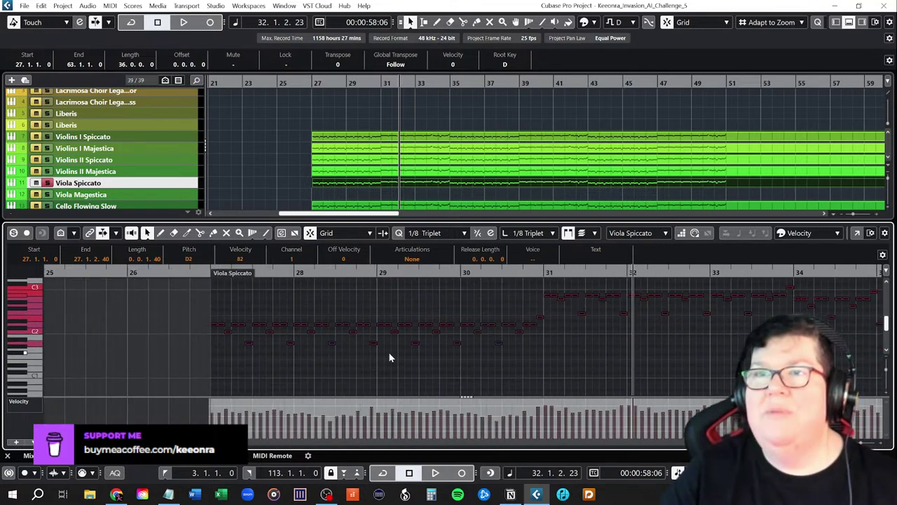
scroll(391, 357, "up", 1)
left_click_drag(207, 327, 540, 387)
key("shift+Up")
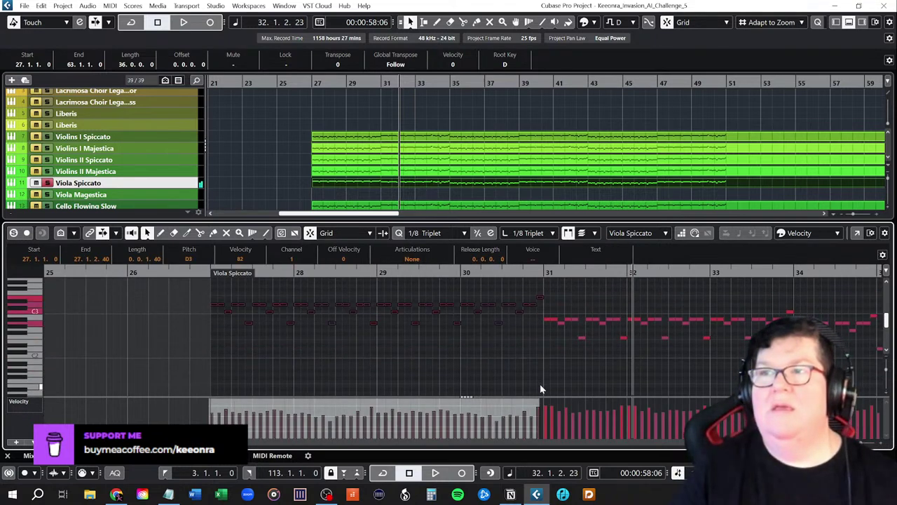
- Play the Viola Spiccato part from just before bar 27 to bar 34 to check the raised opening bars
left_click(210, 272)
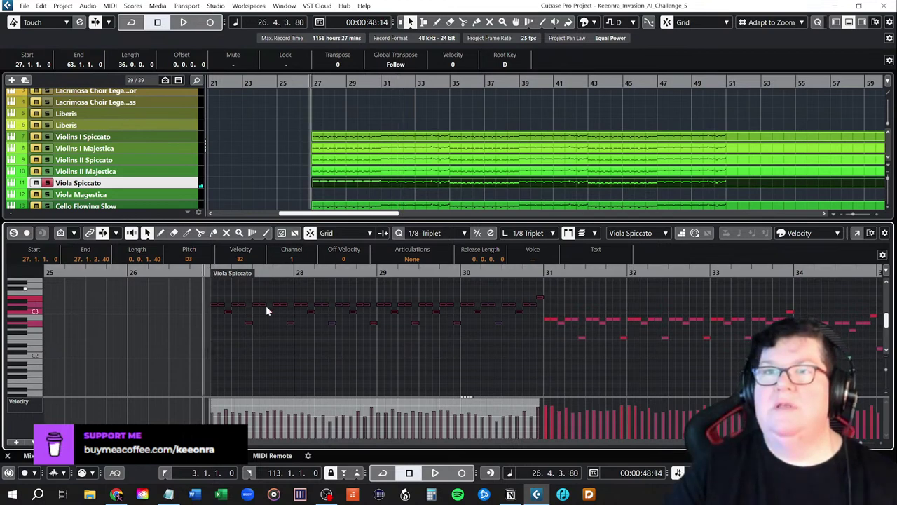
left_click(382, 367)
key("space")
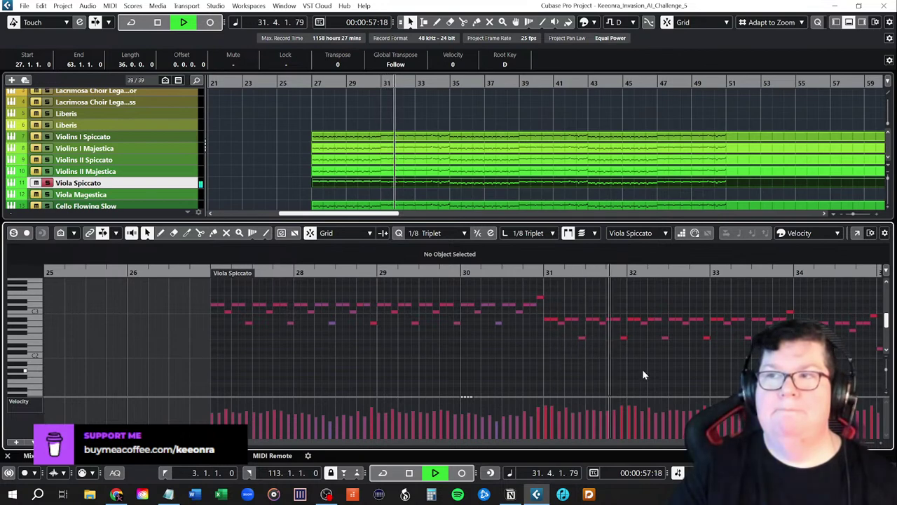
key("g")
key("g")
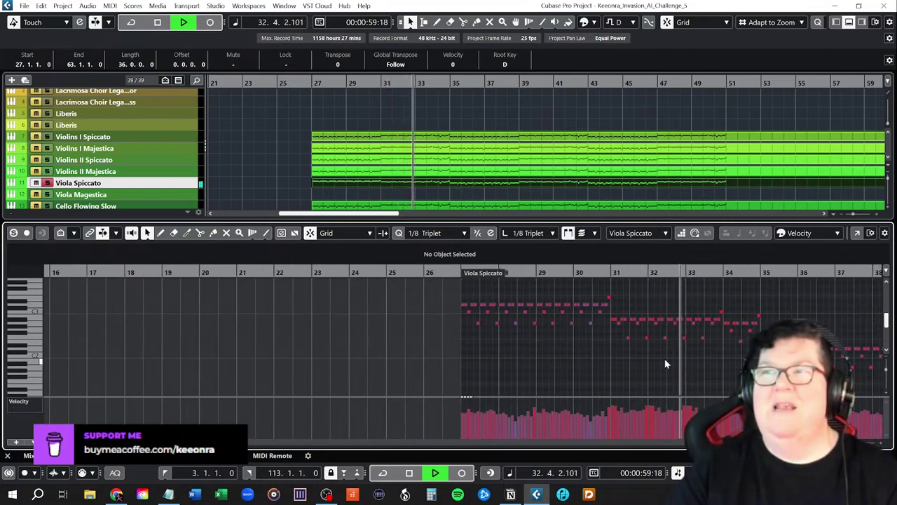
scroll(686, 359, "right", 1)
scroll(686, 363, "right", 3)
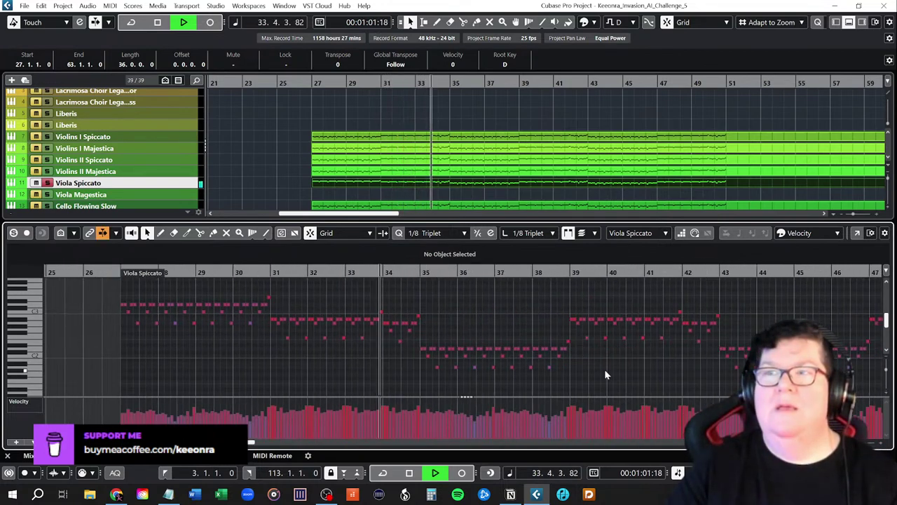
key("space")
- Transpose the Viola Spiccato notes in bars 35–38 and 43–46 up one octave
left_click_drag(419, 336, 572, 377)
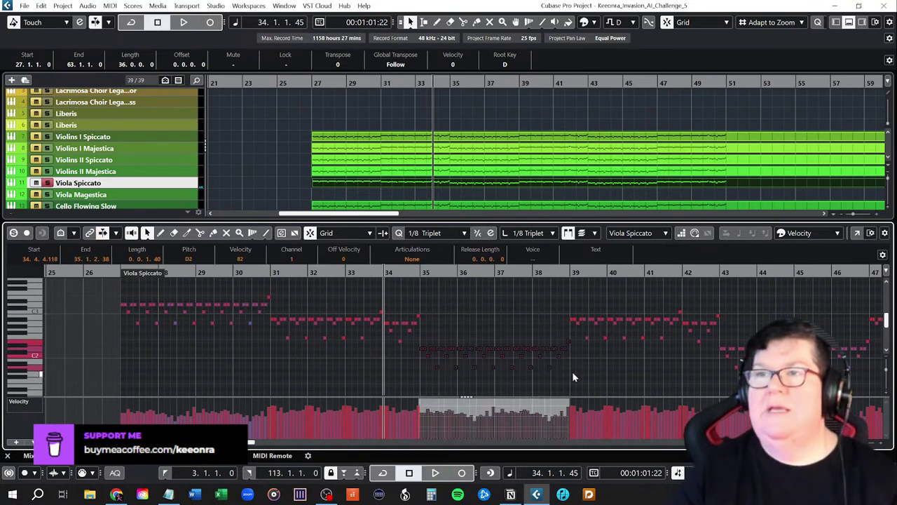
key("shift+Up")
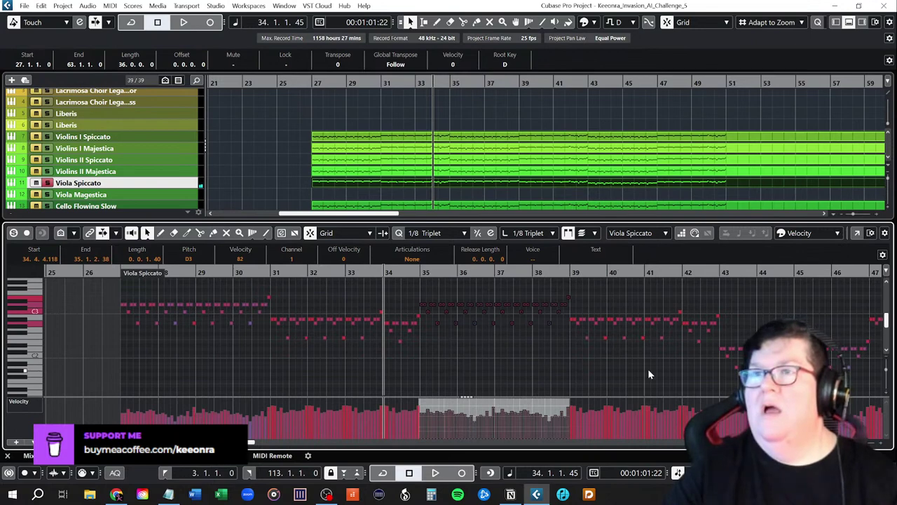
scroll(715, 371, "right", 5)
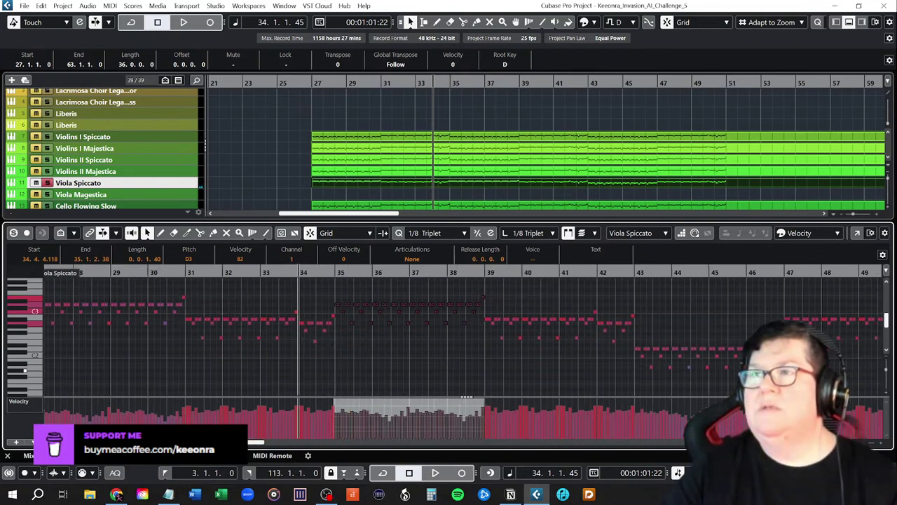
left_click_drag(462, 331, 615, 380)
key("shift+Up")
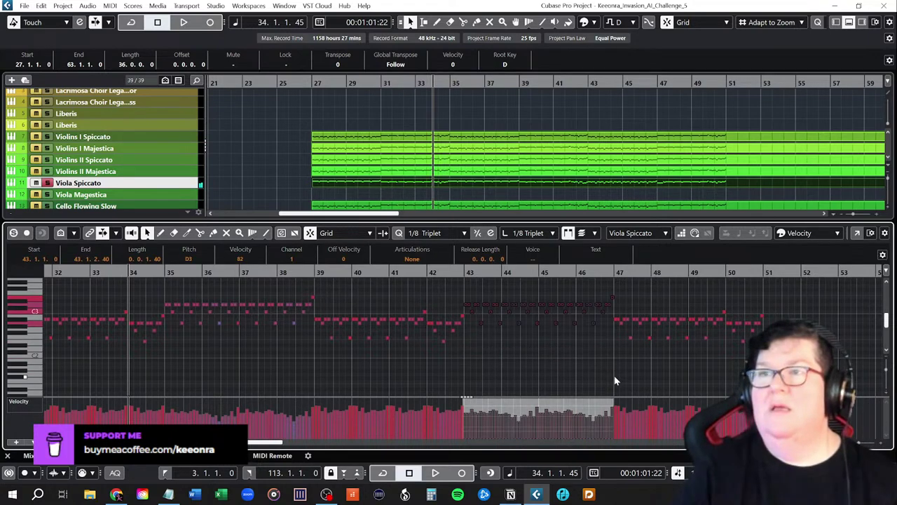
- Play short excerpts of the Viola Spiccato part from just before bars 27 and 31 and from late in bar 33
scroll(414, 358, "down", 4)
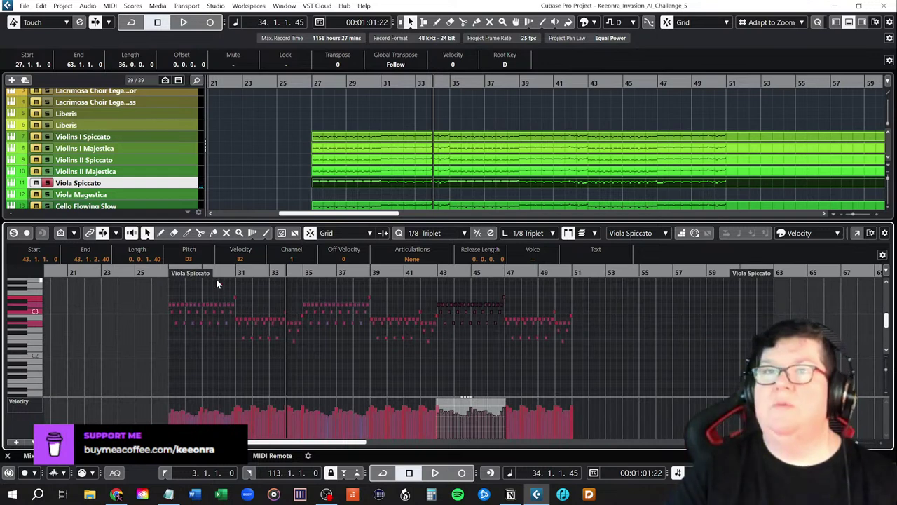
left_click(163, 270)
key("space")
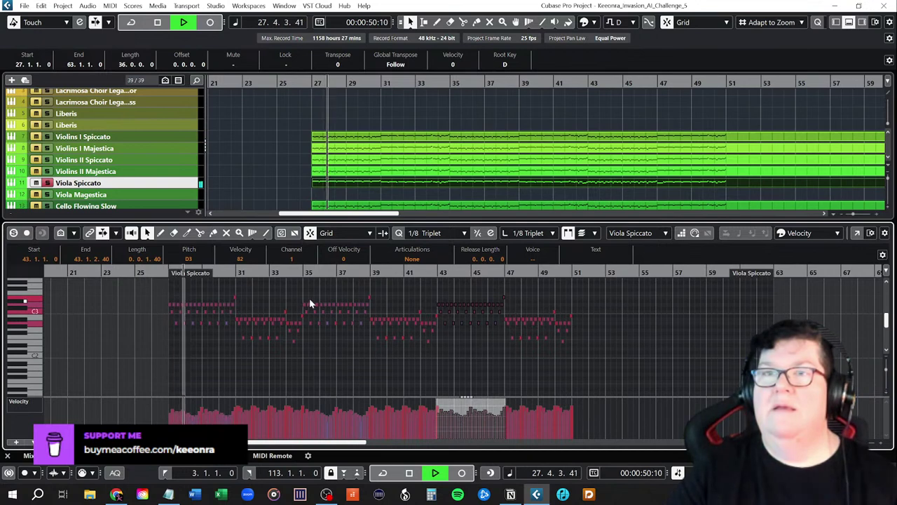
key("space")
left_click(231, 274)
key("space")
key("space")
key("space")
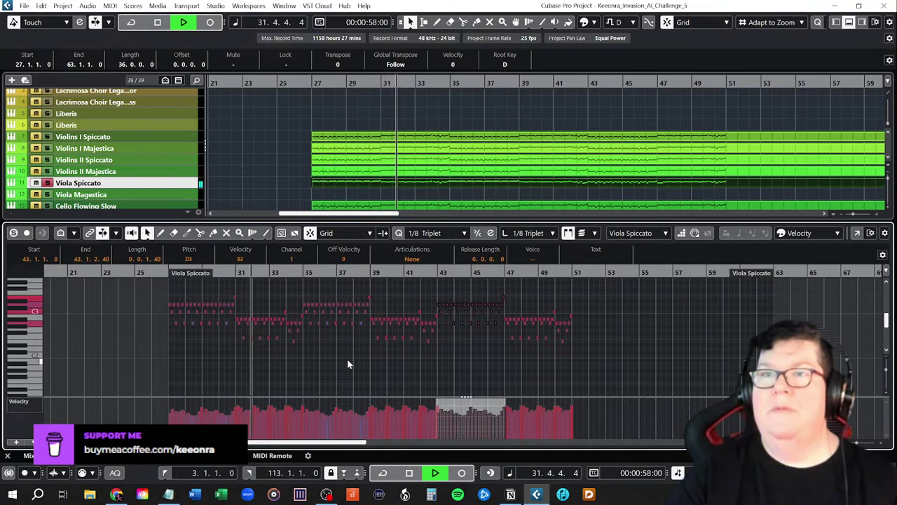
key("space")
left_click(284, 275)
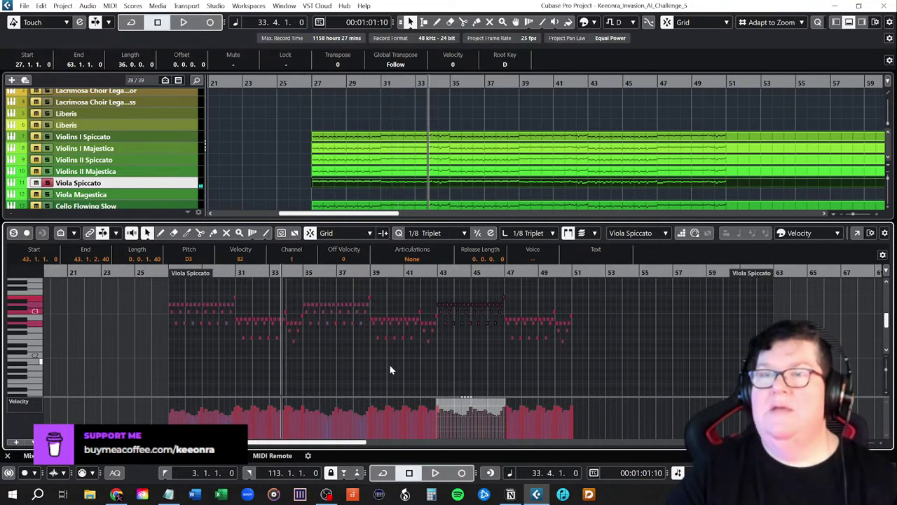
key("space")
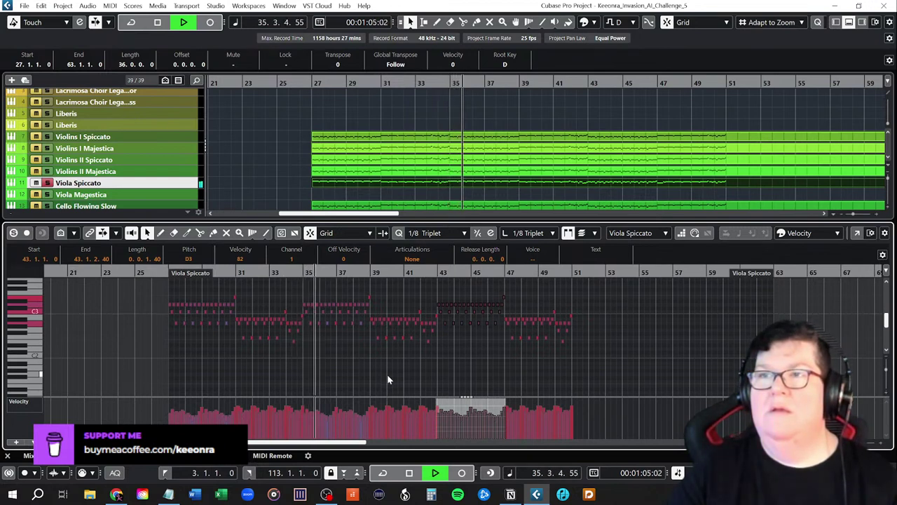
- Clear the note selection and play Viola Spiccato excerpts from around bars 39, 43 and 47
key("space")
left_click(459, 369)
left_click(371, 276)
key("space")
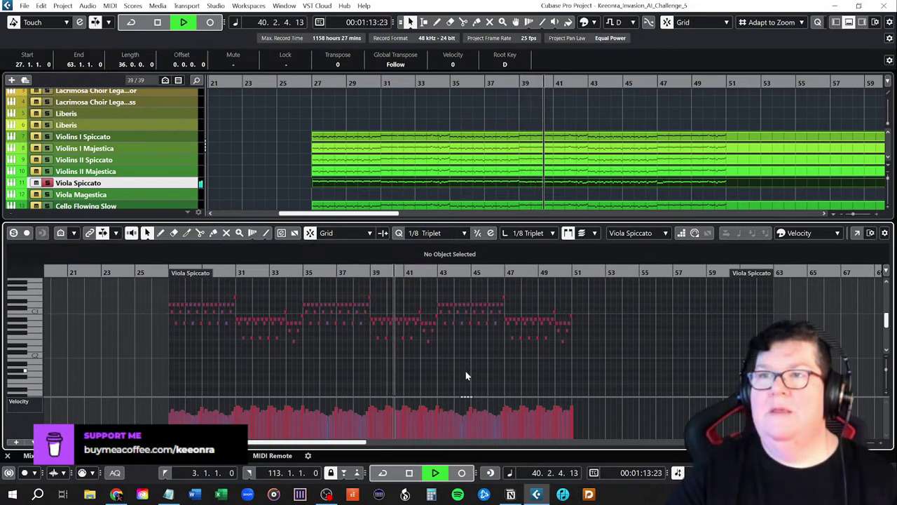
key("space")
left_click(436, 272)
key("space")
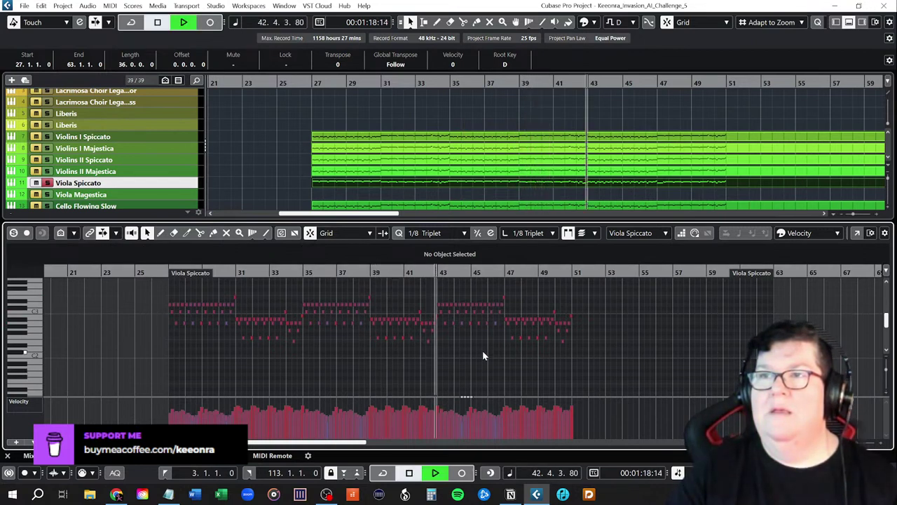
key("space")
left_click(502, 272)
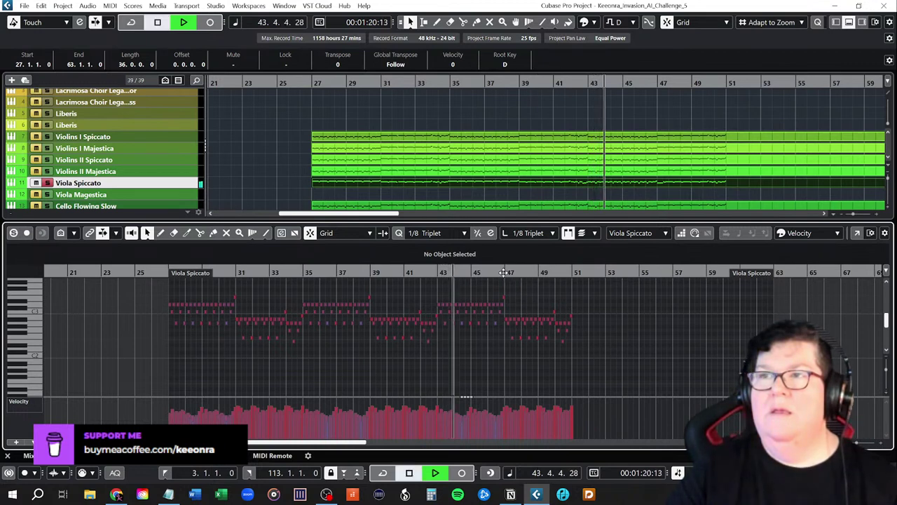
key("space")
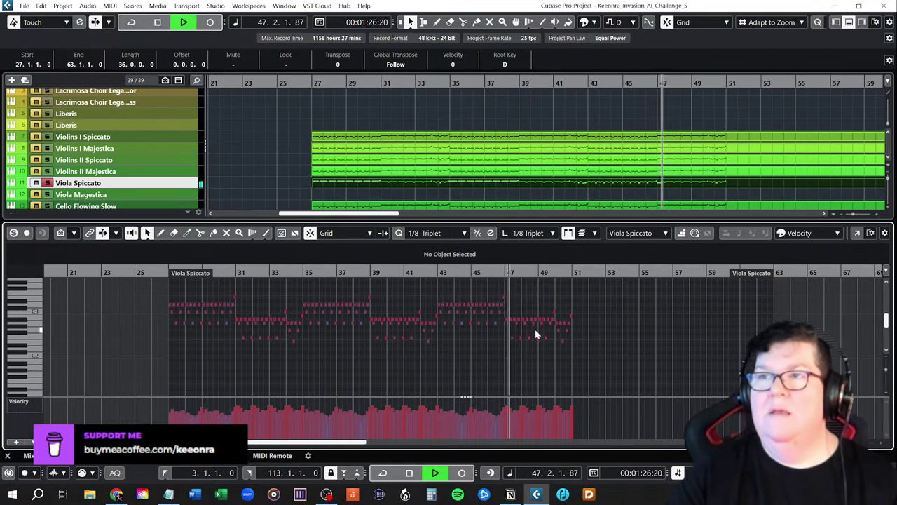
- Play the end of the Viola Spiccato part from around bar 49 to bar 51 and close the lower editor
left_click(552, 274)
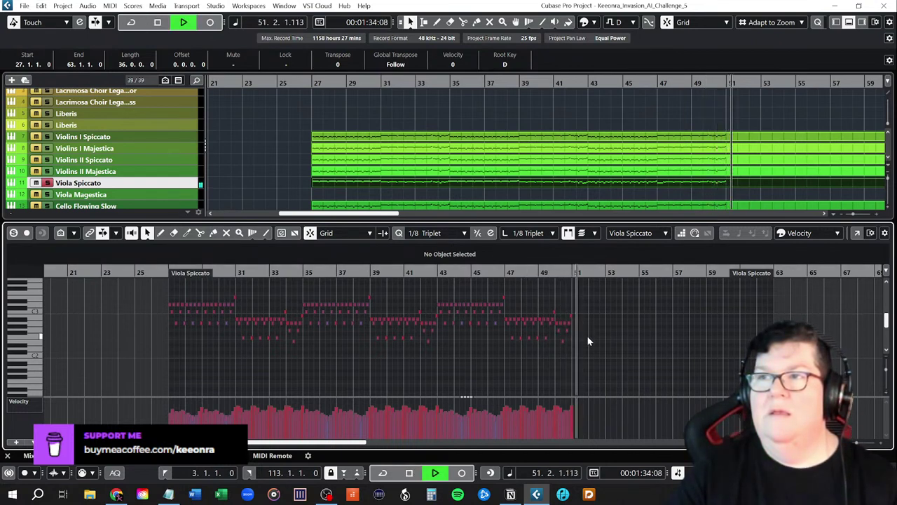
key("space")
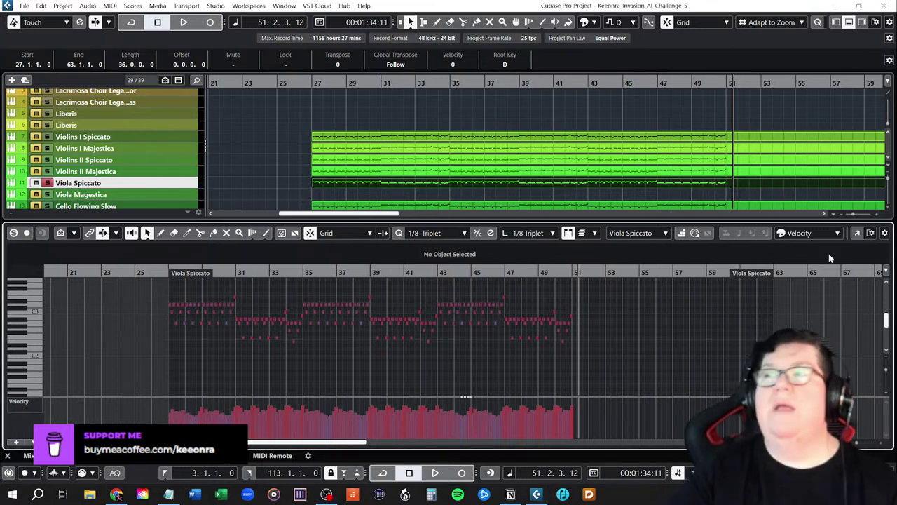
left_click(849, 21)
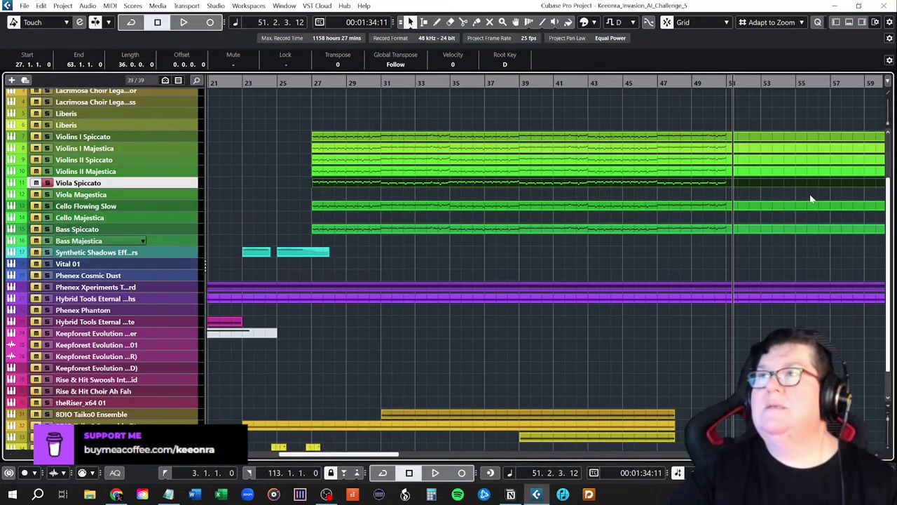
- Copy the Viola Spiccato part to the Viola Magestica track at bar 27 and clear the selection
left_click(277, 185)
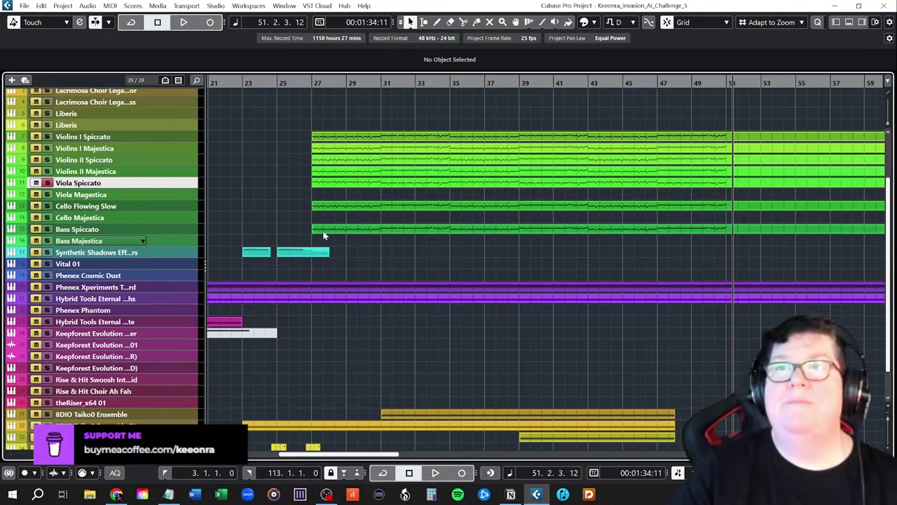
scroll(323, 236, "up", 2)
scroll(323, 236, "up", 1)
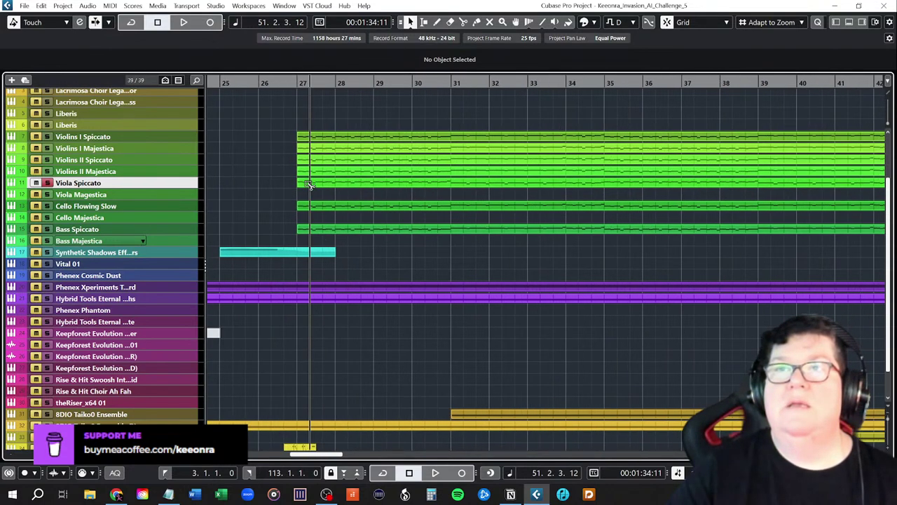
left_click(308, 184)
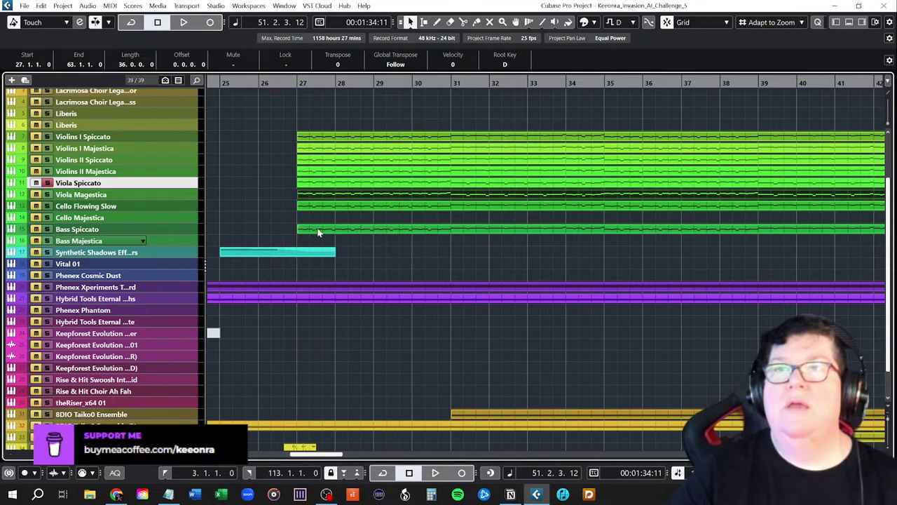
left_click(282, 225)
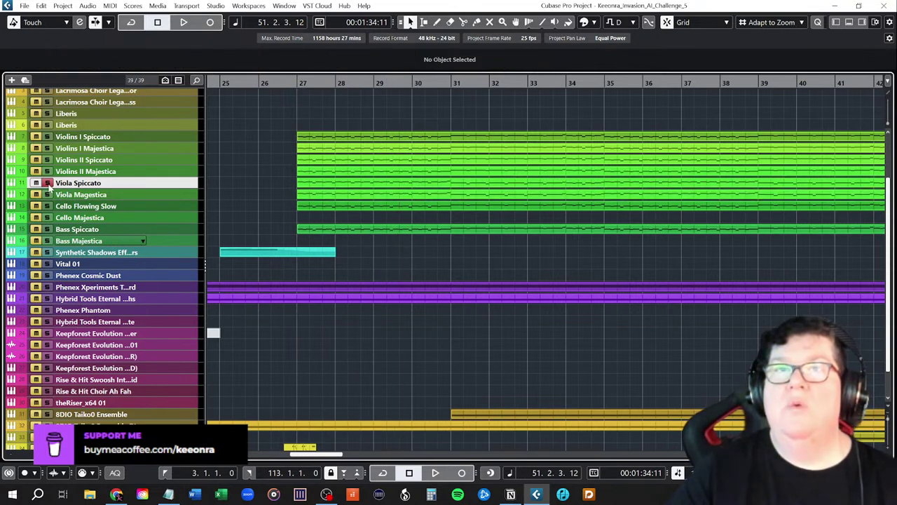
- Switch the solo from Viola Spiccato to Cello Flowing Slow and open the cello part in the key editor
left_click(168, 207)
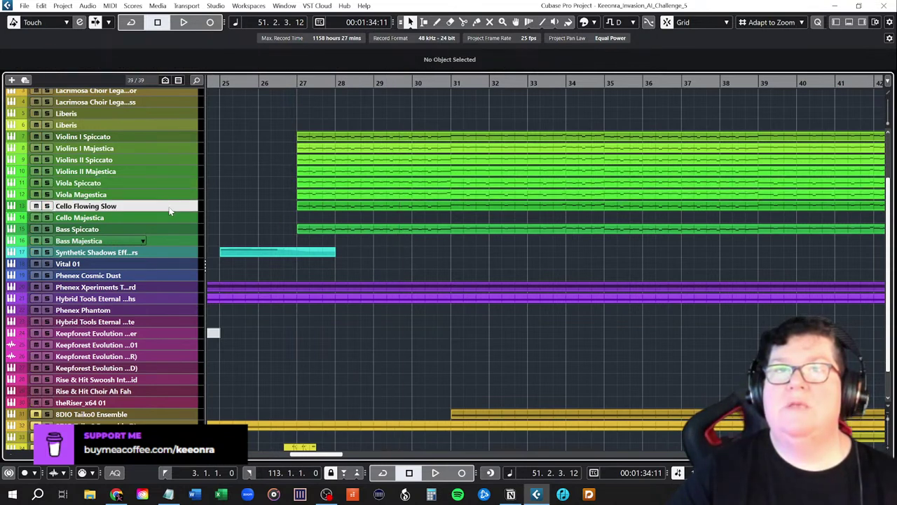
left_click(47, 206)
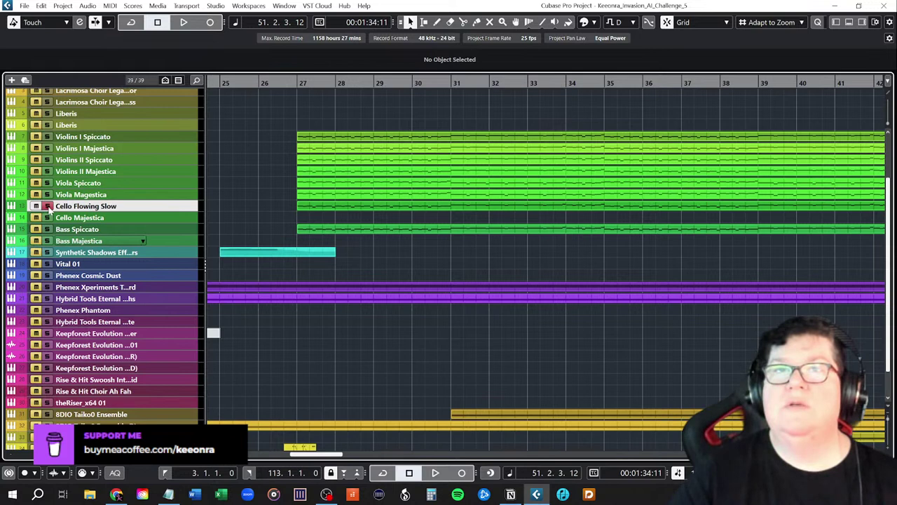
left_click(364, 208)
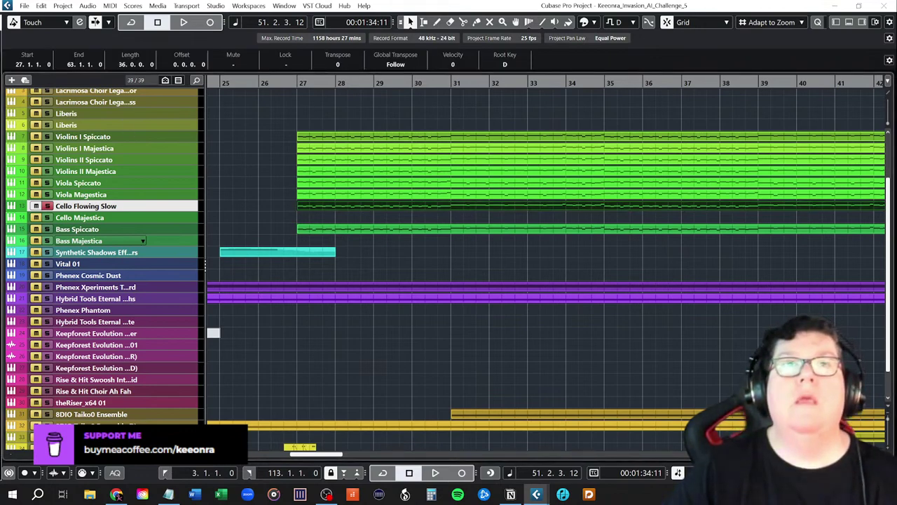
key("ctrl+e")
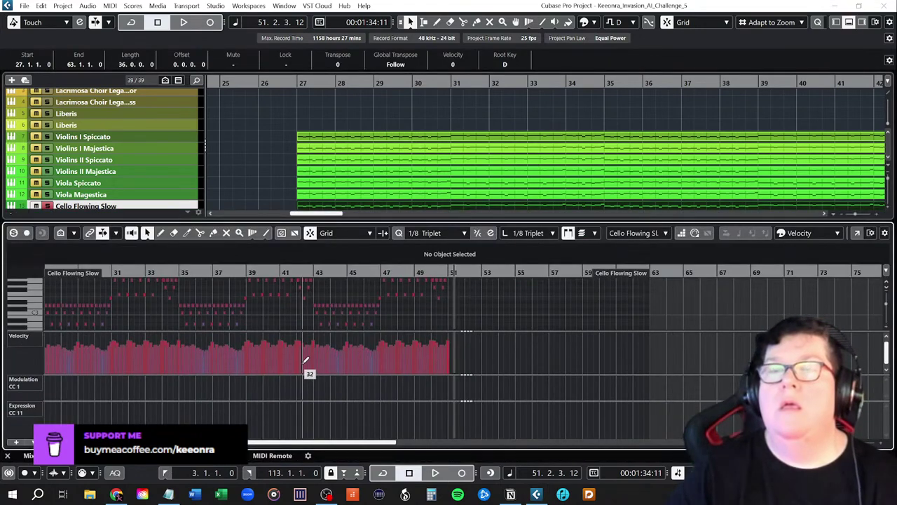
- Hide the velocity, modulation and expression controller lanes for the Cello Flowing Slow part
scroll(306, 361, "up", 3, "ctrl")
scroll(304, 362, "left", 4)
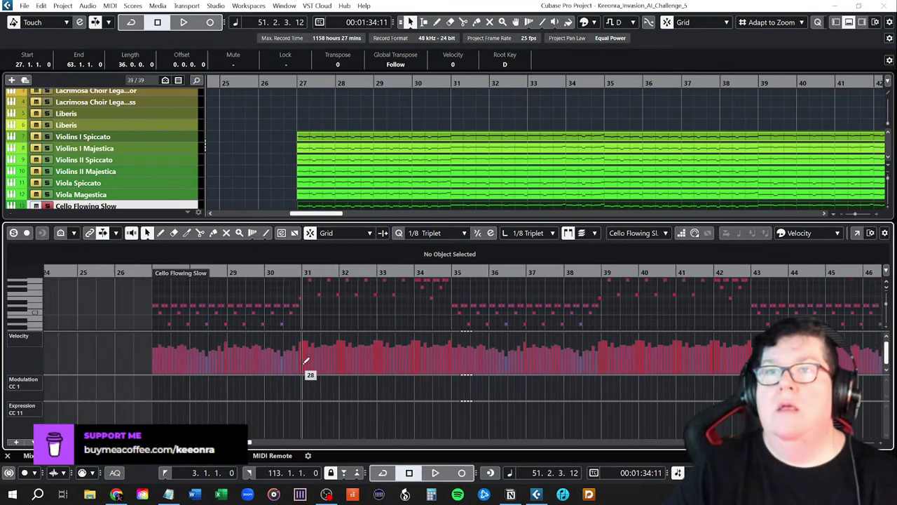
scroll(352, 364, "down", 2)
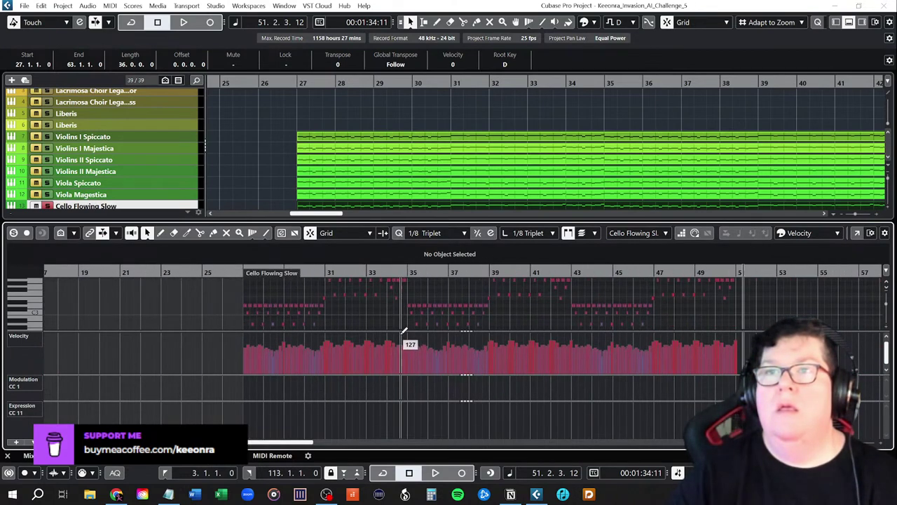
left_click(32, 442)
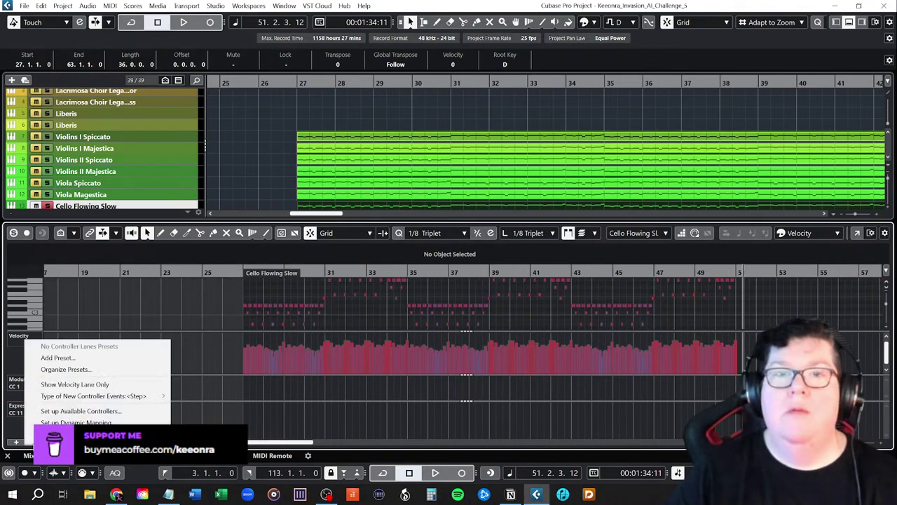
left_click(70, 425)
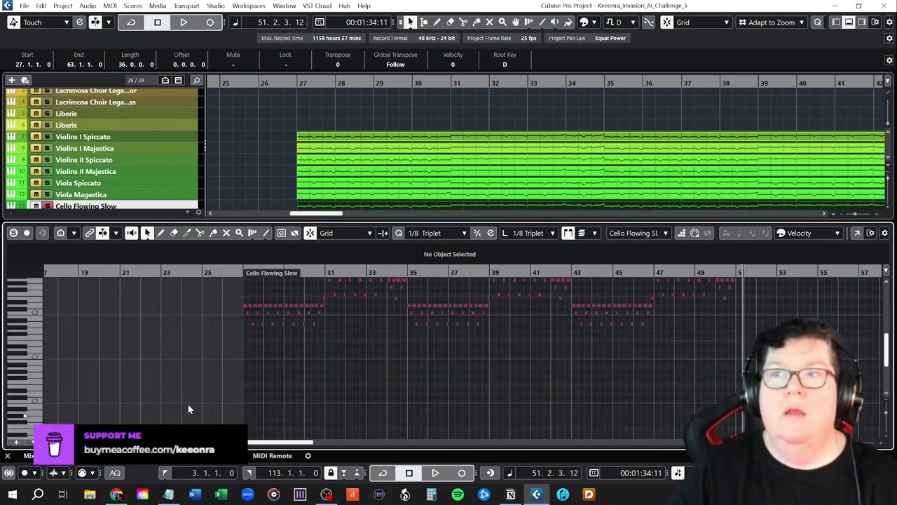
scroll(307, 390, "up", 4)
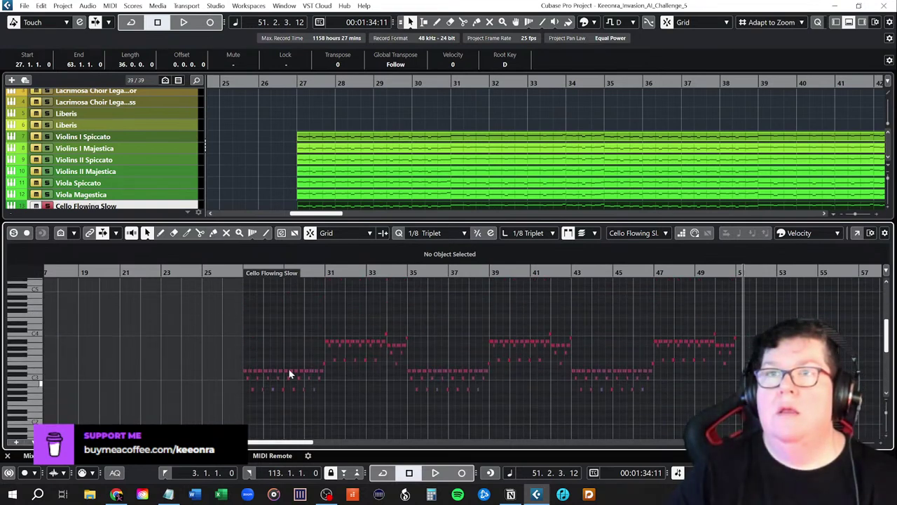
- Transpose all Cello Flowing Slow notes in bars 27–50 down one octave and play from just before bar 27 to bar 31
left_click(231, 272)
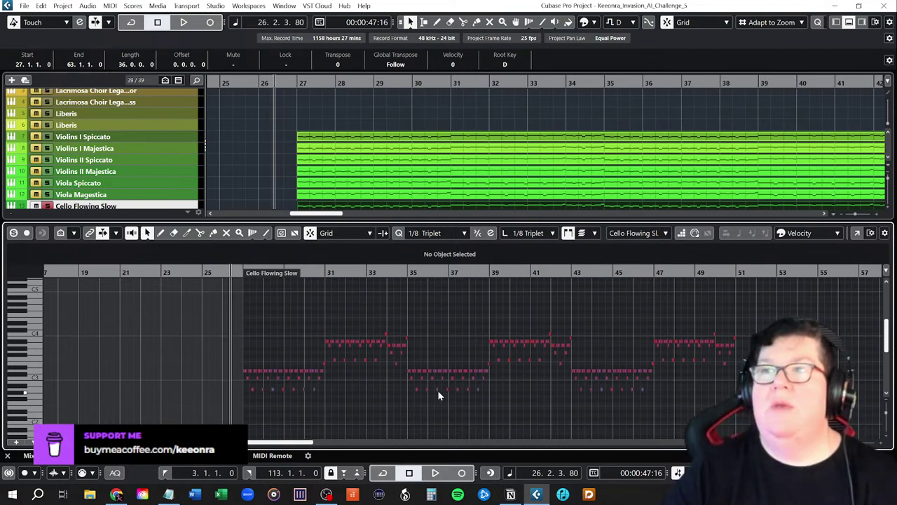
scroll(438, 394, "down", 2)
left_click_drag(236, 291, 763, 385)
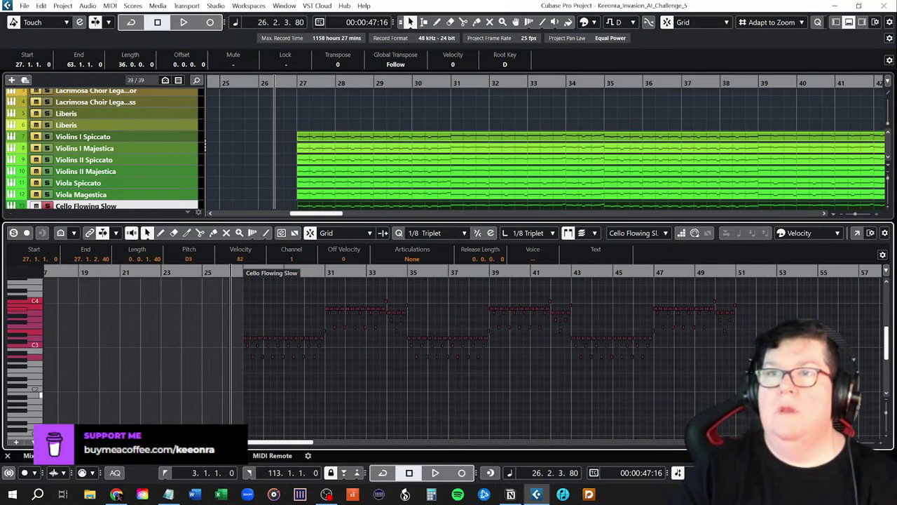
scroll(763, 384, "down", 2)
key("shift+Down")
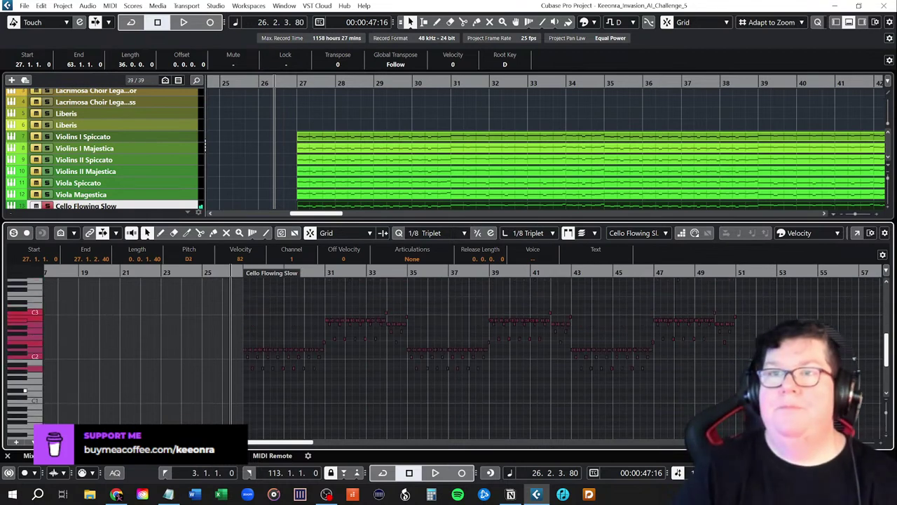
key("space")
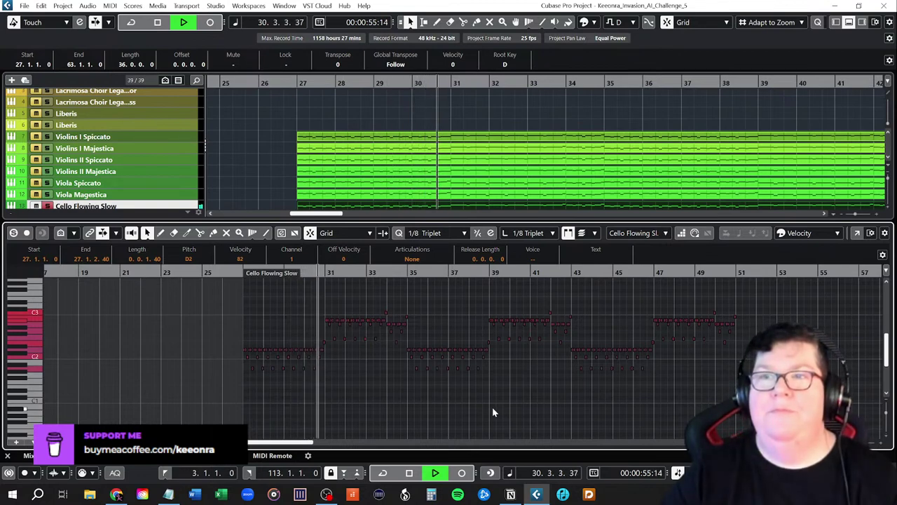
key("space")
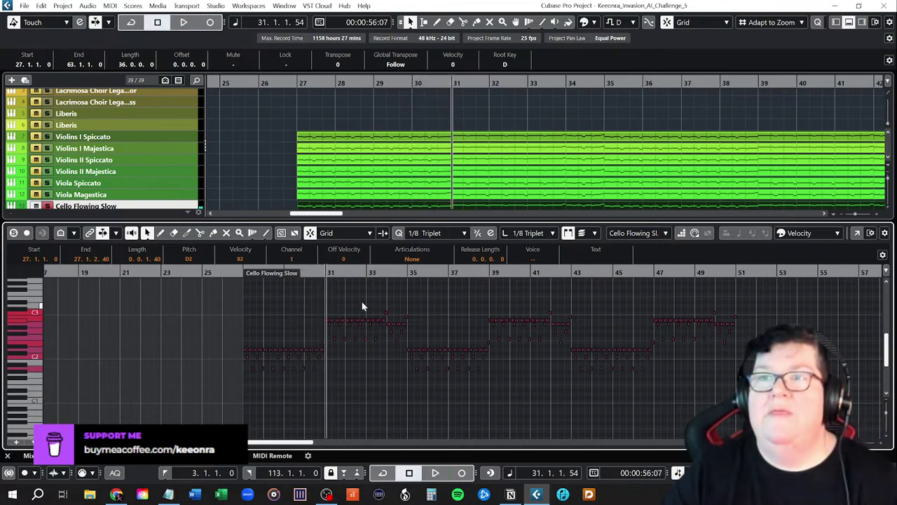
- Transpose the Cello Flowing Slow notes in bars 31 to 34 down one octave and play the passage back
scroll(372, 387, "up", 2)
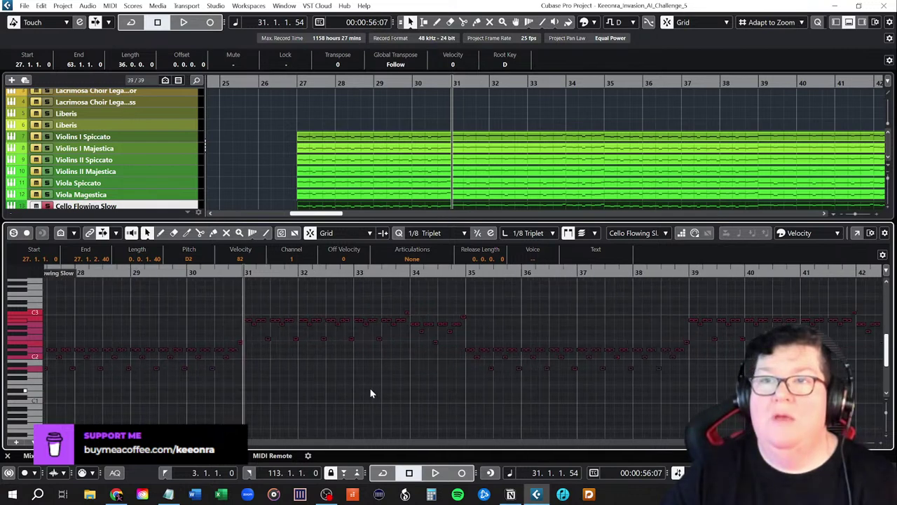
left_click(220, 272)
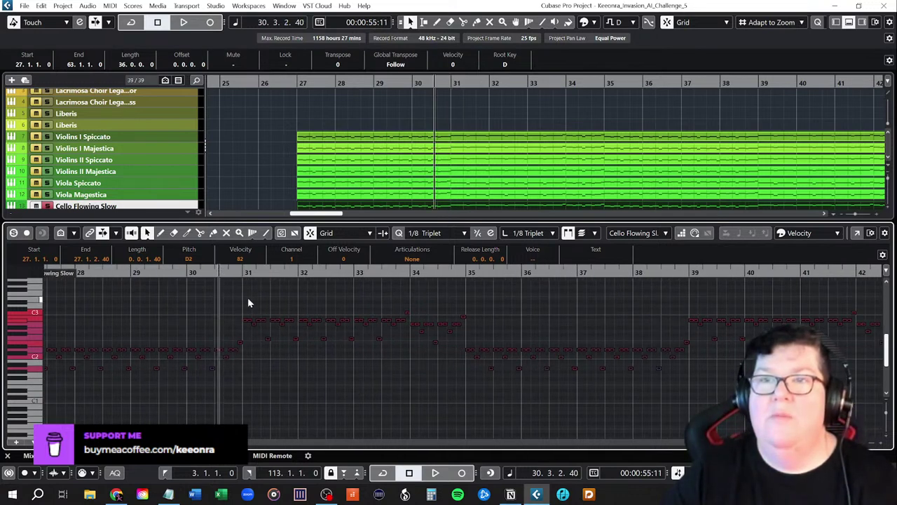
left_click_drag(243, 303, 463, 348)
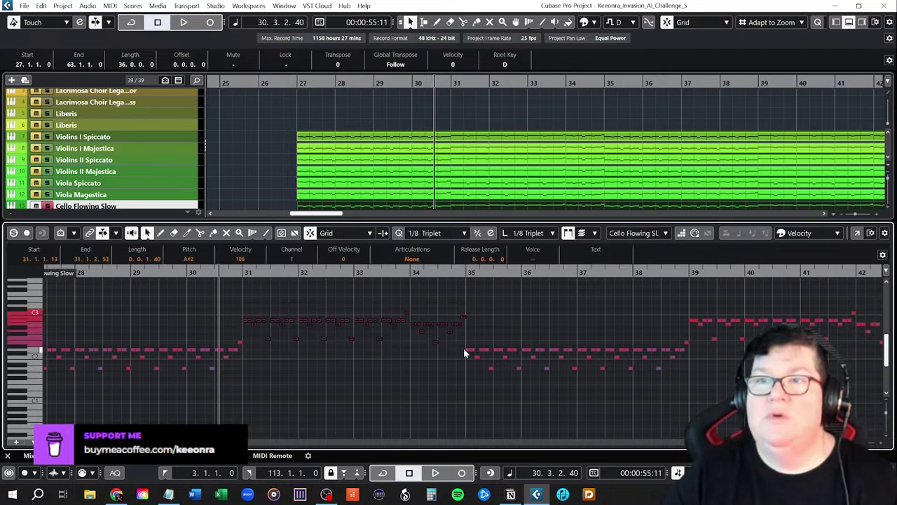
key("shift+Down")
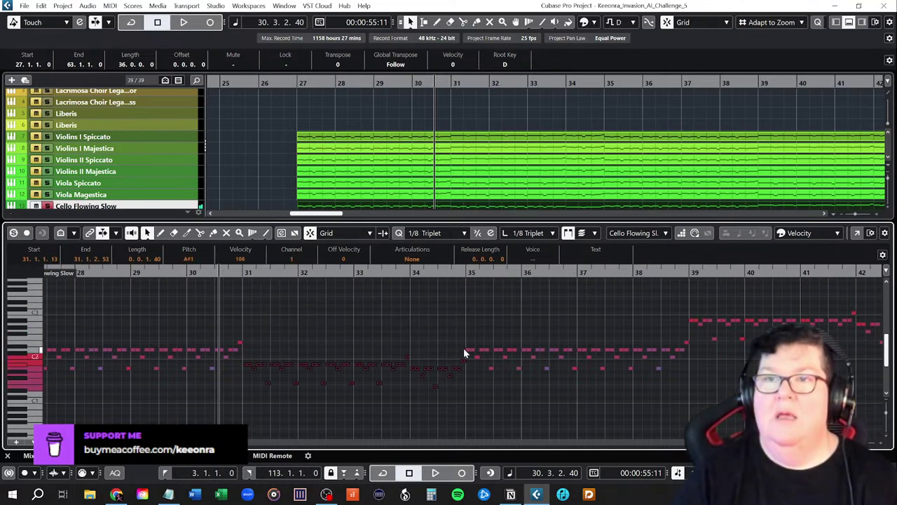
left_click(334, 317)
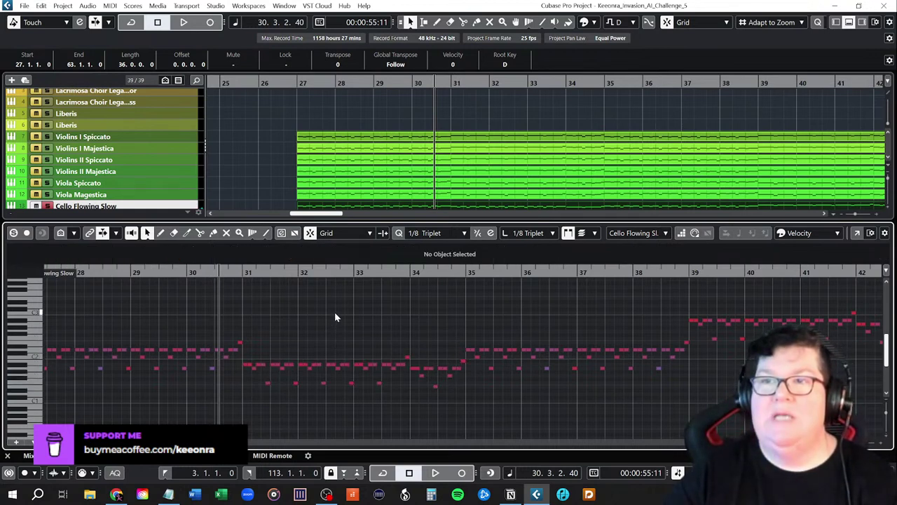
key("space")
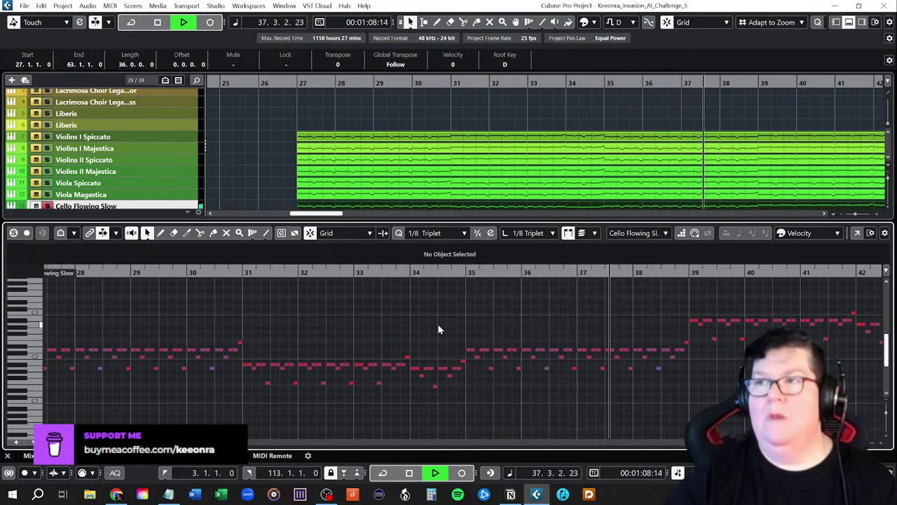
key("space")
- Transpose the cello notes in bars 39 to 42 down one octave and listen to the change
scroll(713, 404, "right", 5)
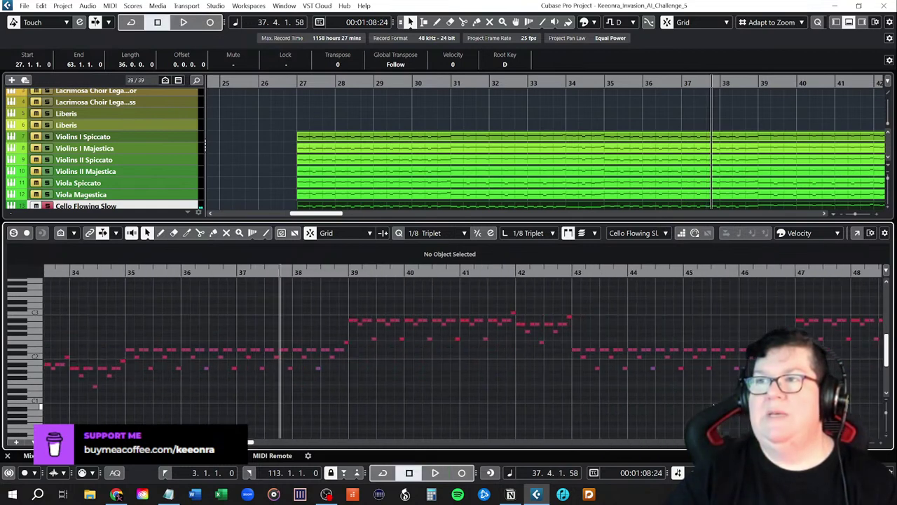
left_click_drag(351, 294, 570, 353)
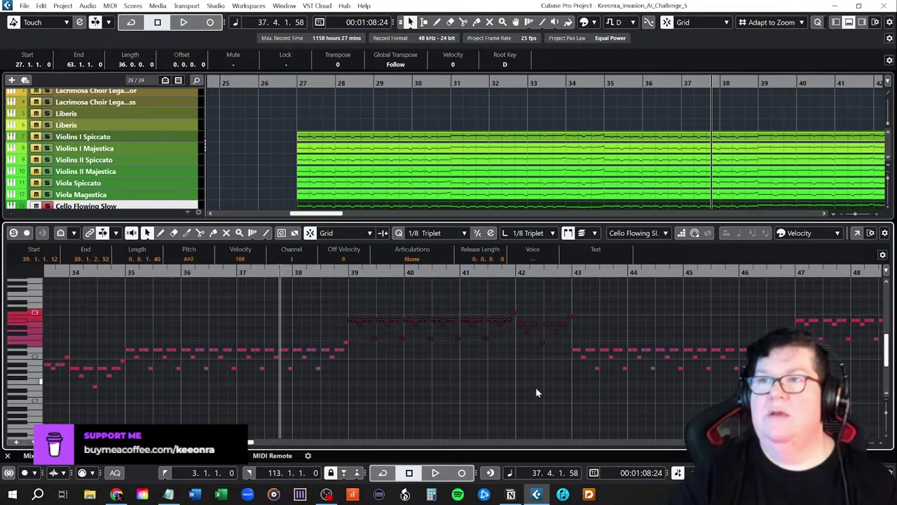
key("shift+Down")
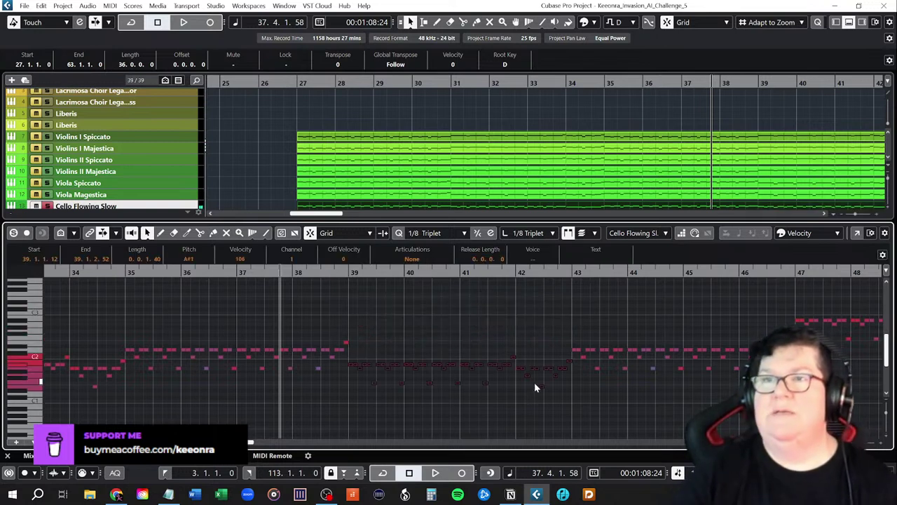
key("space")
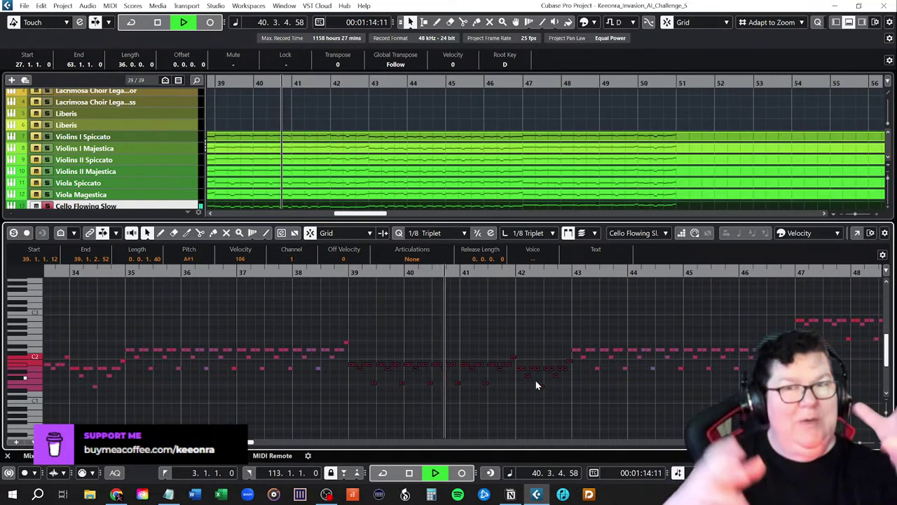
left_click(582, 404)
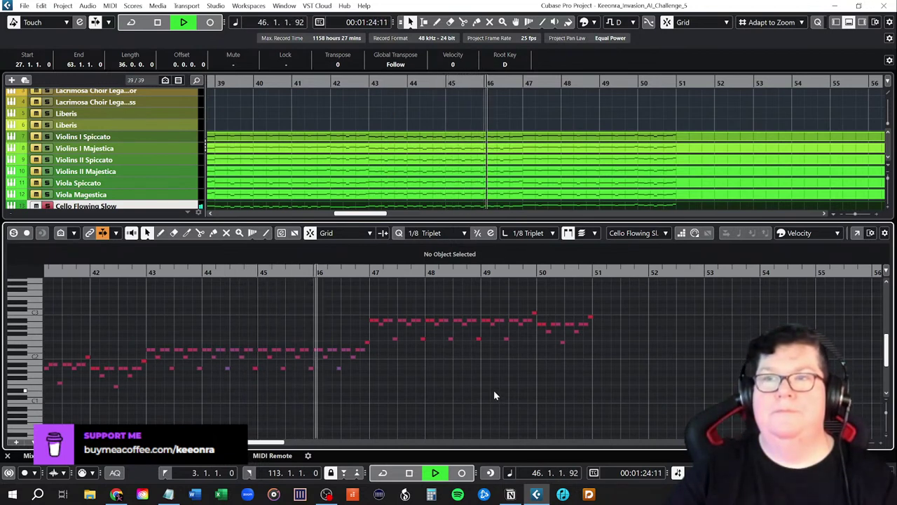
key("space")
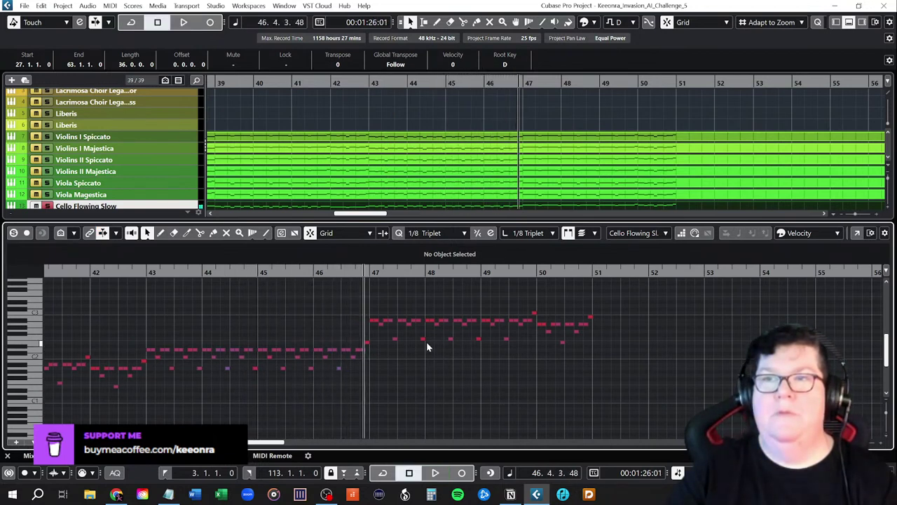
- Transpose the cello notes in bars 47 to 50 down one octave and play through to the end of the phrase
left_click_drag(372, 303, 591, 352)
key("shift+Down")
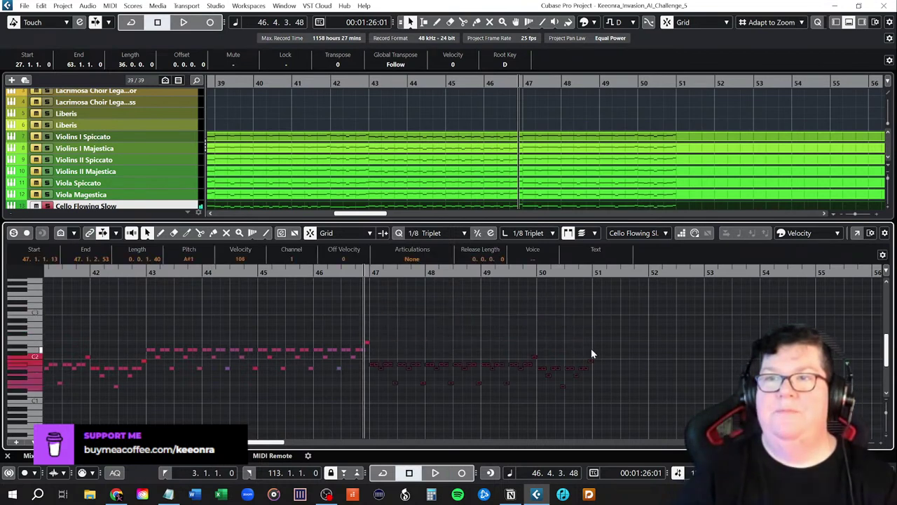
key("space")
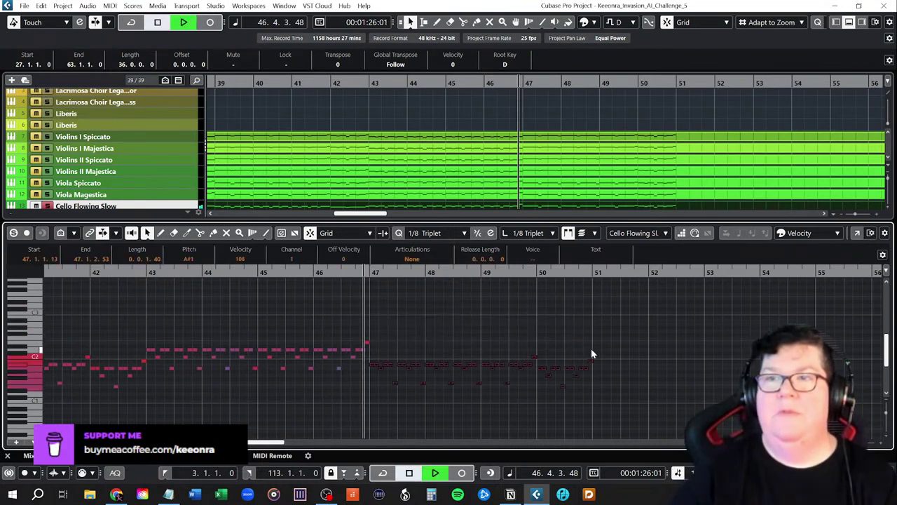
left_click(633, 343)
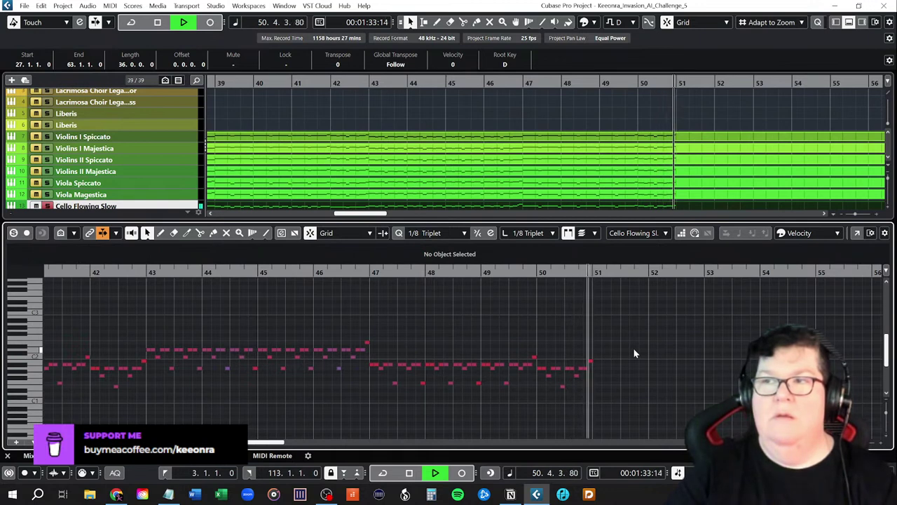
key("space")
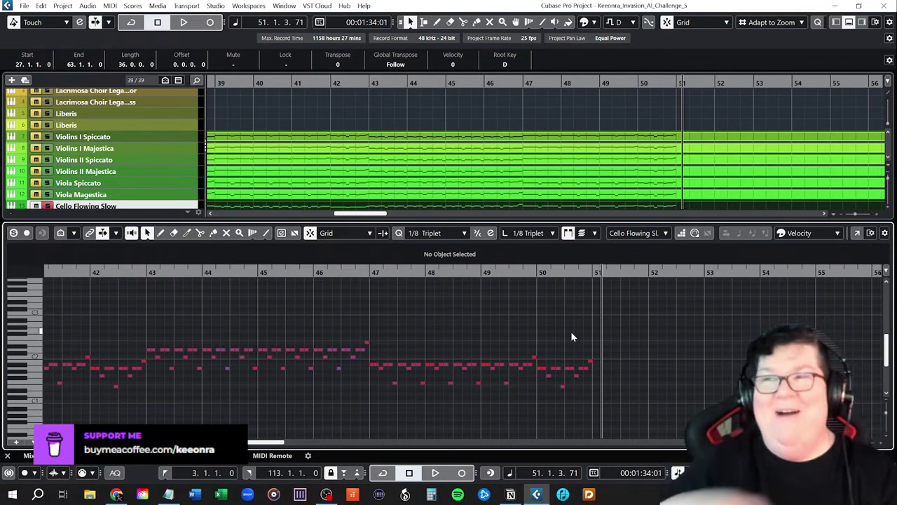
- Place the playhead just before the cello part's start at bar 27 and close the note editor
scroll(322, 338, "down", 6, "ctrl")
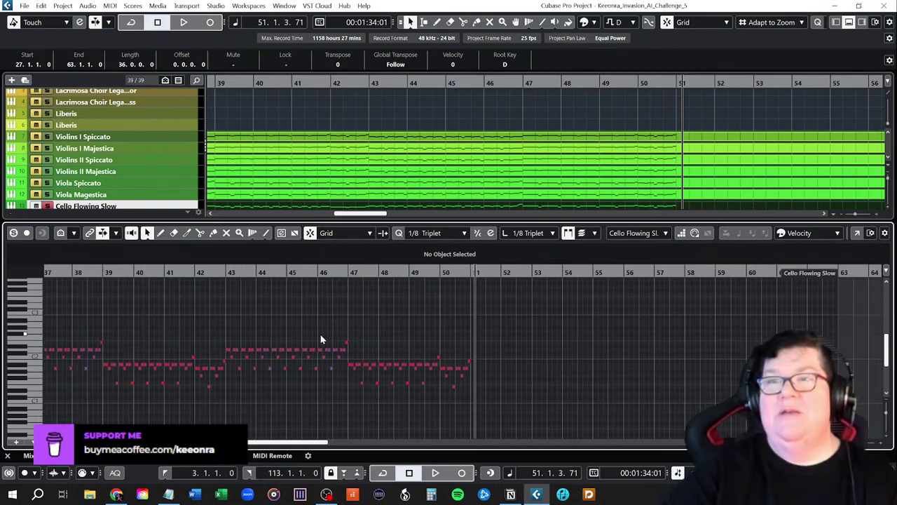
left_click_drag(330, 442, 301, 443)
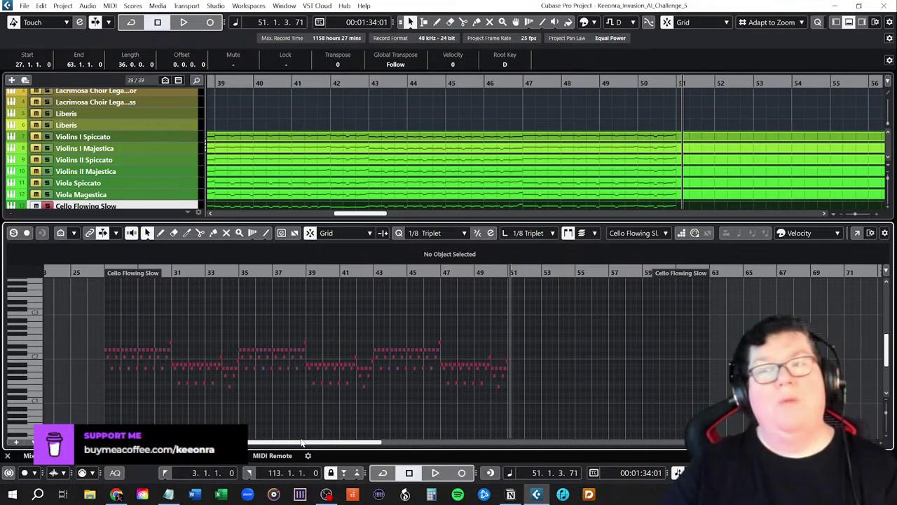
left_click(100, 277)
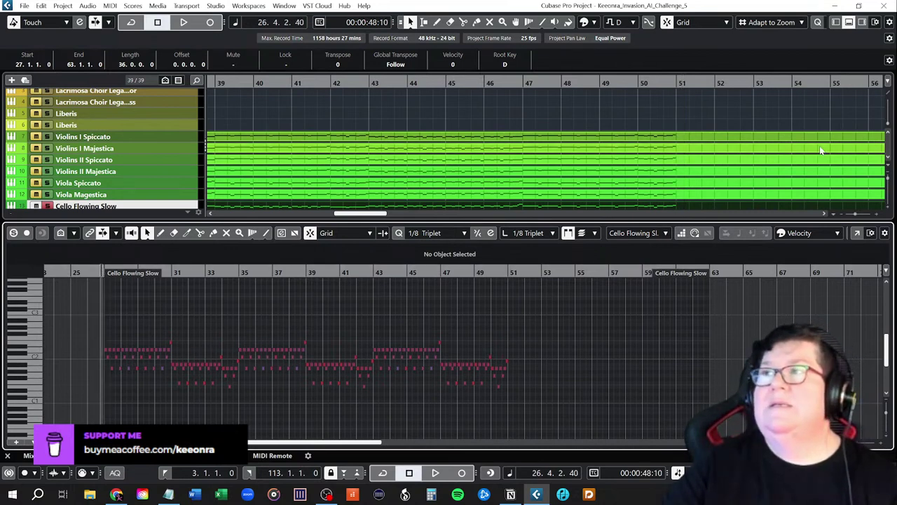
left_click(849, 25)
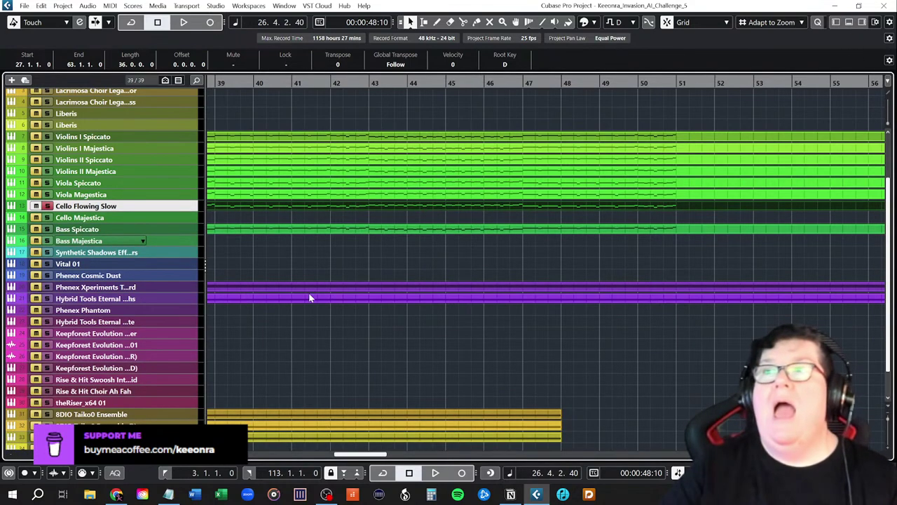
- Copy the edited Cello Flowing Slow part onto the Cello Majestica track, keeping its start at bar 27
scroll(266, 297, "right", 3)
scroll(266, 297, "left", 3)
scroll(267, 297, "left", 6)
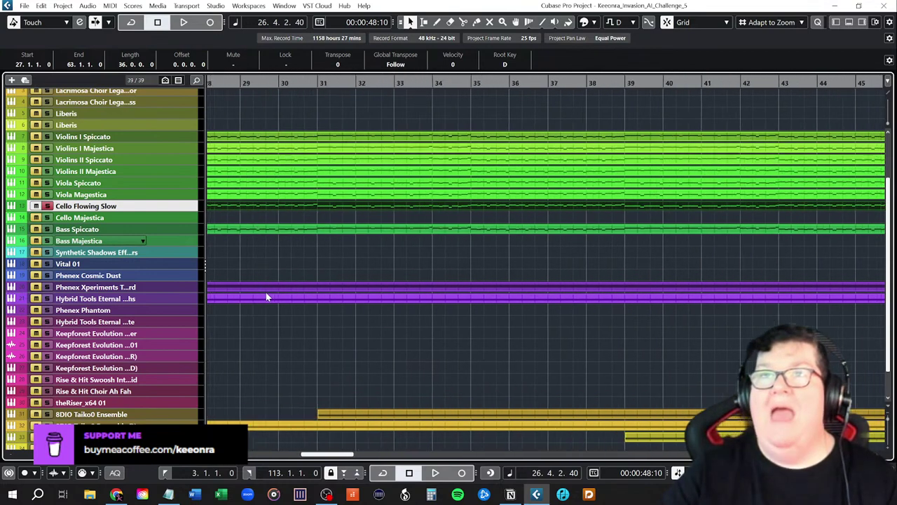
scroll(372, 295, "down", 2)
scroll(375, 293, "down", 2)
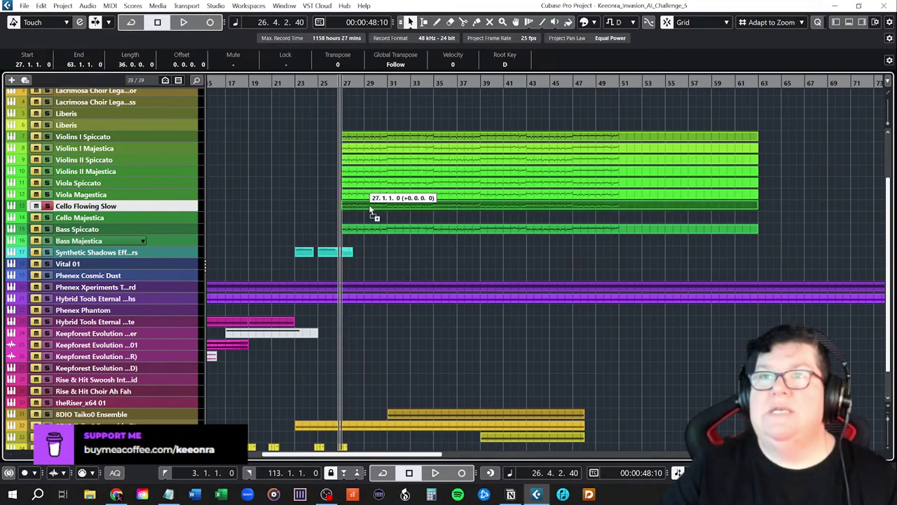
scroll(368, 285, "up", 5)
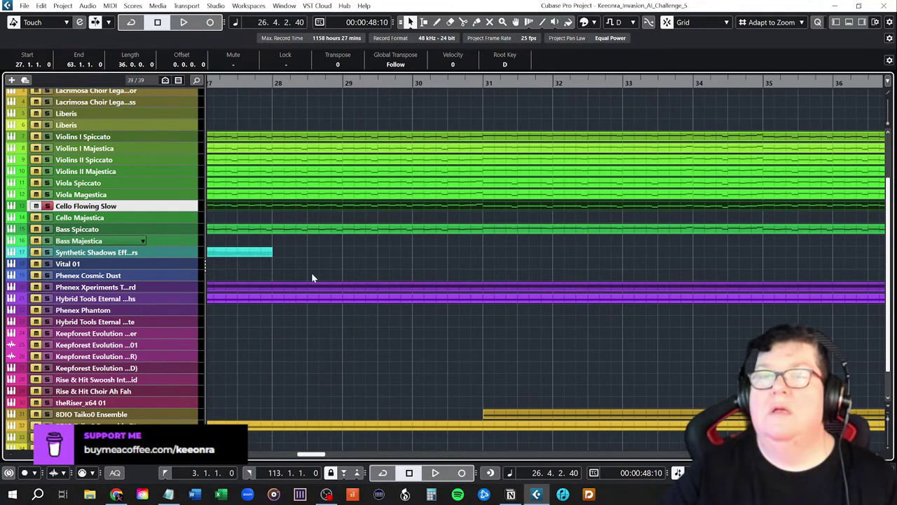
scroll(311, 275, "left", 3)
left_click_drag(442, 206, 445, 217)
left_click(532, 248)
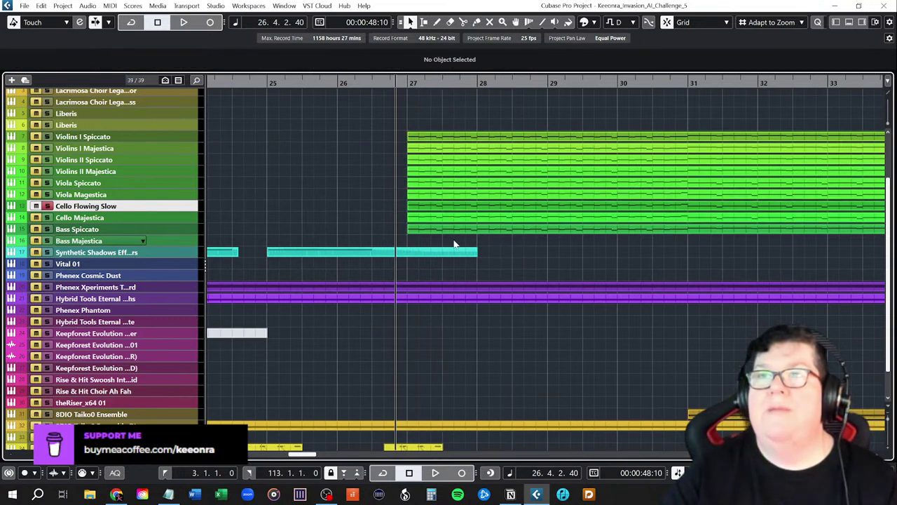
- Move the project playhead to bar 27, where the string parts begin
scroll(534, 264, "right", 2)
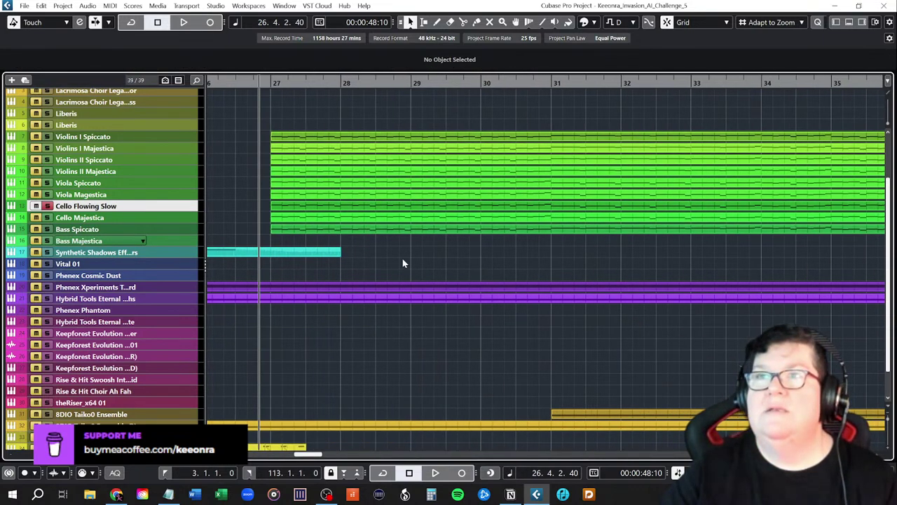
scroll(403, 260, "up", 1)
scroll(403, 259, "down", 3)
scroll(404, 258, "down", 5)
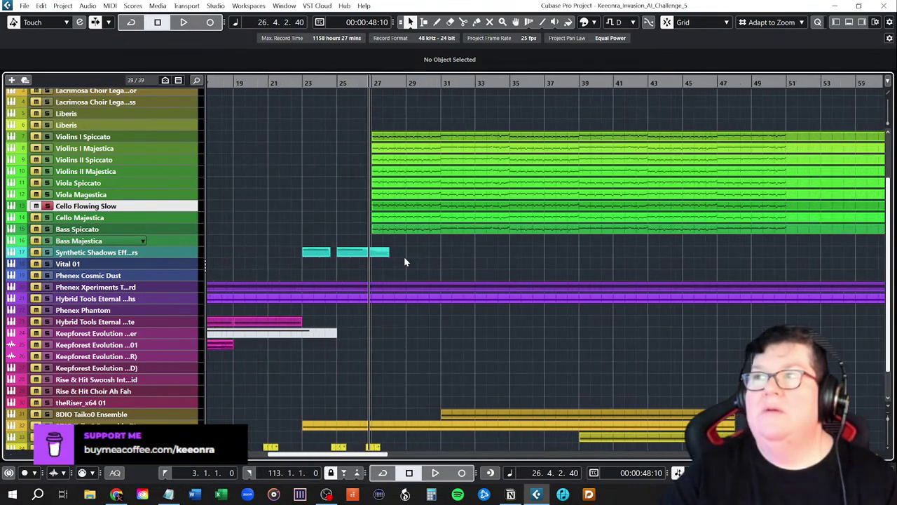
left_click(372, 82)
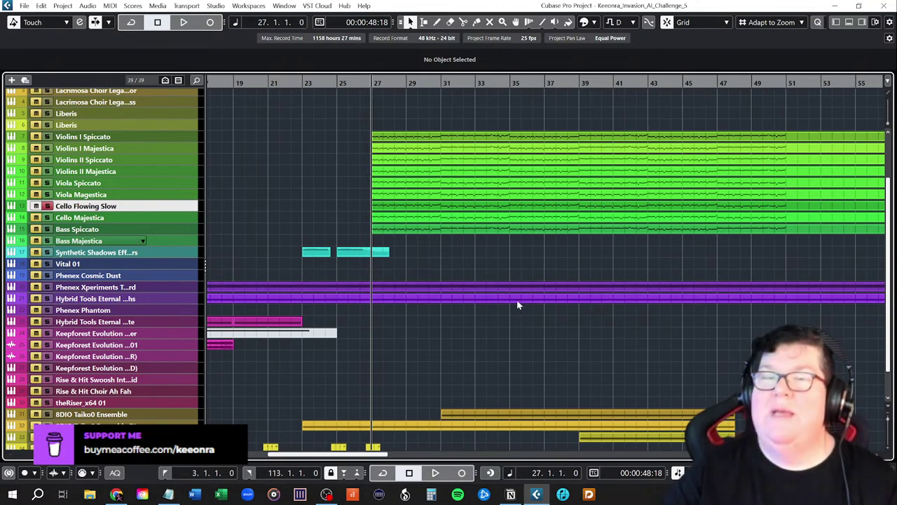
- Enlarge the Bass Spiccato track and open its part for note editing
scroll(513, 301, "up", 3)
scroll(512, 302, "down", 4)
scroll(510, 303, "right", 2)
scroll(510, 306, "left", 2)
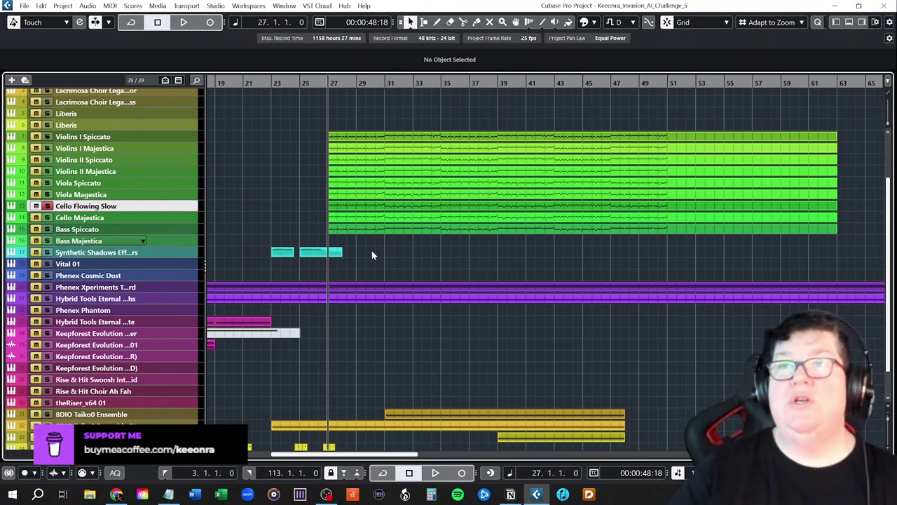
left_click_drag(190, 232, 190, 250)
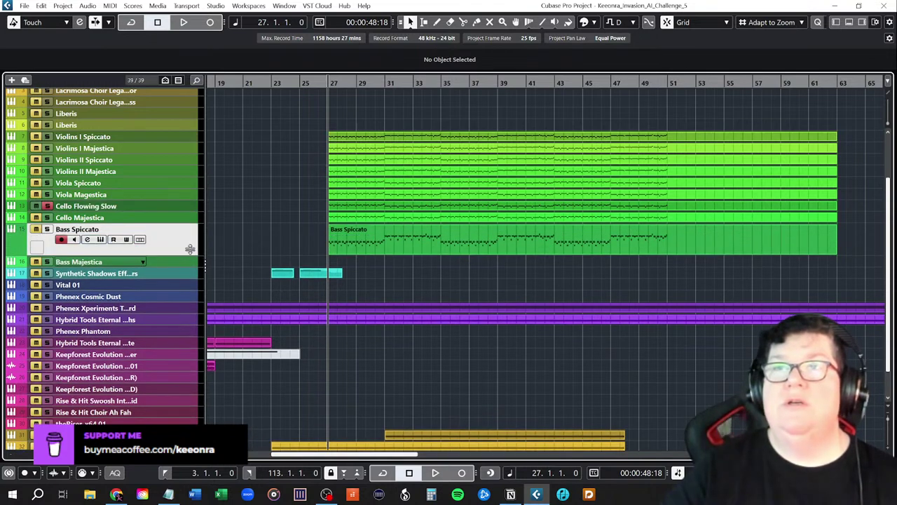
left_click(363, 248)
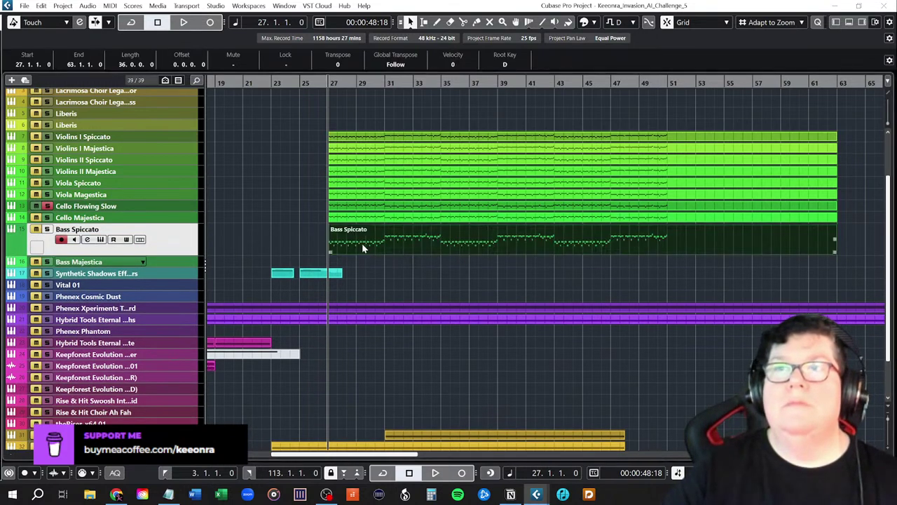
key("Return")
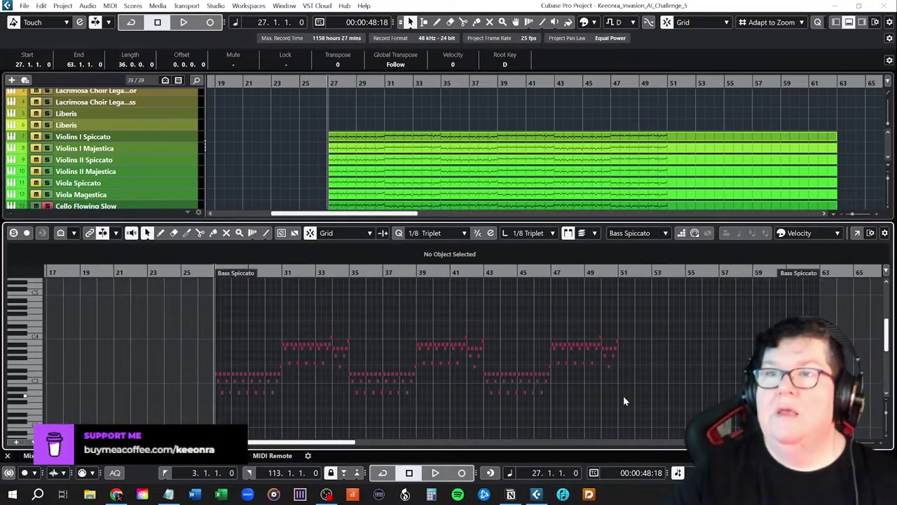
- Transpose the Bass Spiccato notes in bars 31 to 34 down one octave
scroll(623, 397, "down", 2)
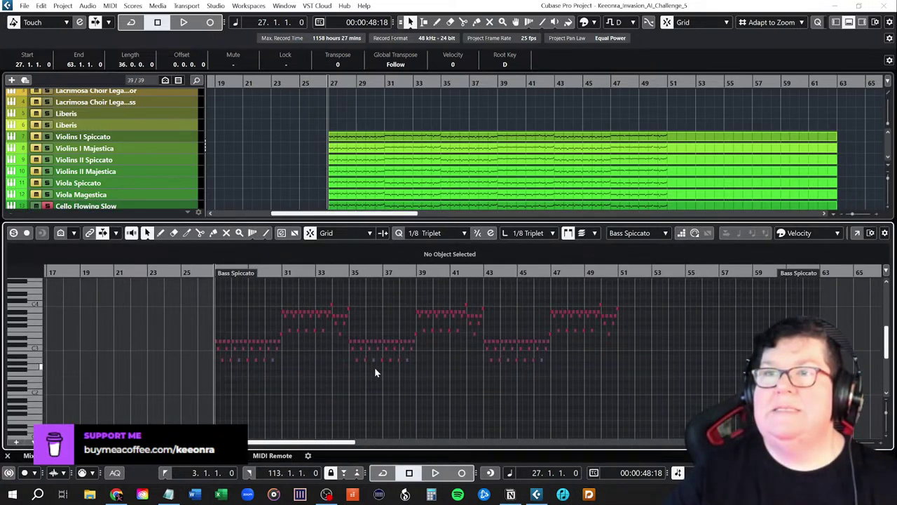
scroll(374, 366, "up", 2)
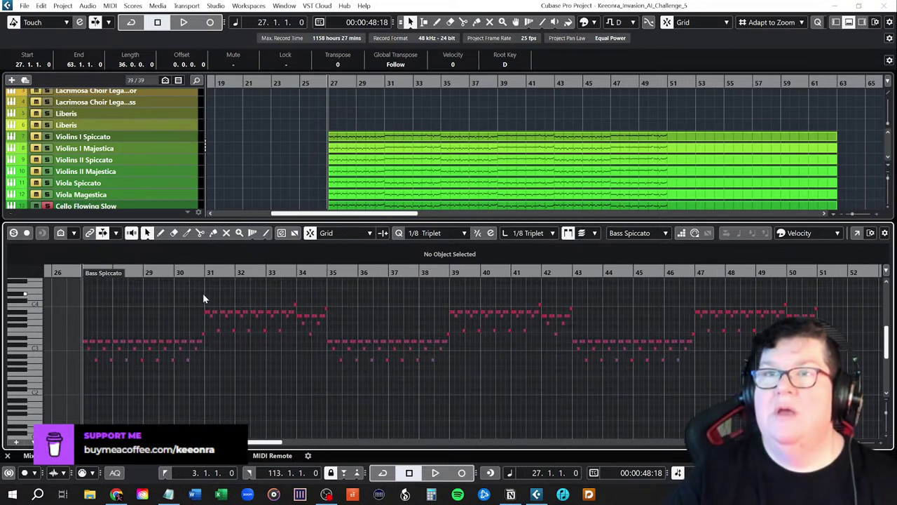
left_click_drag(247, 334, 324, 344)
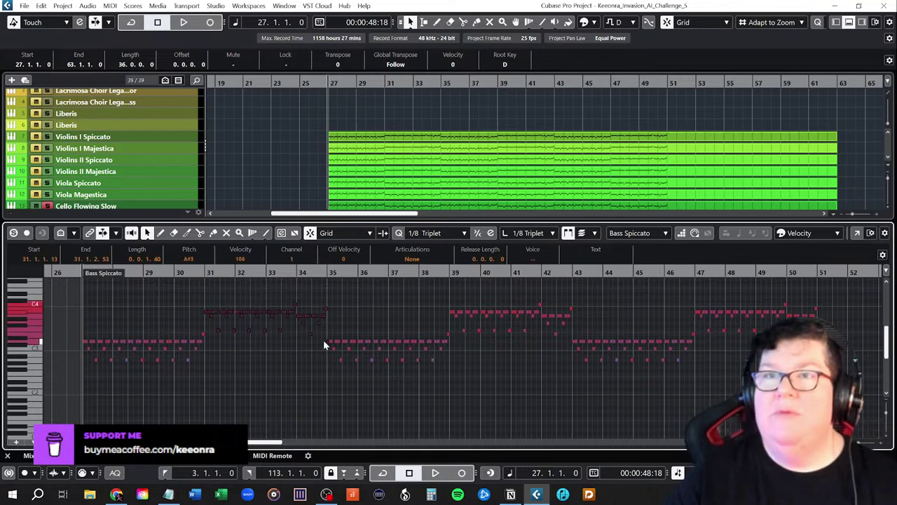
key("shift+Down")
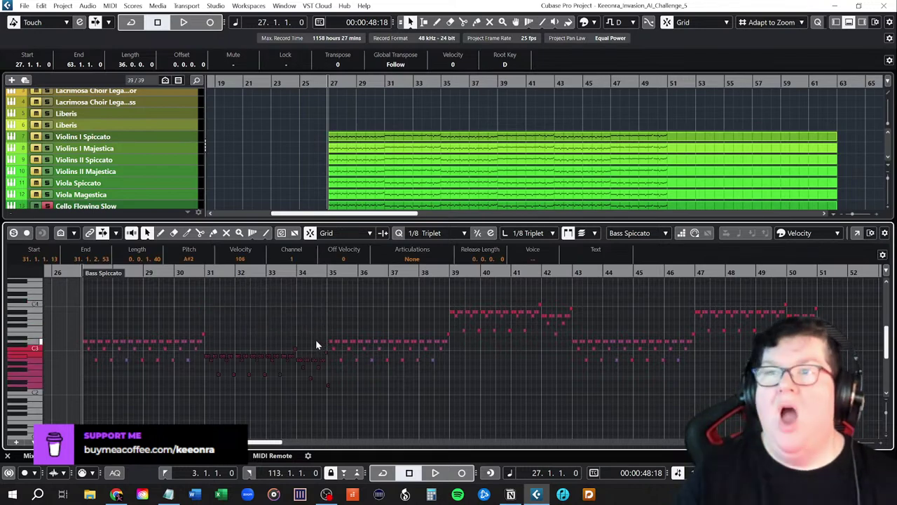
- Transpose the Bass Spiccato notes in bars 39 to 42 down one octave
scroll(551, 367, "up", 4)
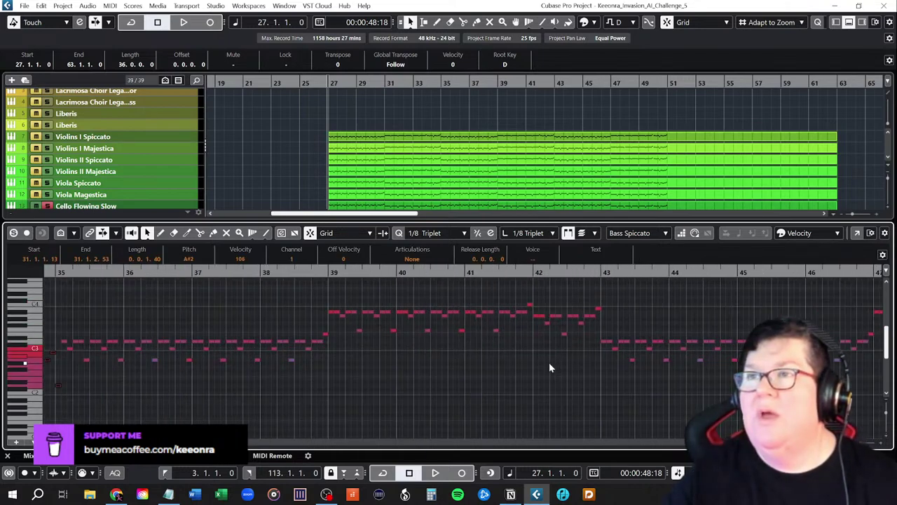
scroll(550, 367, "down", 3)
scroll(551, 368, "right", 2)
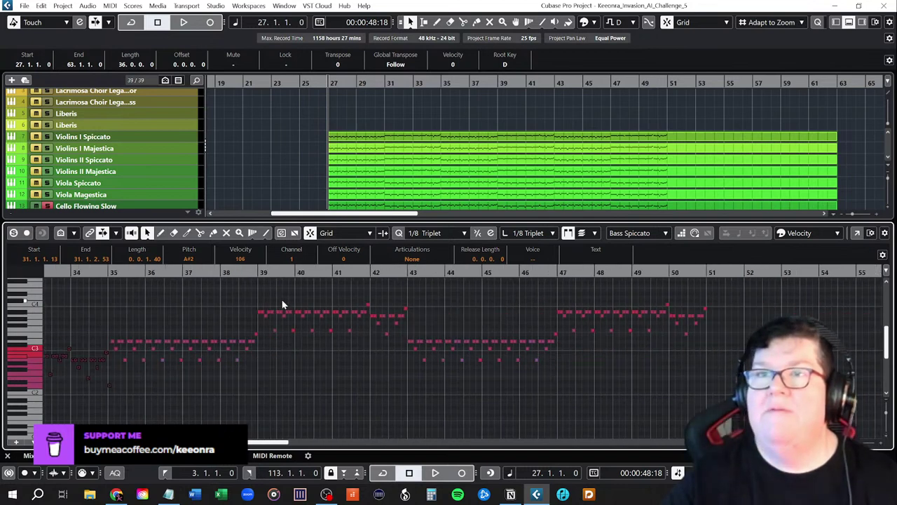
left_click(259, 297)
left_click_drag(297, 321, 407, 340)
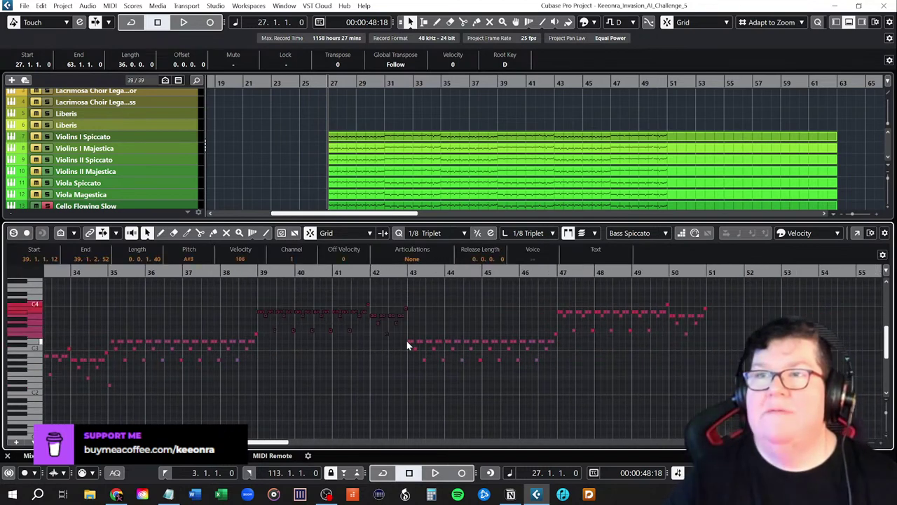
key("shift+Down")
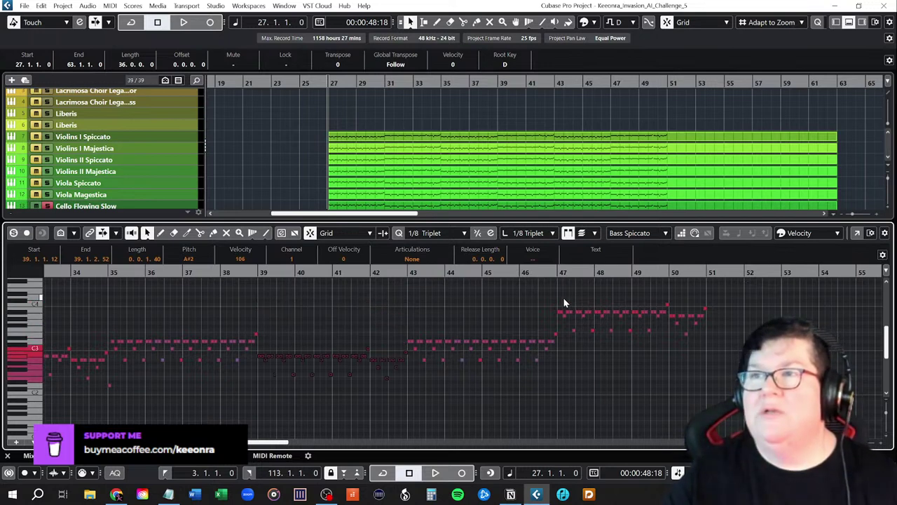
- Transpose the Bass Spiccato notes in bars 47 to 50 down one octave and clear the note selection
left_click_drag(557, 294, 715, 353)
left_click(638, 361)
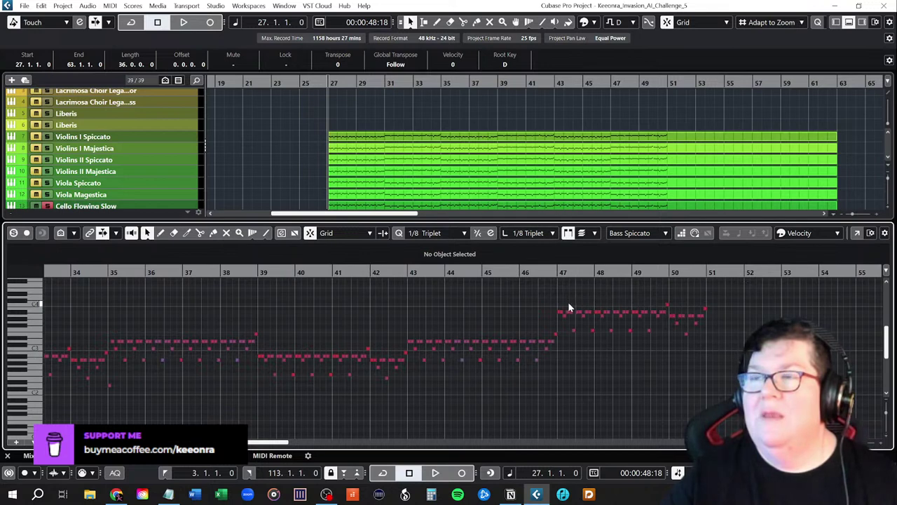
left_click_drag(558, 304, 710, 346)
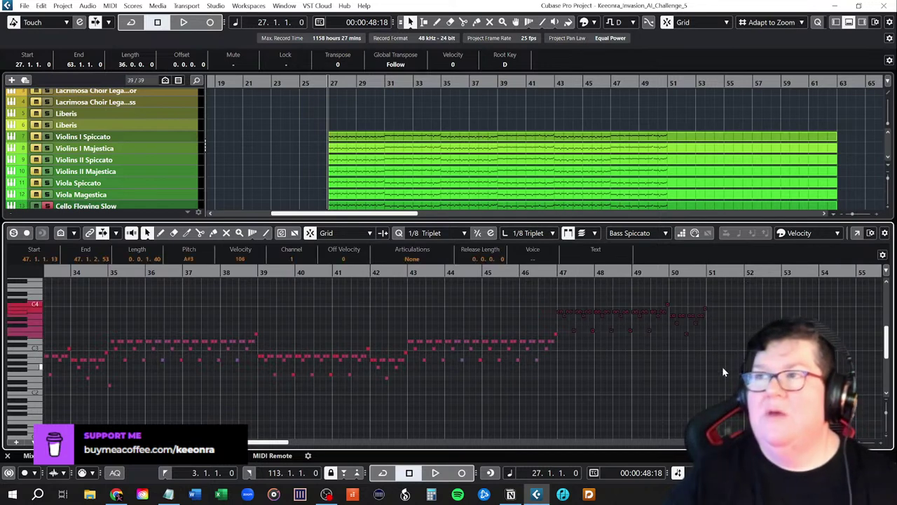
key("shift+Down")
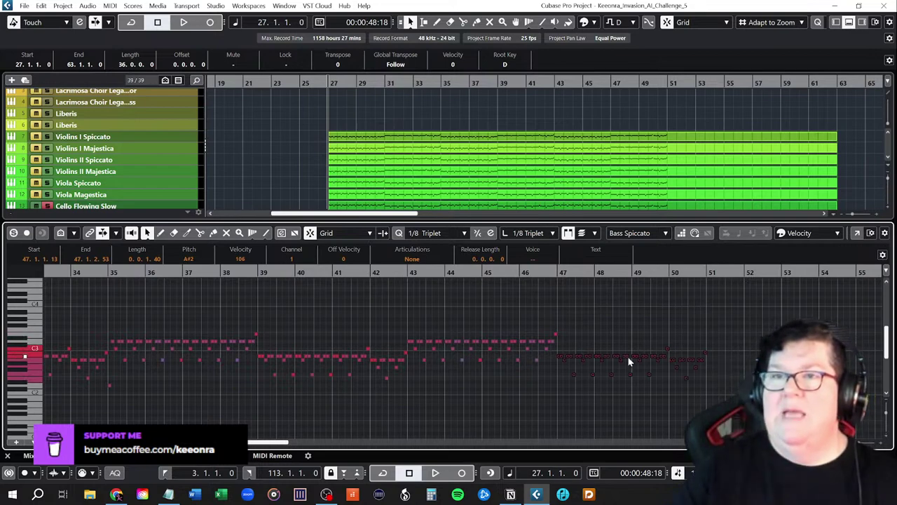
left_click_drag(281, 443, 249, 441)
scroll(293, 363, "down", 4)
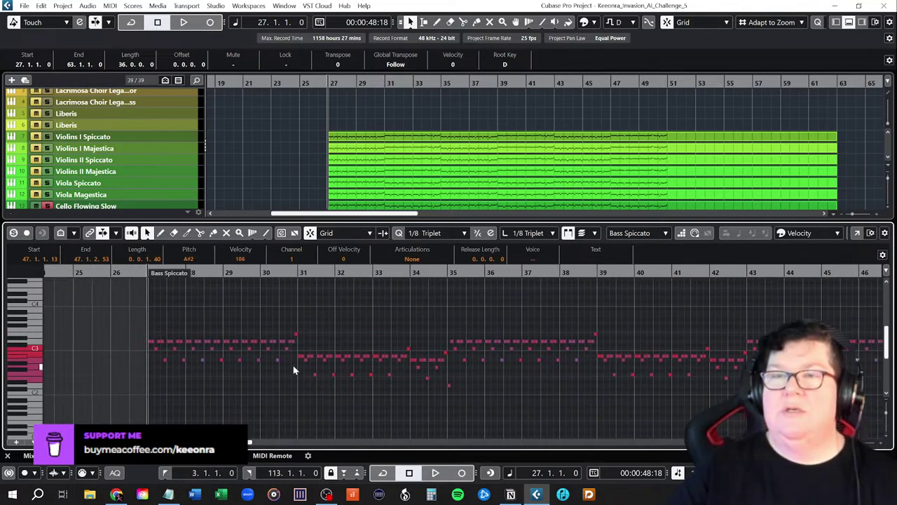
left_click(285, 393)
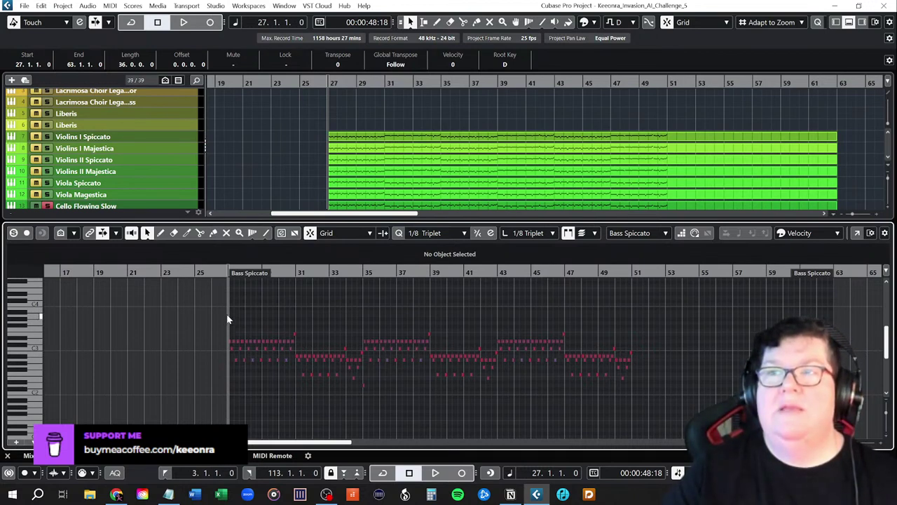
- Transpose all notes of the Bass Spiccato part from bar 27 to bar 50 down one octave
left_click_drag(249, 335, 661, 412)
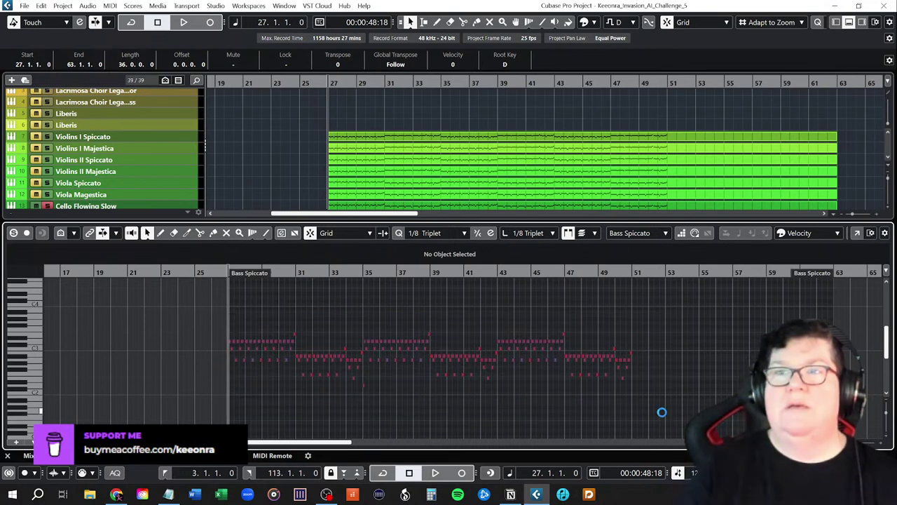
key("shift+Down")
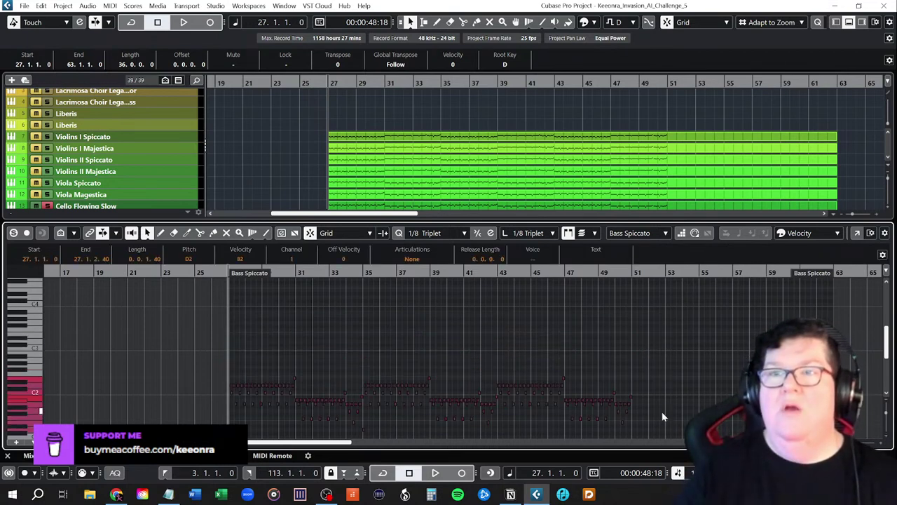
scroll(625, 374, "down", 3)
scroll(626, 374, "up", 2)
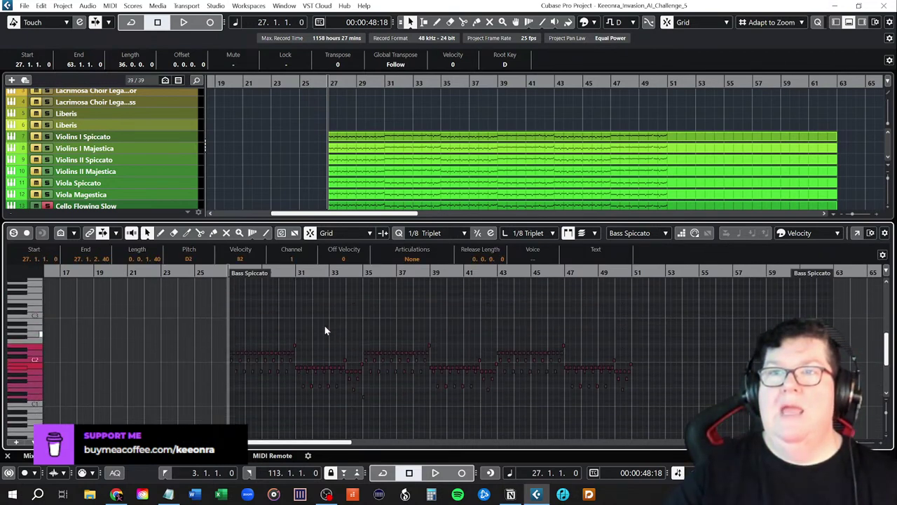
left_click(331, 333)
- Play the project from bar 27 with Cello Flowing Slow soloed, and bring the Bass Spiccato track into view
key("space")
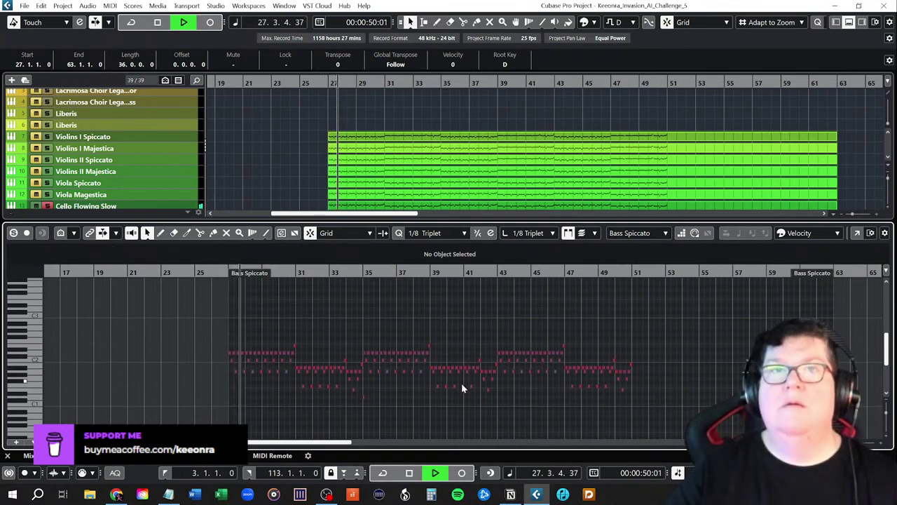
scroll(190, 170, "down", 2)
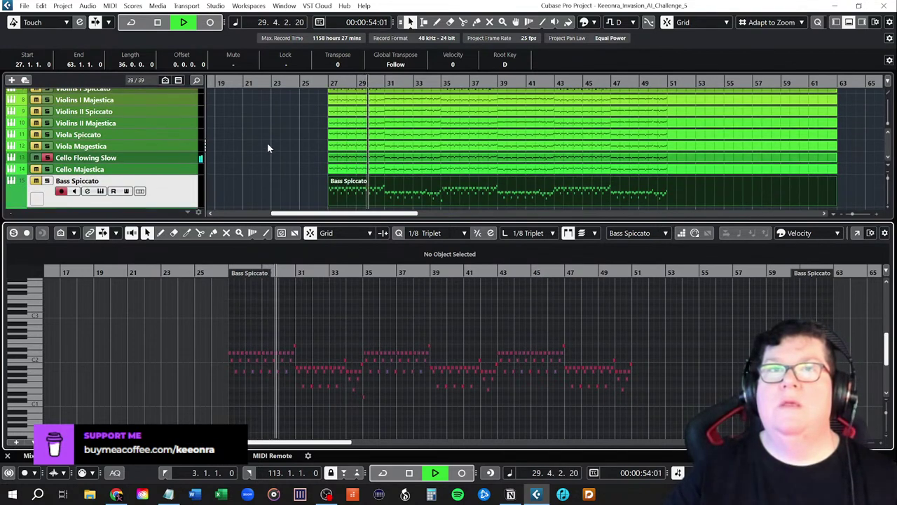
key("space")
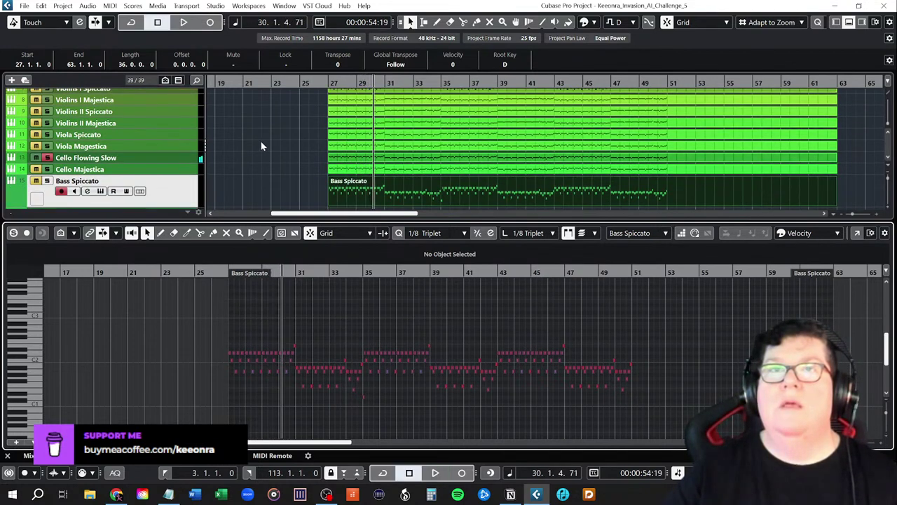
- Switch the solo from Cello Flowing Slow to Bass Spiccato and listen to the bass part from about bar 27
left_click(48, 158)
left_click(47, 181)
left_click(226, 272)
key("space")
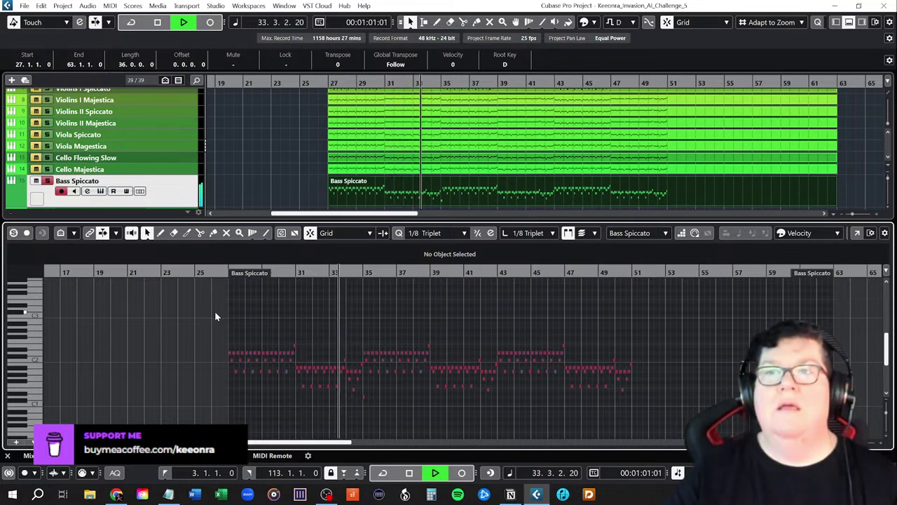
key("space")
- Solo Cello Flowing Slow along with Bass Spiccato and listen to both parts together from just before bar 27
left_click(225, 272)
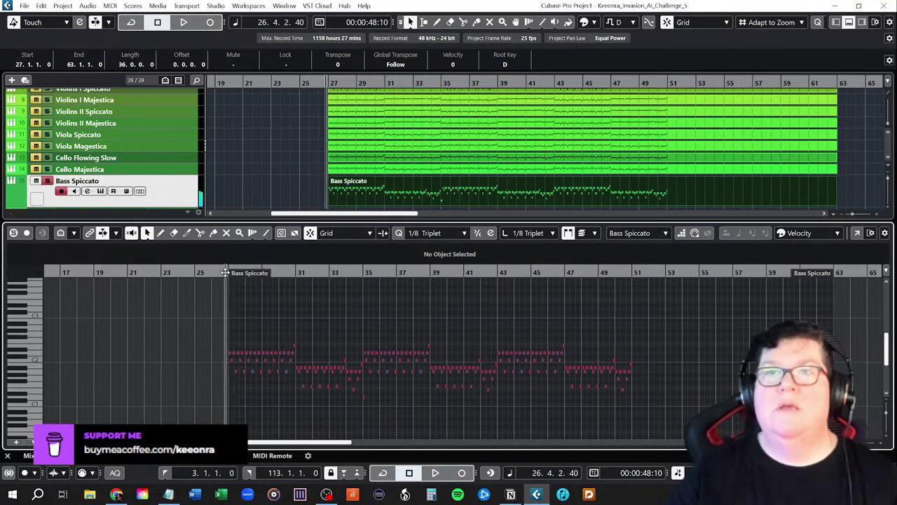
left_click(47, 157)
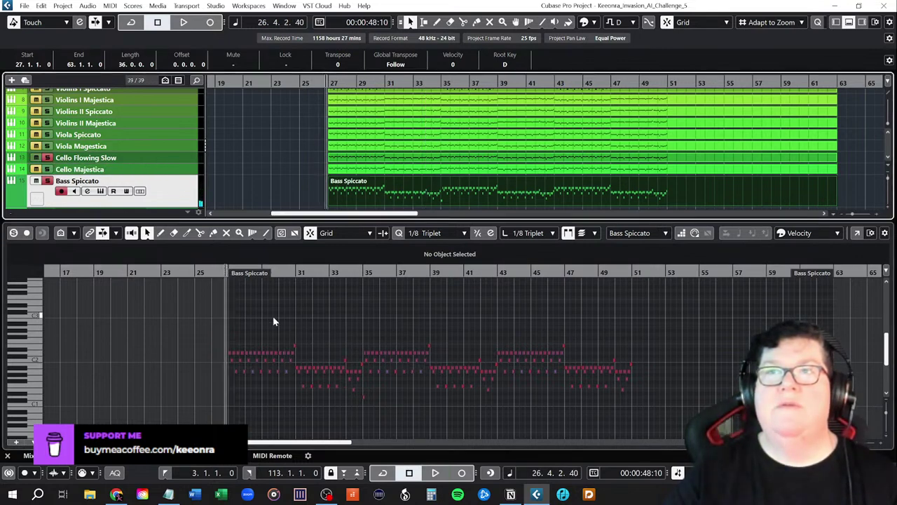
key("space")
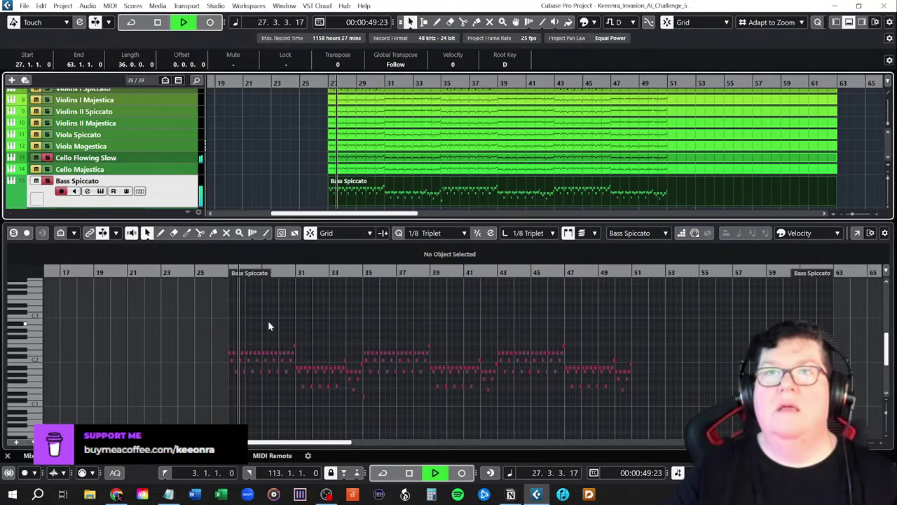
key("space")
- Turn off solo on the Cello Flowing Slow and Bass Spiccato tracks
left_click(47, 180)
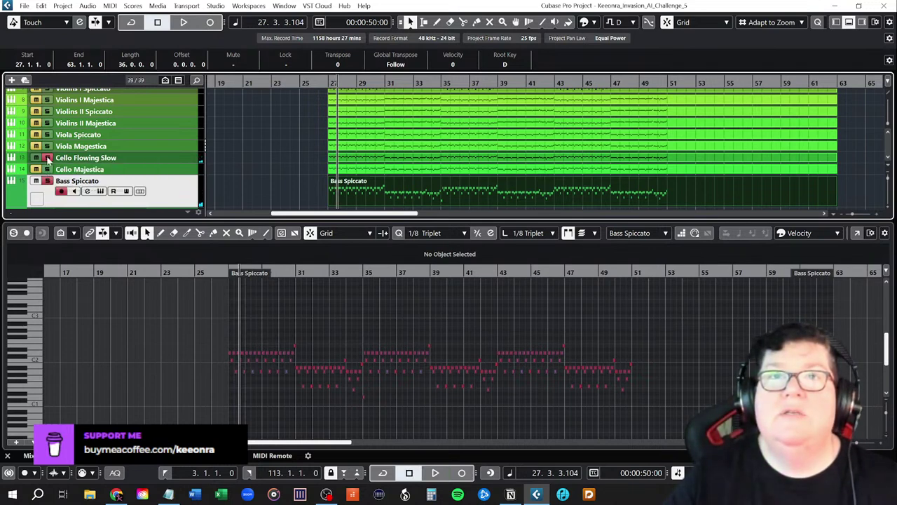
left_click(48, 181)
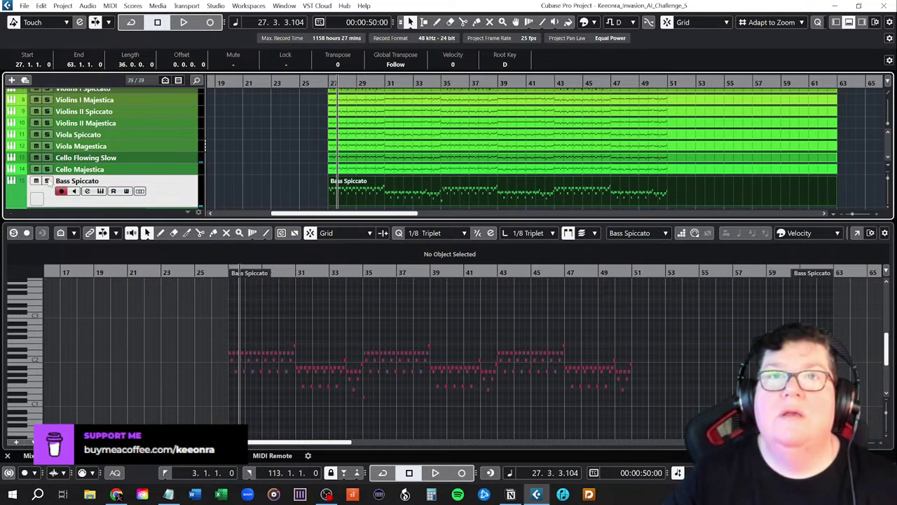
left_click(375, 160)
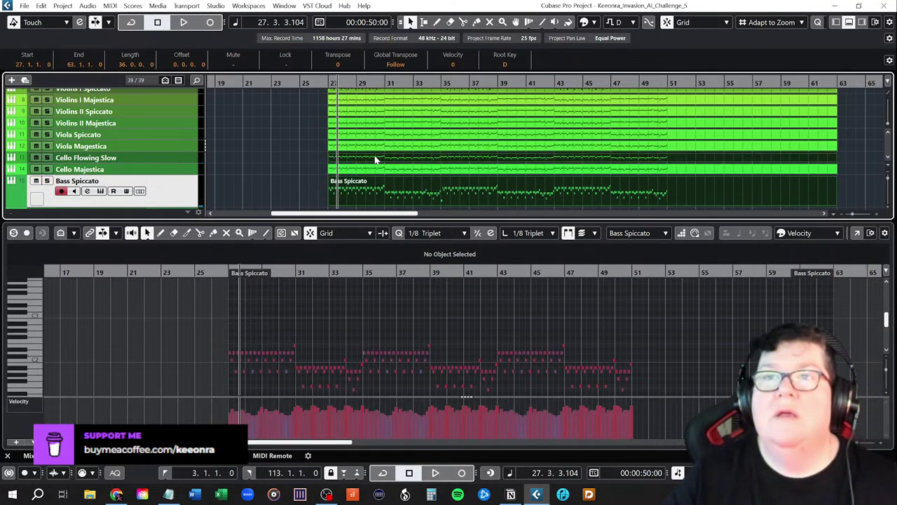
scroll(406, 319, "up", 10)
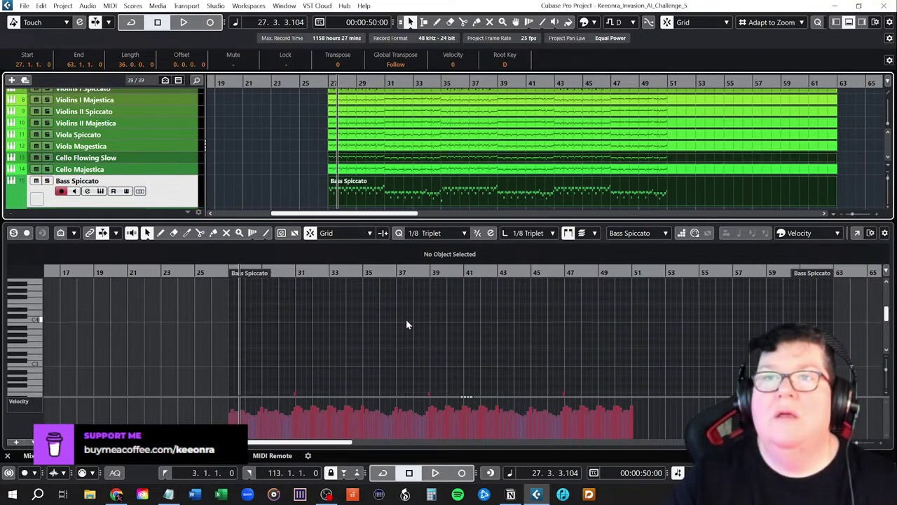
scroll(405, 327, "down", 10)
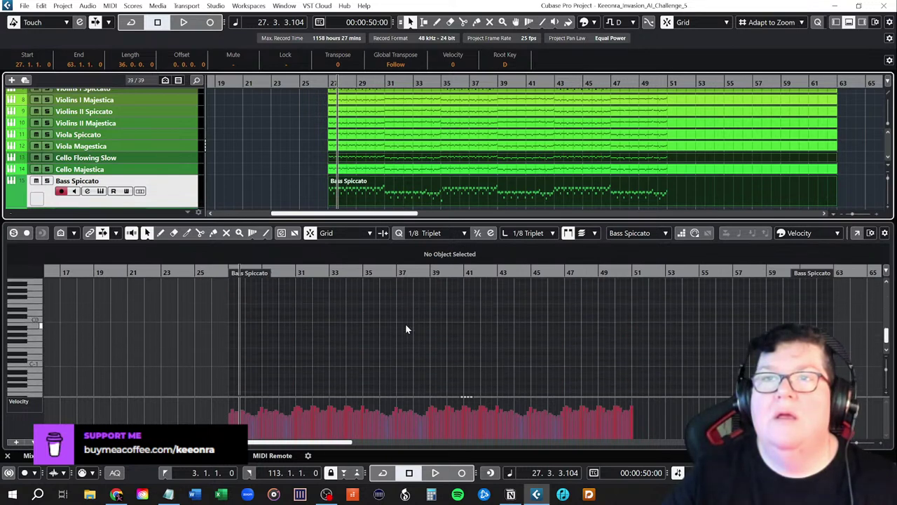
scroll(405, 324, "up", 2)
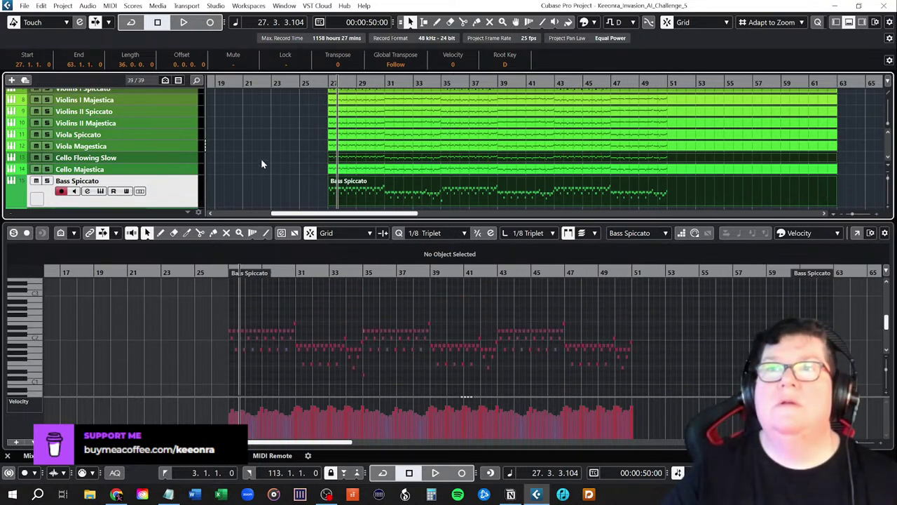
left_click(261, 159)
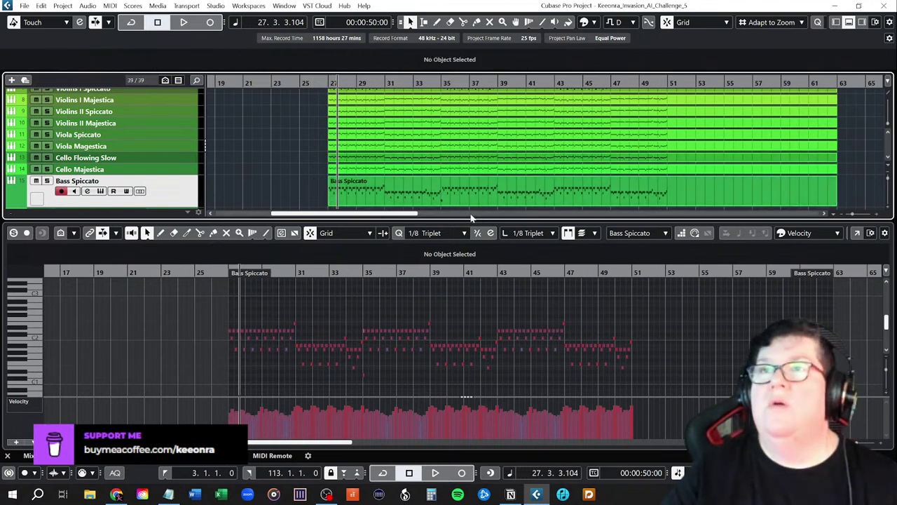
- Audition a low key on the Bass Spiccato part and transpose all of its notes down a further octave
left_click(359, 198)
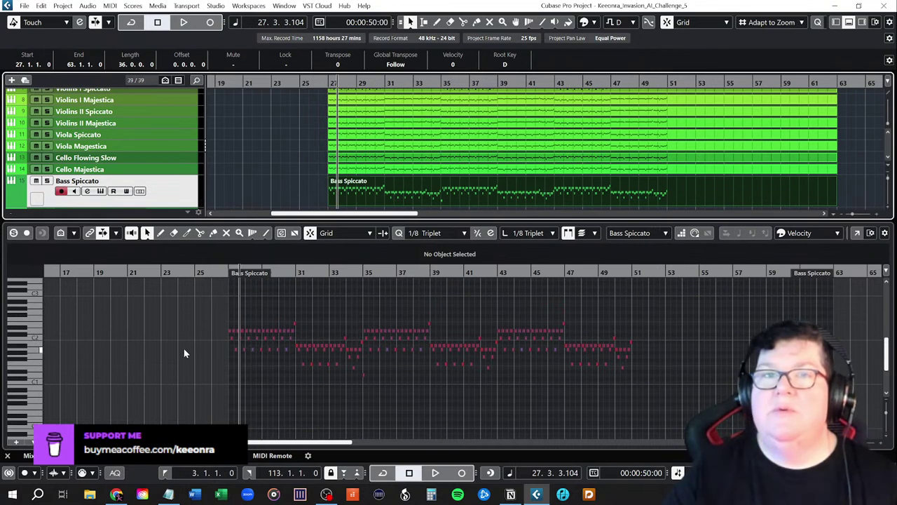
left_click(35, 419)
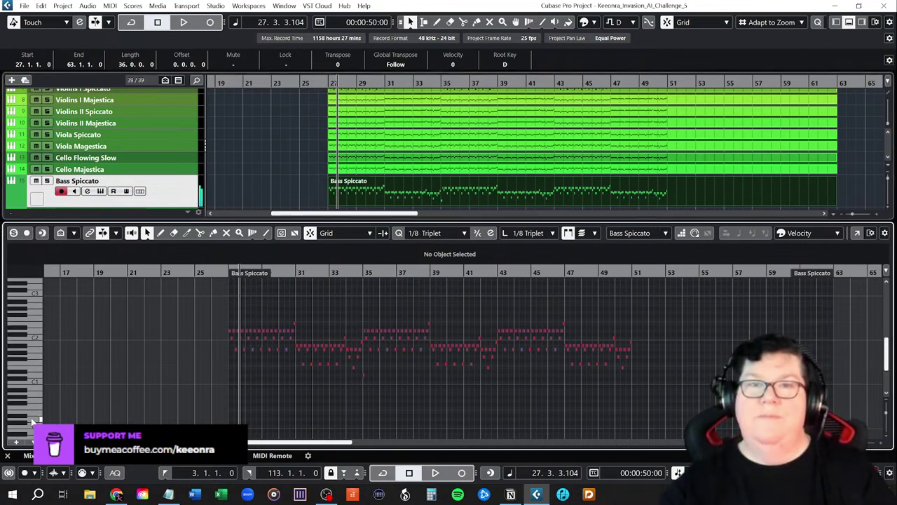
left_click_drag(219, 298, 640, 389)
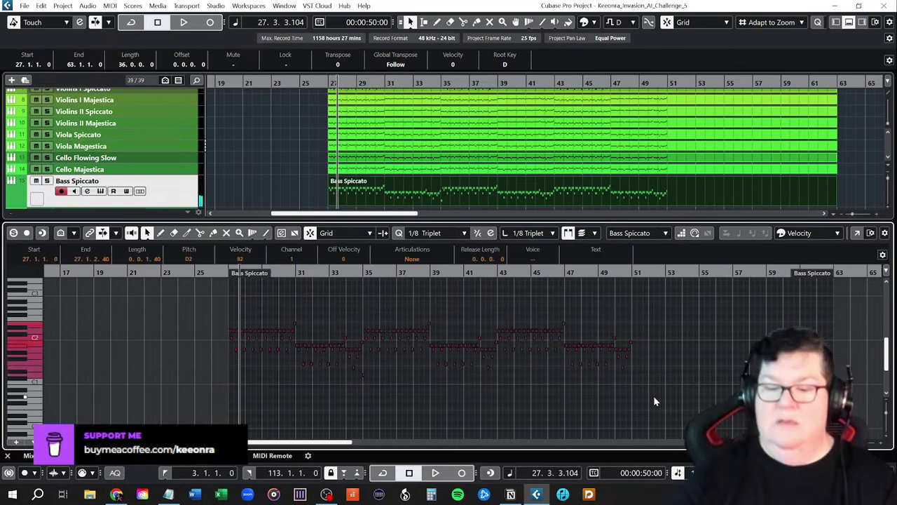
scroll(653, 395, "up", 2)
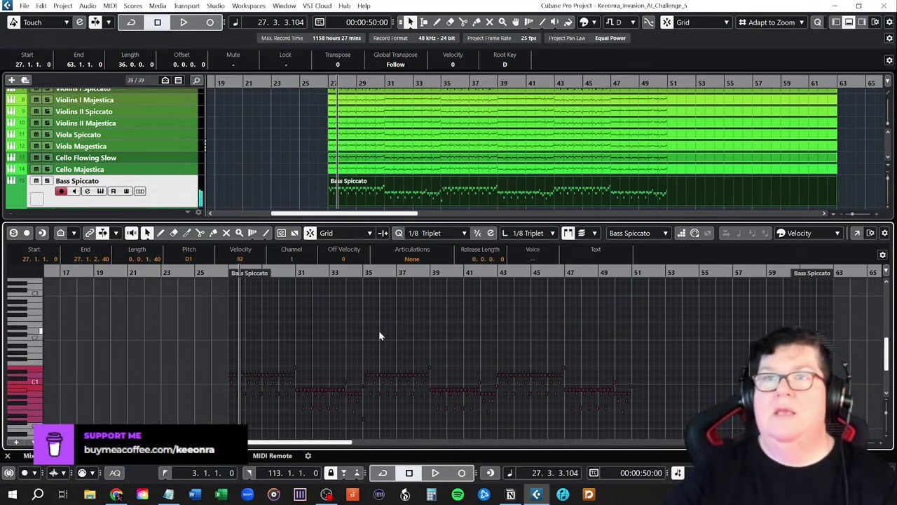
- Solo Bass Spiccato, listen to the lowered part from just before bar 27, and return the playhead to that point
left_click(227, 273)
key("space")
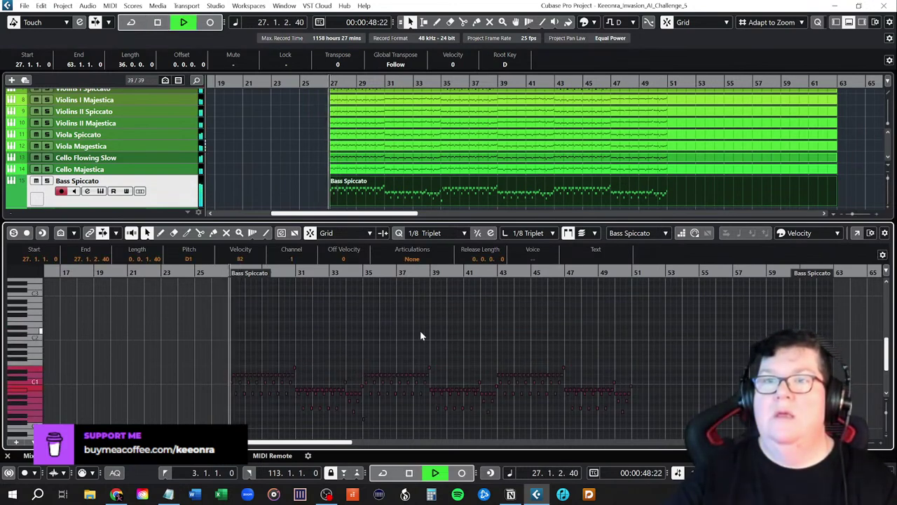
left_click(48, 182)
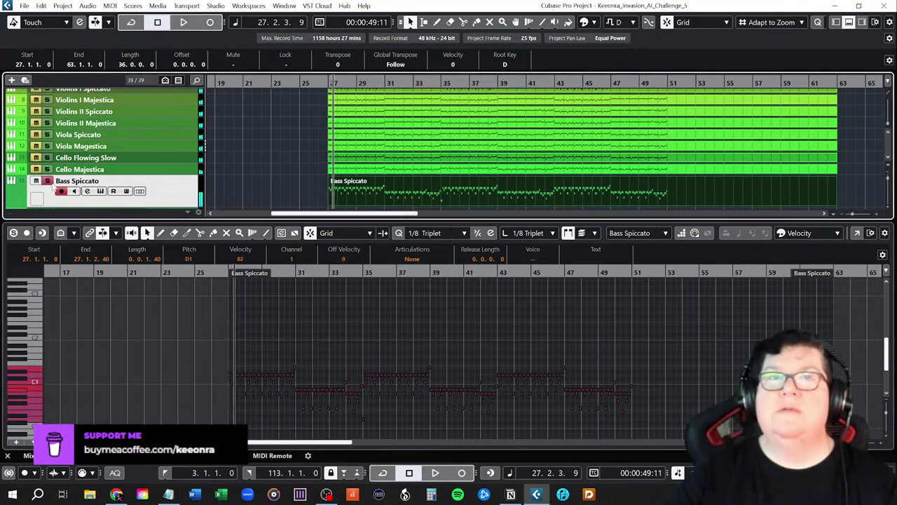
key("space")
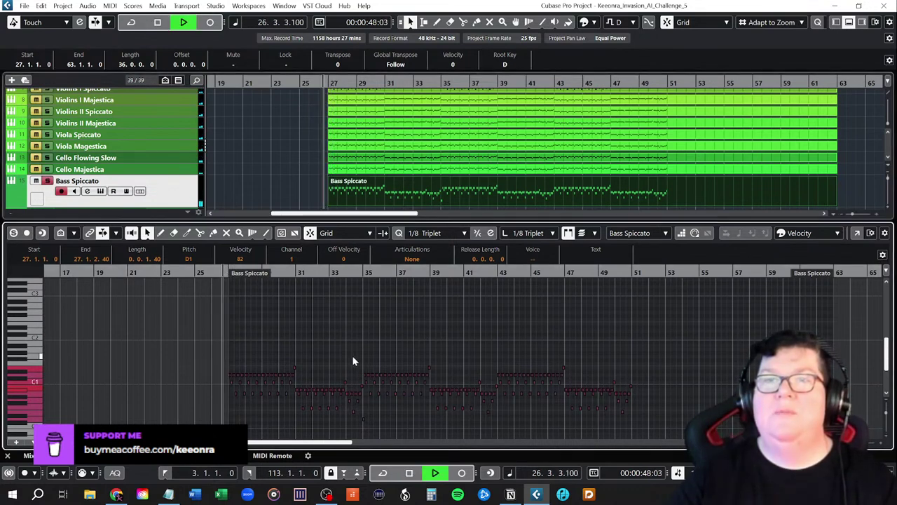
scroll(671, 356, "down", 2)
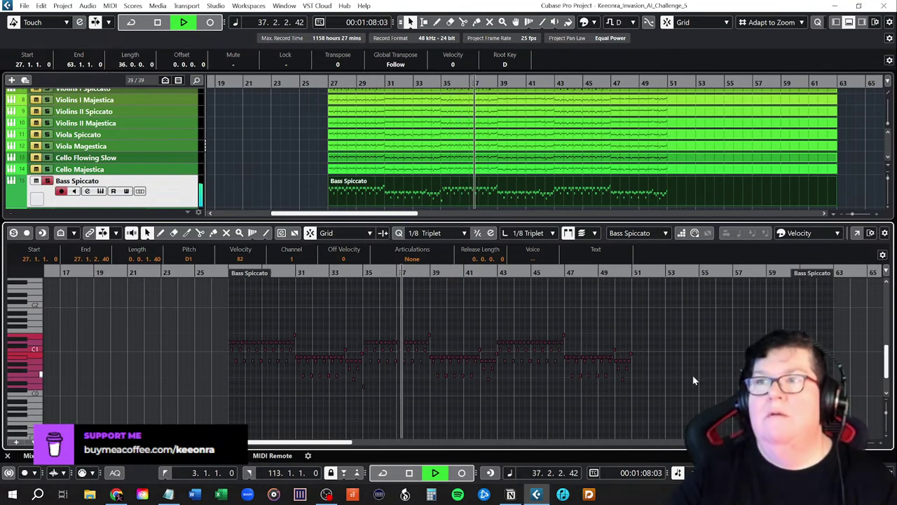
key("space")
left_click(224, 274)
left_click(221, 320)
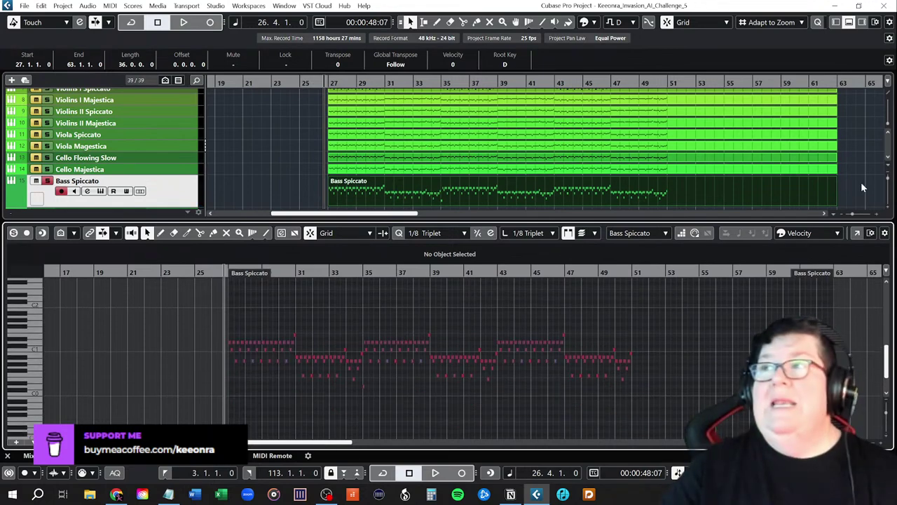
- Close the lower editor and copy the Bass Spiccato part onto the Bass Majestica track, starting at bar 27
left_click(862, 23)
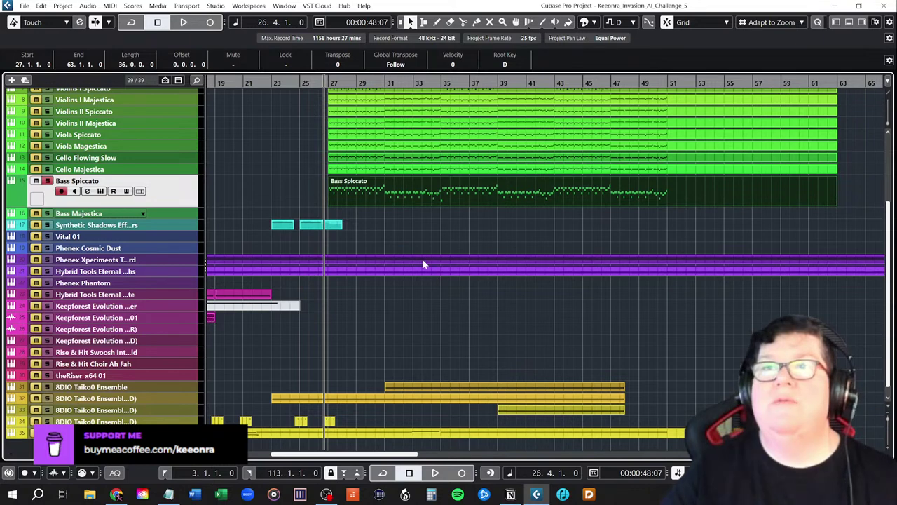
left_click_drag(191, 218, 190, 229)
scroll(415, 261, "up", 2)
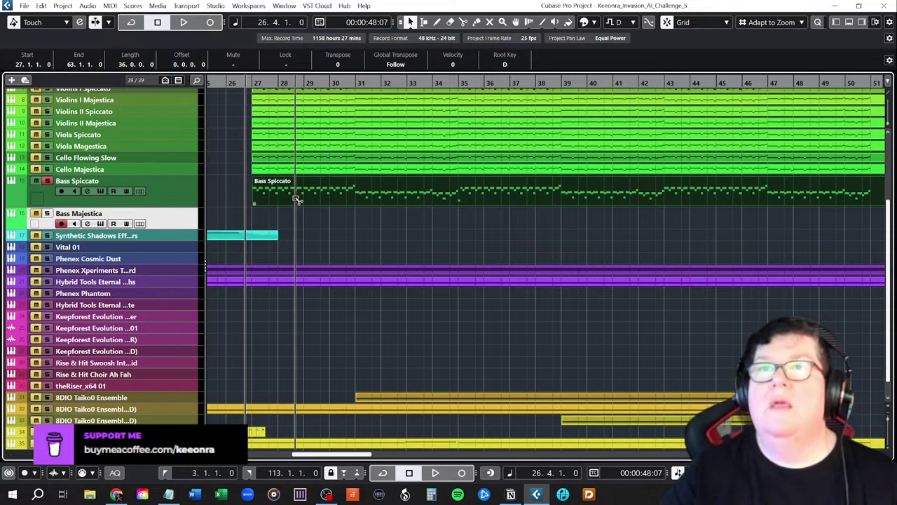
left_click(252, 82)
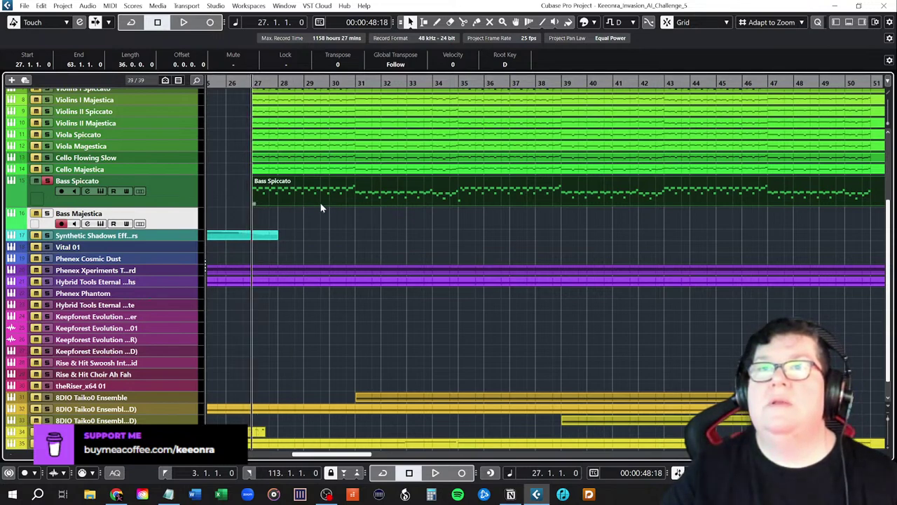
left_click_drag(320, 198, 318, 215)
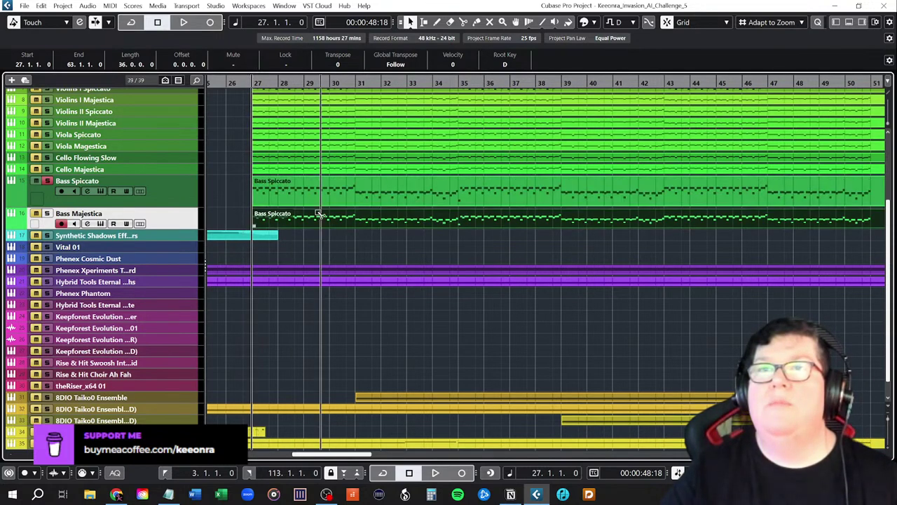
left_click(326, 256)
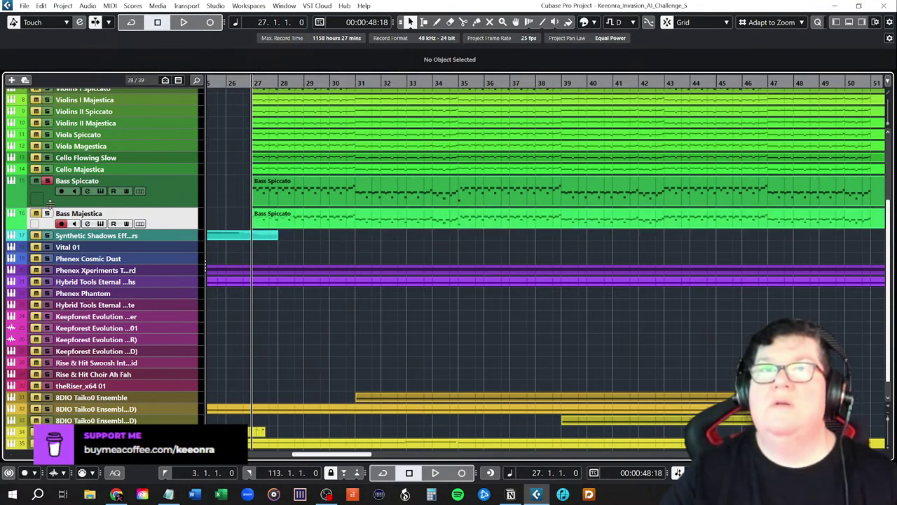
- Open the Violins I Spiccato part in the Key Editor to examine its note range, and close the editor
scroll(77, 204, "up", 2)
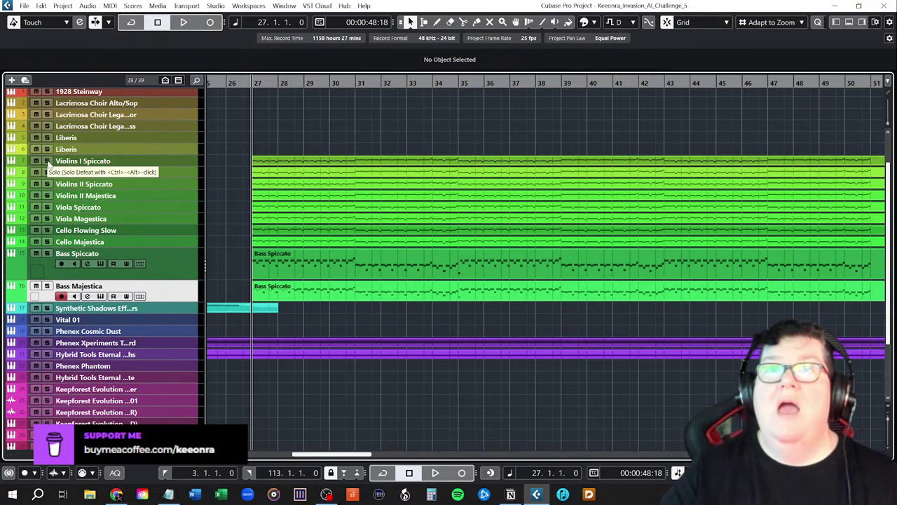
left_click(288, 162)
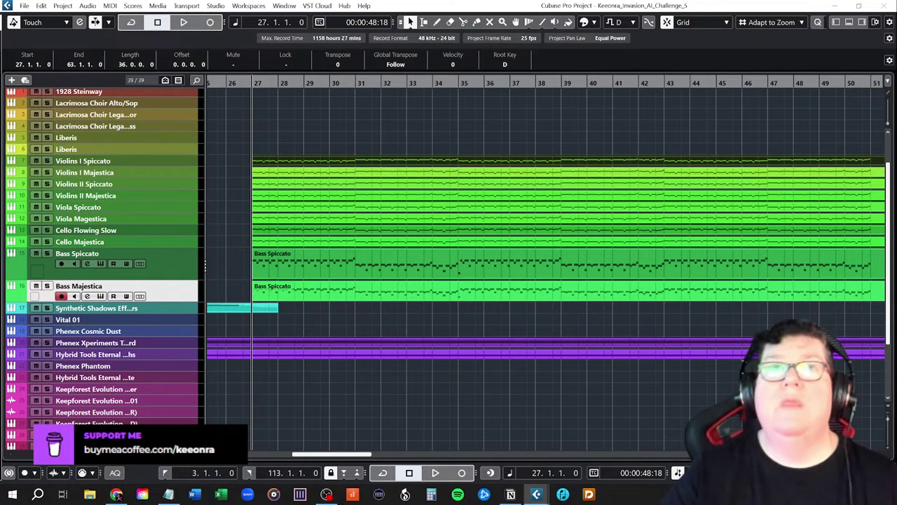
double_click(288, 162)
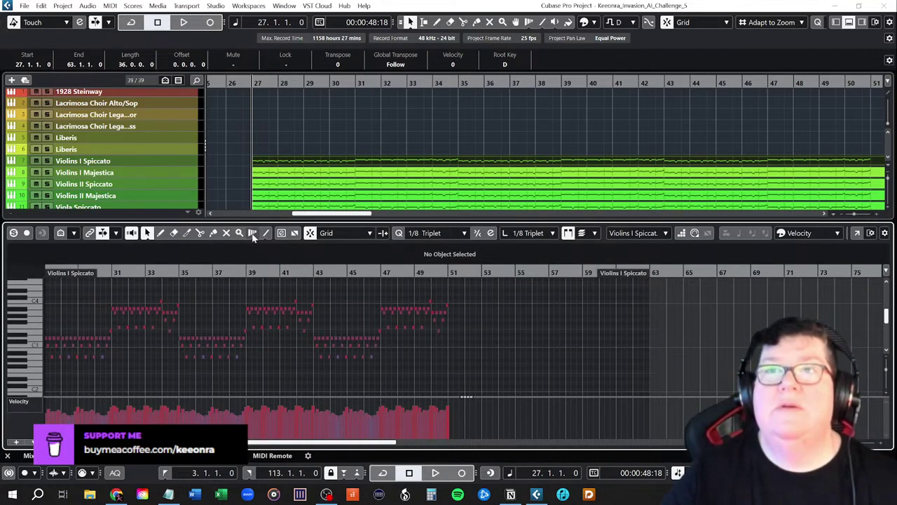
left_click(849, 22)
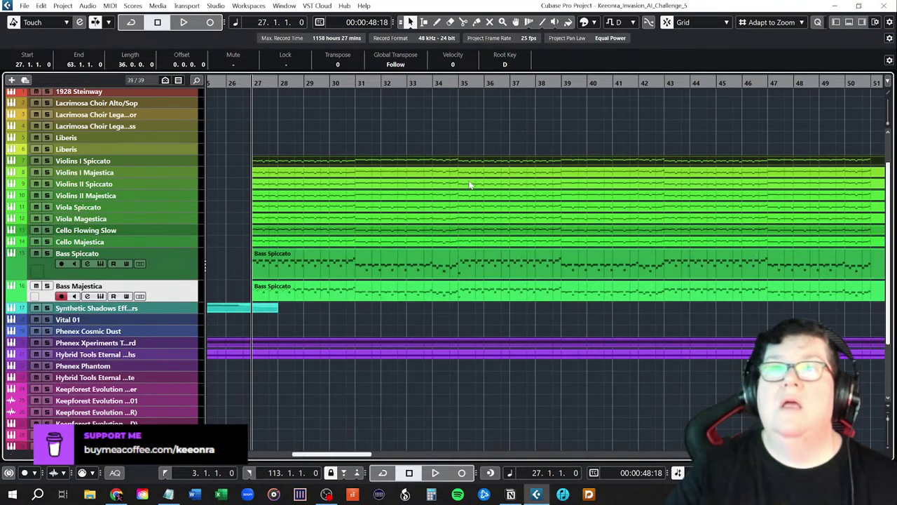
- Open the Viola Spiccato part in the Key Editor, examine its note range against the keyboard, and close the editor
left_click(172, 173)
left_click(170, 183)
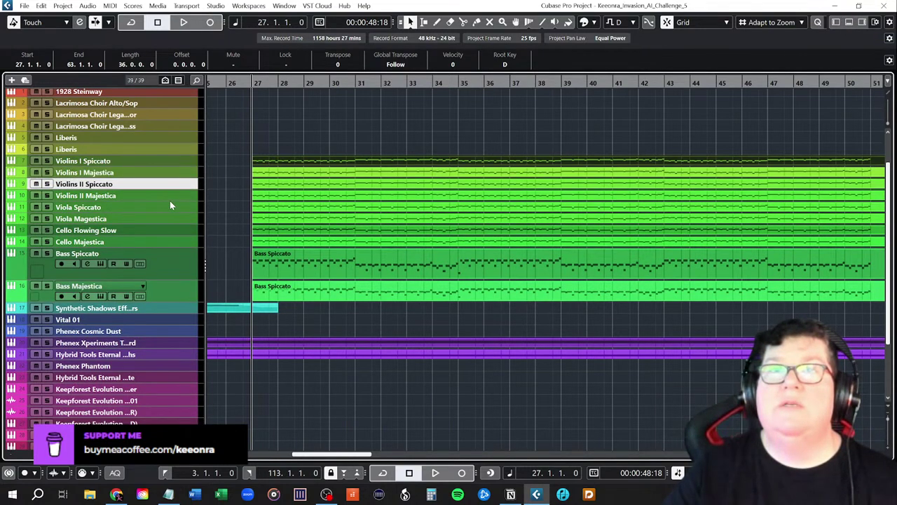
left_click(170, 199)
left_click(175, 207)
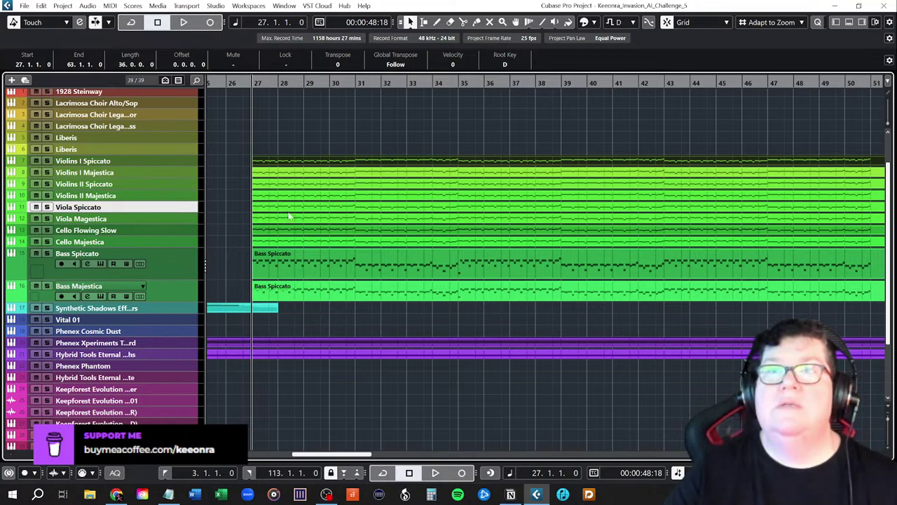
left_click(293, 210)
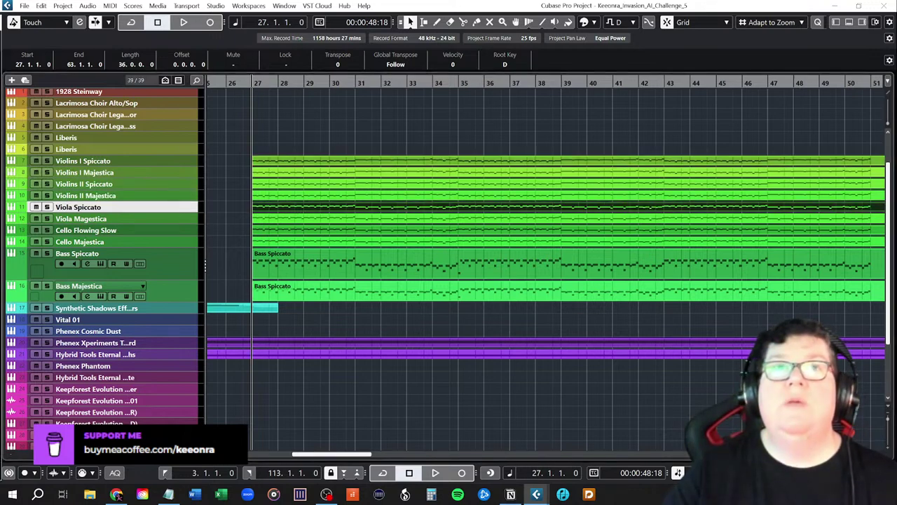
key("Return")
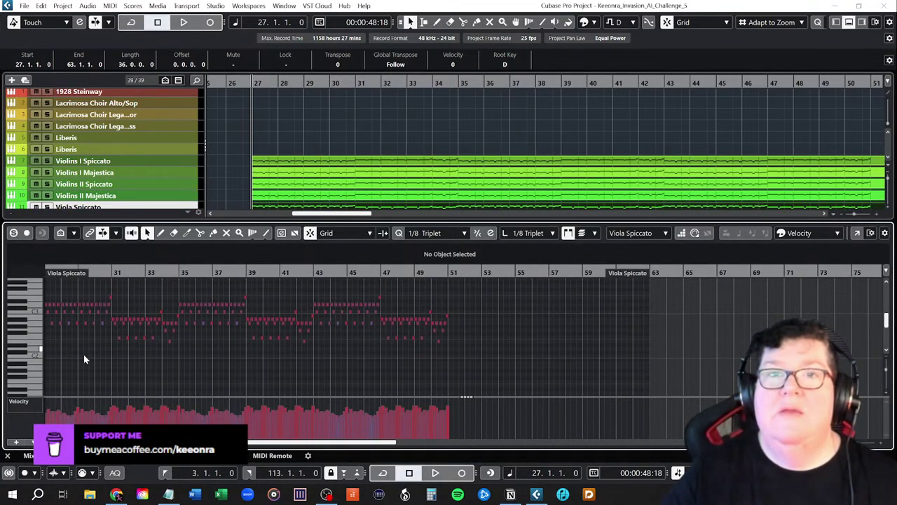
scroll(76, 308, "up", 3)
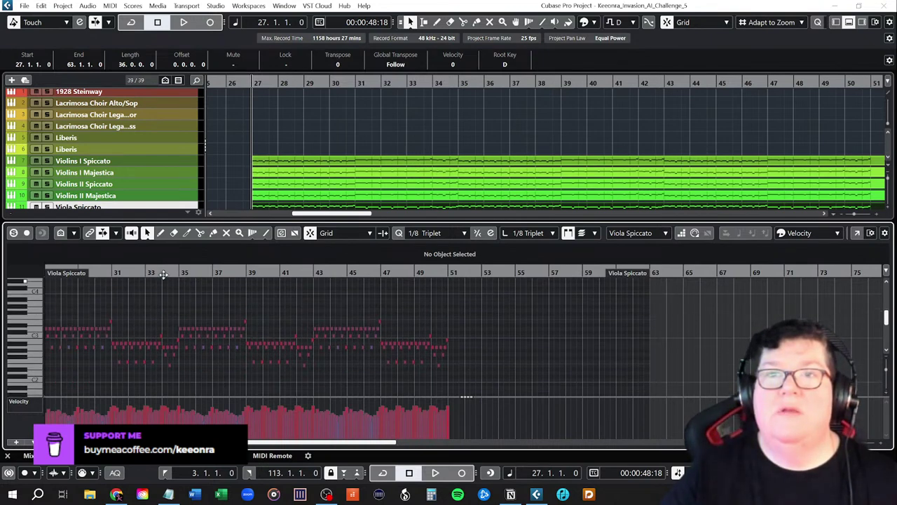
left_click(849, 23)
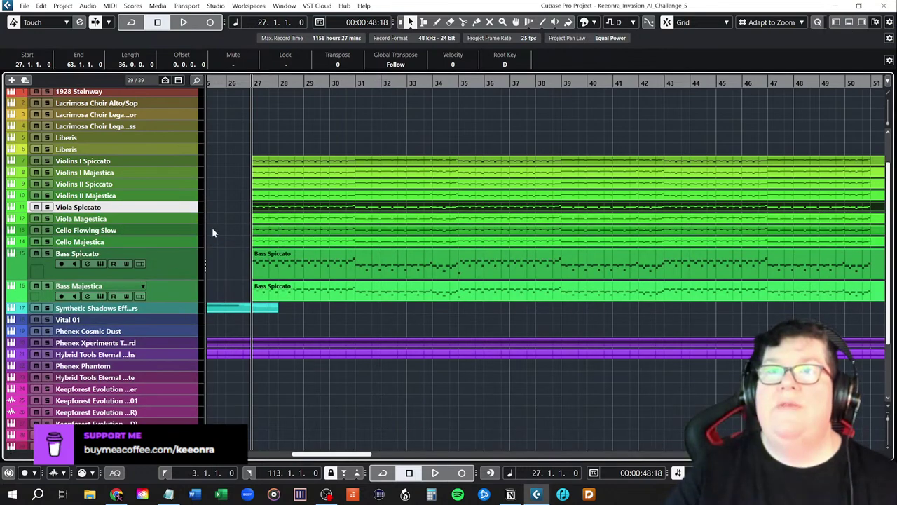
- Examine the note range of the Cello Flowing Slow part in the Key Editor, close the editor and deselect the part
left_click(284, 233)
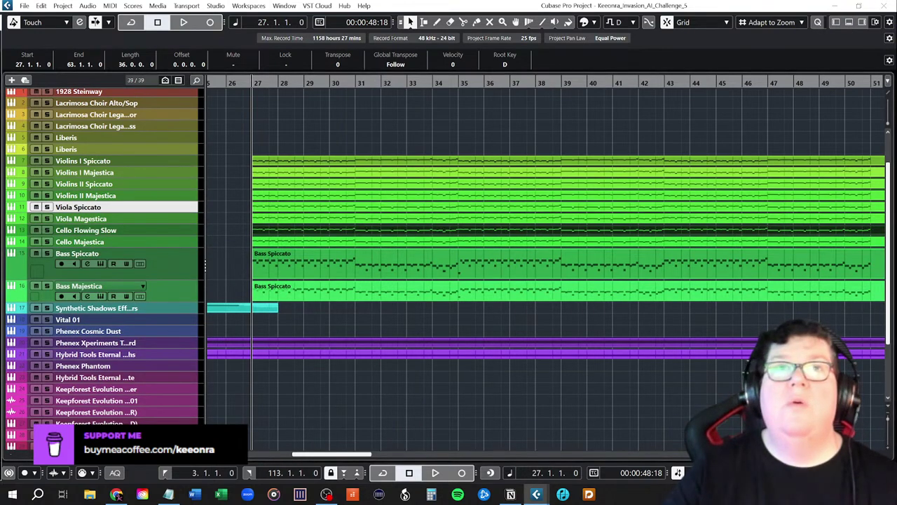
key("Return")
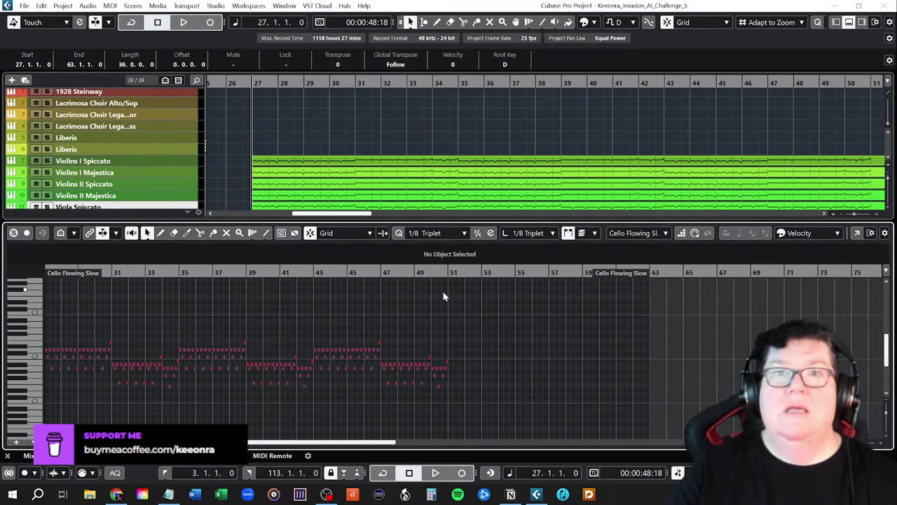
left_click(849, 22)
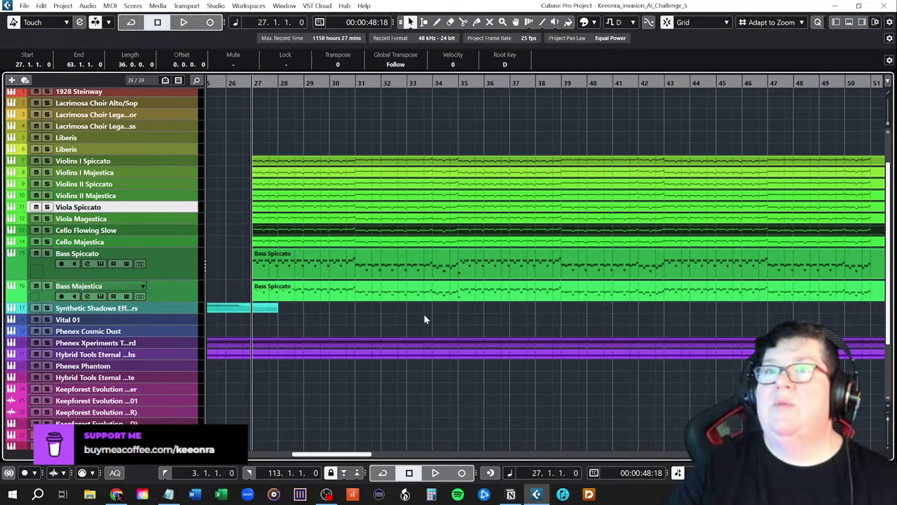
left_click(404, 324)
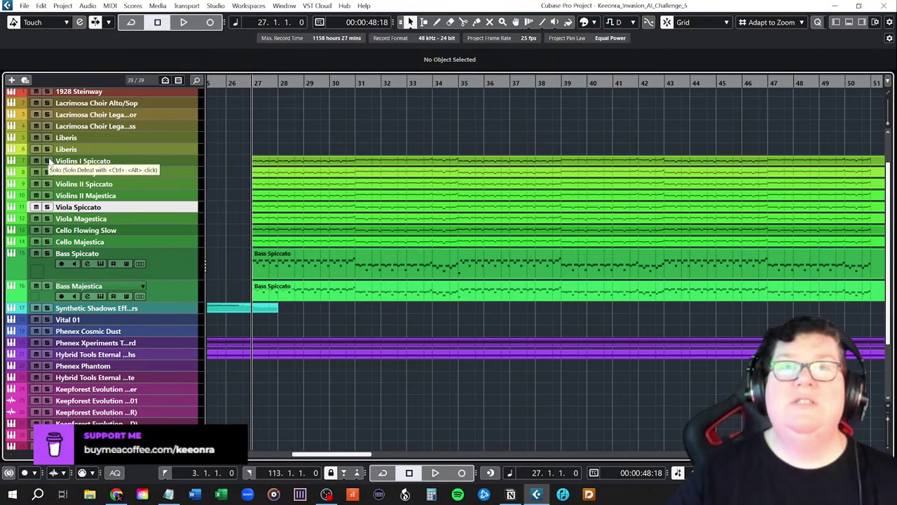
- Solo all string tracks from Violins I Spiccato to Bass Majestica and listen to them together from bar 27 to bar 51
left_click_drag(49, 162, 48, 286)
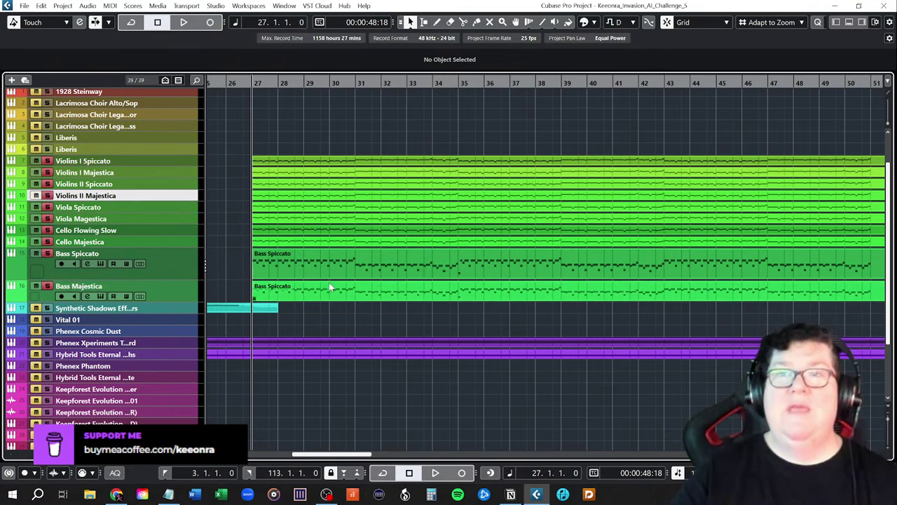
key("space")
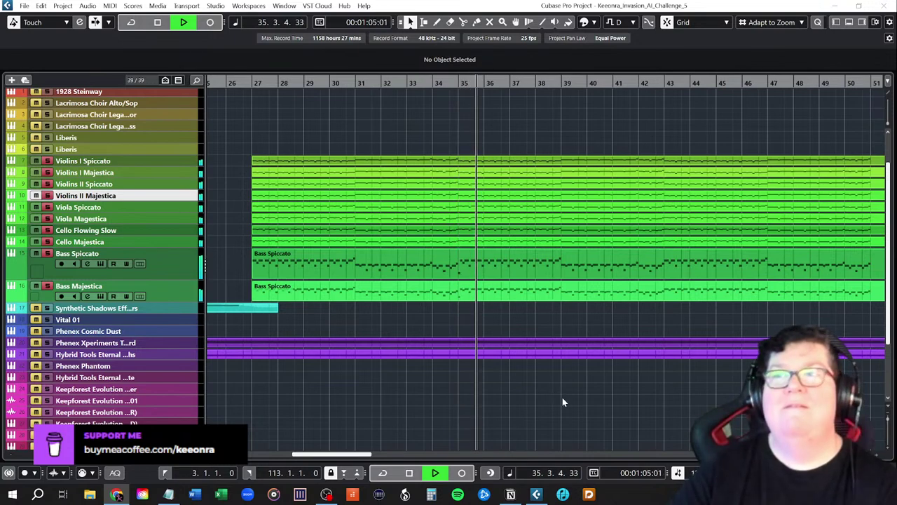
scroll(559, 401, "down", 3)
scroll(570, 372, "up", 5)
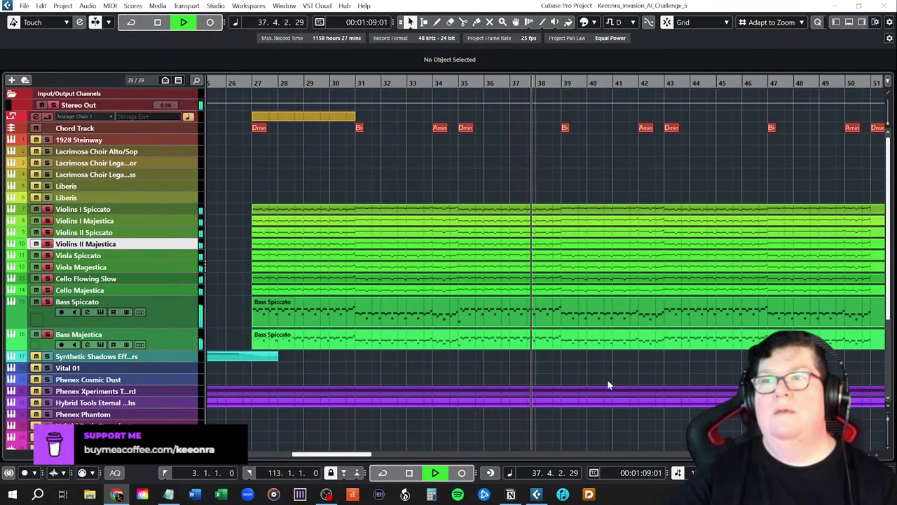
scroll(609, 385, "down", 3)
scroll(608, 384, "up", 4)
scroll(628, 371, "down", 3)
scroll(621, 371, "up", 4)
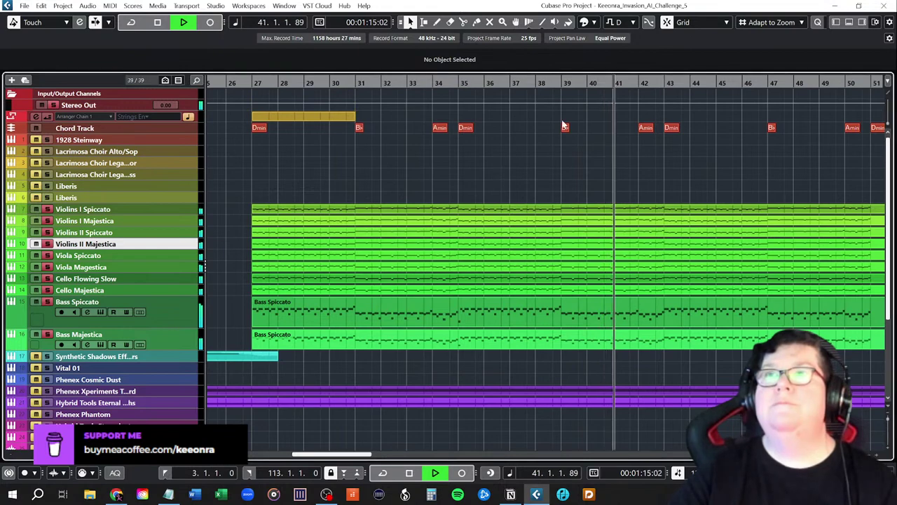
scroll(653, 283, "down", 3)
scroll(655, 285, "down", 2)
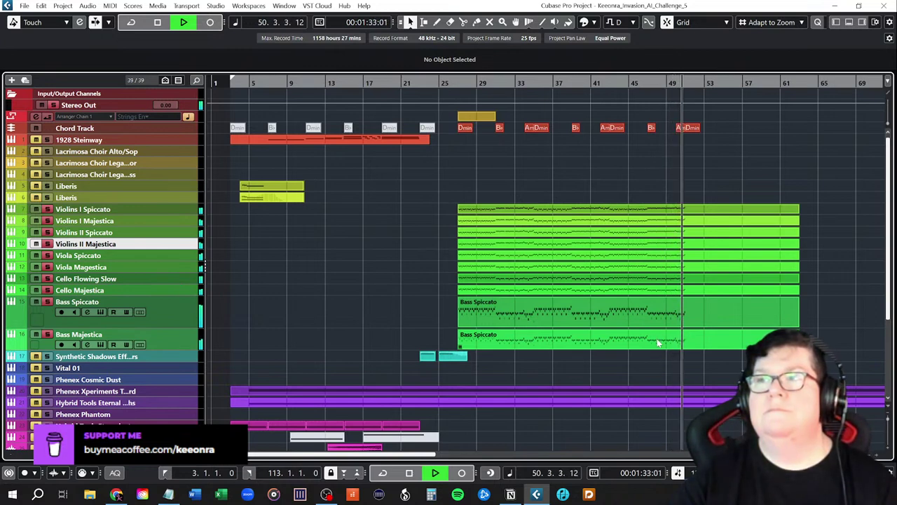
key("space")
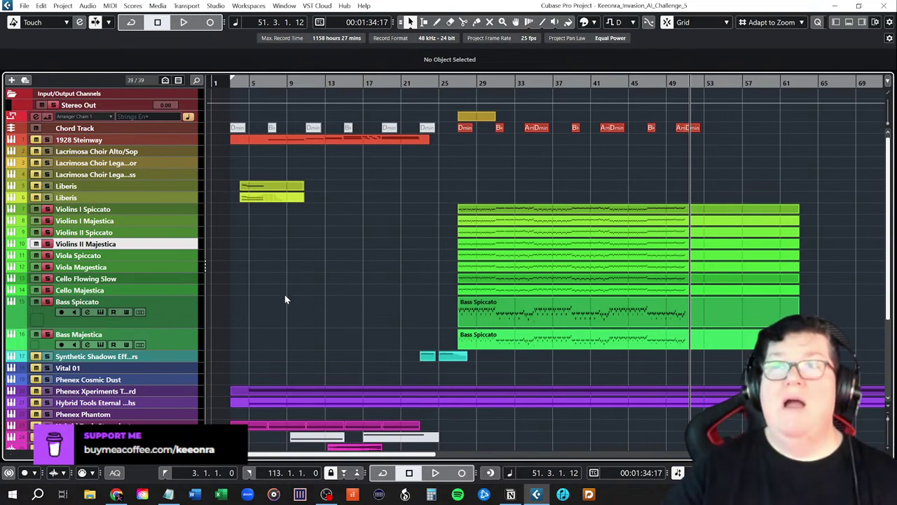
- Examine the Violins II Spiccato track's volume and pan settings in the Inspector, and hide the Inspector
left_click(837, 21)
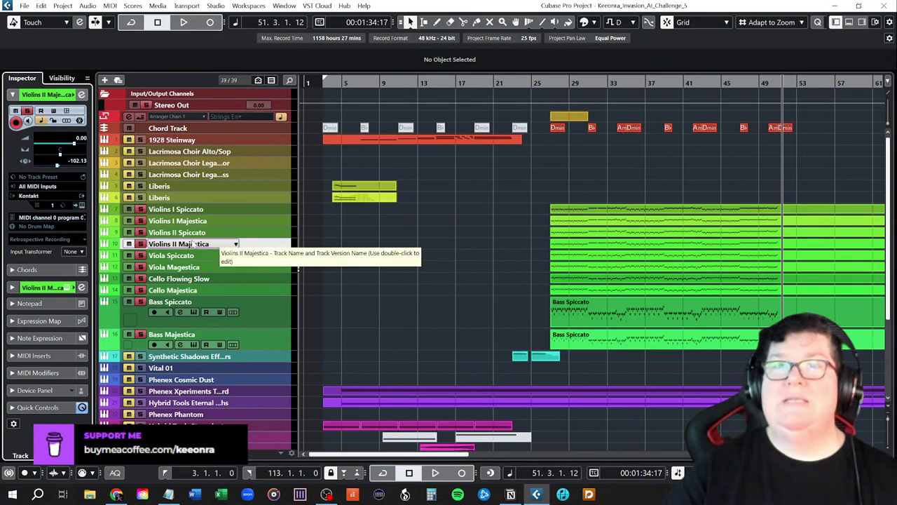
left_click(258, 235)
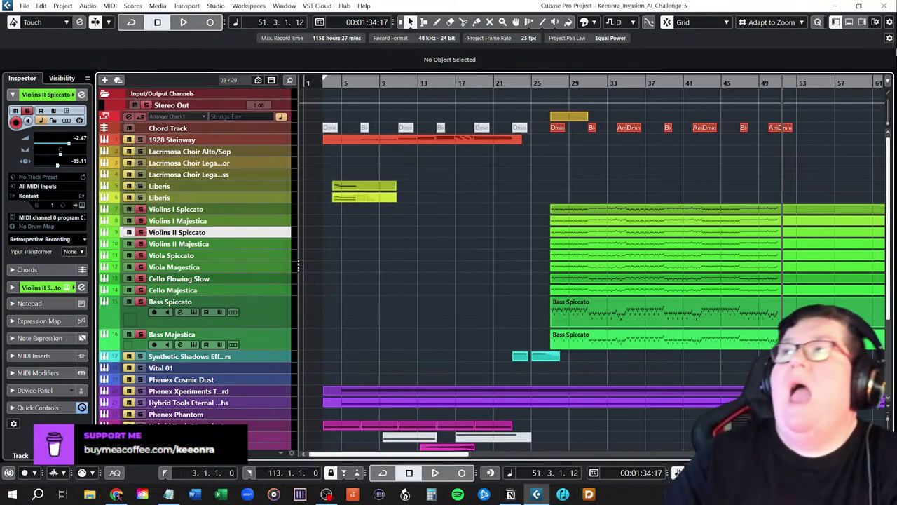
left_click(837, 22)
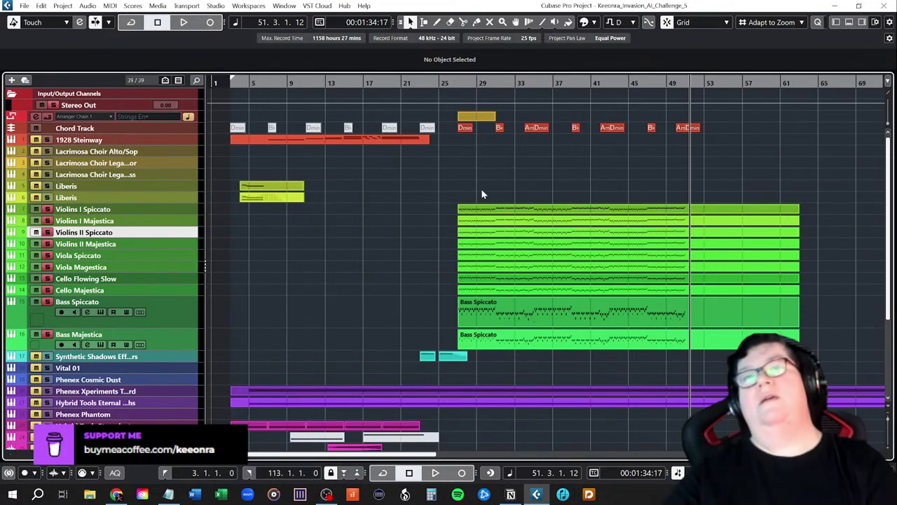
- Save the project and turn off solo on all string tracks from Violins I Spiccato to Bass Majestica
left_click(25, 7)
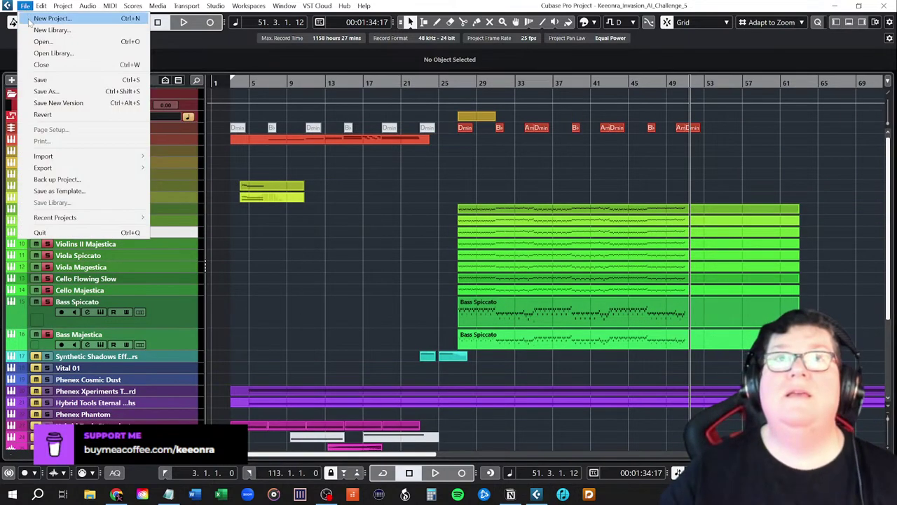
left_click(24, 77)
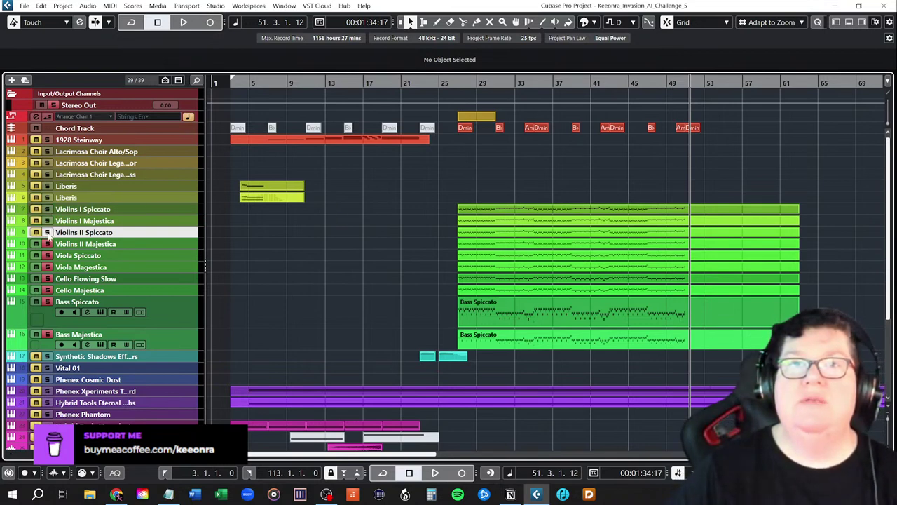
left_click(48, 256)
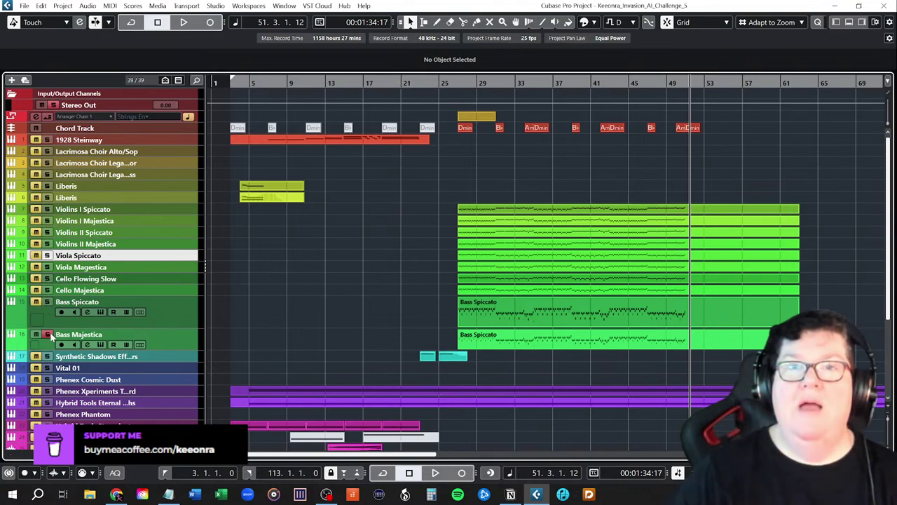
scroll(439, 328, "down", 5)
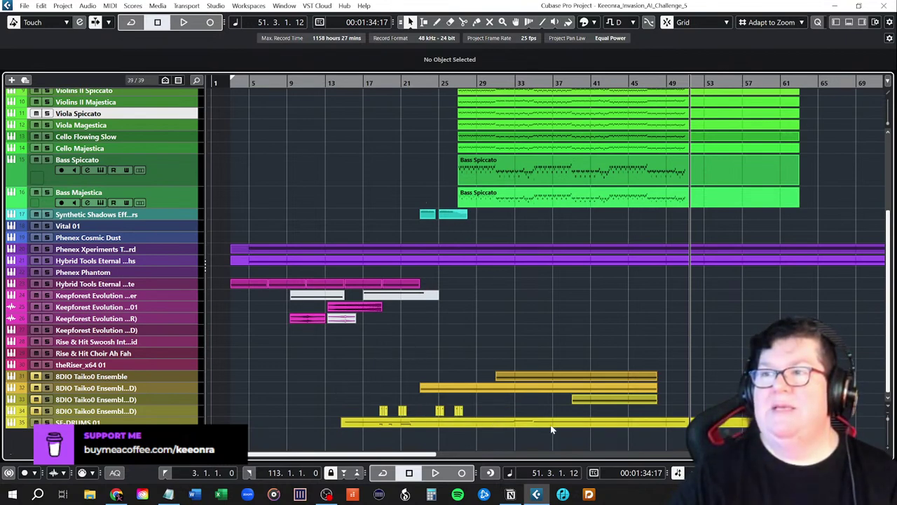
scroll(521, 312, "up", 3)
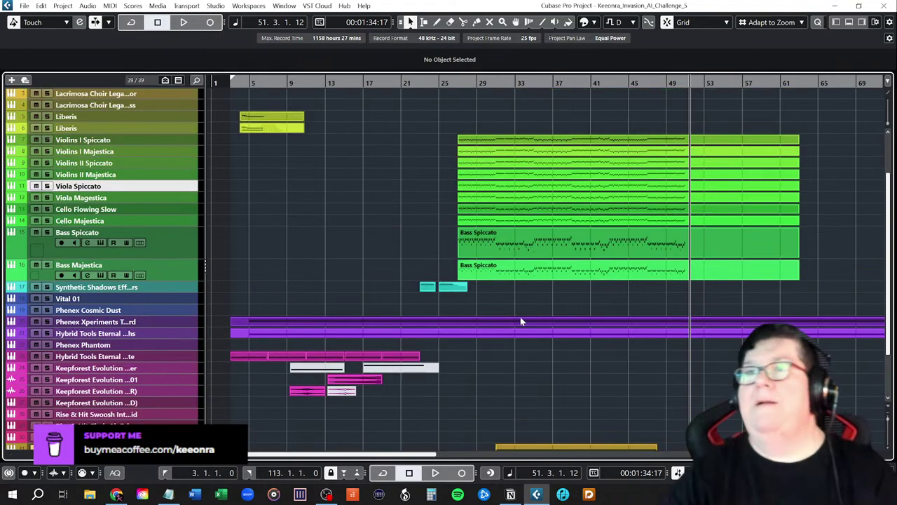
scroll(489, 374, "up", 3)
scroll(484, 381, "down", 3)
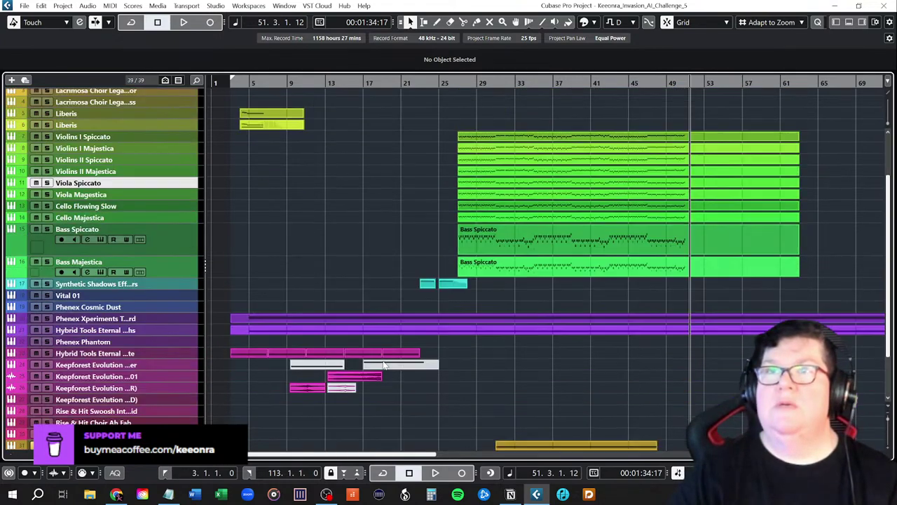
scroll(315, 261, "up", 3)
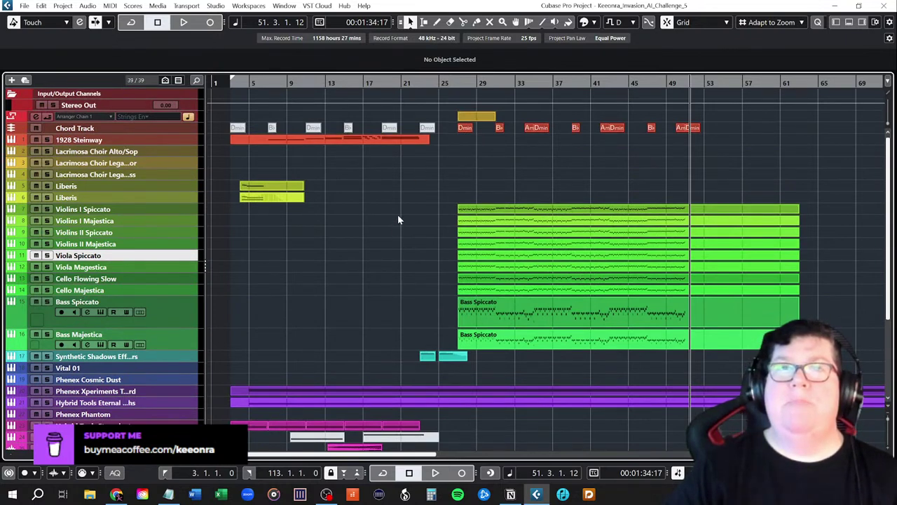
- Mute the chord events from bar 27 to bar 51 on the Chord Track with the Mute tool, and deselect them
right_click(543, 154)
left_click(583, 155)
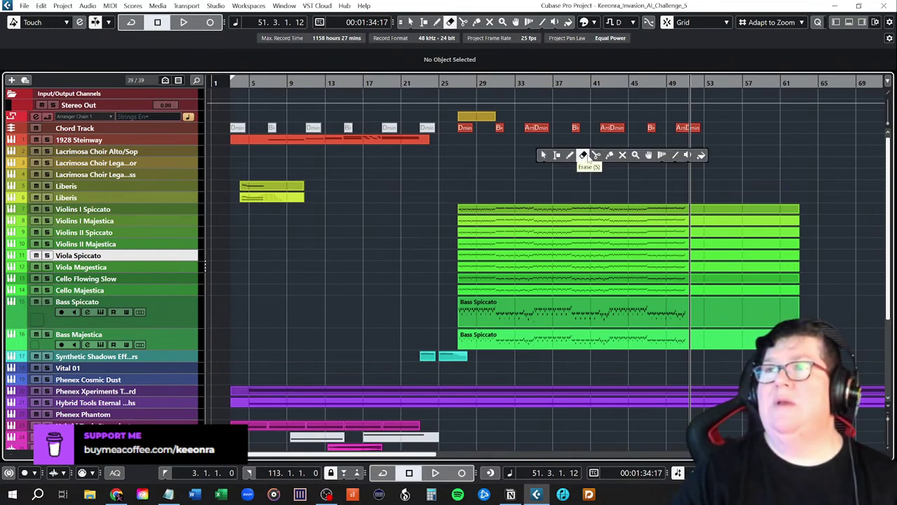
left_click(623, 155)
left_click_drag(716, 144, 460, 127)
key("1")
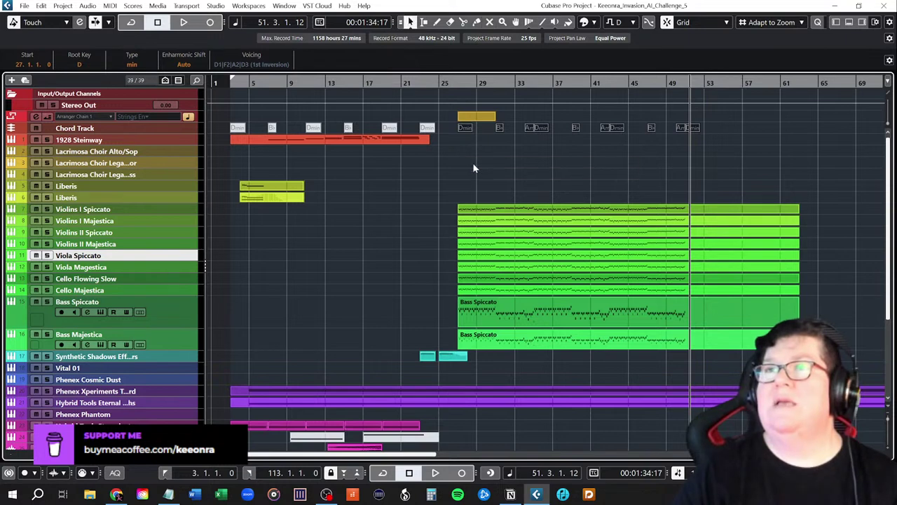
left_click(469, 172)
- Reduce the height of the Bass Spiccato and Bass Majestica tracks and play the full arrangement from just before bar 3
left_click(231, 83)
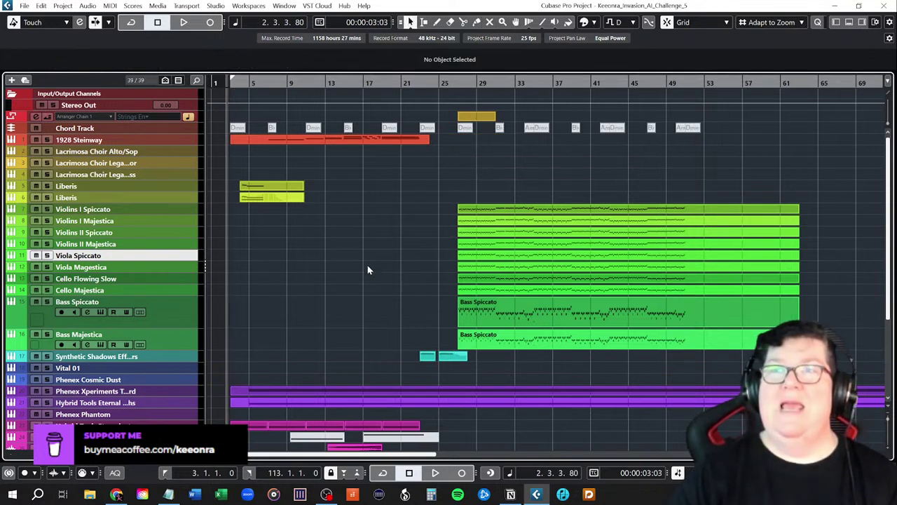
key("shift+g")
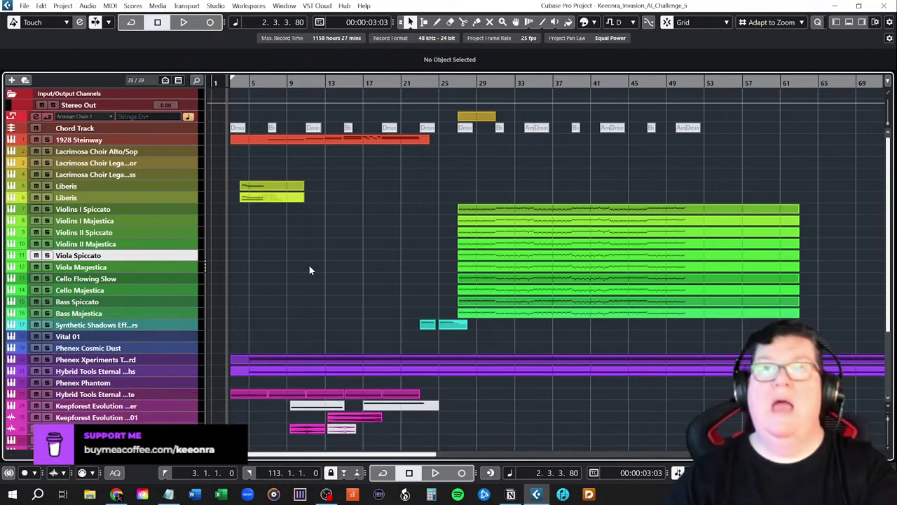
key("space")
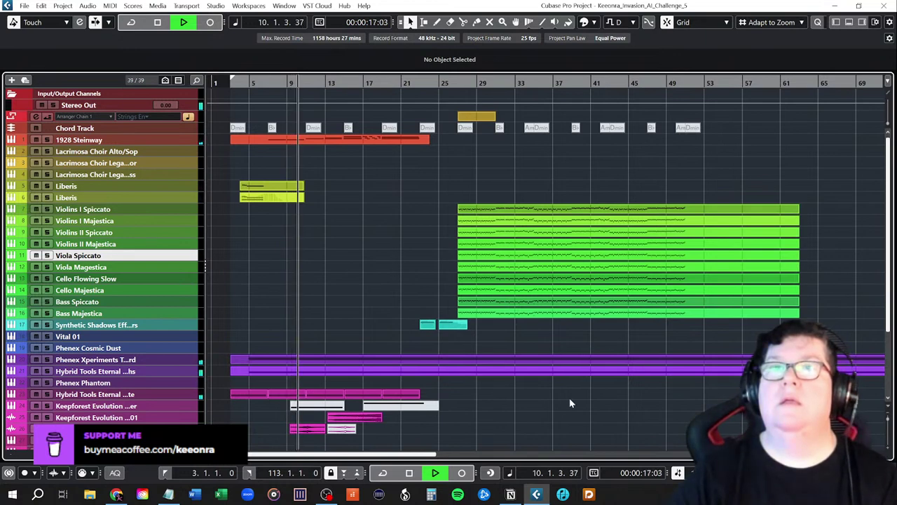
scroll(570, 403, "down", 3)
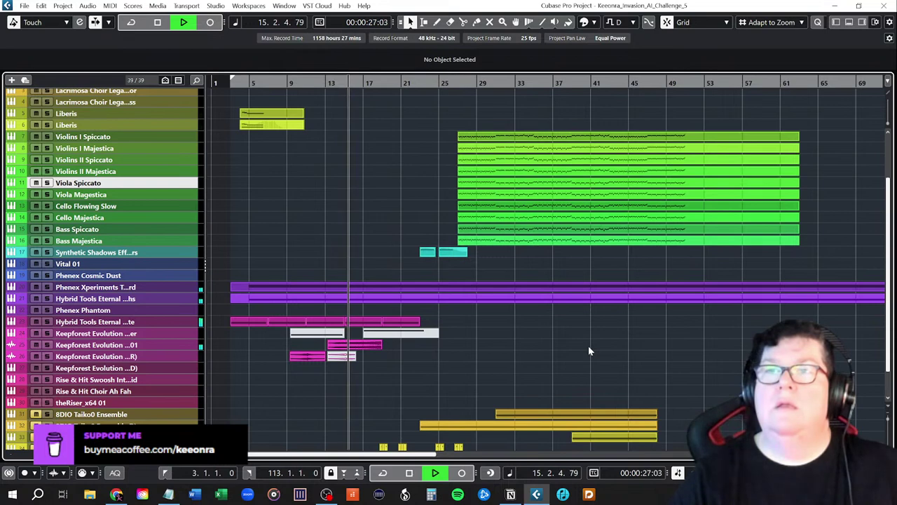
scroll(588, 345, "up", 3)
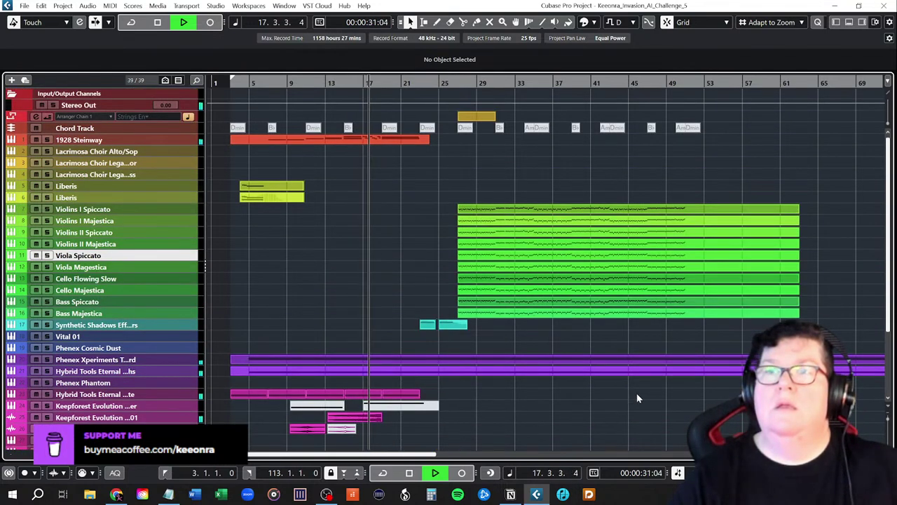
scroll(637, 393, "down", 3)
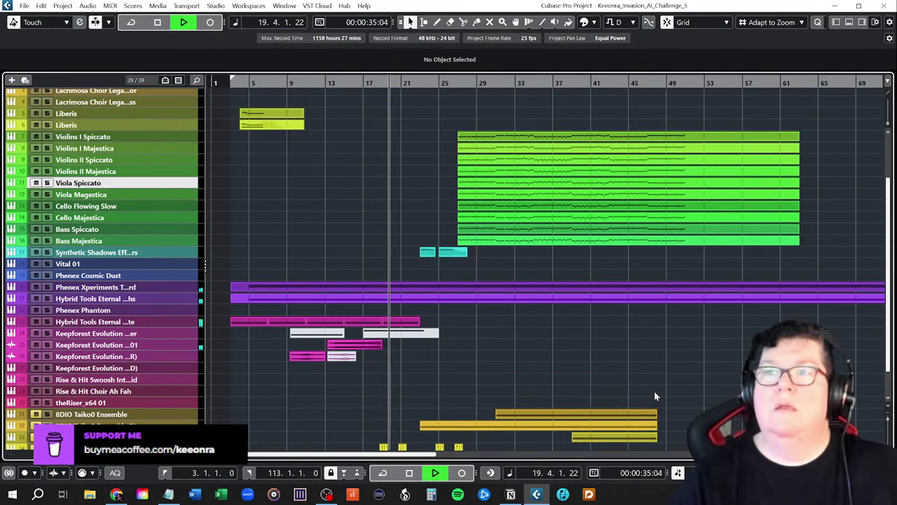
scroll(709, 397, "down", 2)
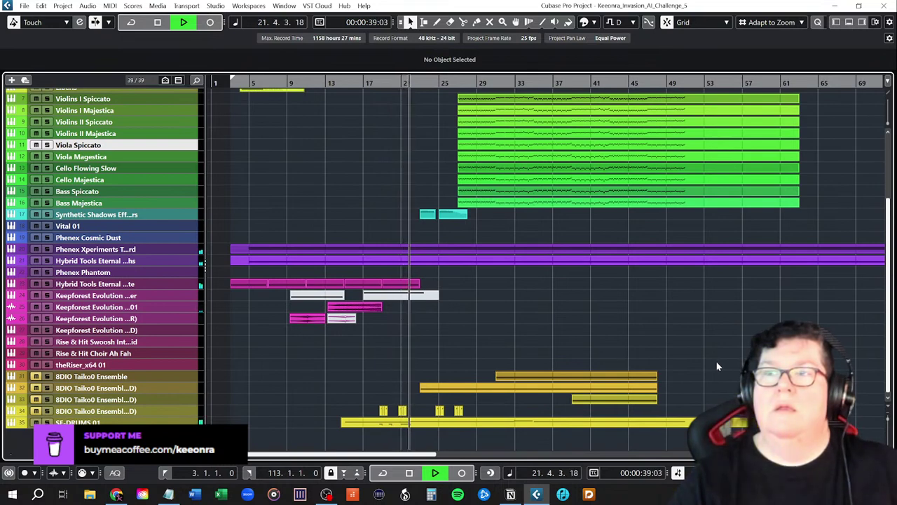
scroll(724, 363, "up", 3)
scroll(726, 383, "up", 2)
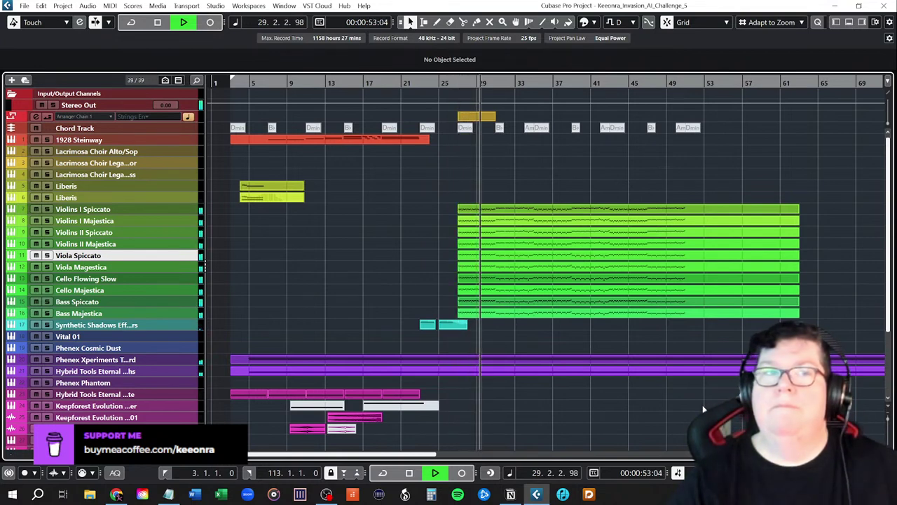
- Show the mixer during playback, lower the Stereo Out level to -1.89 dB, hide the mixer and stop playback
left_click(849, 22)
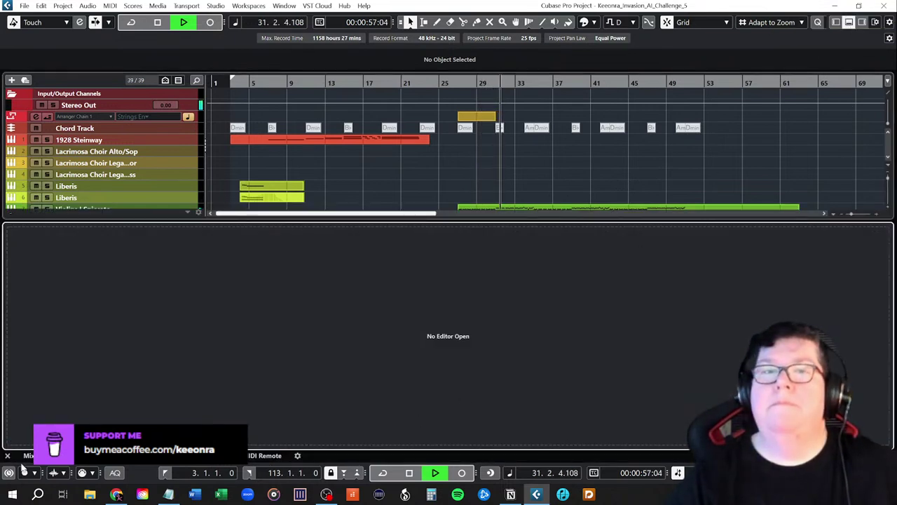
left_click(30, 456)
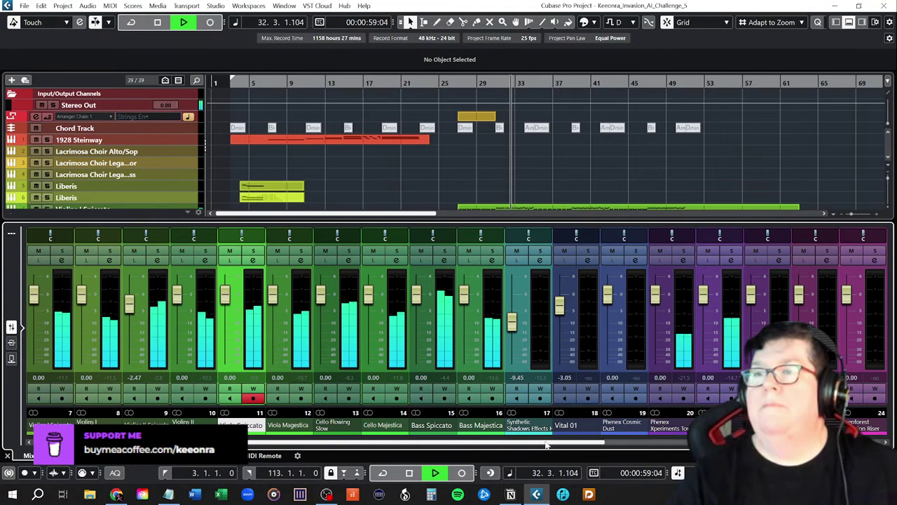
left_click_drag(670, 446, 834, 447)
left_click(864, 432)
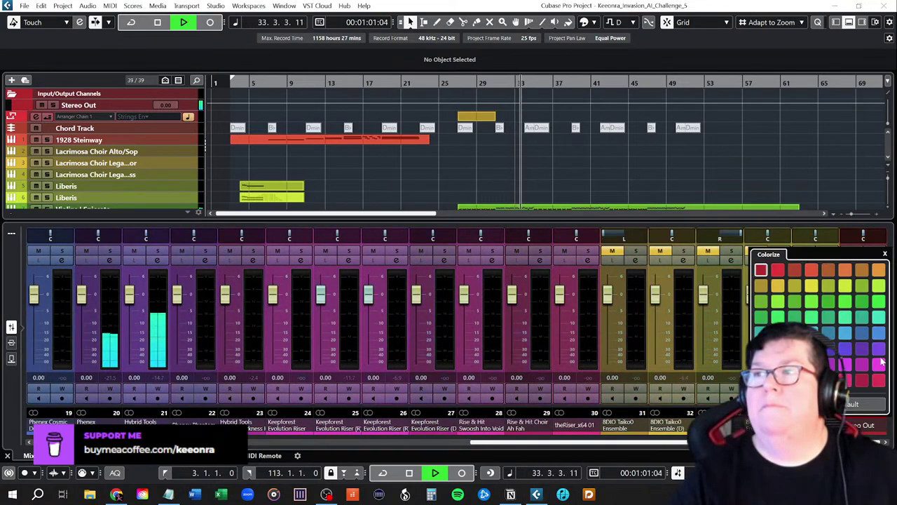
left_click(442, 443)
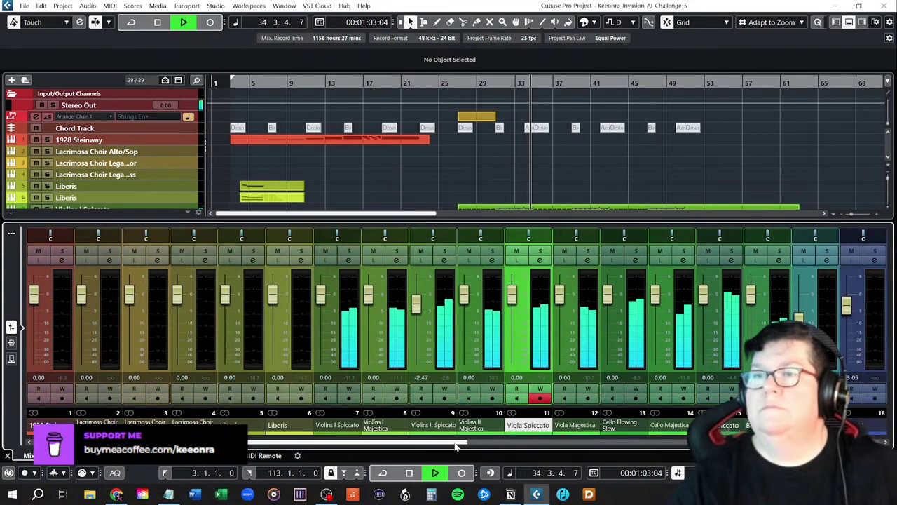
left_click(490, 443)
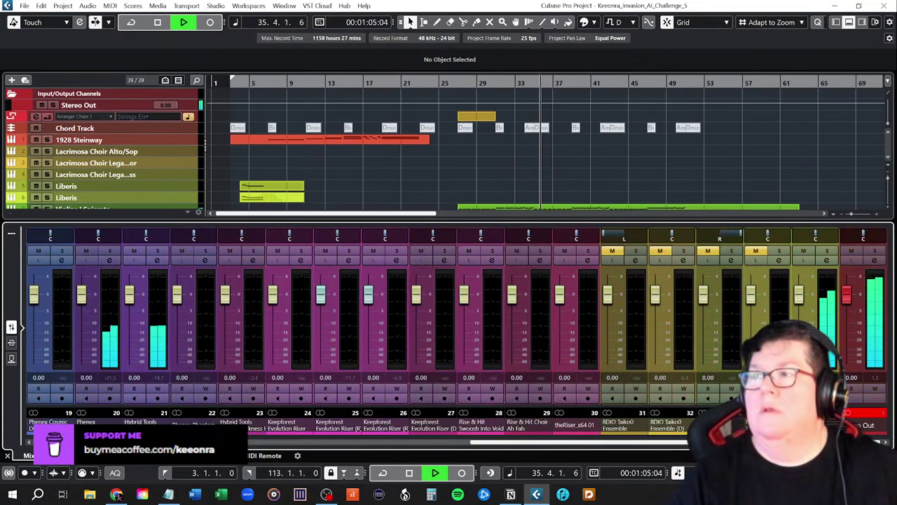
left_click_drag(850, 297, 851, 308)
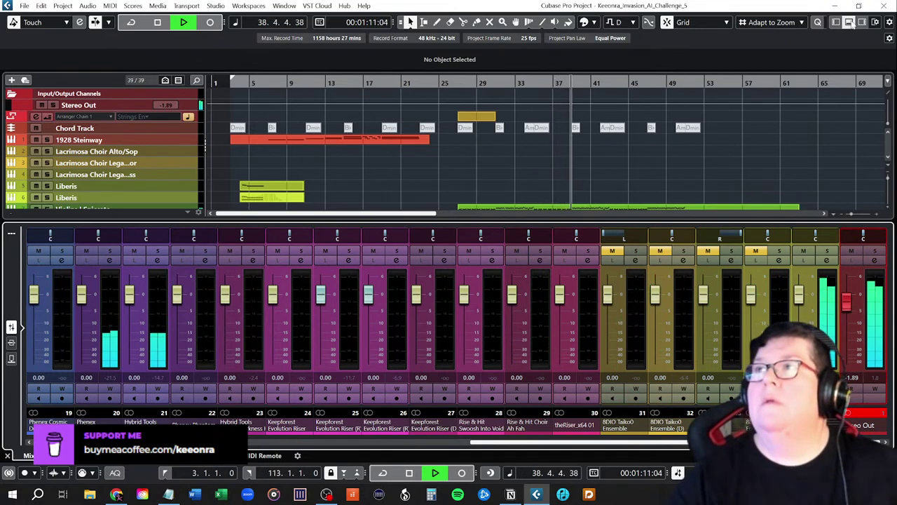
left_click(850, 21)
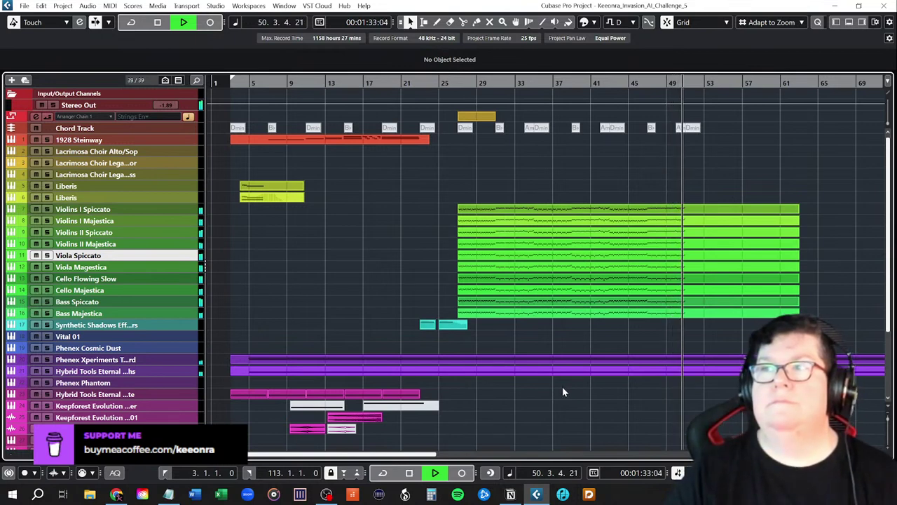
key("space")
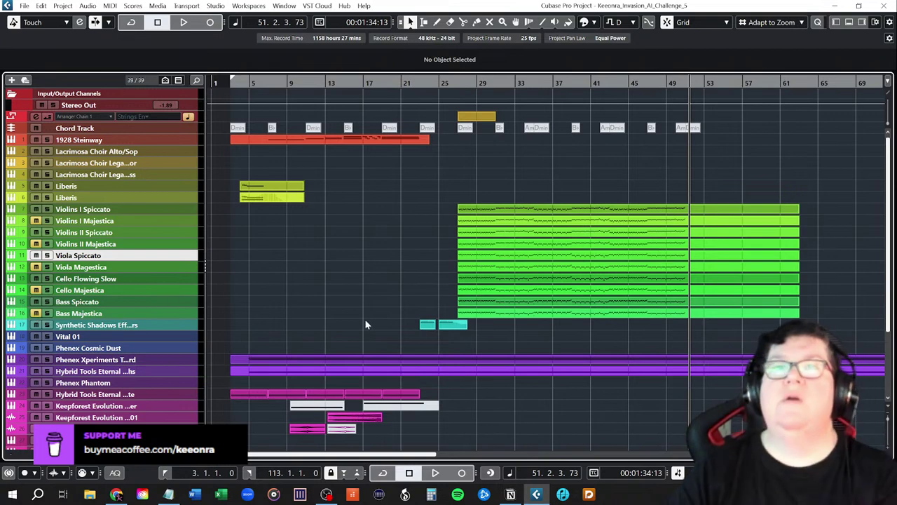
- Compare the strings from bar 27 with the Majestica tracks muted and with all string tracks sounding
left_click(455, 84)
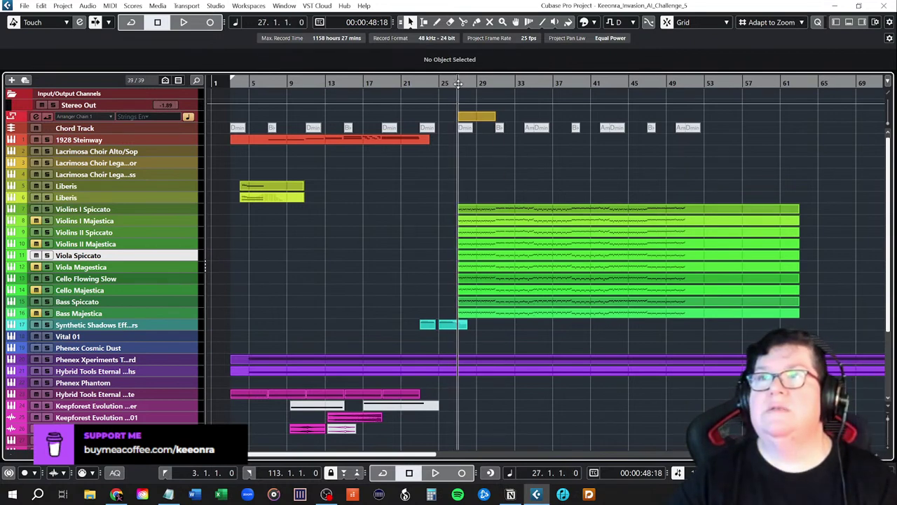
key("space")
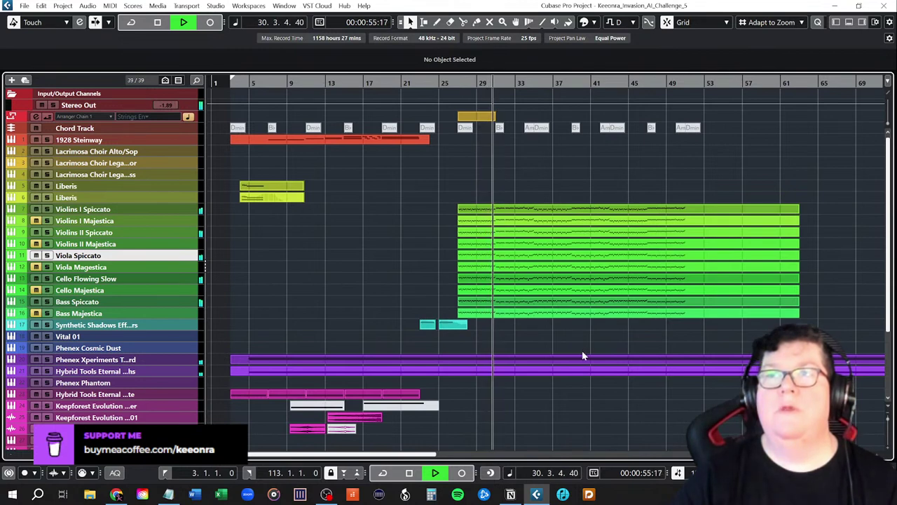
key("space")
left_click(457, 83)
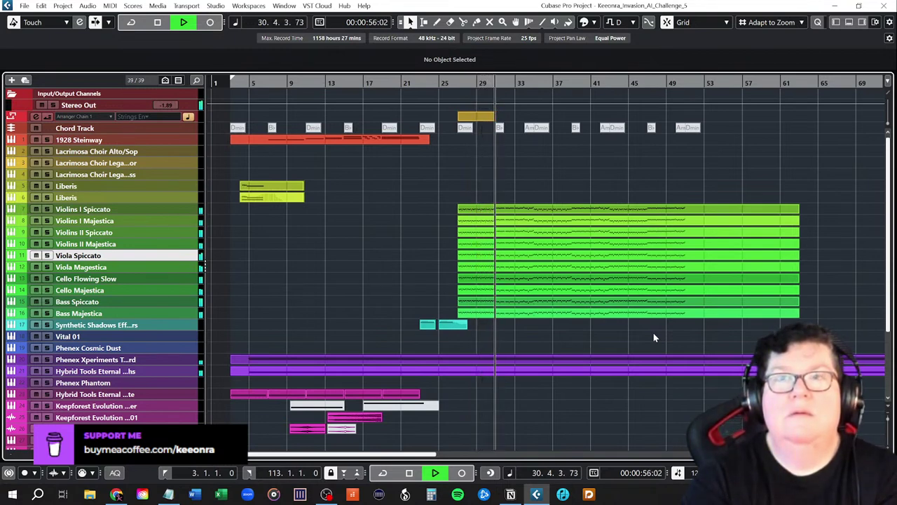
key("space")
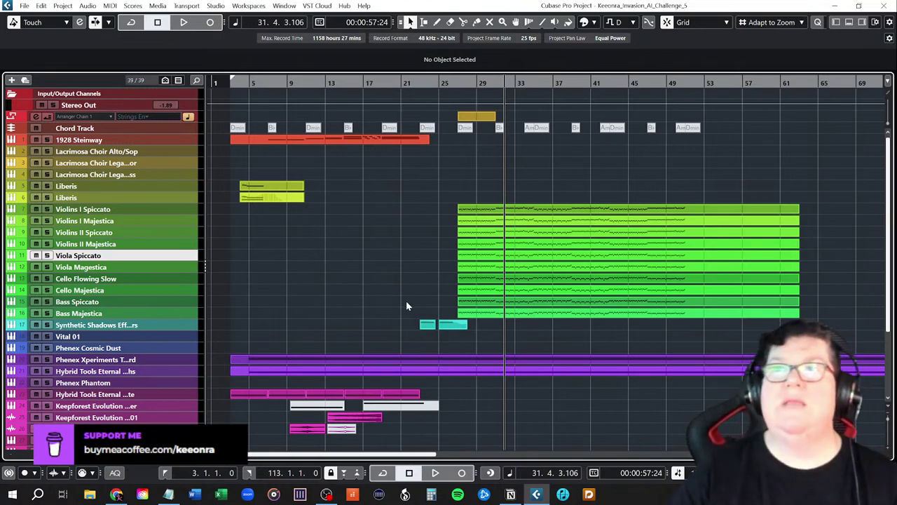
- Examine the whole arrangement from the intro to the string section, with the project cursor placed at bar 27
key("g")
scroll(341, 313, "down", 5)
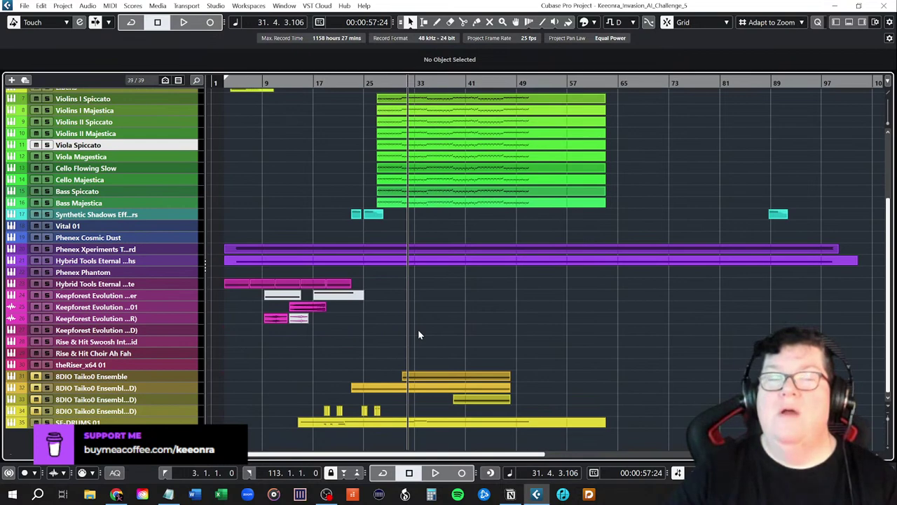
scroll(418, 335, "up", 5)
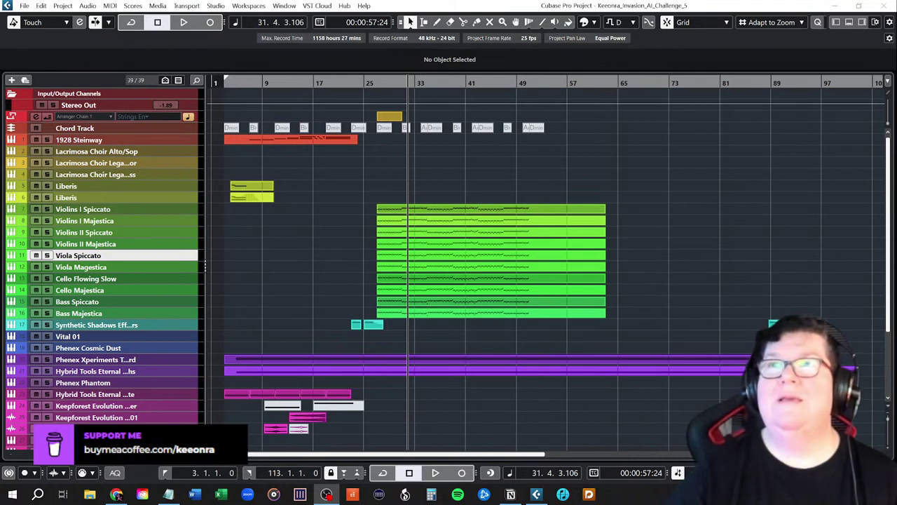
left_click(378, 83)
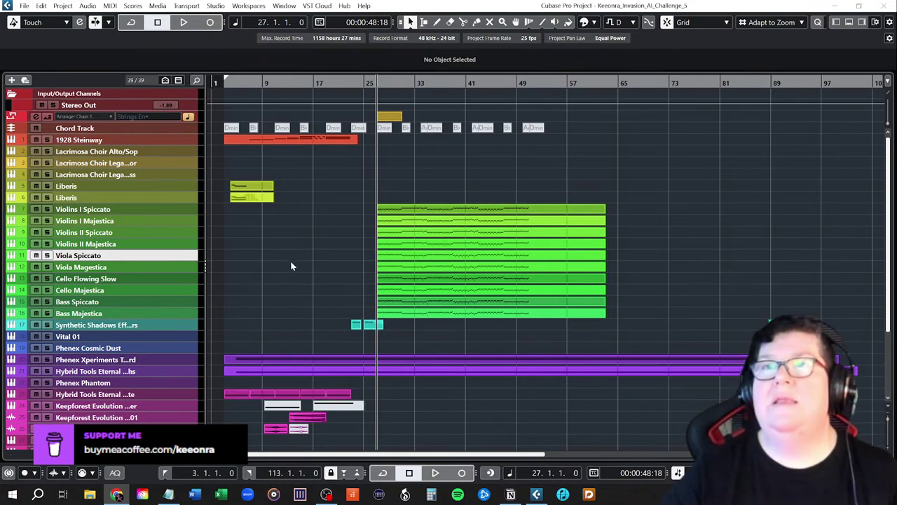
scroll(327, 293, "up", 1)
scroll(326, 295, "up", 2)
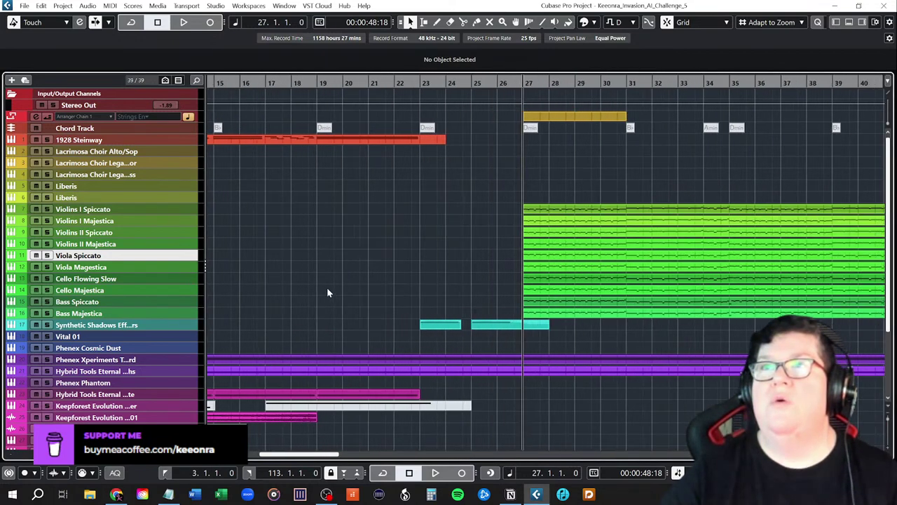
scroll(327, 292, "up", 2)
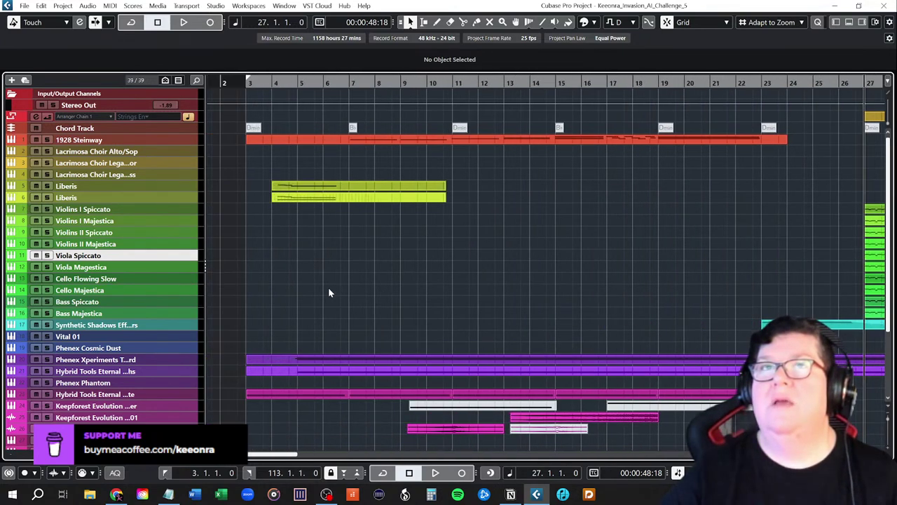
scroll(328, 292, "right", 3)
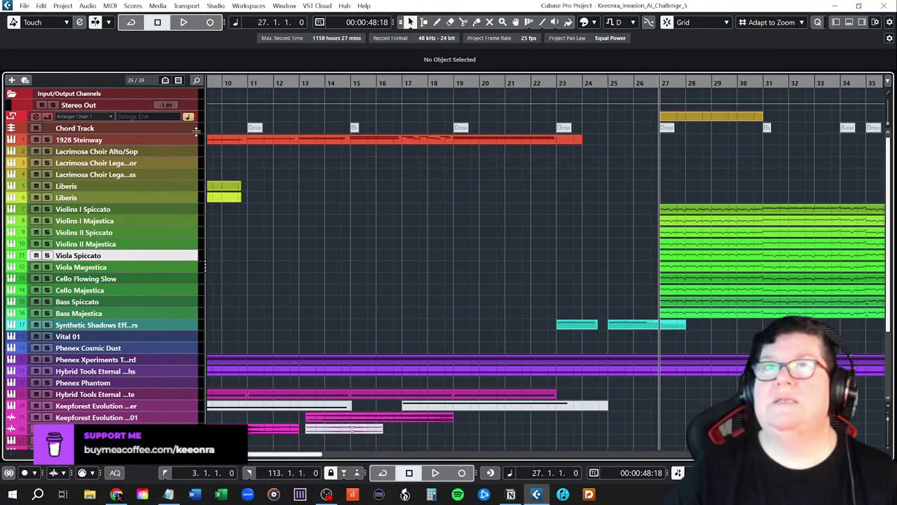
- Increase the Arranger track's height and select the D minor chord at bar 43 on the Chord Track
left_click(194, 120)
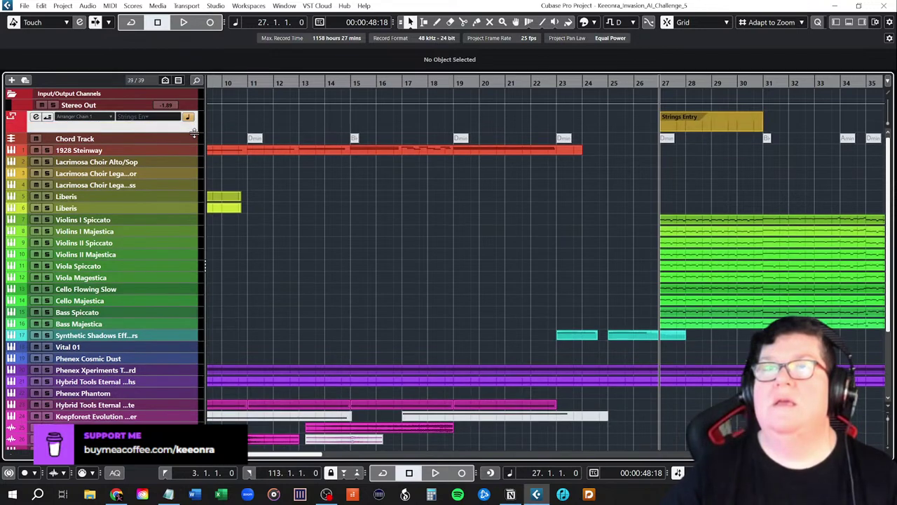
scroll(458, 227, "left", 3)
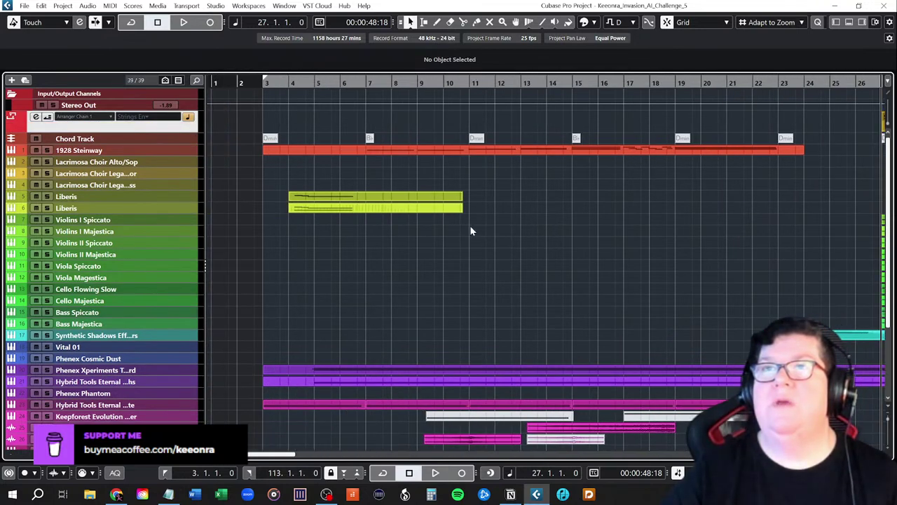
scroll(470, 229, "right", 1)
scroll(471, 231, "right", 1)
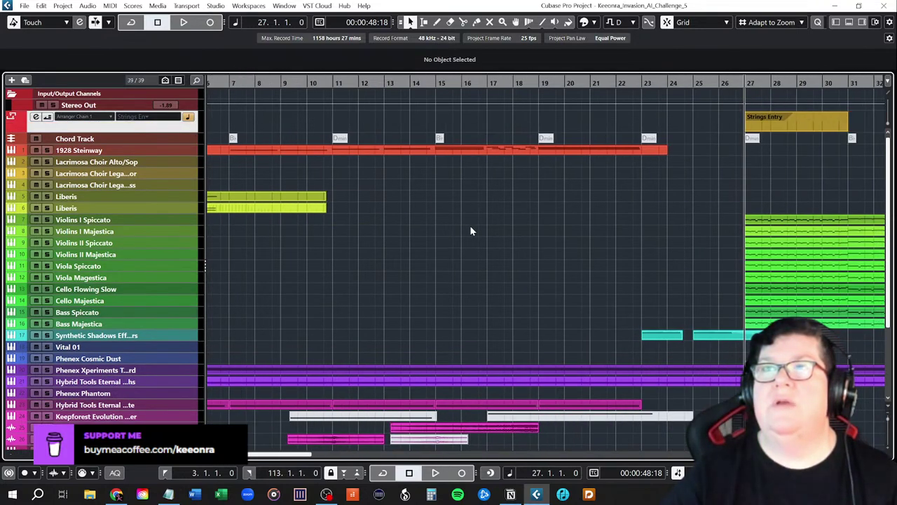
scroll(470, 231, "right", 6)
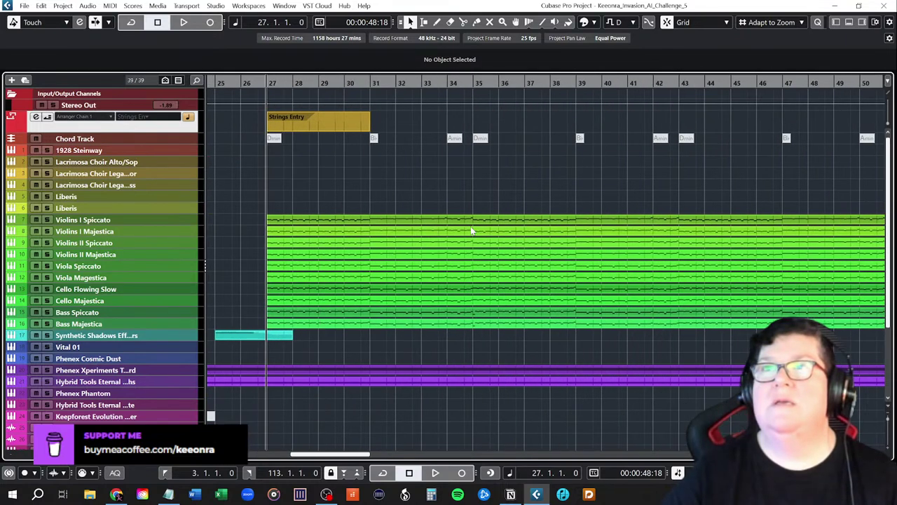
scroll(471, 231, "right", 2)
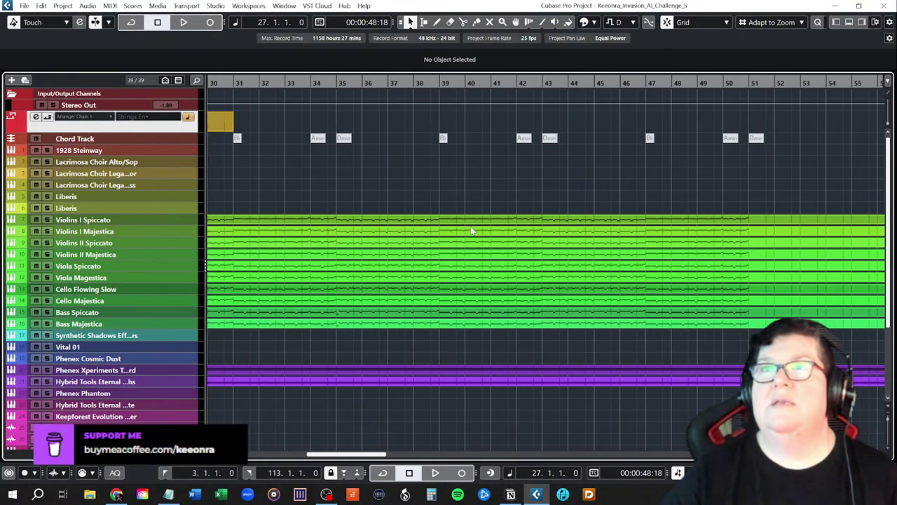
scroll(471, 231, "right", 2)
scroll(471, 231, "right", 2)
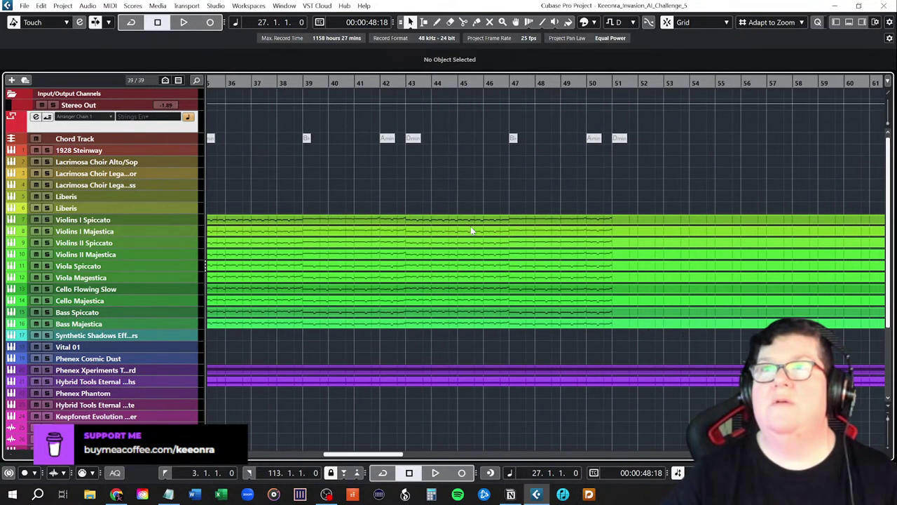
left_click(413, 138)
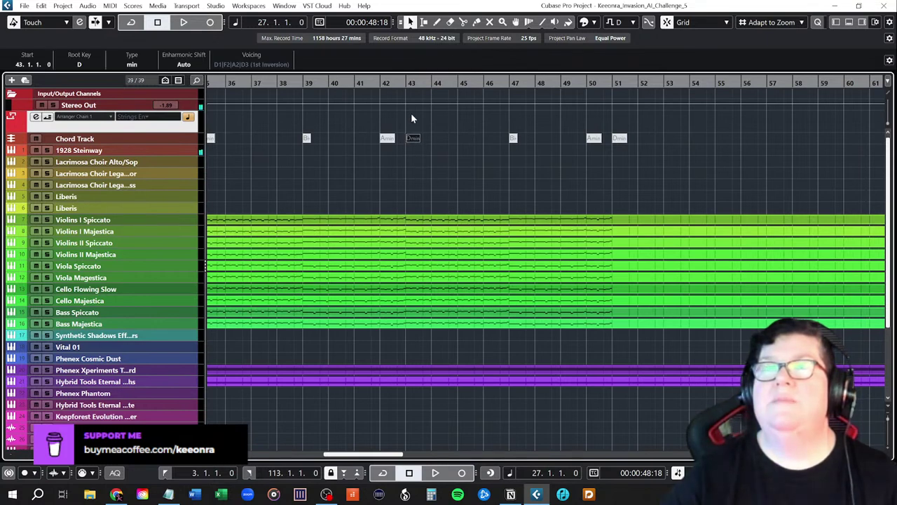
- Draw a three-bar arranger event on the Arranger track from bar 43 to bar 46
right_click(410, 115)
left_click(436, 116)
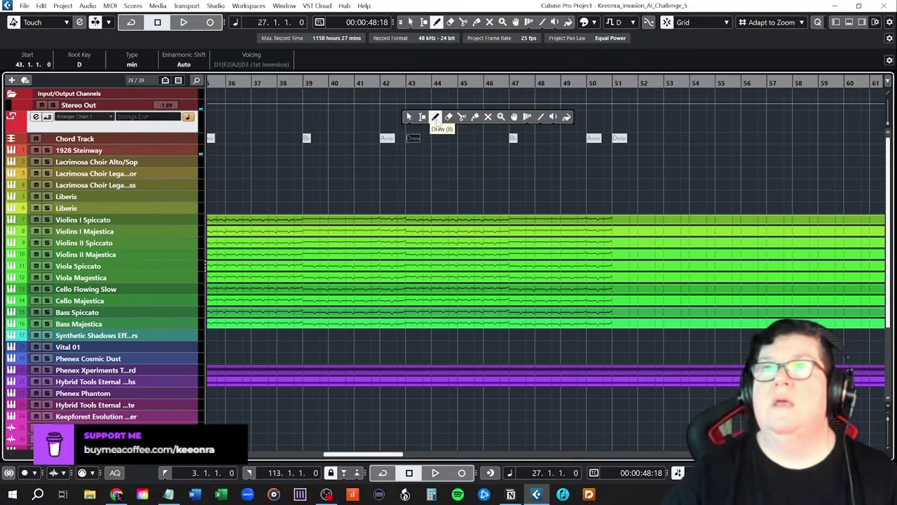
left_click_drag(415, 118, 482, 119)
key("1")
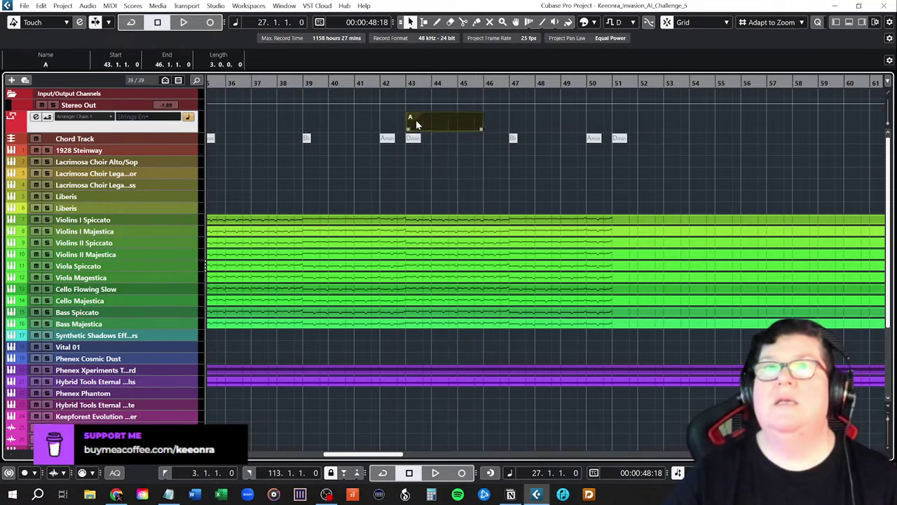
- Name the new arranger event Brass and place the project cursor at bar 43
left_click(46, 64)
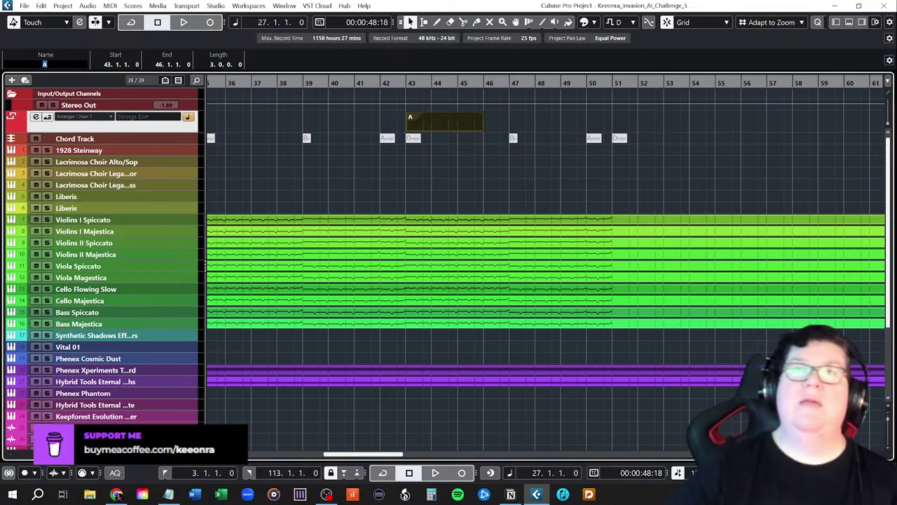
type("Brass")
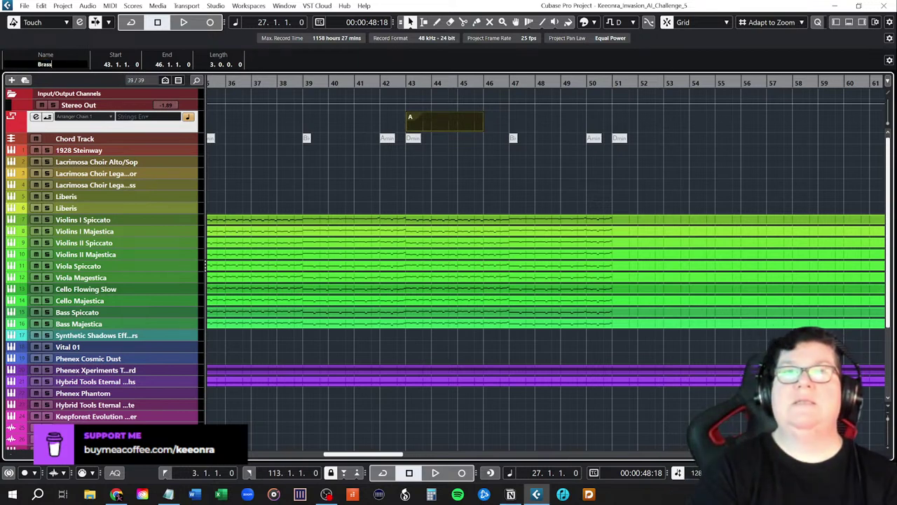
key("Return")
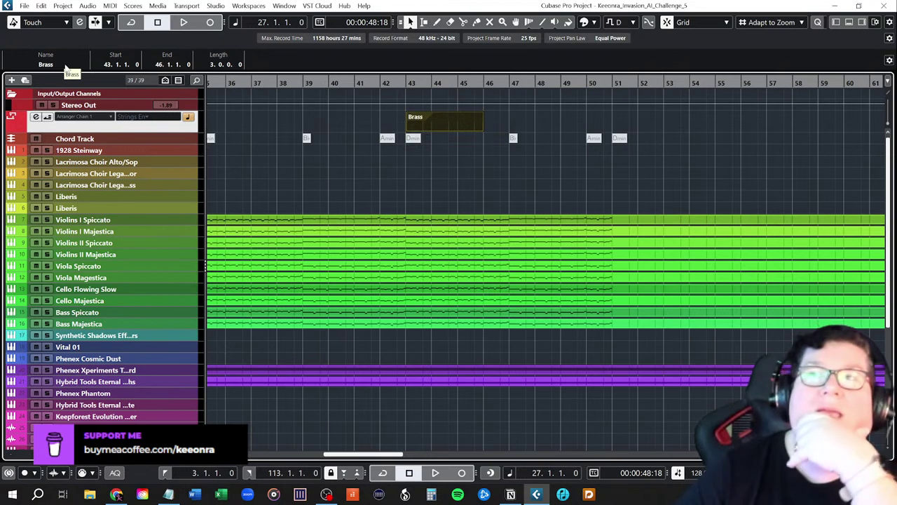
left_click(410, 82)
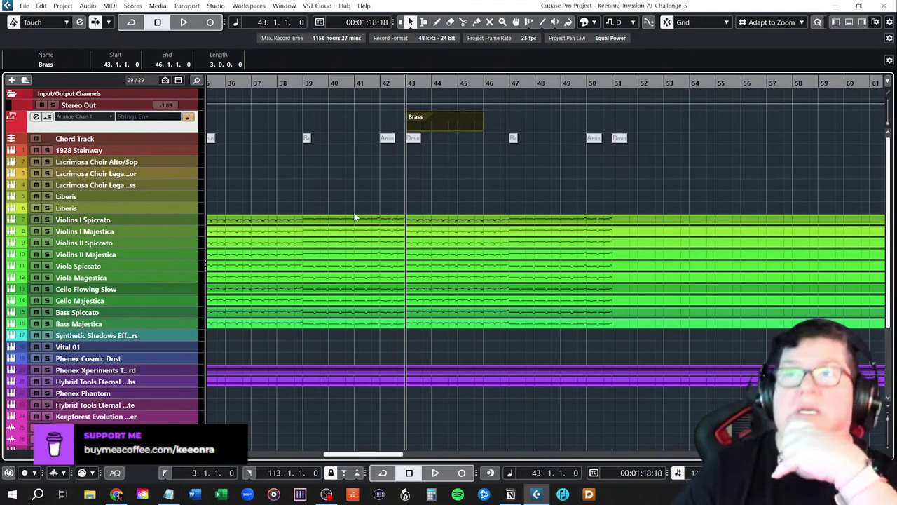
- Examine the track list from the choirs and strings down to the drum tracks for a place to add brass
scroll(322, 221, "down", 5)
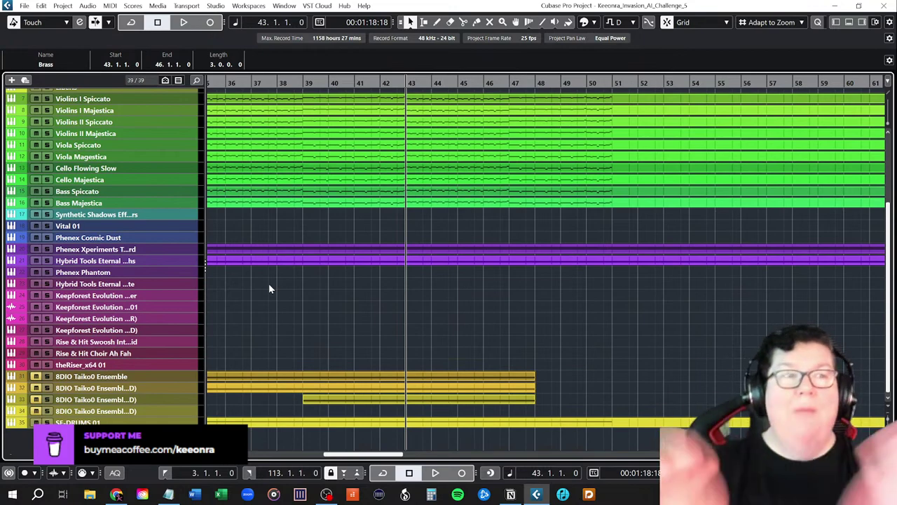
scroll(338, 292, "up", 5)
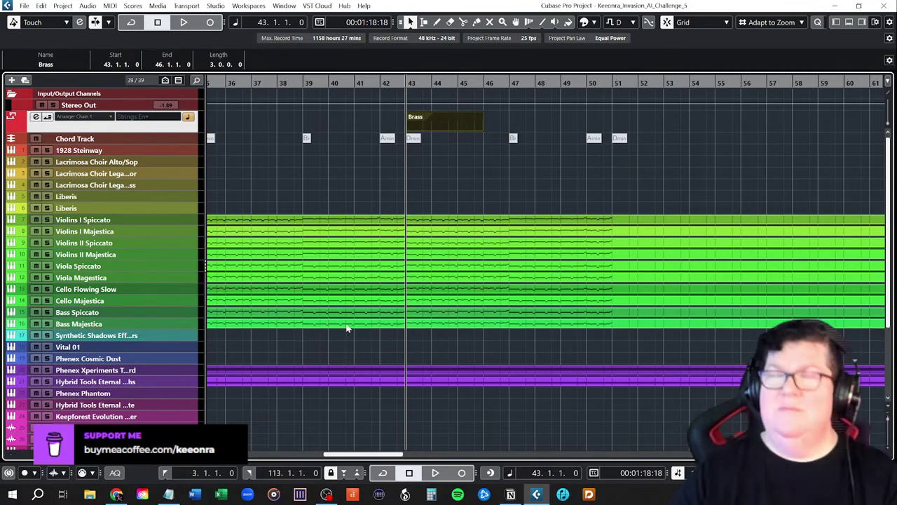
scroll(330, 342, "down", 4)
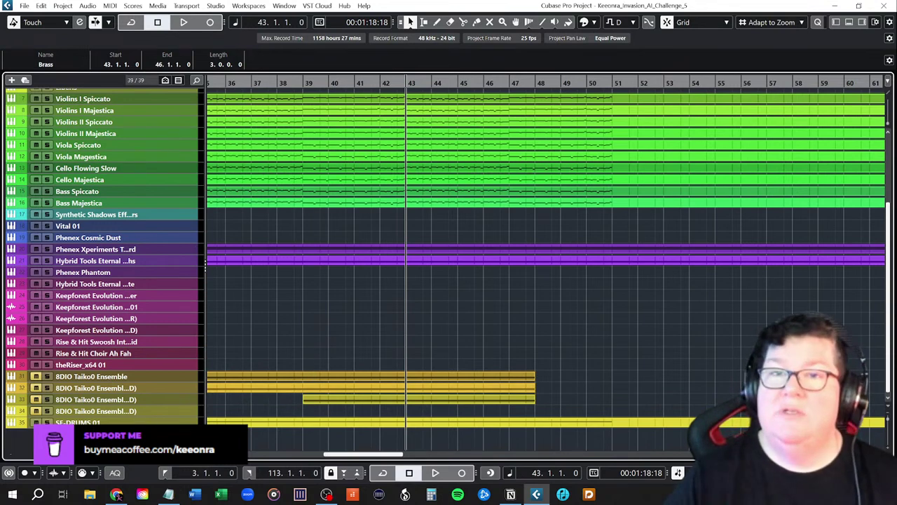
right_click(148, 200)
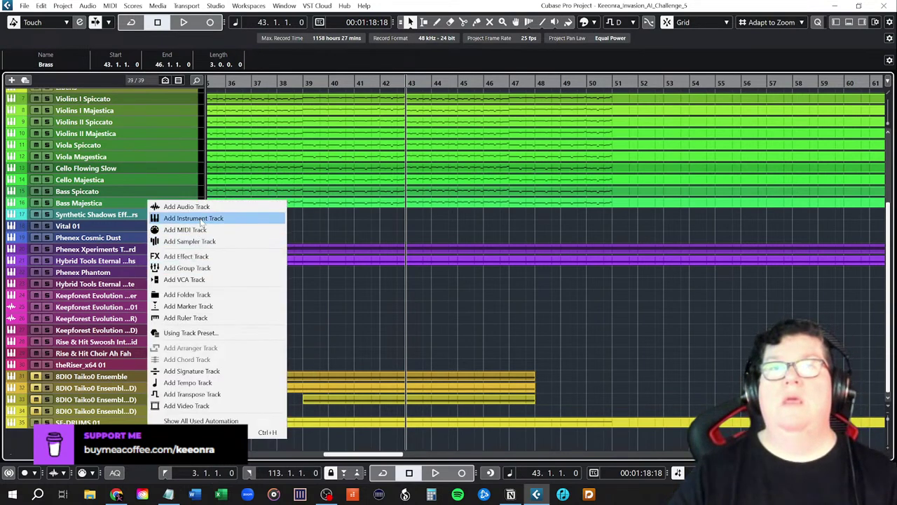
left_click(129, 434)
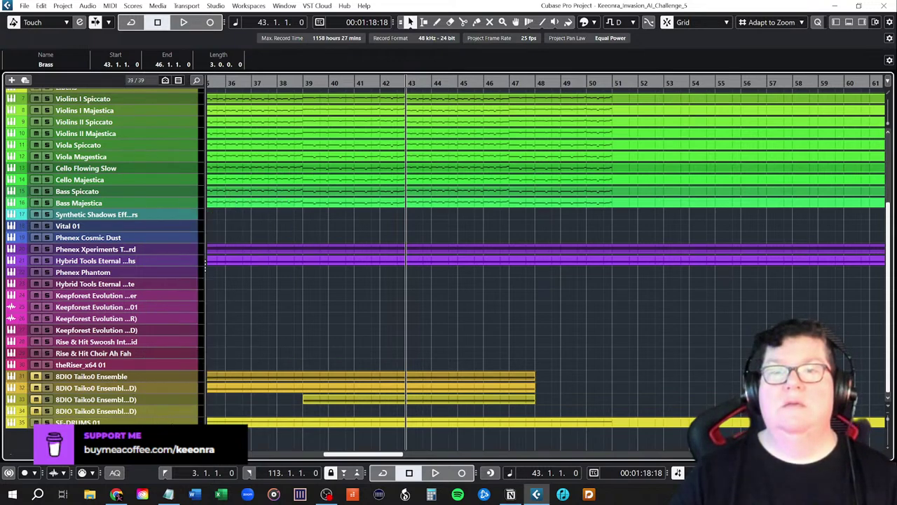
scroll(177, 419, "up", 5)
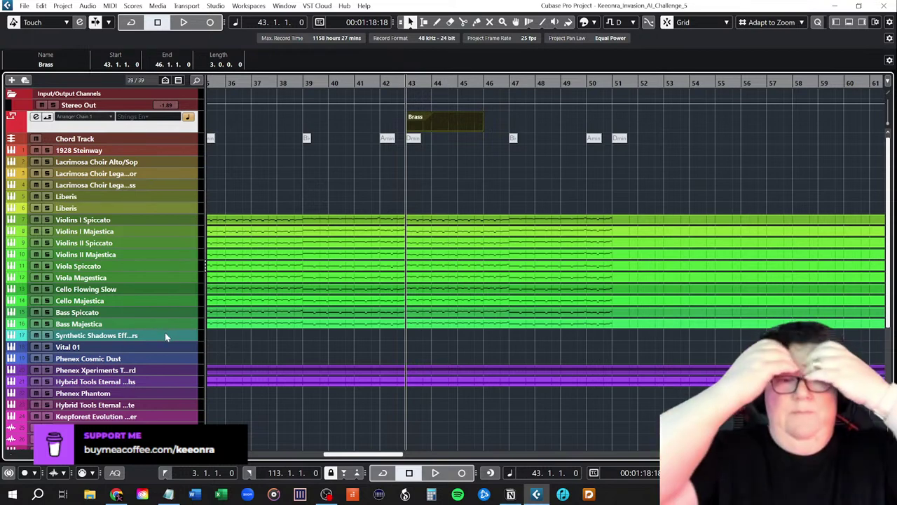
scroll(164, 391, "down", 5)
scroll(165, 389, "up", 5)
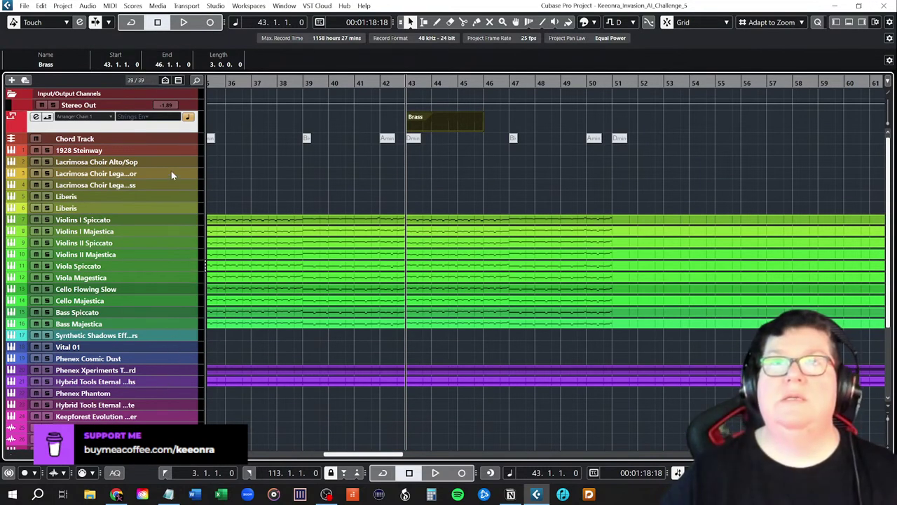
- Add one Augmented BRASS instrument track routed to Stereo Out directly below the second Liberis track
left_click(160, 208)
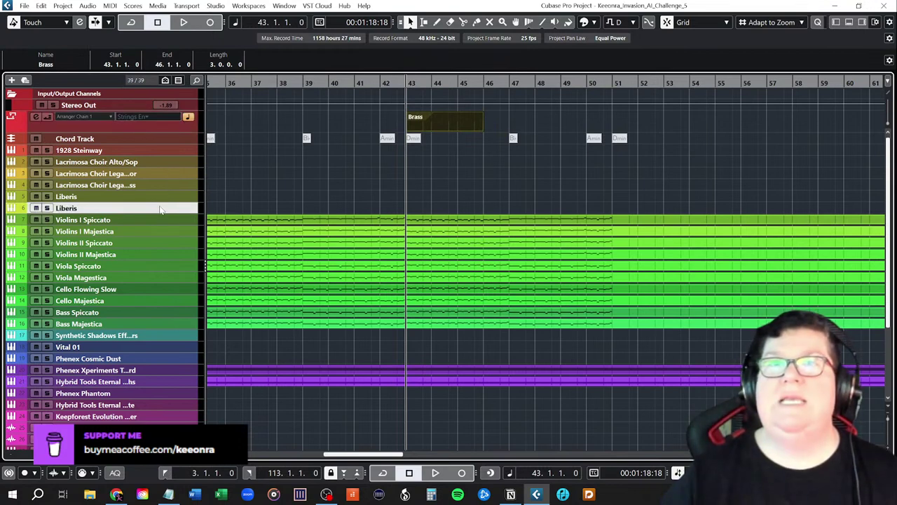
right_click(160, 209)
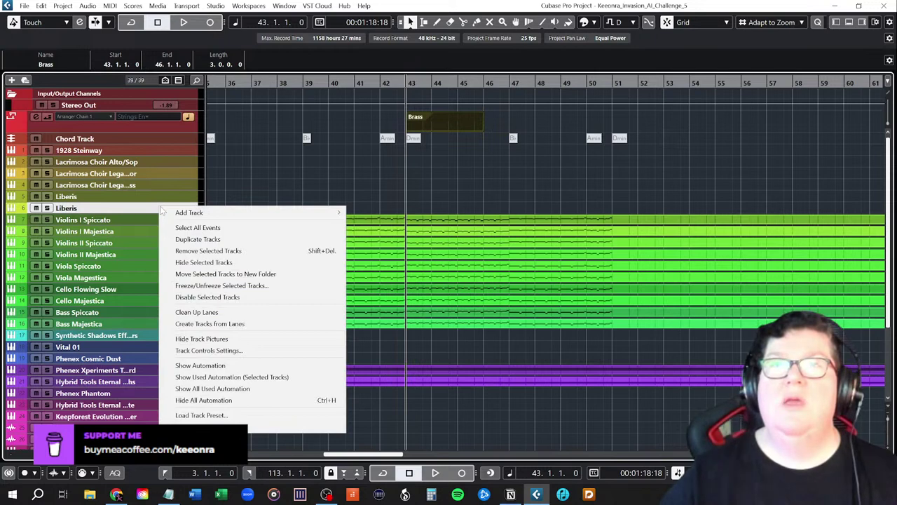
mouse_move(162, 211)
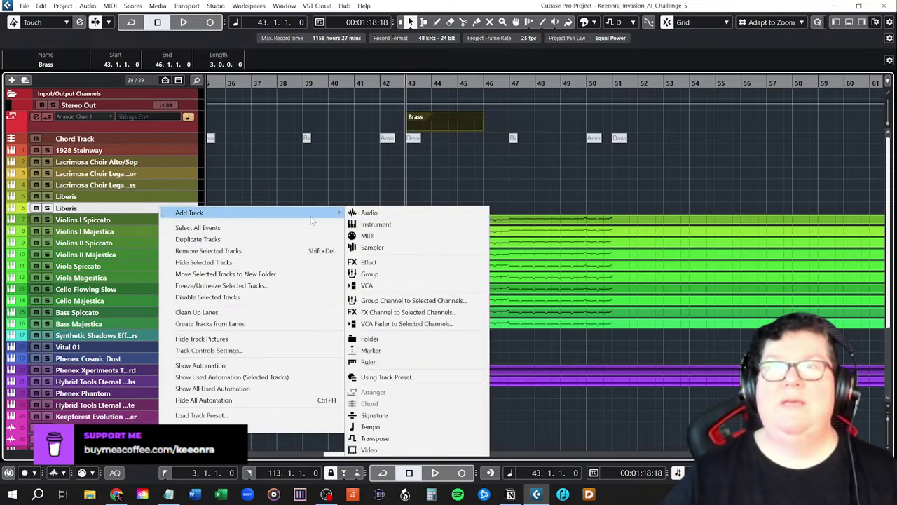
left_click(392, 224)
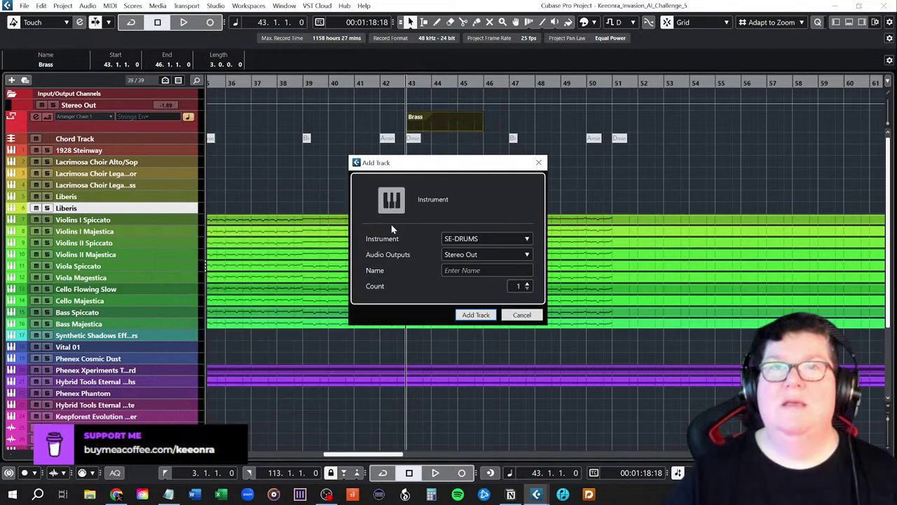
left_click(485, 239)
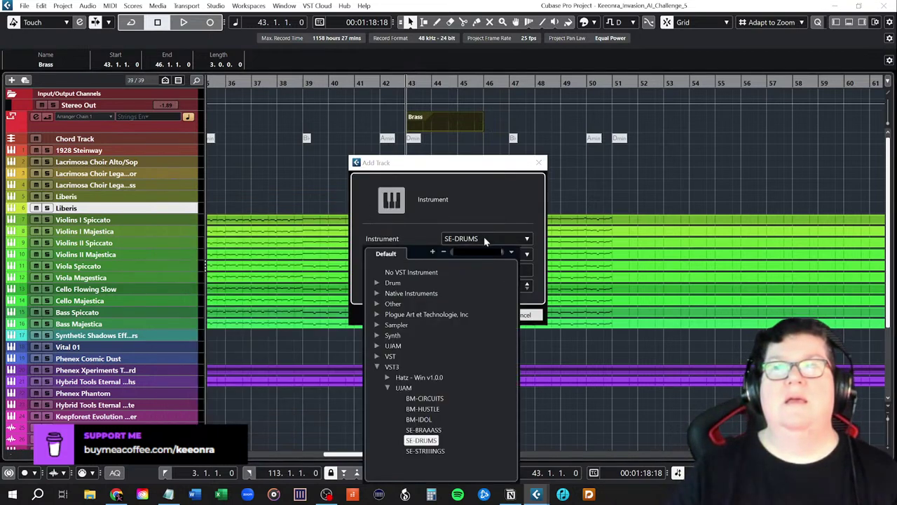
type("au")
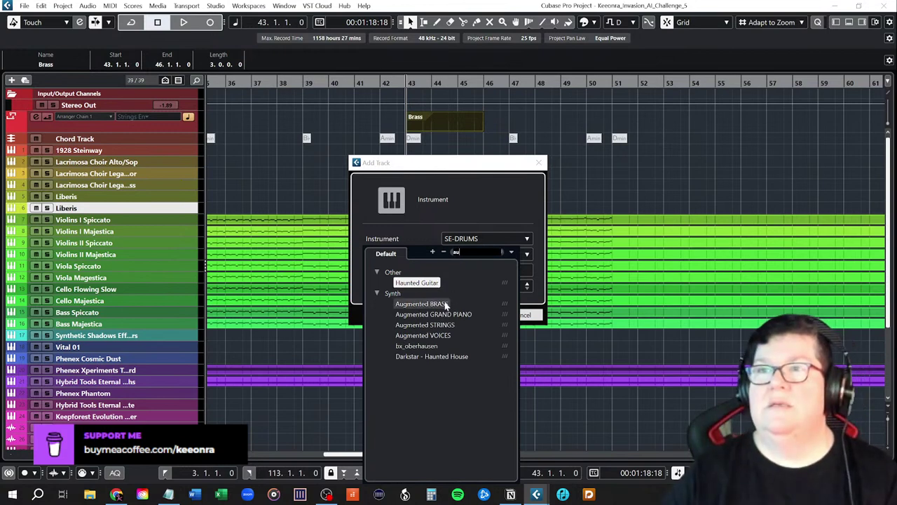
left_click(446, 303)
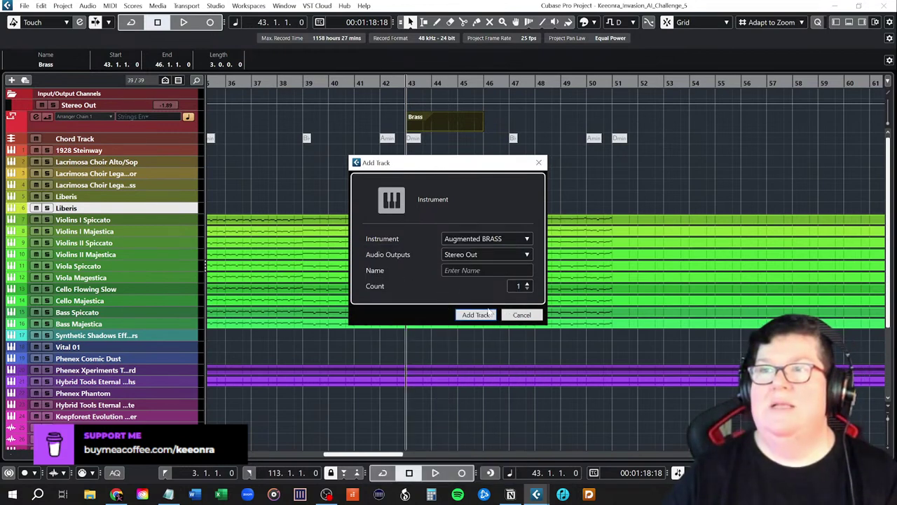
left_click(483, 315)
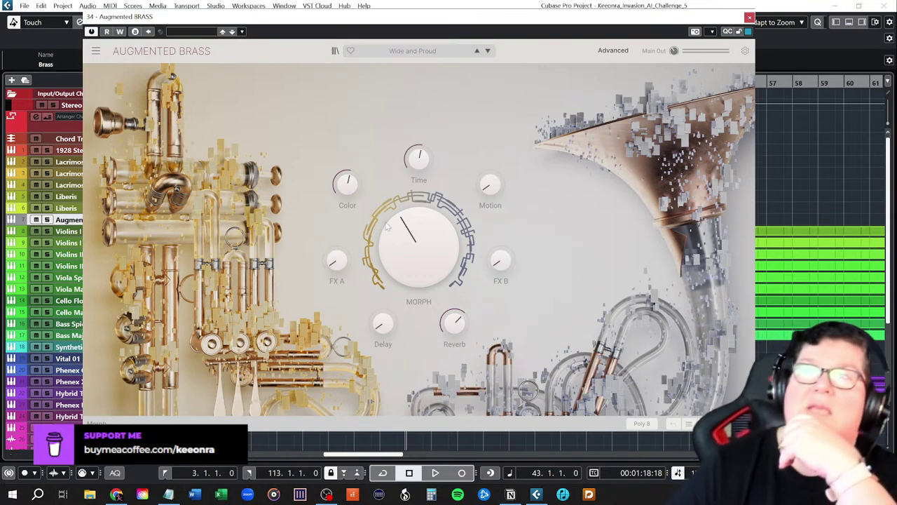
- Inspect the Augmented Brass settings and the advanced layer view of the Wide and Proud preset
mouse_move(471, 238)
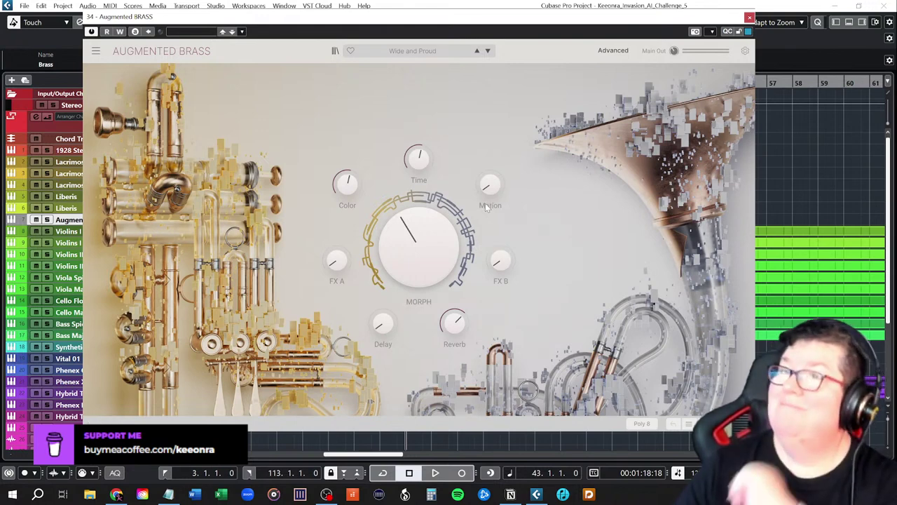
left_click(745, 51)
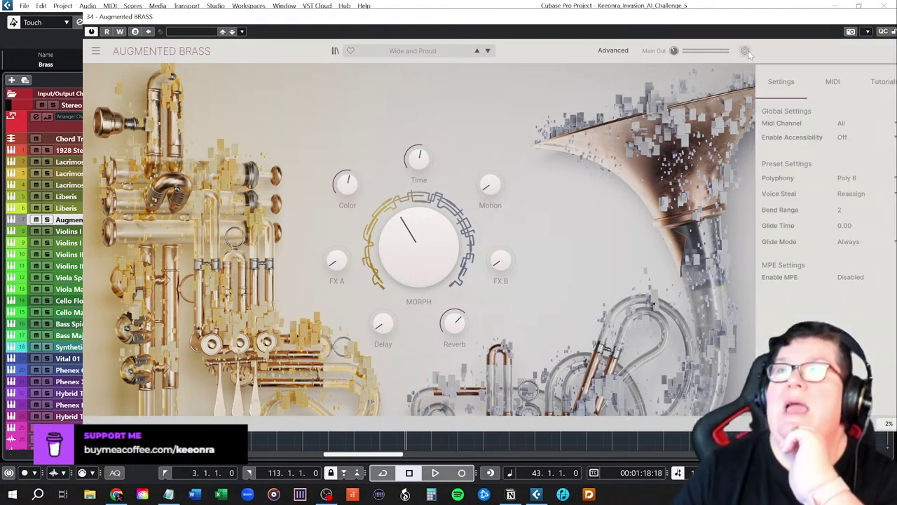
left_click(745, 50)
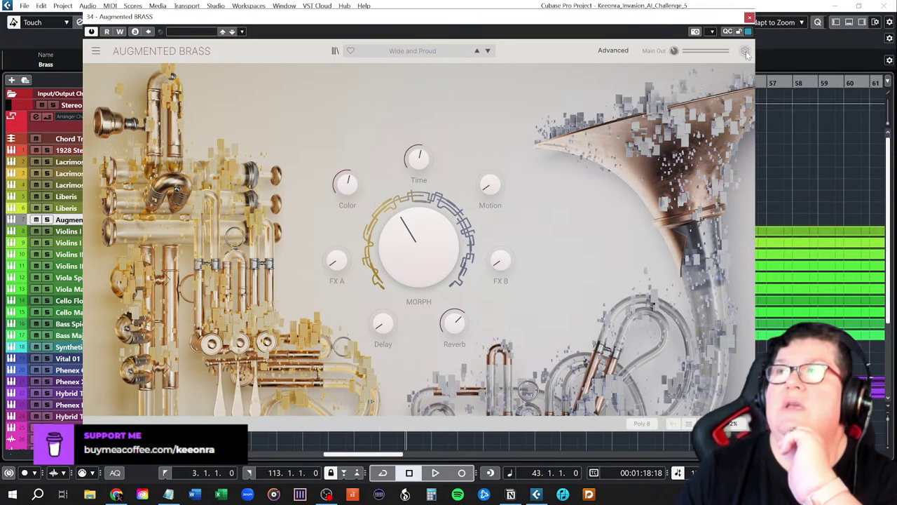
left_click(615, 51)
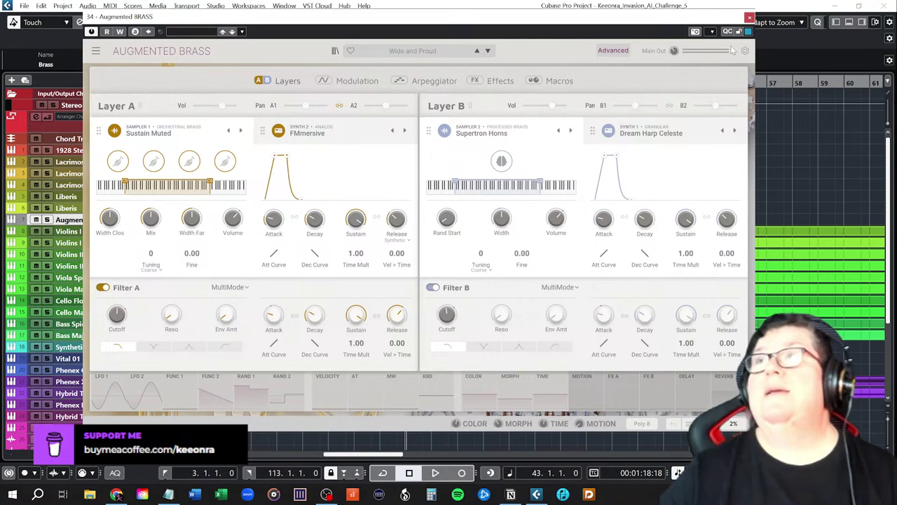
left_click(613, 50)
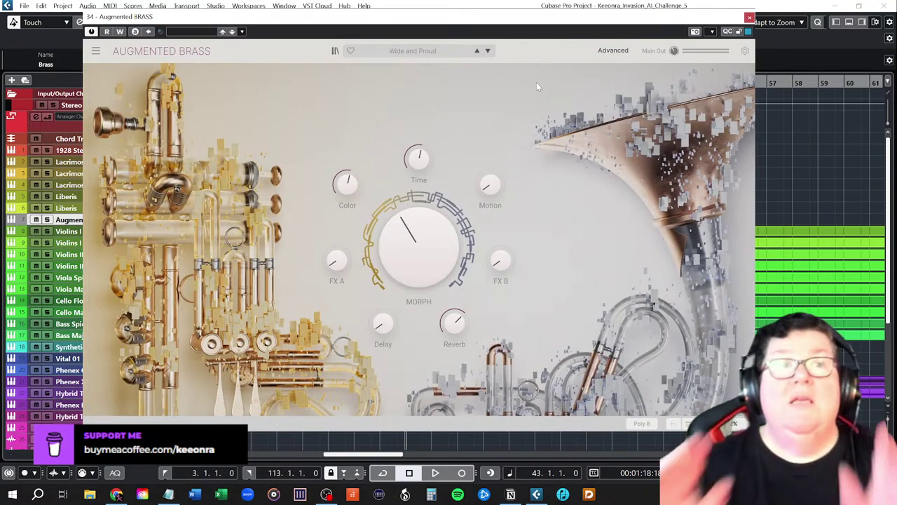
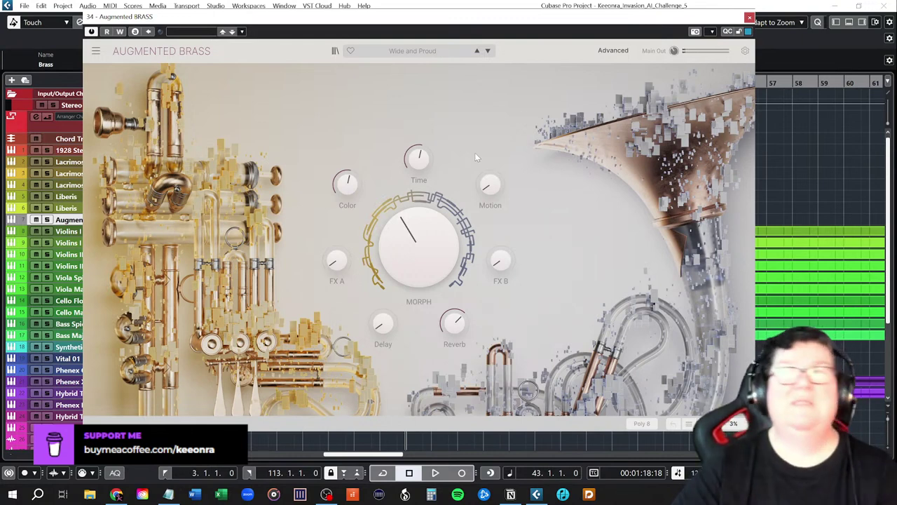
- Mark the Wide and Proud preset as a favourite and load the Brass in Motion preset from all presets
left_click(417, 53)
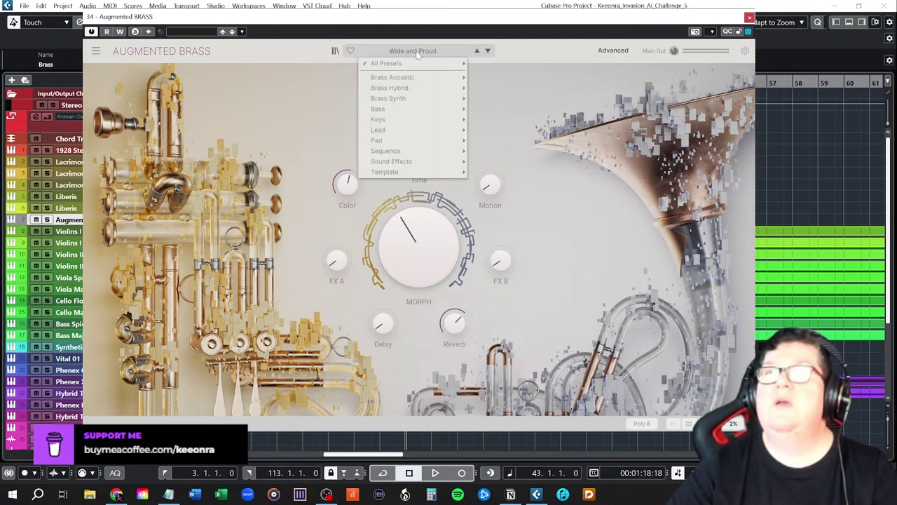
left_click(351, 51)
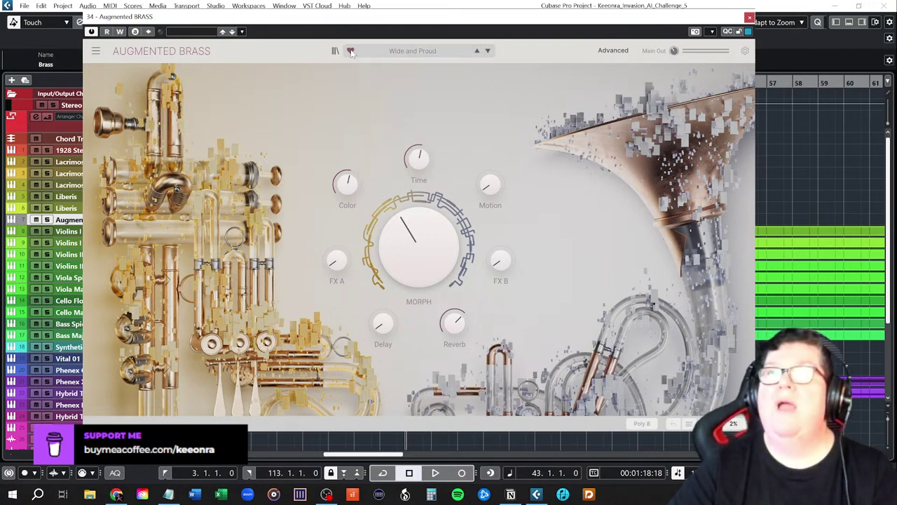
left_click(405, 52)
mouse_move(385, 64)
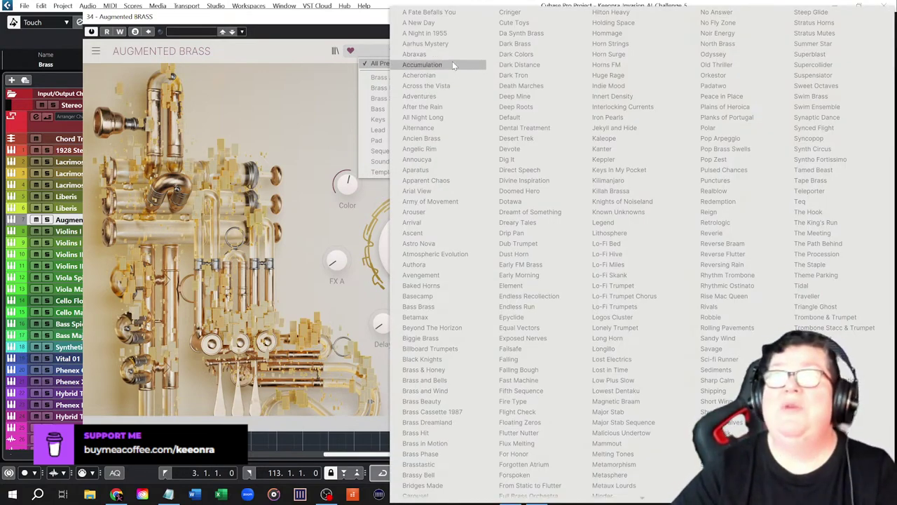
scroll(452, 65, "down", 3)
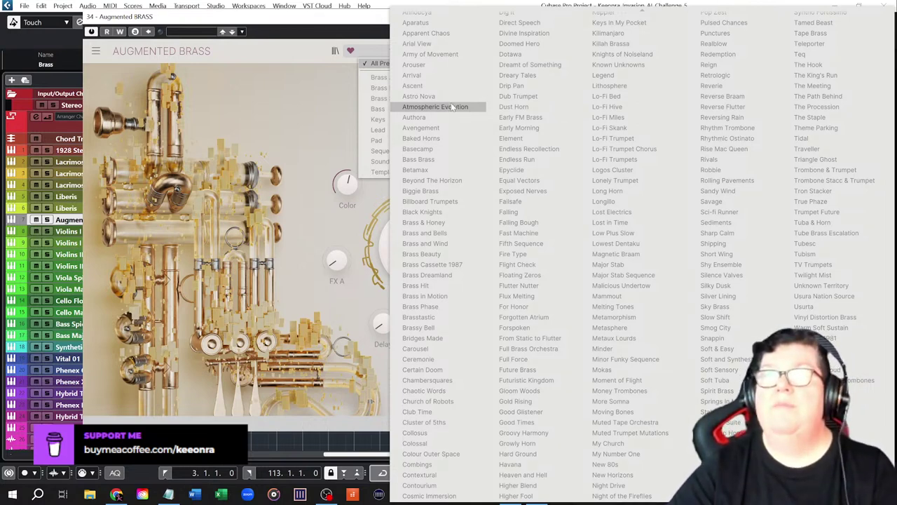
left_click(444, 295)
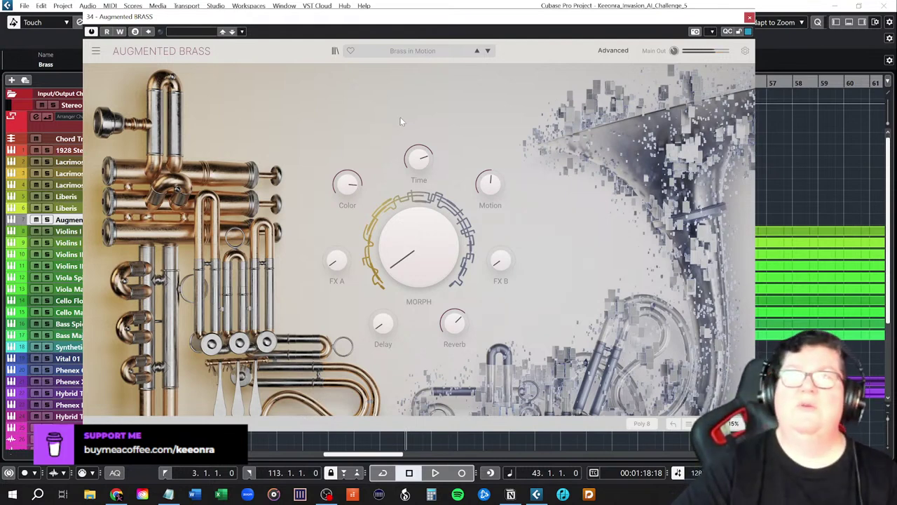
- Show the advanced layer settings of the Brass in Motion preset
left_click(397, 53)
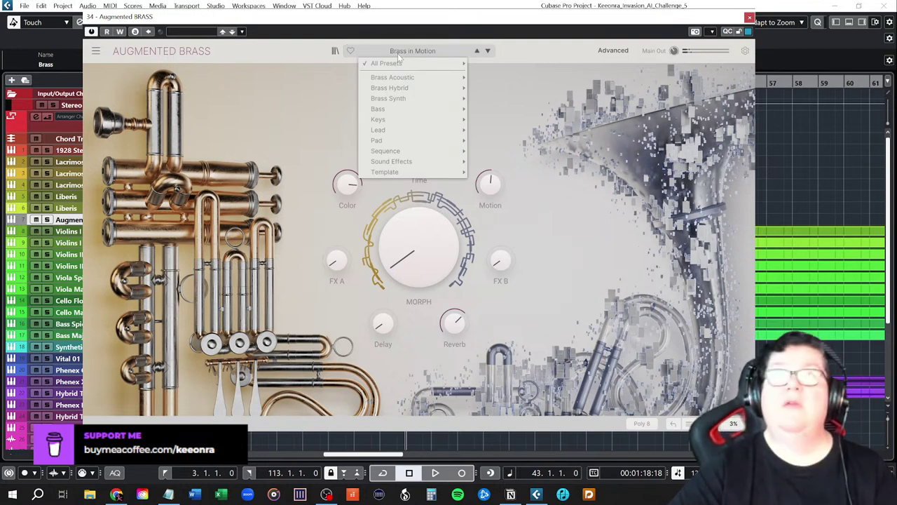
left_click(335, 81)
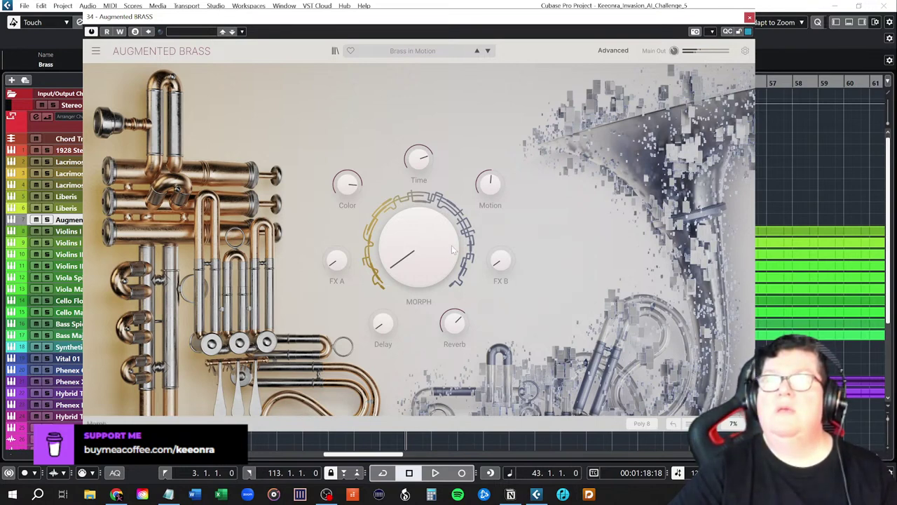
left_click(613, 51)
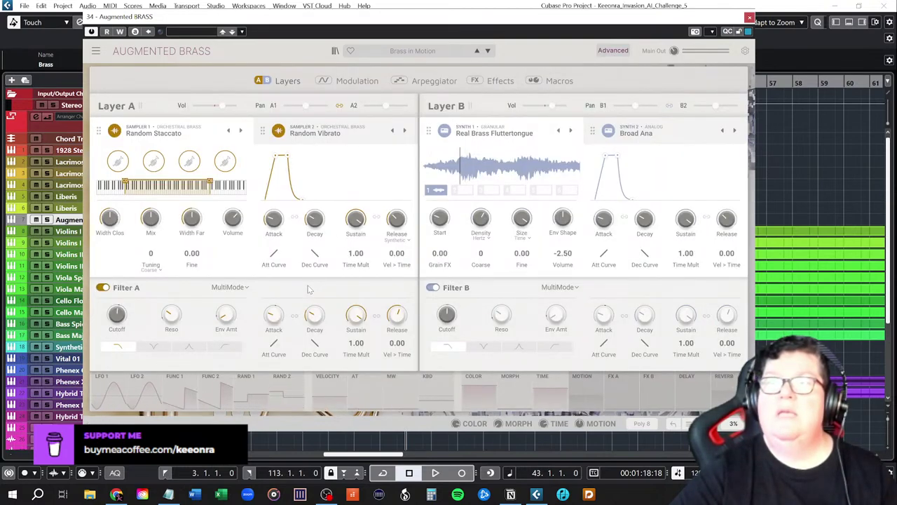
- Close the advanced layer view and load the All Night Long preset from all presets
mouse_move(114, 230)
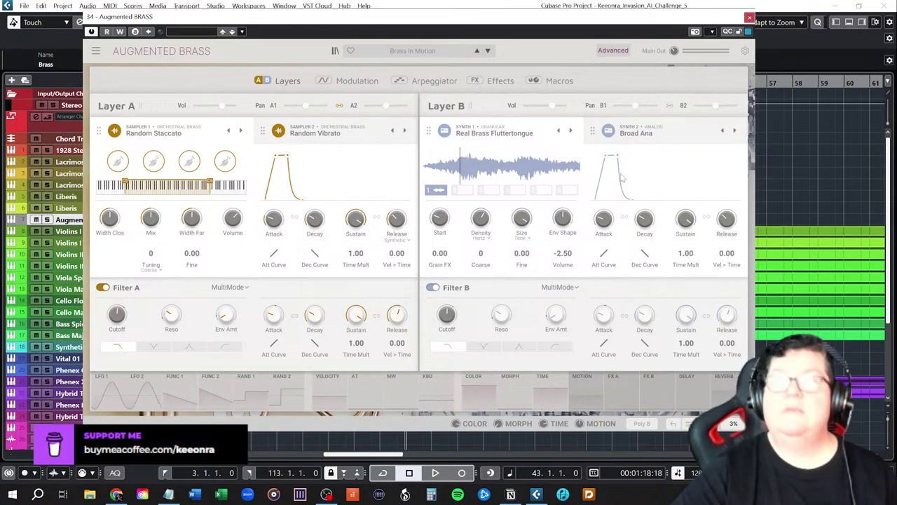
left_click(618, 51)
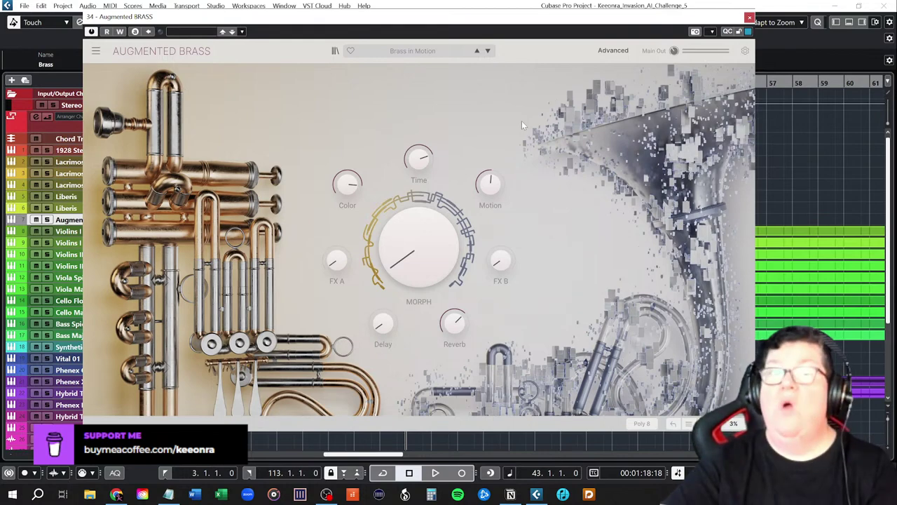
left_click(415, 53)
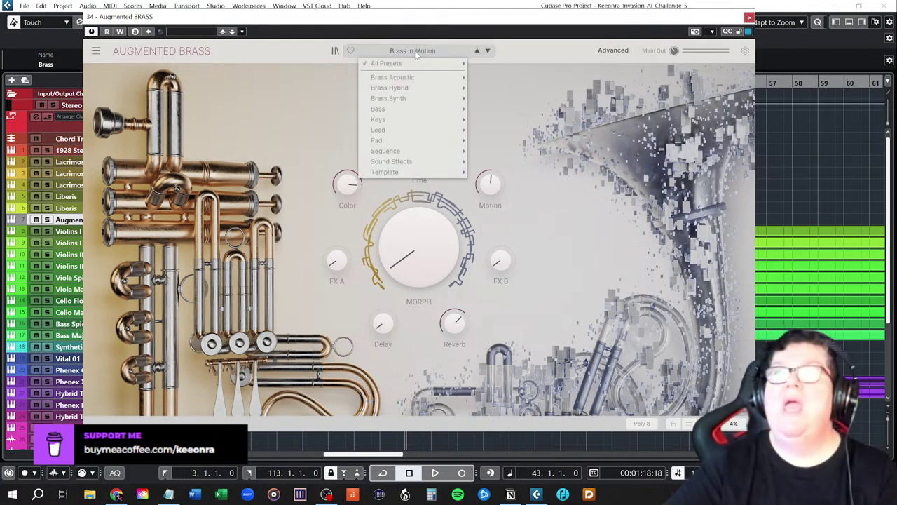
mouse_move(414, 63)
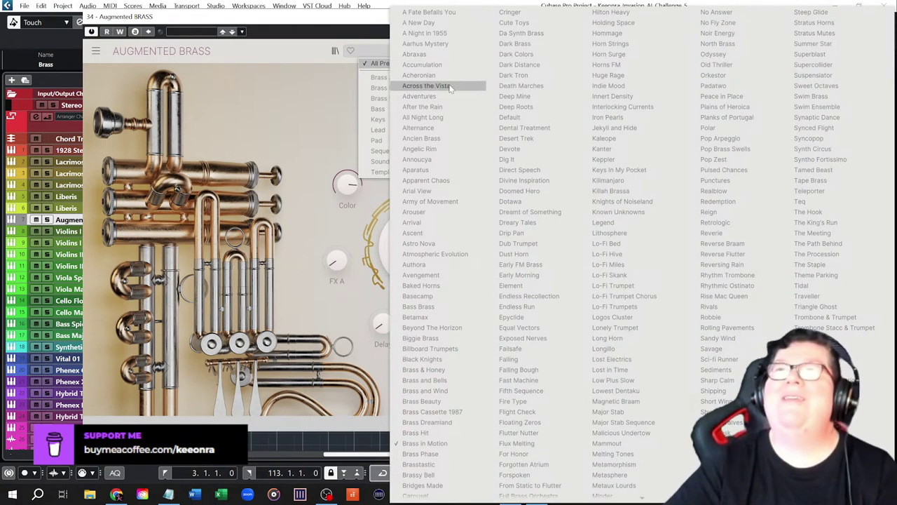
left_click(432, 117)
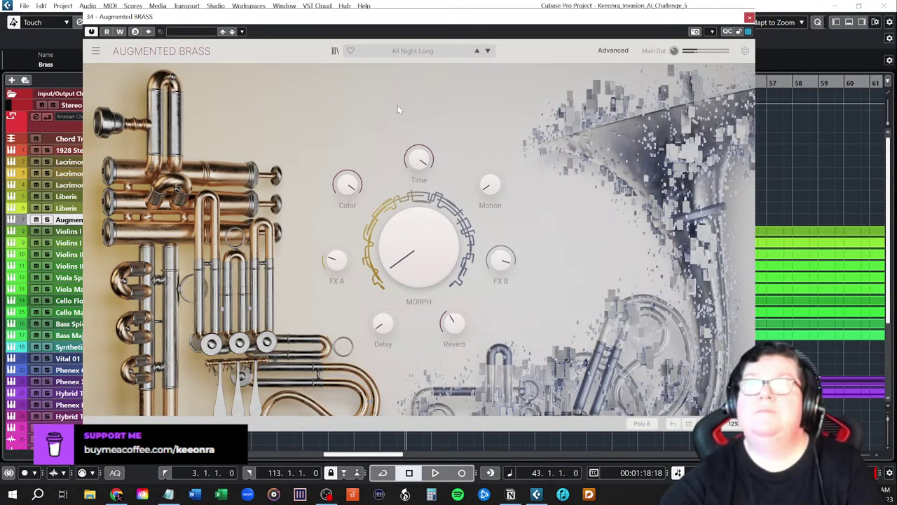
- Audition the Bass Brass, Deep Roots and Tamed Beast presets from the Bass category one after another
left_click(406, 54)
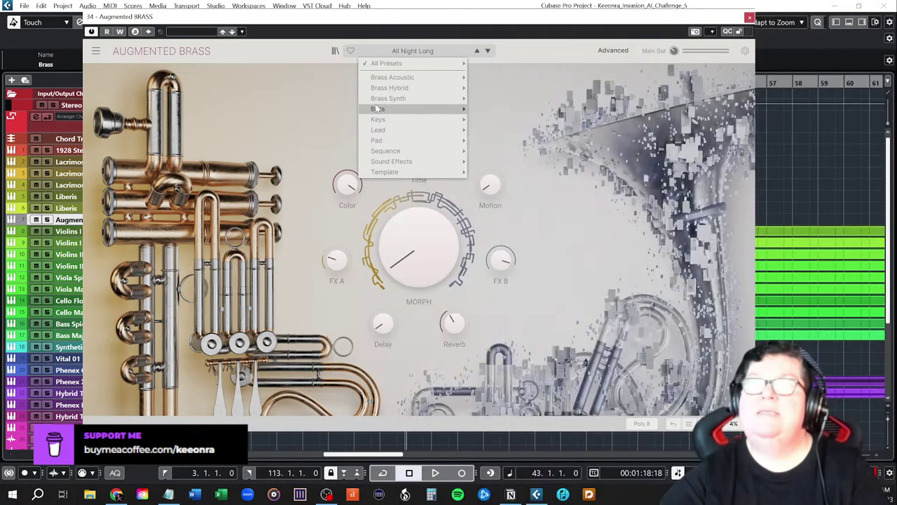
mouse_move(377, 110)
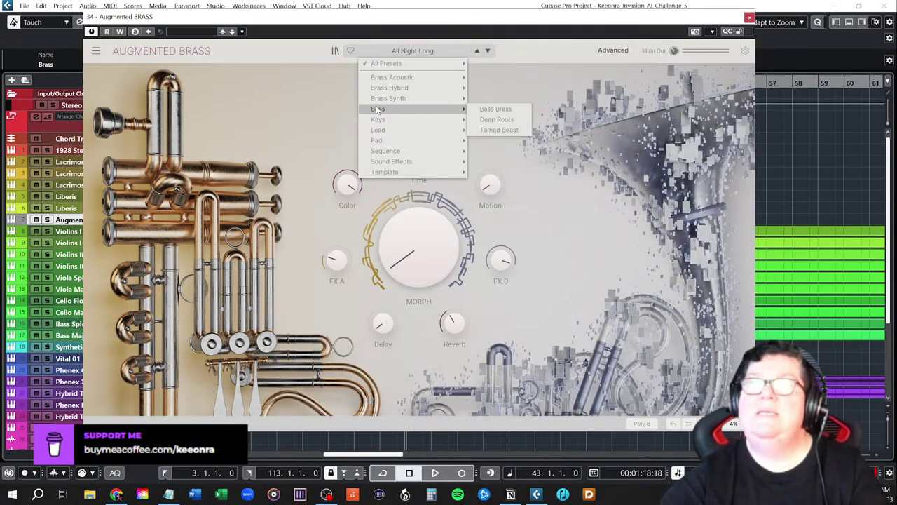
left_click(488, 110)
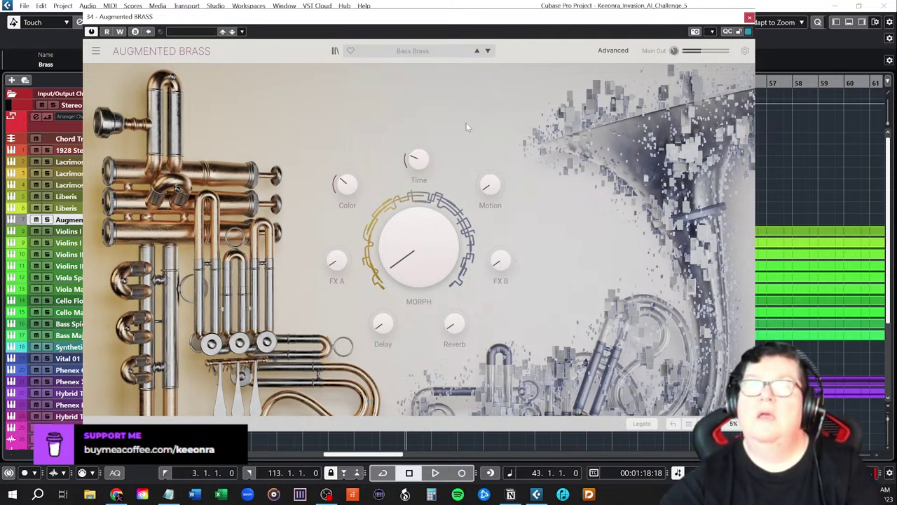
left_click(429, 52)
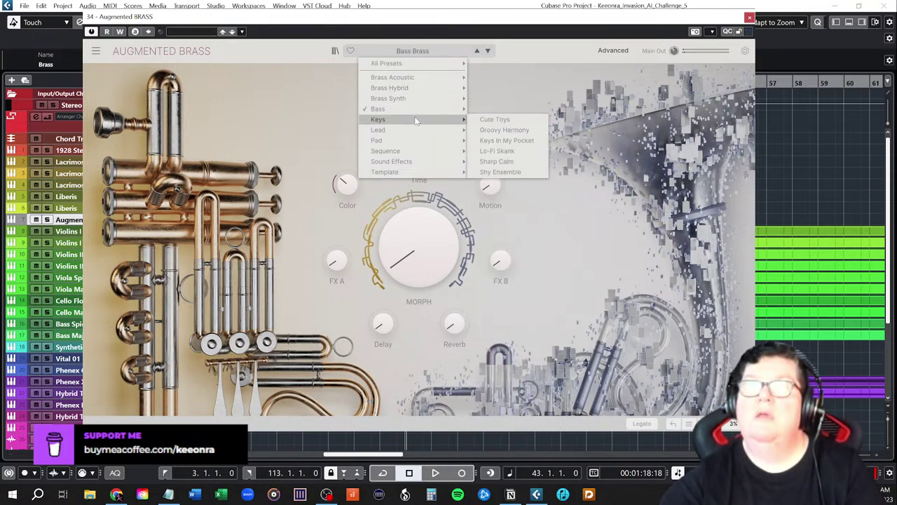
mouse_move(418, 112)
left_click(479, 120)
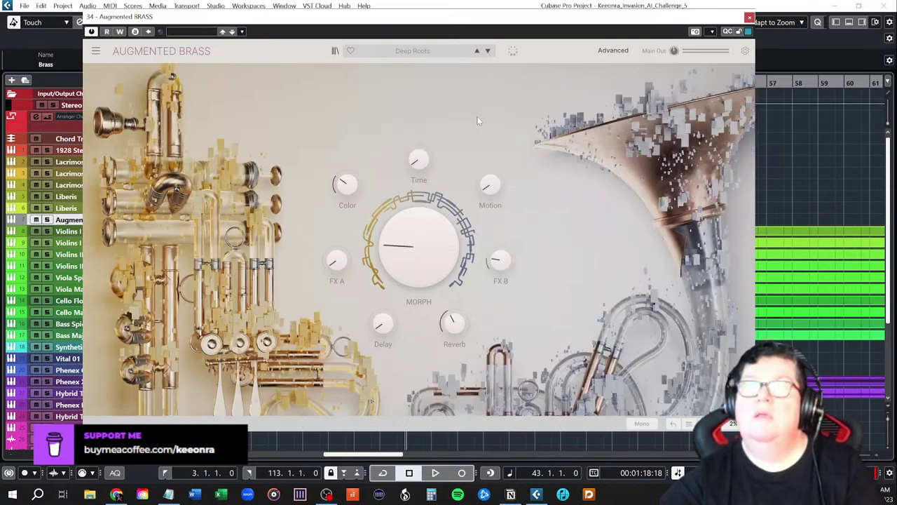
left_click(411, 54)
mouse_move(407, 111)
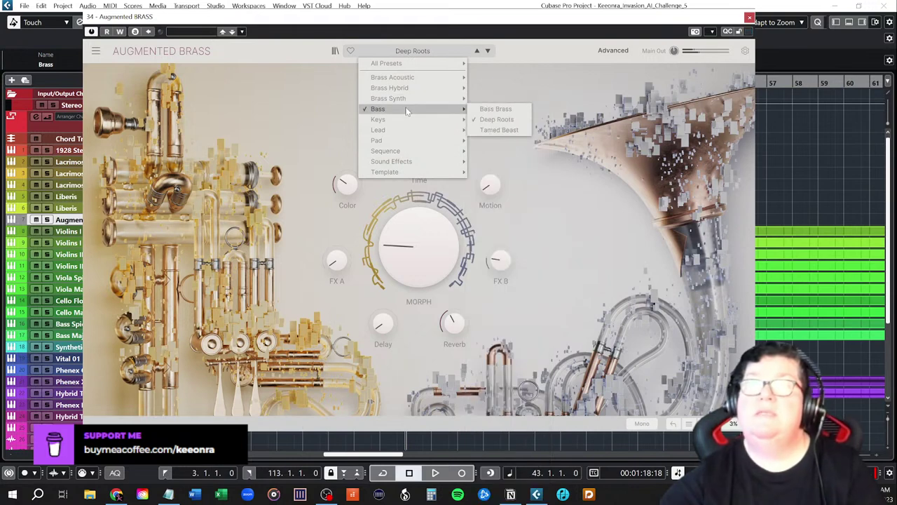
left_click(500, 129)
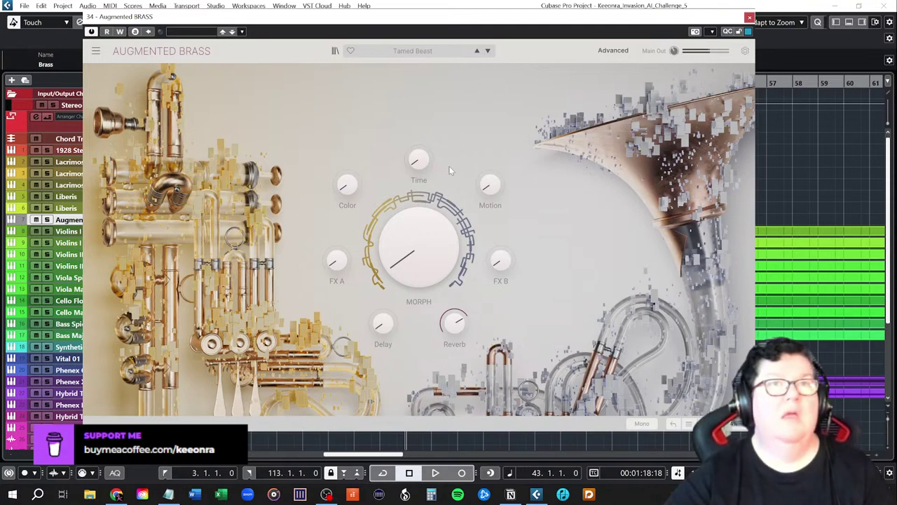
- Load the A Fate Befalls You preset from all presets to audition it
left_click(413, 52)
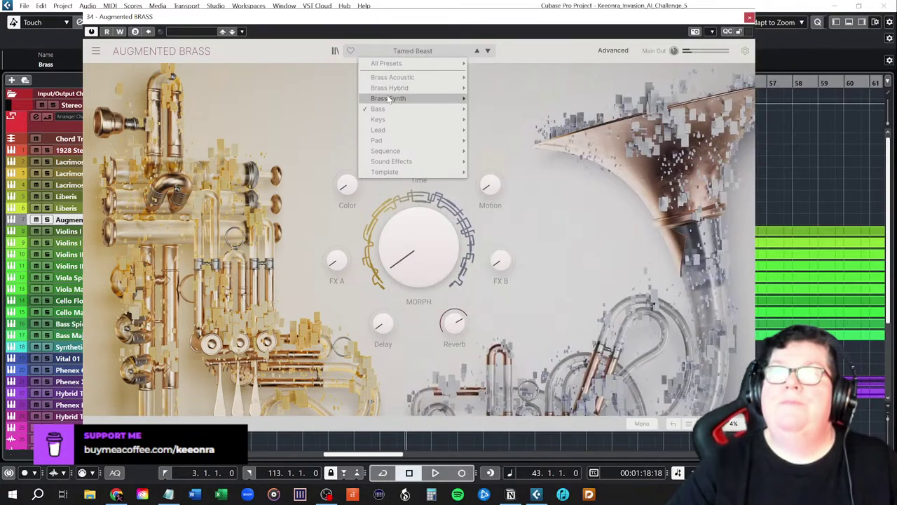
mouse_move(387, 99)
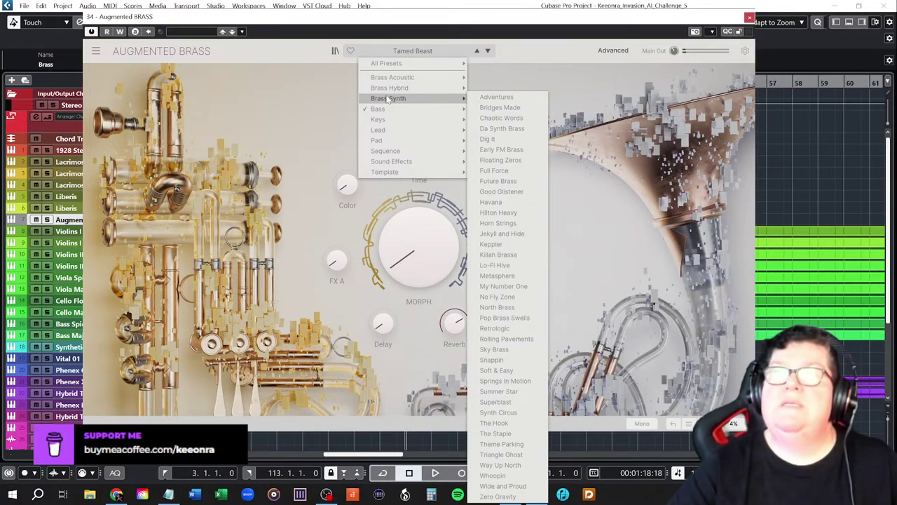
mouse_move(392, 62)
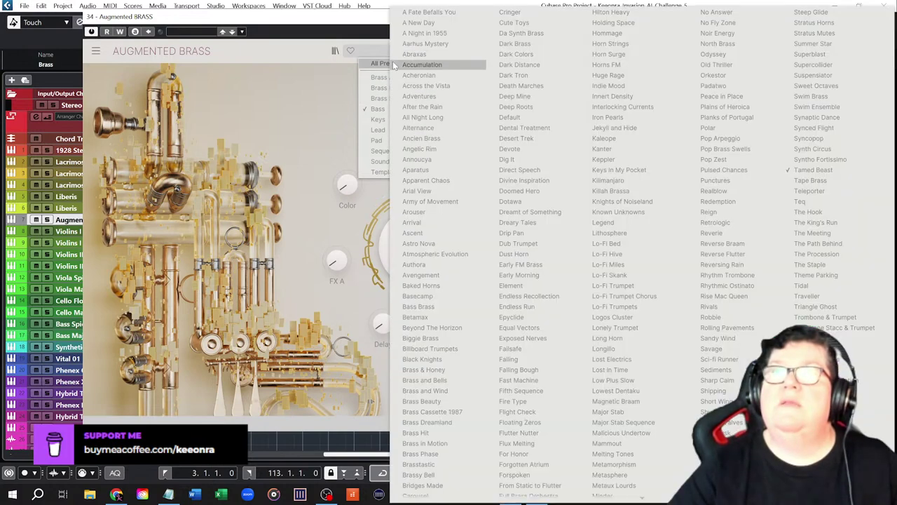
left_click(431, 14)
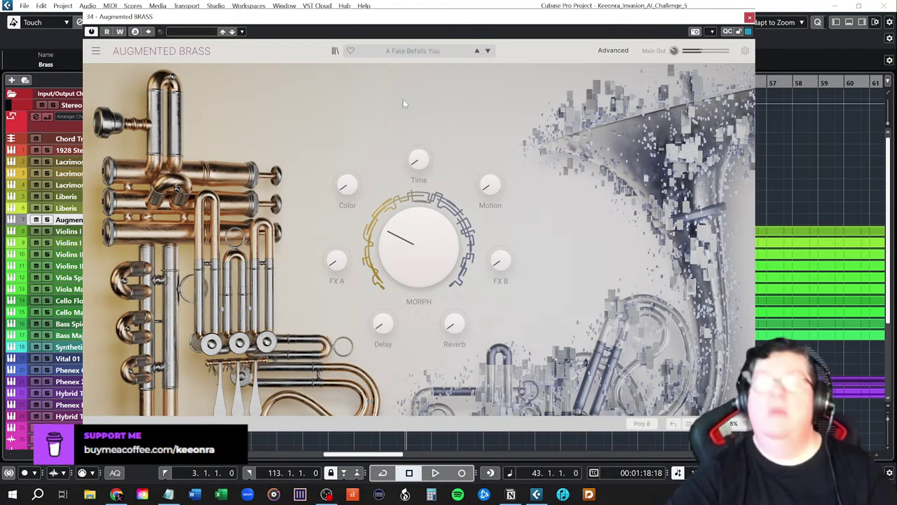
- Show the liked presets in the preset browser, load Wide and Proud from them and close the browser
left_click(417, 53)
left_click(413, 52)
left_click(410, 51)
left_click(342, 68)
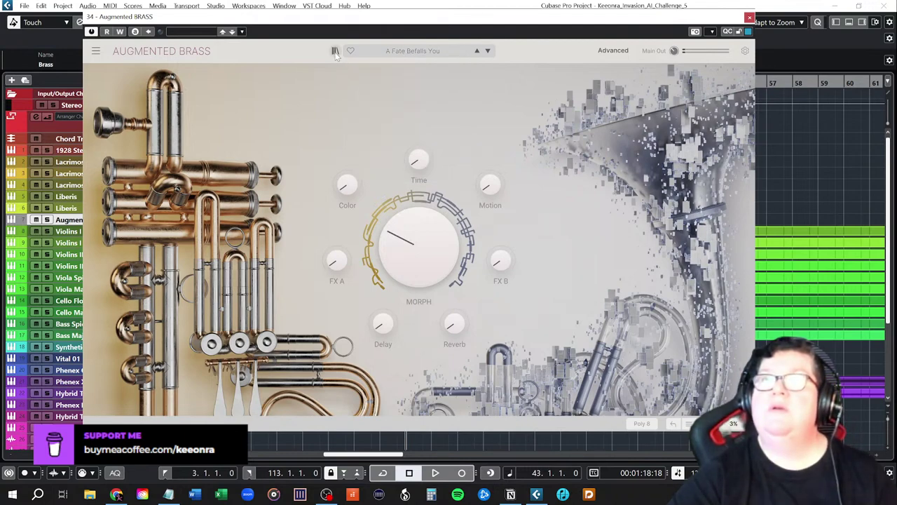
left_click(336, 53)
left_click(137, 151)
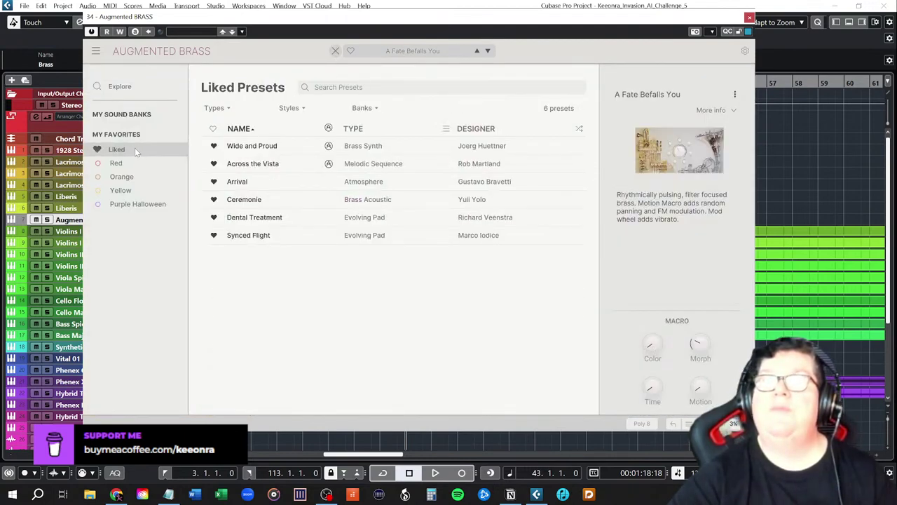
left_click(254, 148)
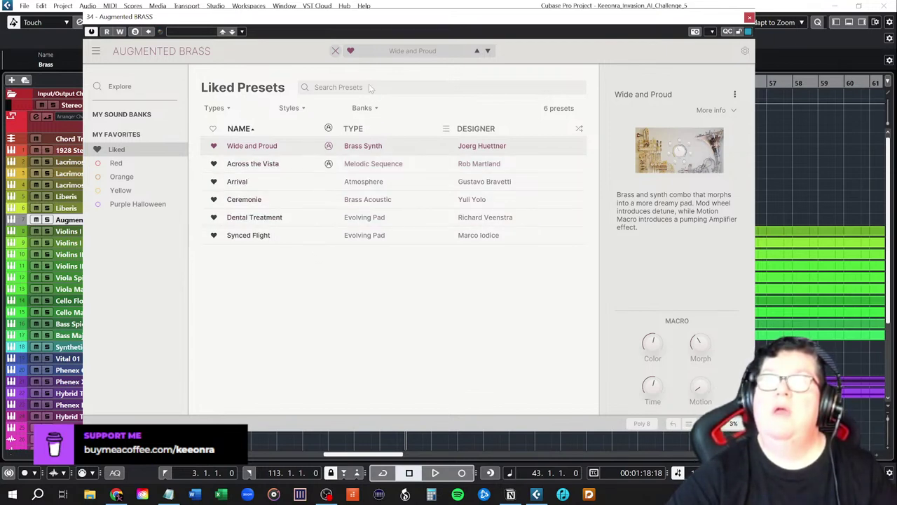
left_click(336, 50)
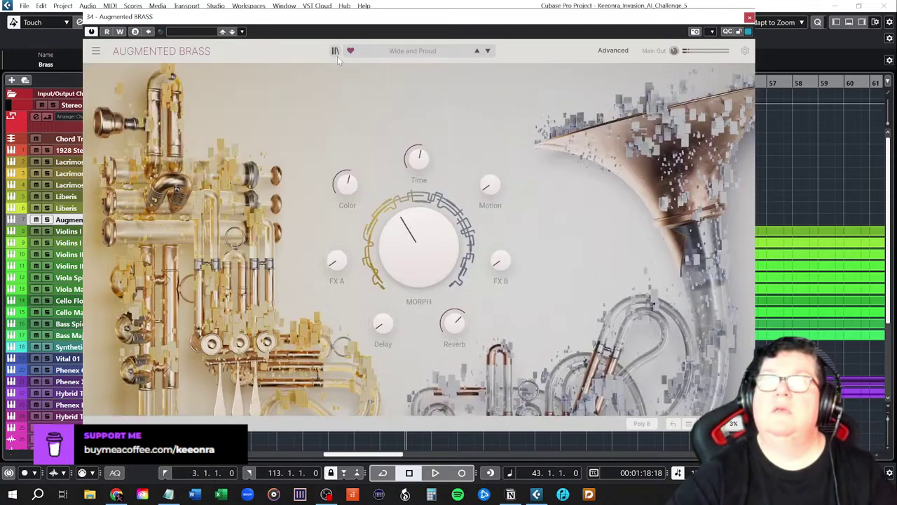
- Audition the Long Horn preset and the Avengement preset from all presets
left_click(385, 54)
mouse_move(388, 63)
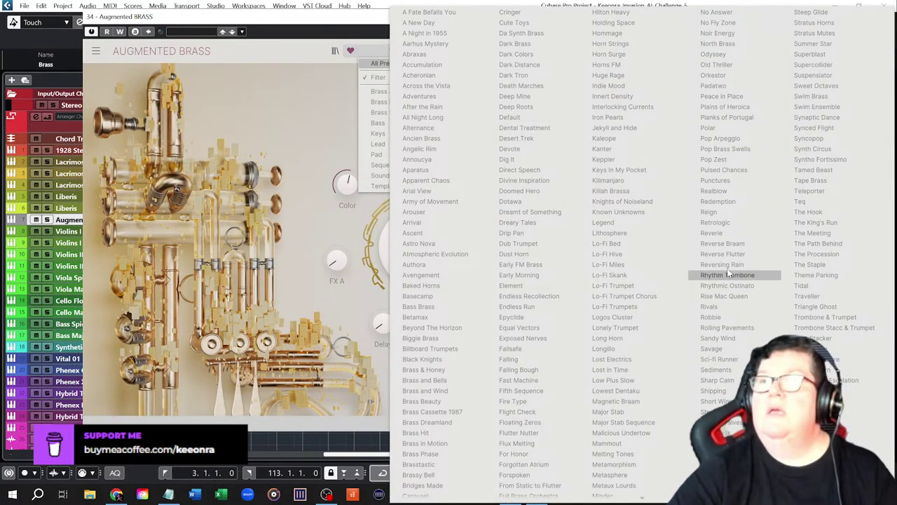
left_click(627, 338)
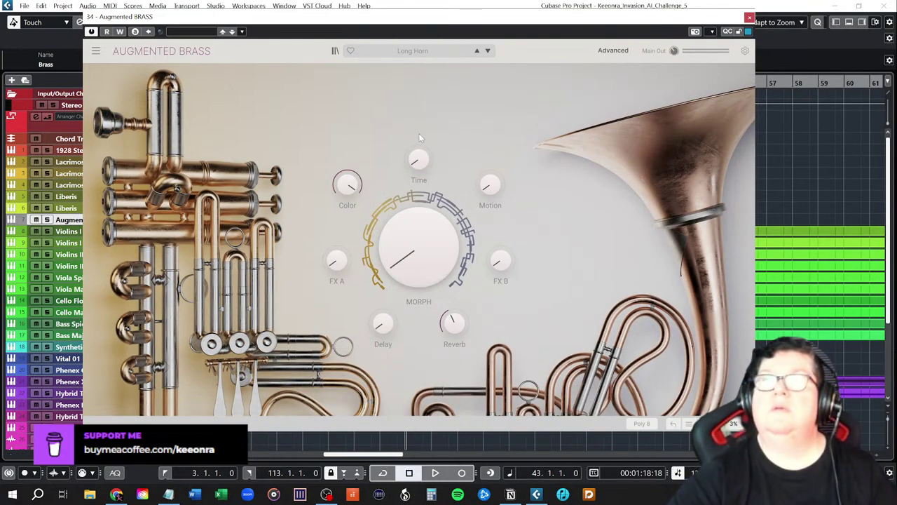
mouse_move(424, 150)
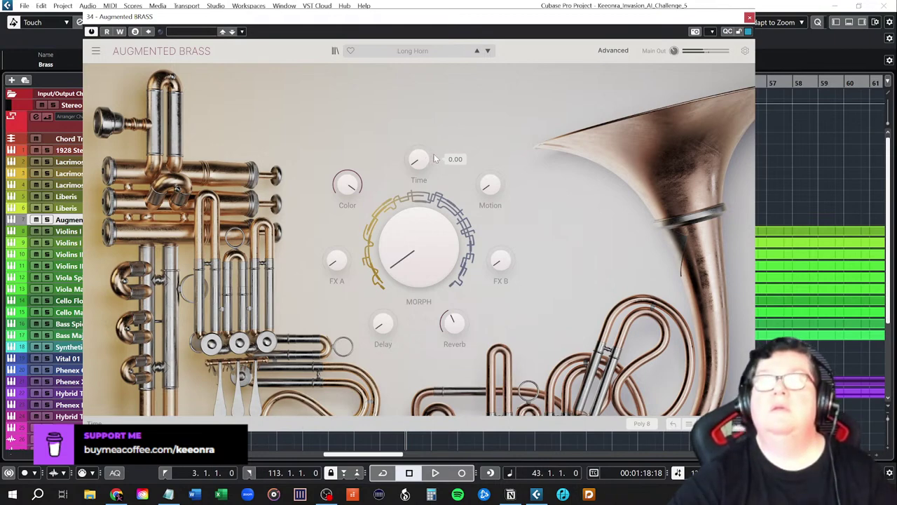
left_click(414, 50)
mouse_move(379, 63)
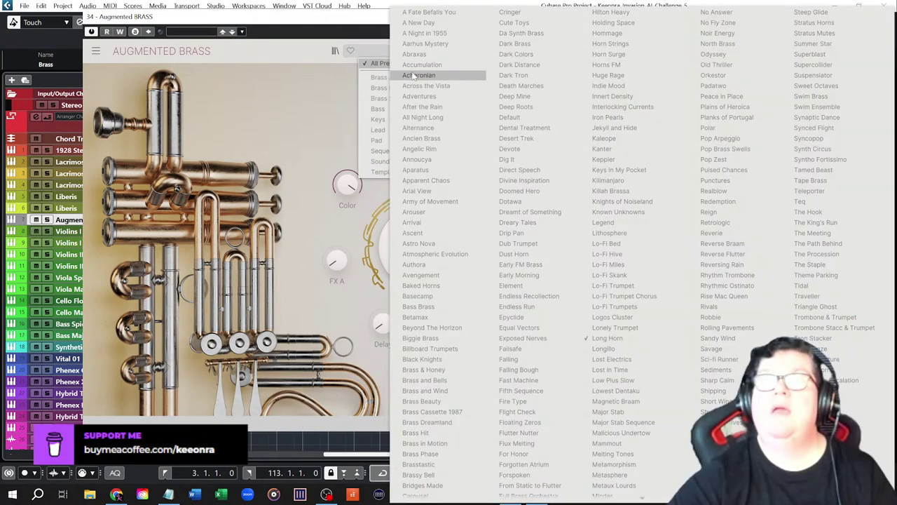
left_click(441, 275)
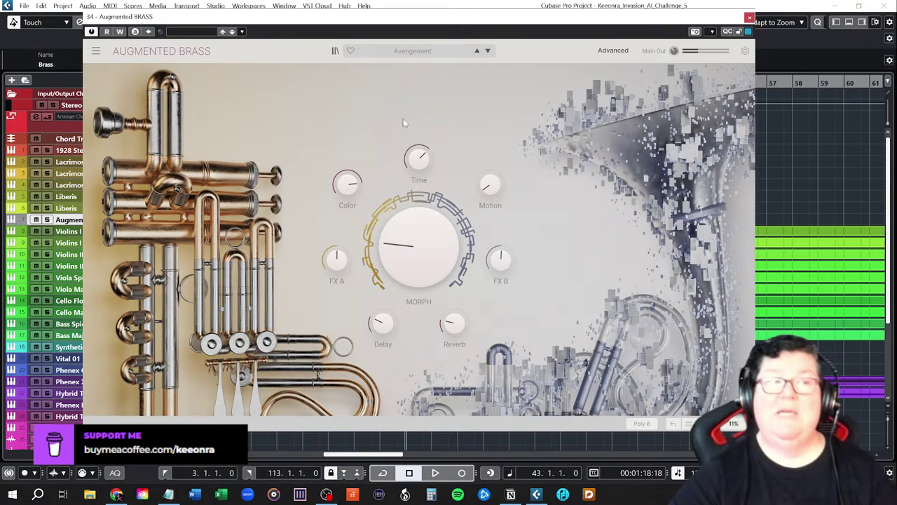
- Audition the Desert Trek preset and the Keys In My Pocket preset from all presets
left_click(432, 55)
mouse_move(432, 62)
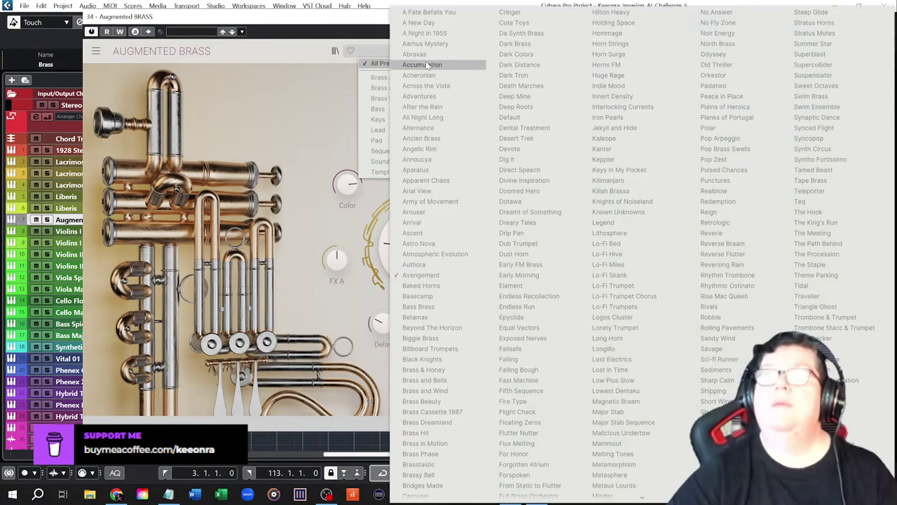
left_click(522, 138)
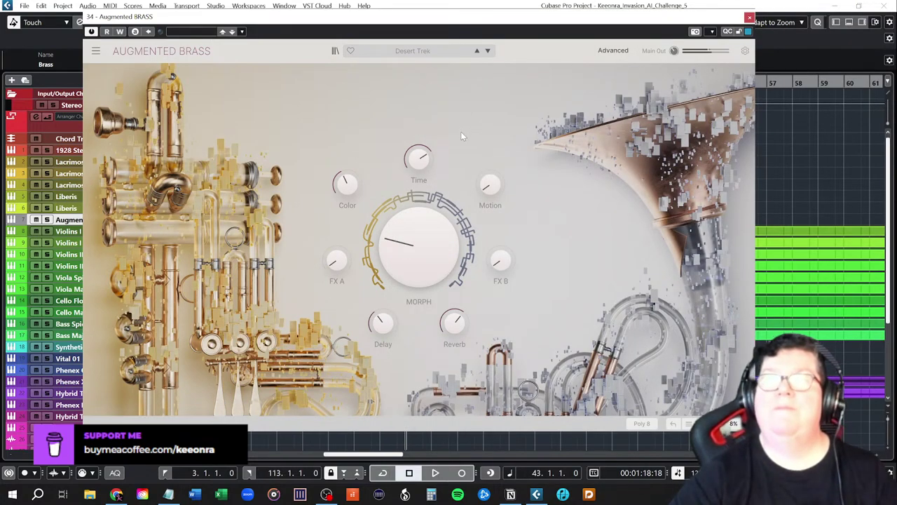
left_click(429, 53)
mouse_move(428, 63)
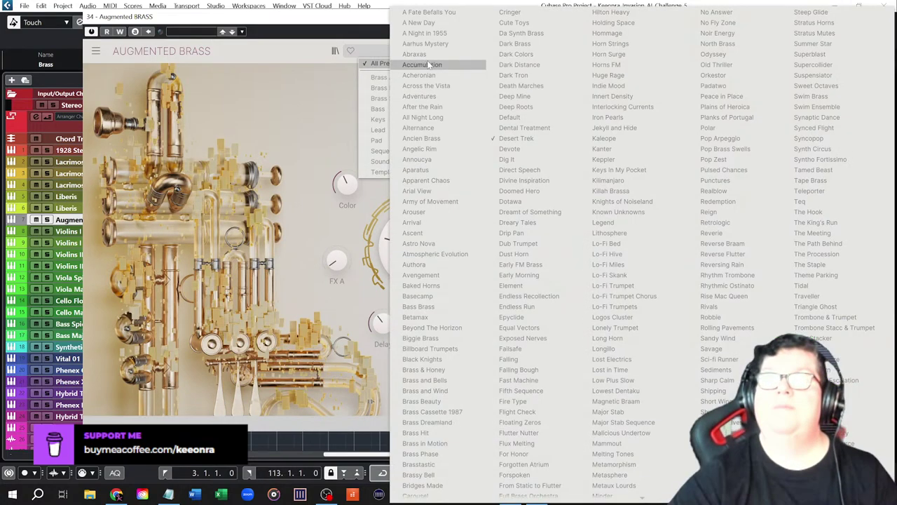
left_click(611, 170)
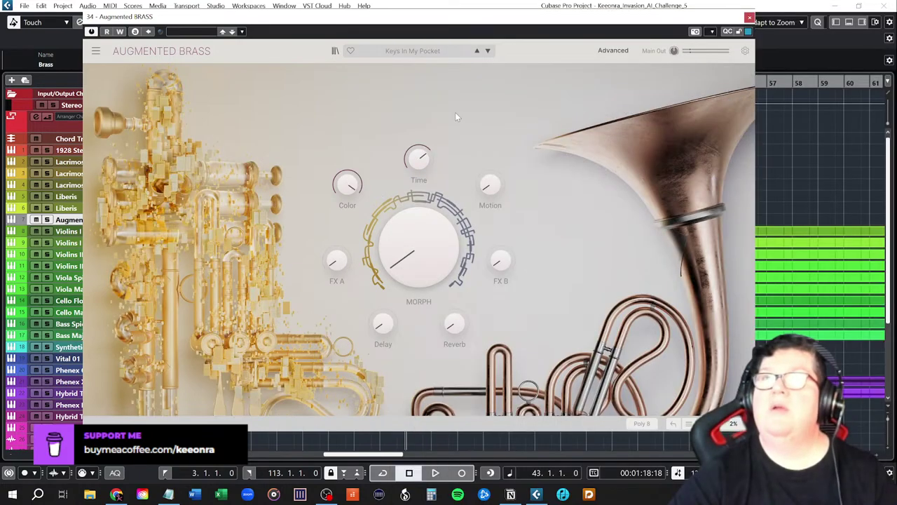
- Load the Lo-Fi Trumpet Chorus preset from all presets
left_click(404, 51)
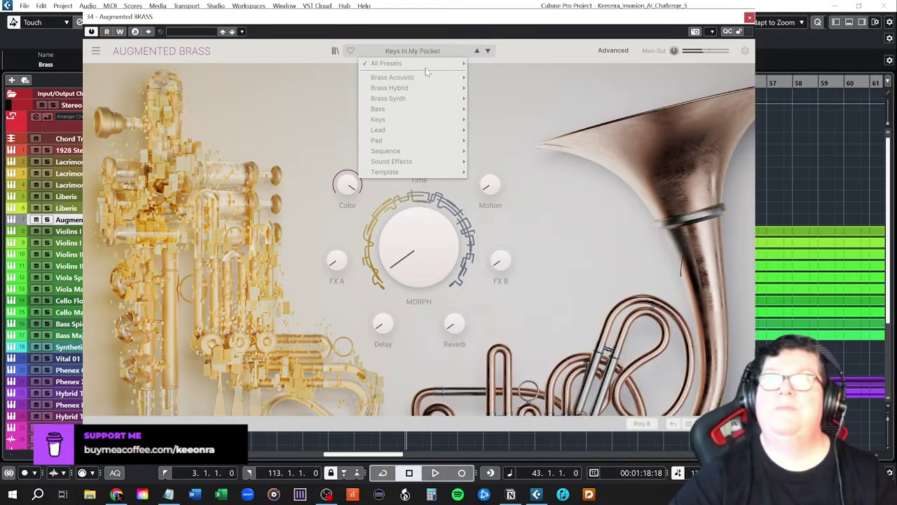
mouse_move(421, 64)
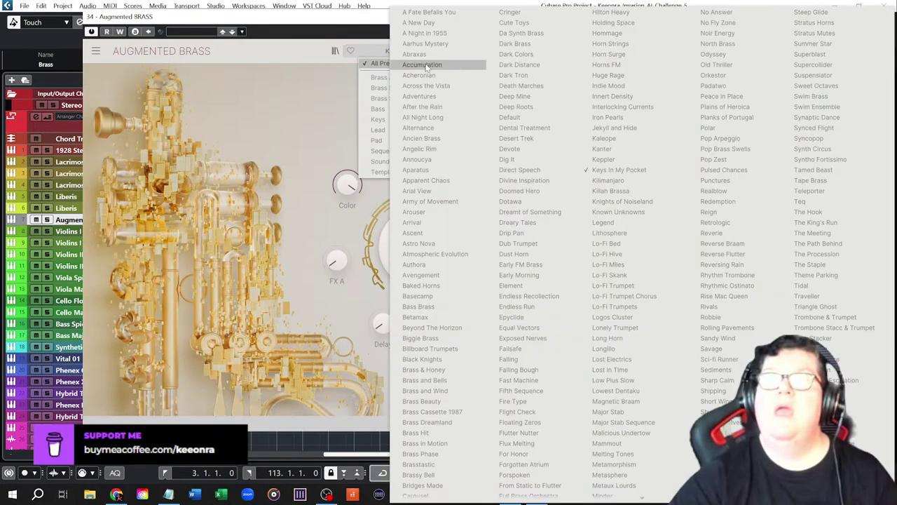
left_click(627, 296)
mouse_move(480, 166)
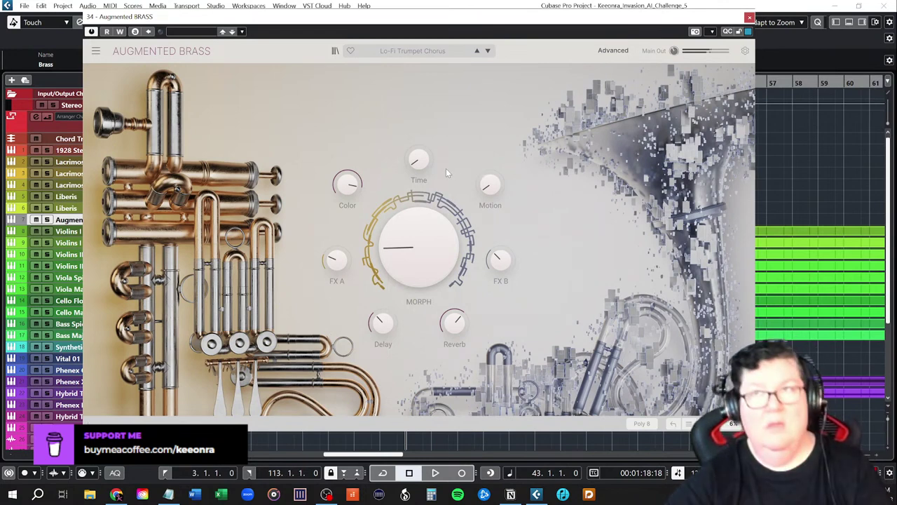
- Audition the Night of the Fireflies preset from all presets
left_click(407, 53)
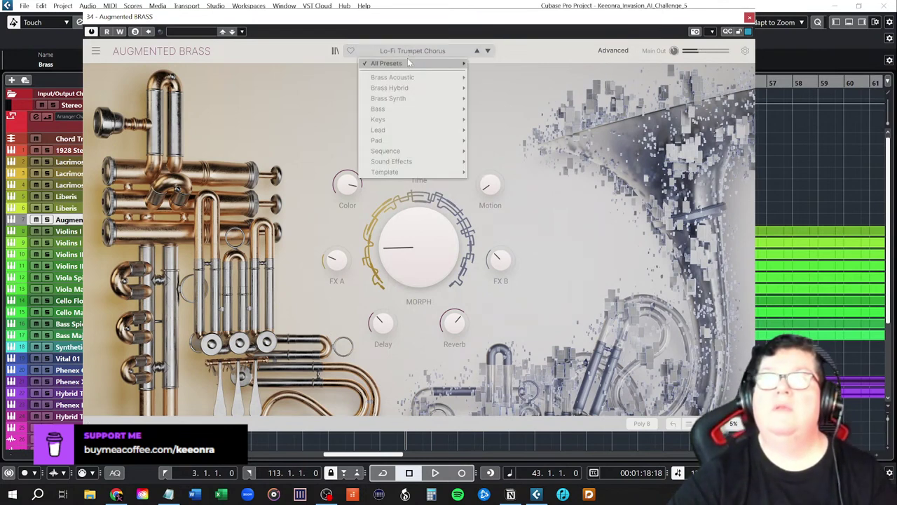
mouse_move(408, 64)
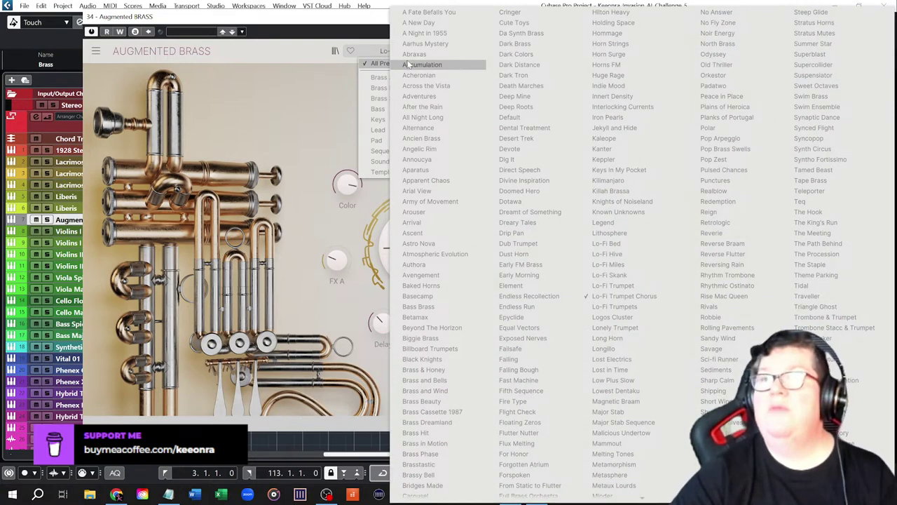
scroll(495, 119, "down", 5)
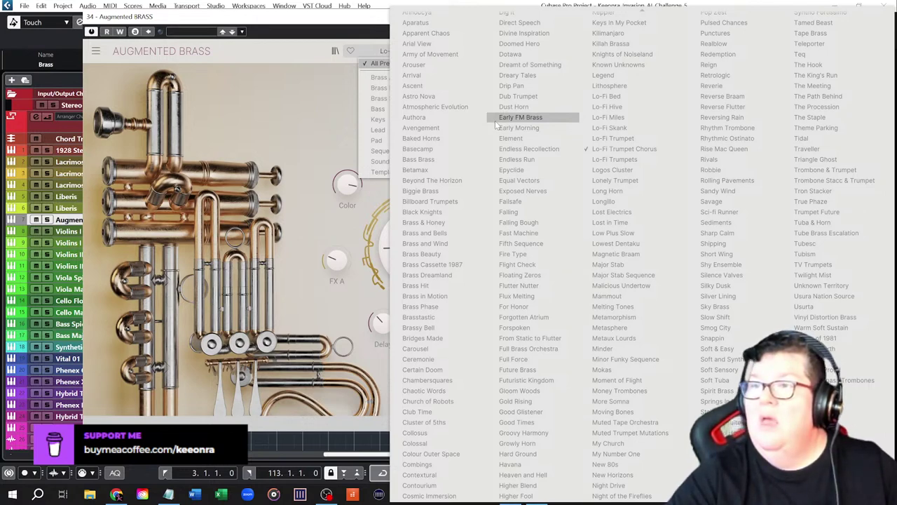
left_click(621, 496)
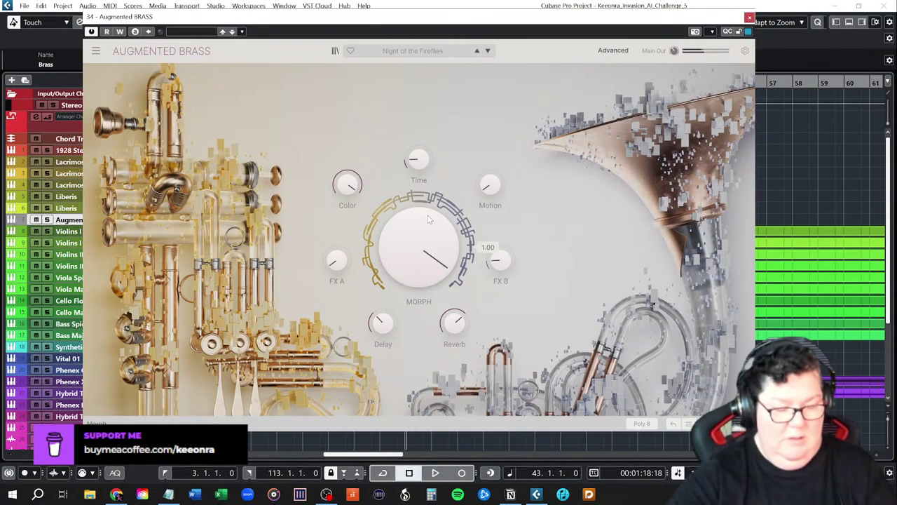
mouse_move(404, 163)
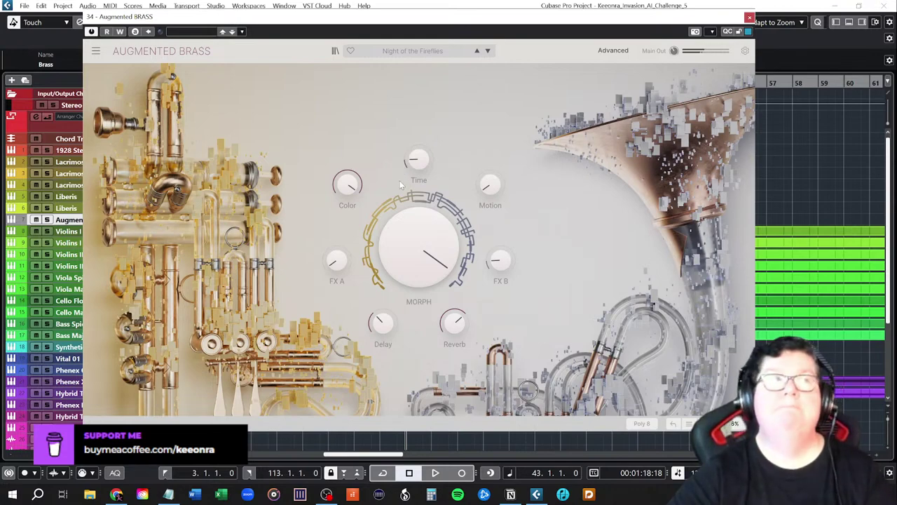
- Audition the Dental Treatment preset and the Death Marches preset from all presets
left_click(387, 53)
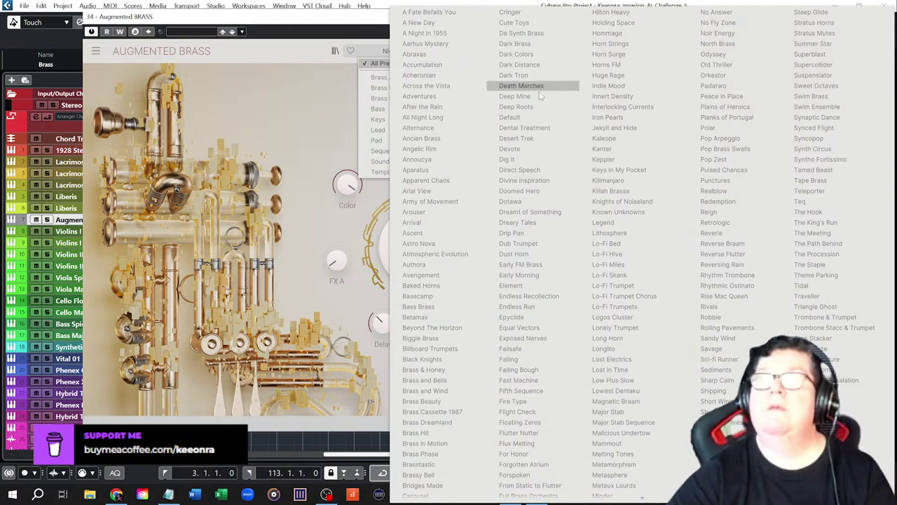
left_click(539, 129)
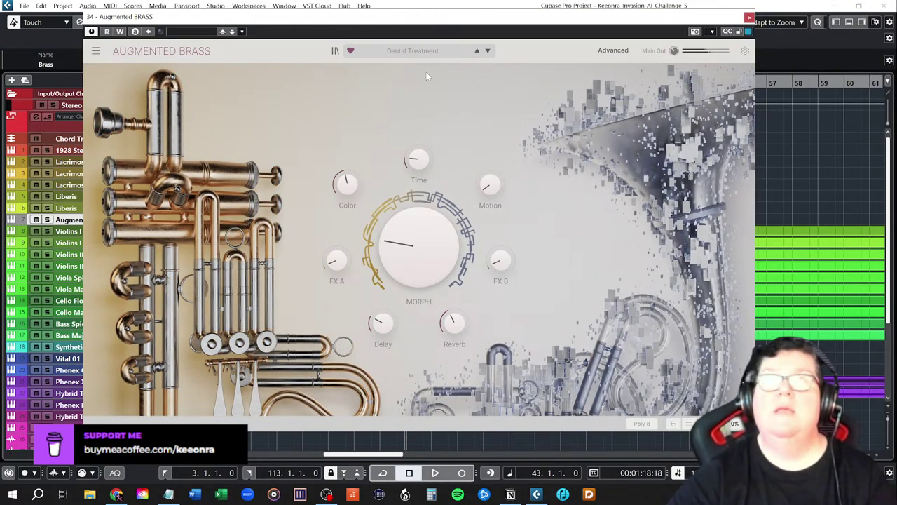
left_click(412, 53)
mouse_move(407, 63)
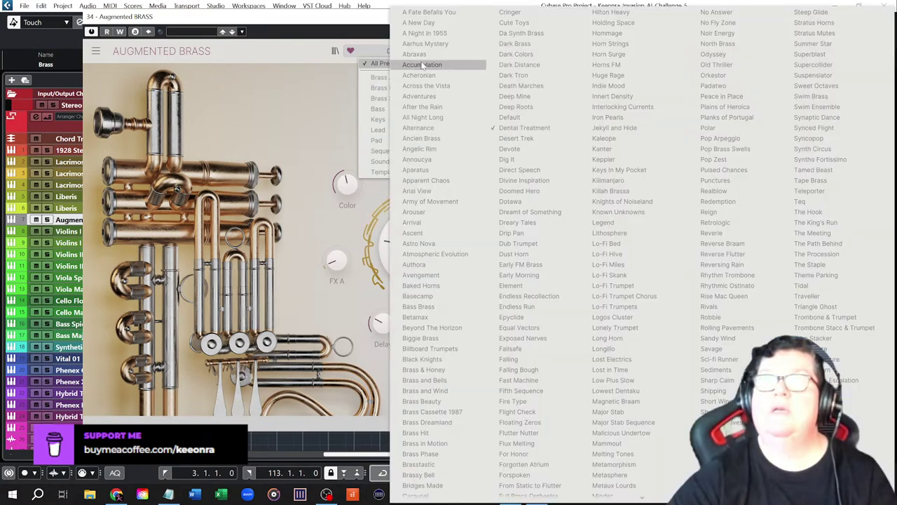
left_click(507, 86)
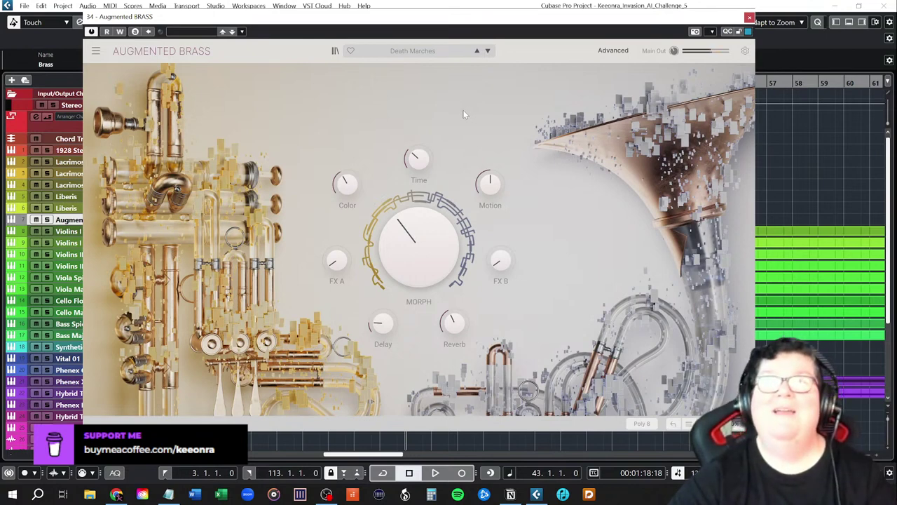
- Audition the Aparatus preset from all presets and mark it as liked
left_click(401, 56)
mouse_move(403, 64)
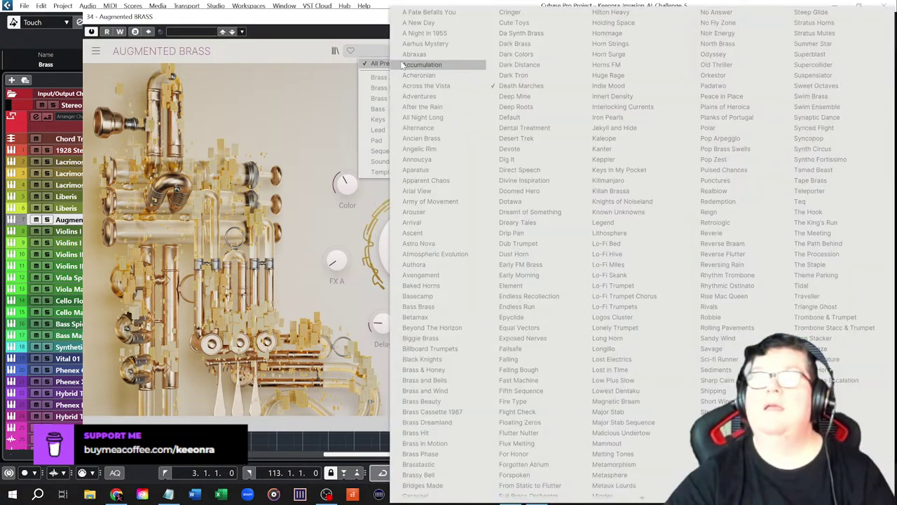
left_click(415, 170)
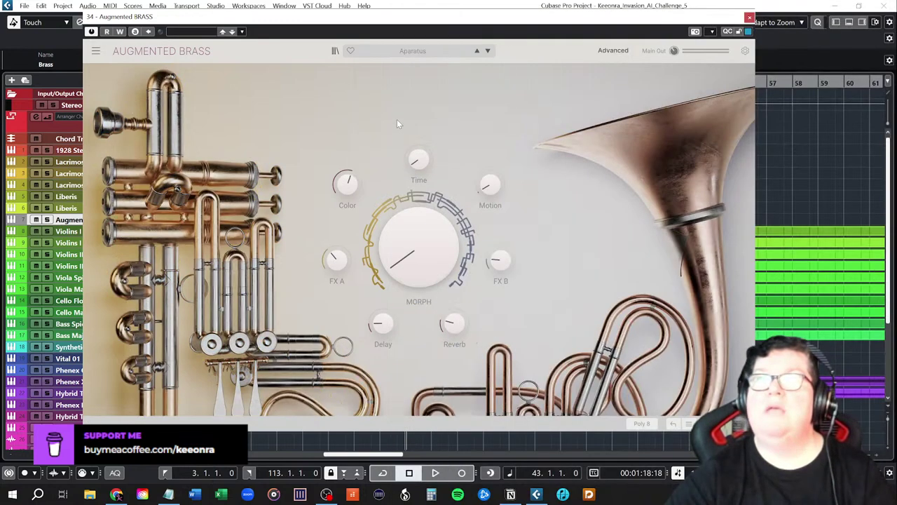
mouse_move(401, 146)
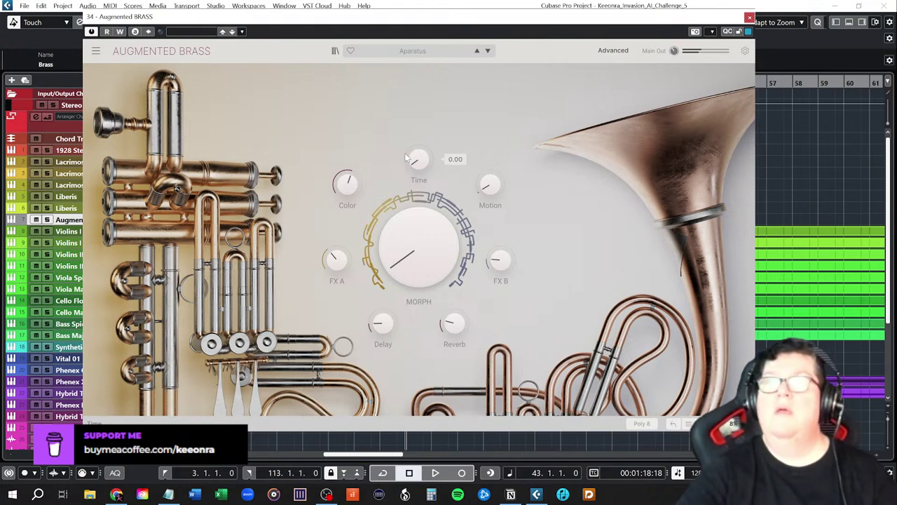
mouse_move(441, 273)
left_mouse_down()
mouse_move(442, 189)
mouse_move(442, 274)
left_mouse_up()
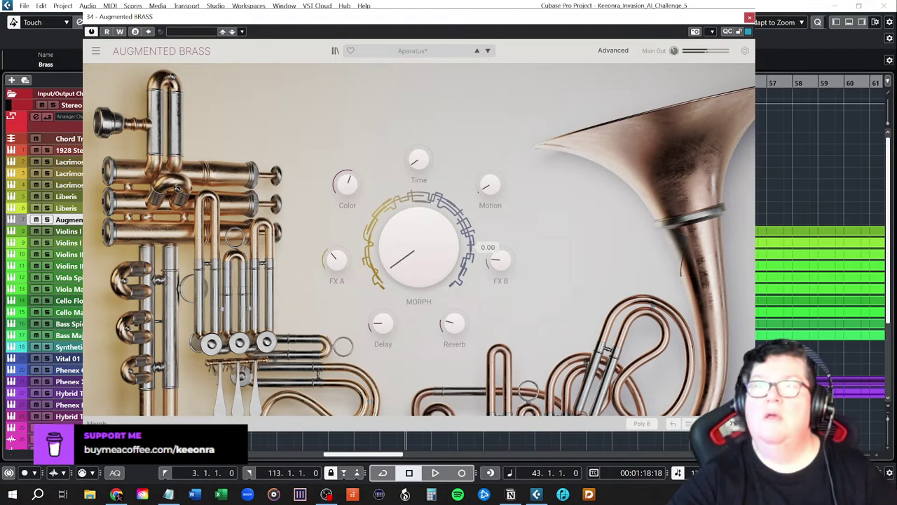
left_click(352, 51)
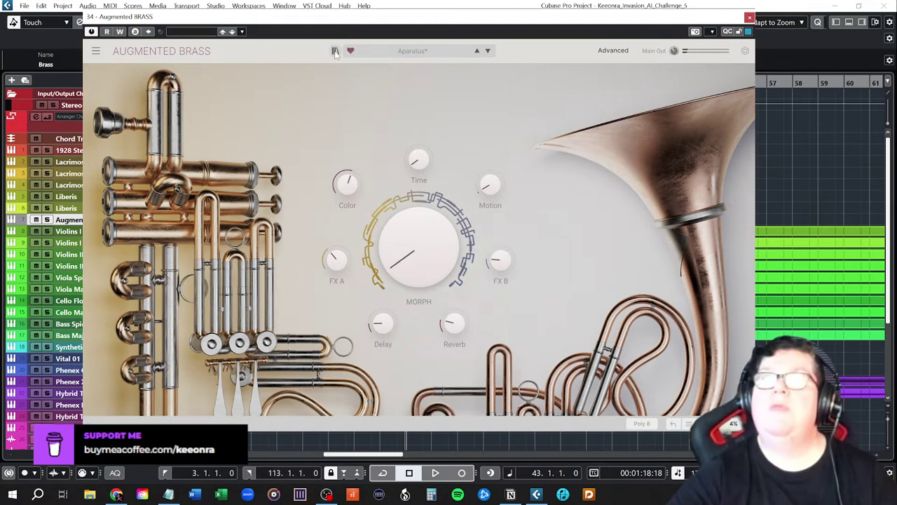
- Load Wide and Proud from the liked presets, then close the preset browser and the instrument window
left_click(335, 50)
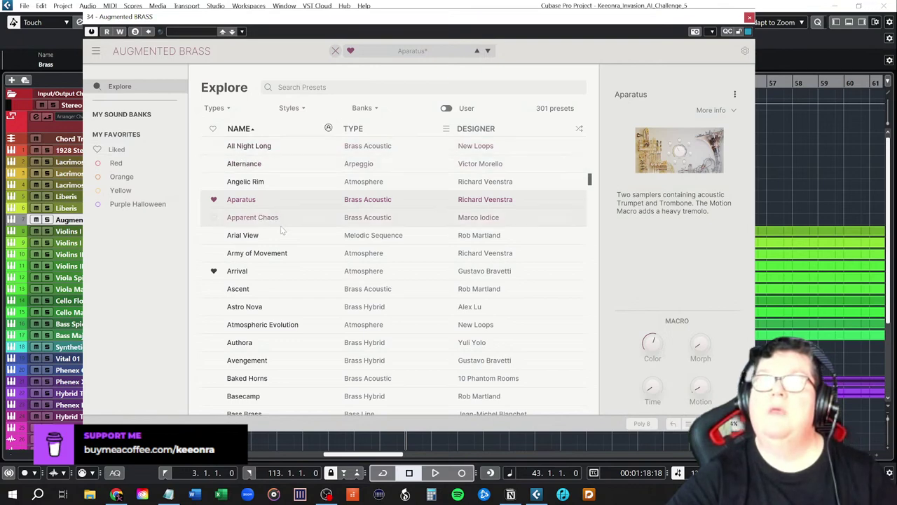
left_click(115, 149)
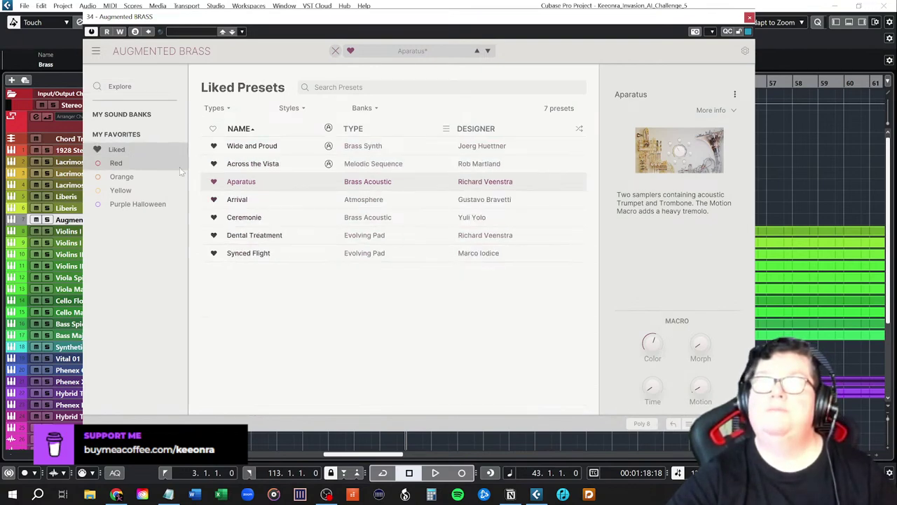
left_click(265, 148)
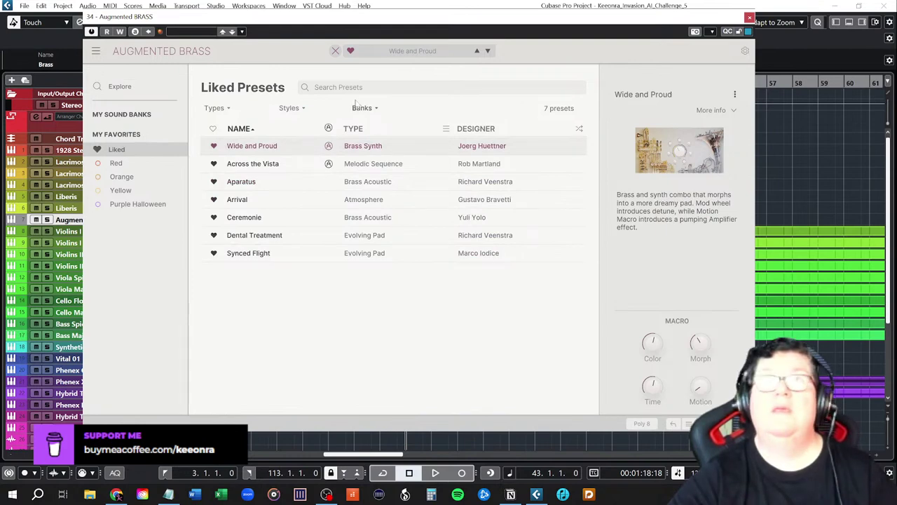
left_click(336, 52)
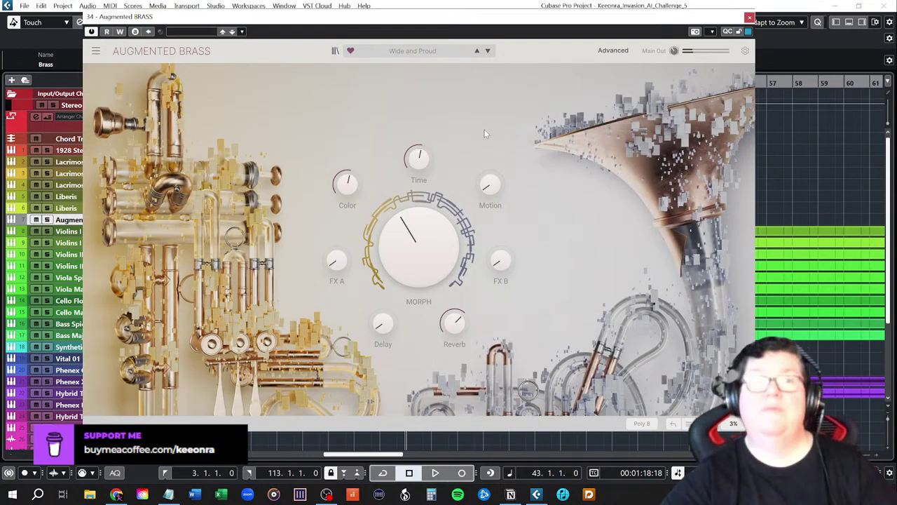
left_click(750, 18)
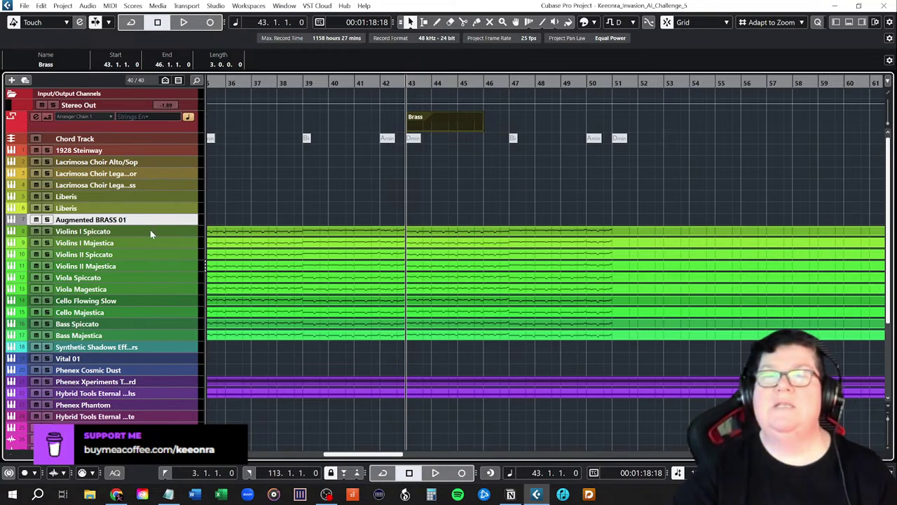
- Show the mixer below the project and set the Violins I Spiccato and Violins I Majestica channel volumes to -2
left_click(849, 23)
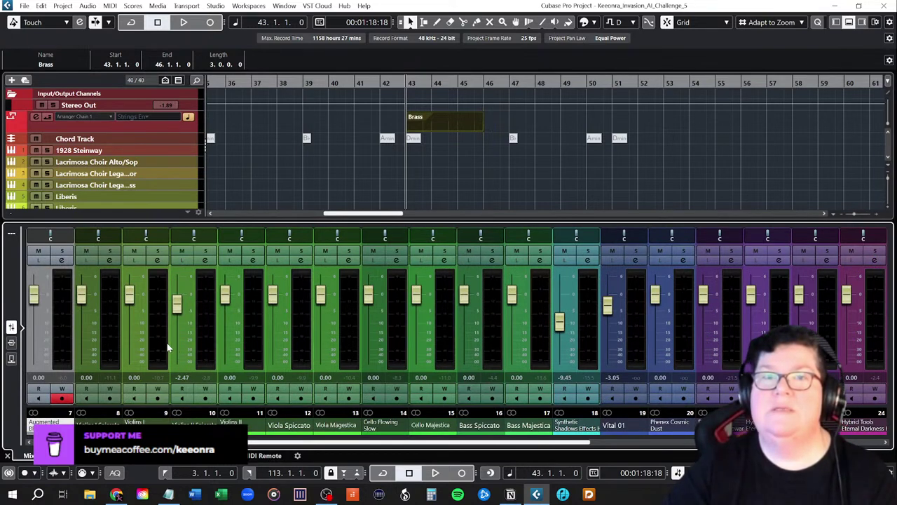
left_click(86, 378)
type("-2")
key("Return")
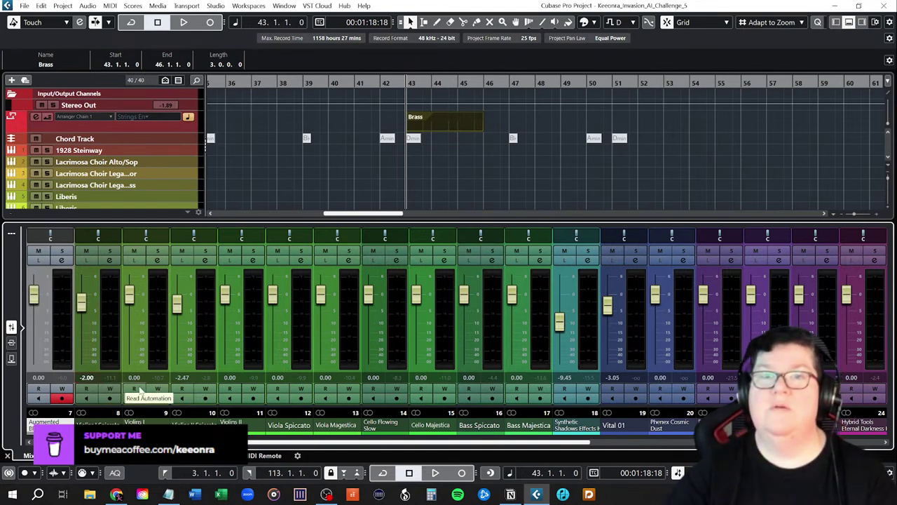
left_click(133, 378)
type("-2")
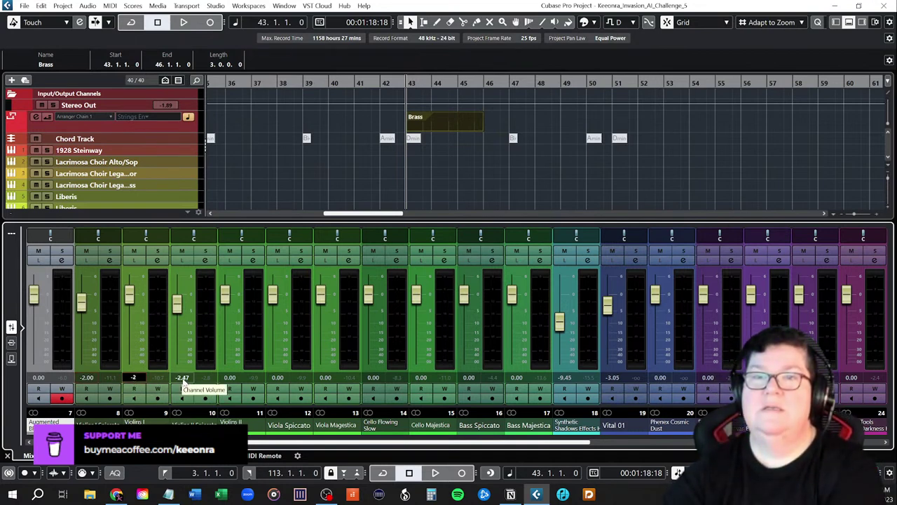
key("Return")
- Set the Violins II Majestica and Violins II Spiccato channel volumes to -2
left_click(229, 378)
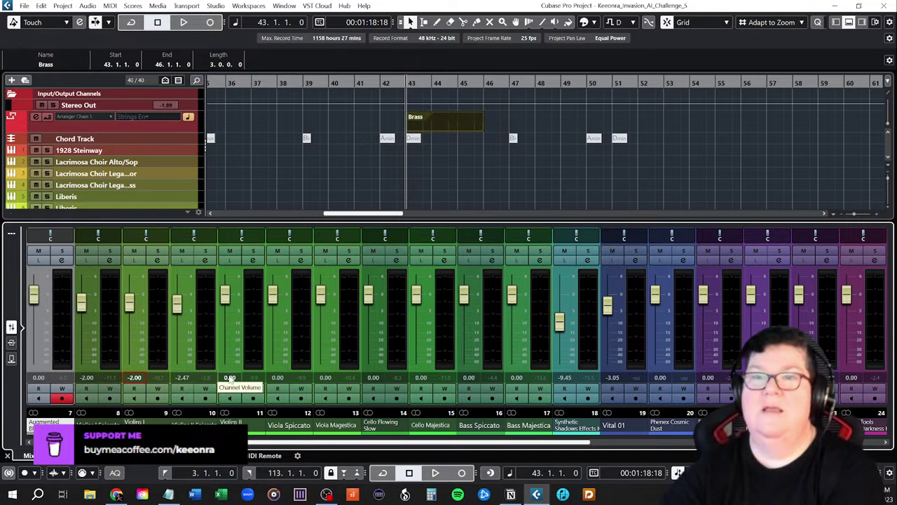
type("-2")
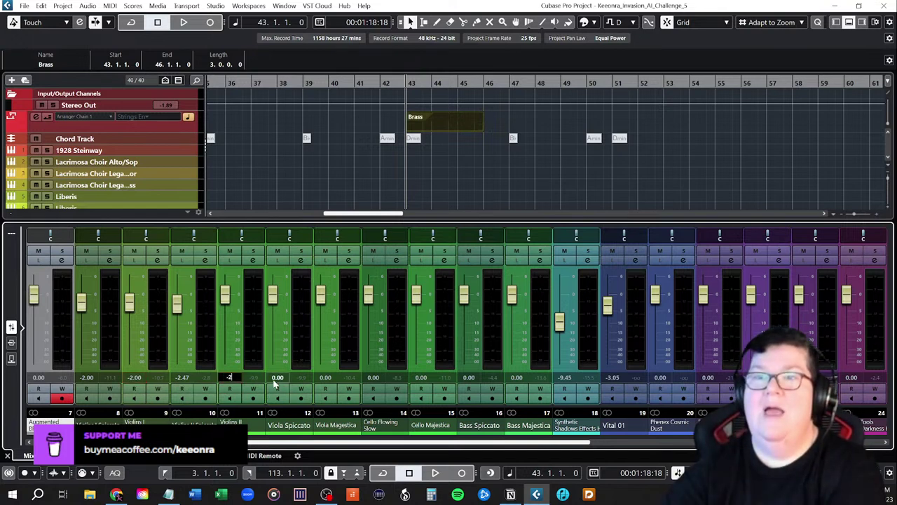
key("Return")
left_click(181, 378)
type("-2")
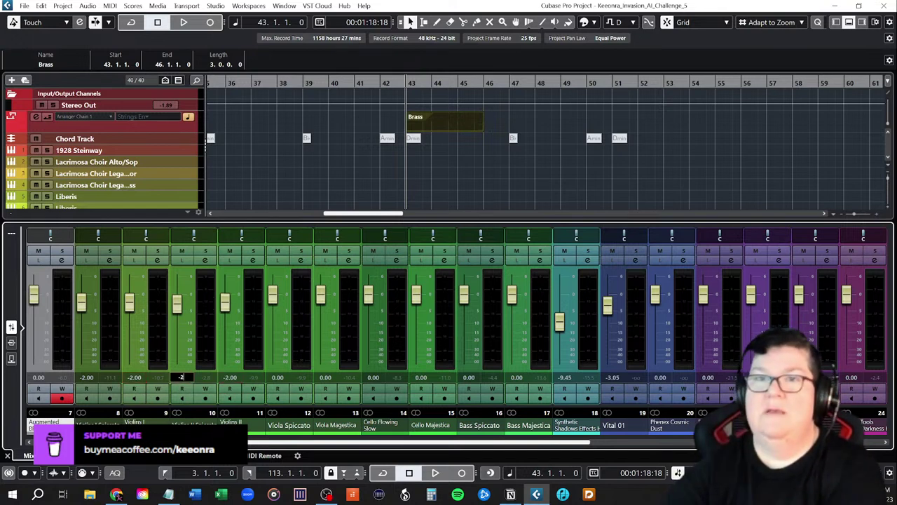
key("Return")
- Set the Viola Spiccato and Viola Majestica channel volumes to -2
left_click(277, 378)
type("-2")
key("Return")
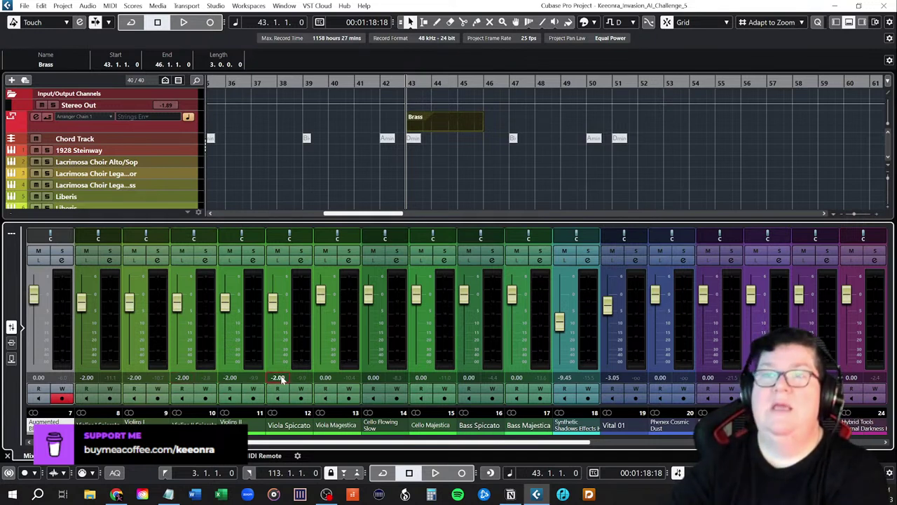
left_click(326, 378)
type("-2")
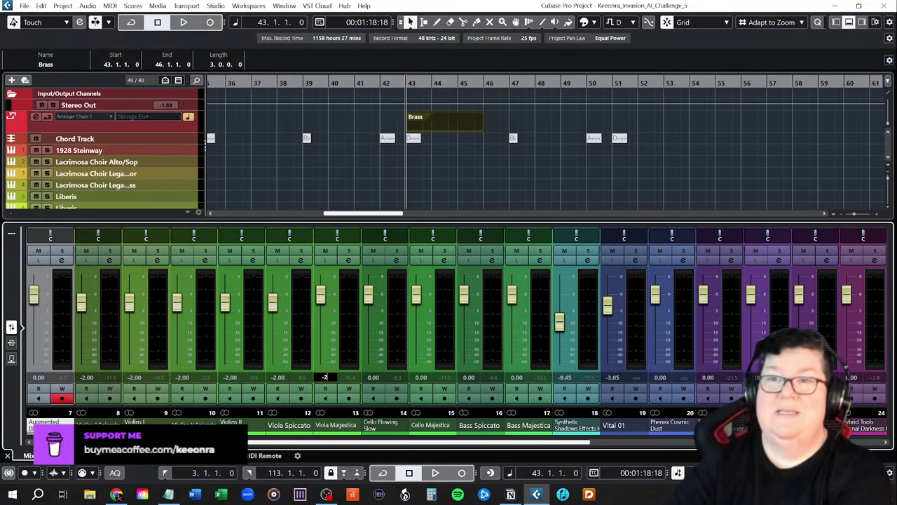
key("Return")
- Set the Cello Flowing Slow and Cello Majestica channel volumes to -2
left_click(373, 378)
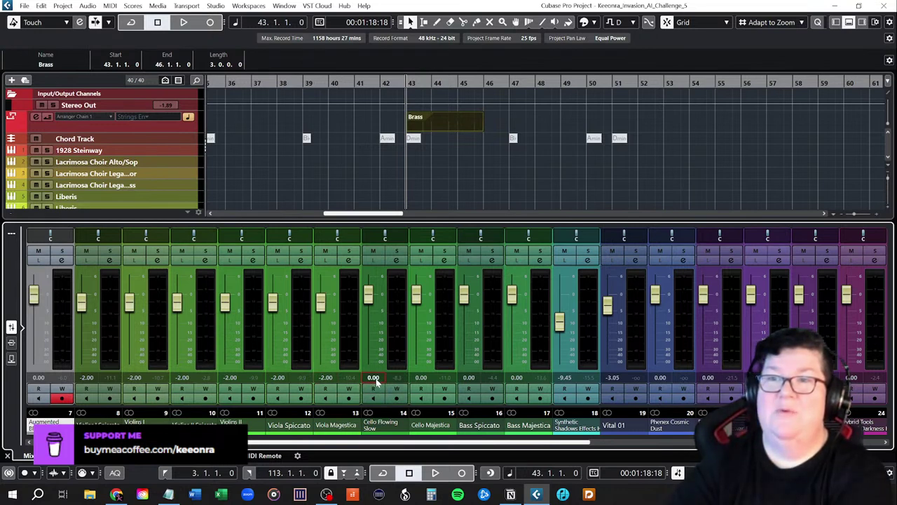
type("-2")
key("Return")
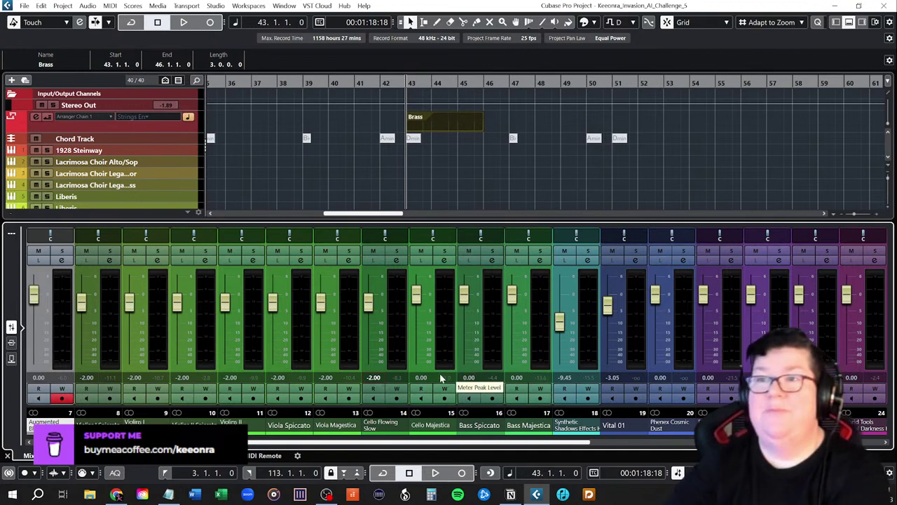
left_click(421, 377)
type("-2")
key("Return")
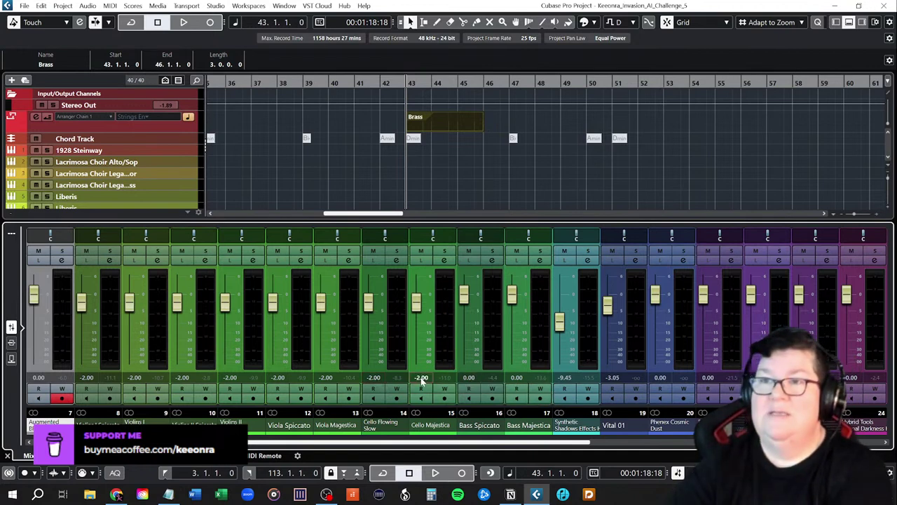
- Set the Bass Spiccato and Bass Majestica channel volumes to -2
left_click(469, 378)
type("-2")
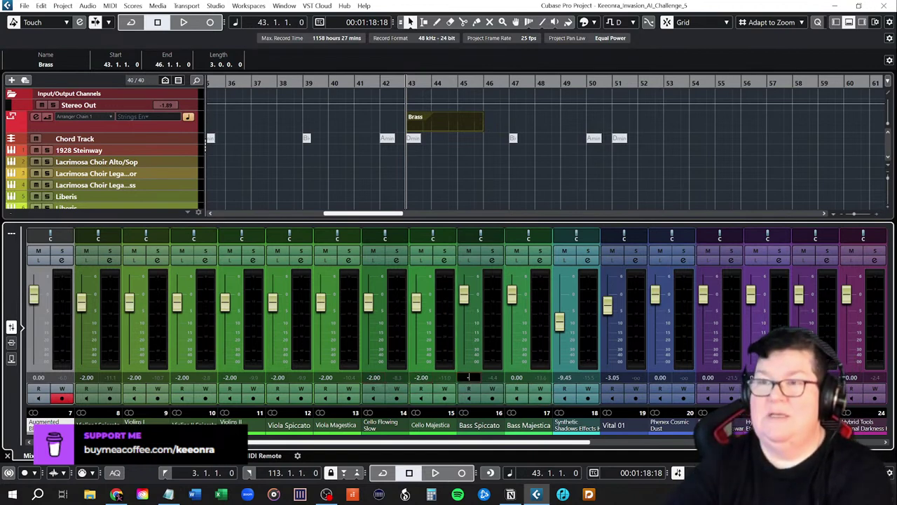
key("Return")
left_click(516, 377)
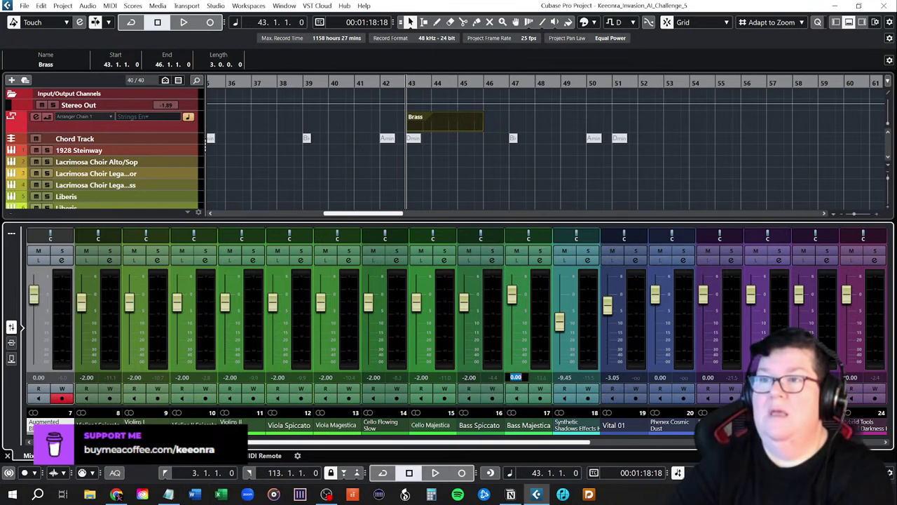
type("-2")
key("Return")
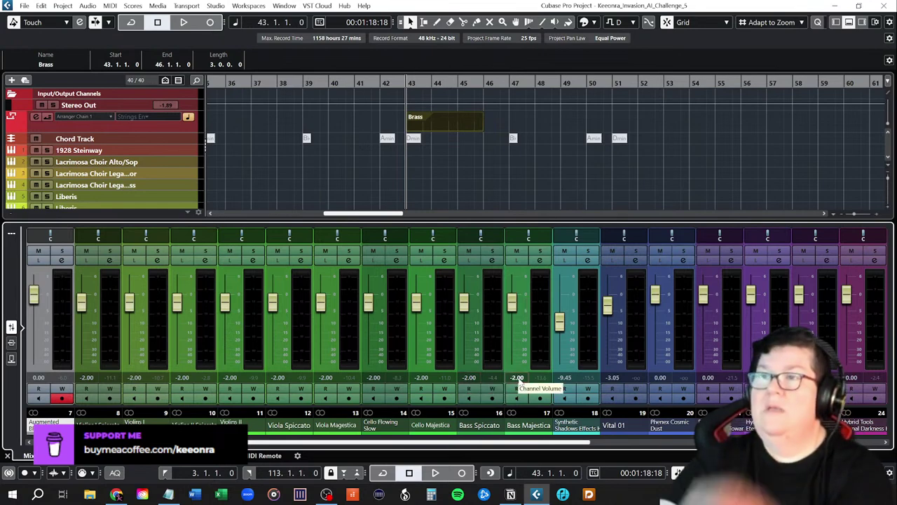
- Hide the mixer below the project and start recording on the Augmented BRASS 01 track from bar 43
left_click(386, 216)
key("ctrl+alt+e")
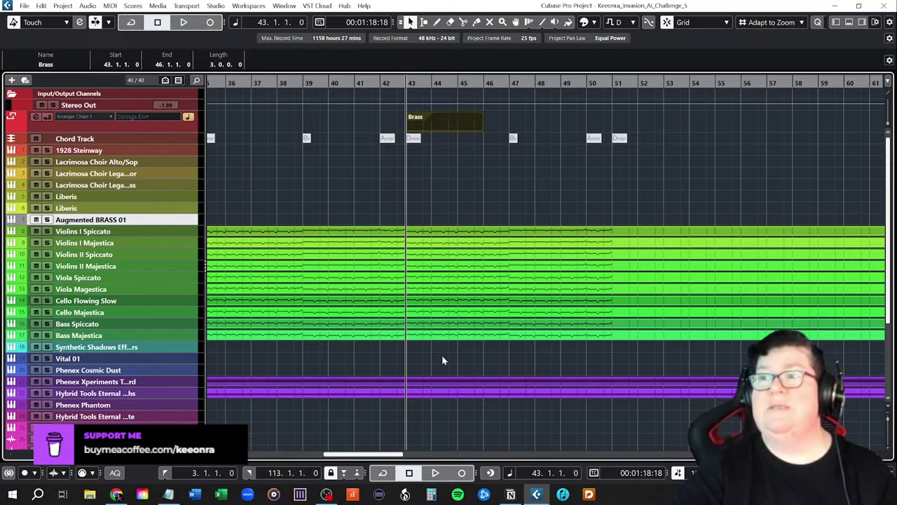
left_click(463, 474)
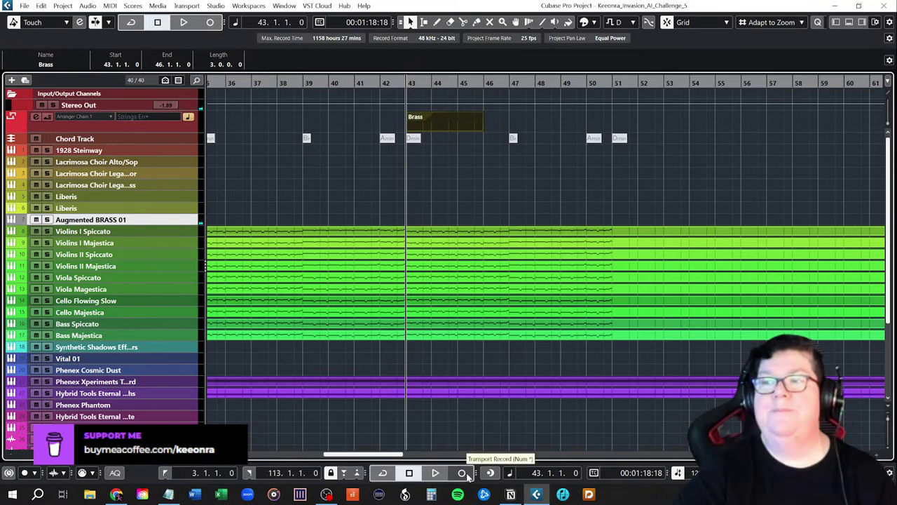
- Record the brass chords on the Augmented BRASS 01 track from bar 43 into bar 52
left_click(462, 473)
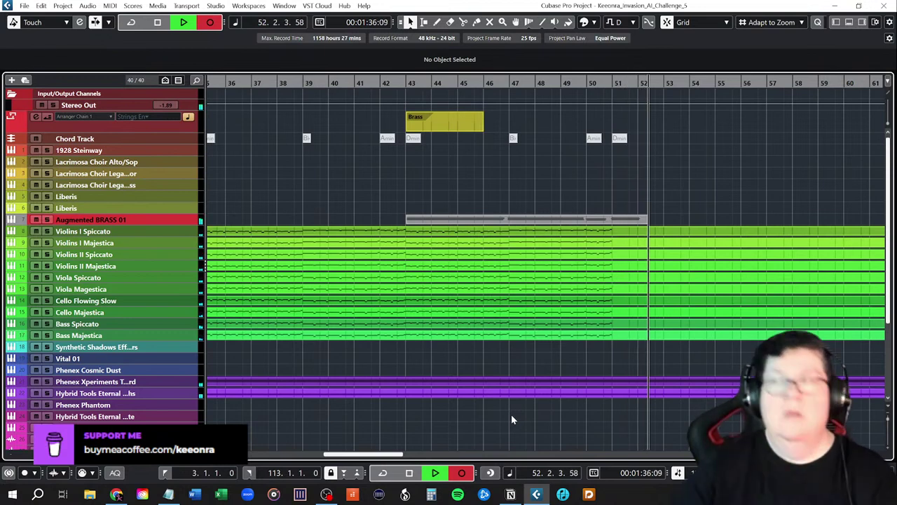
key("space")
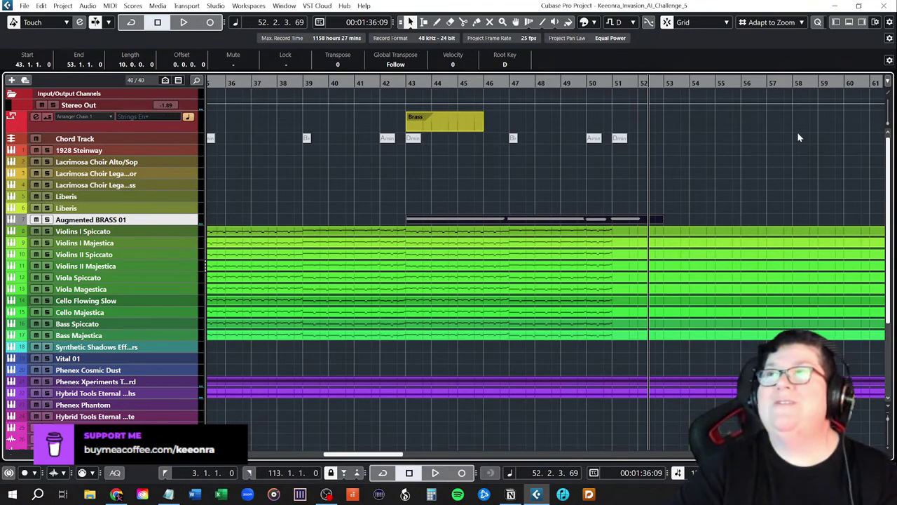
- Lower the ten string channels, Violins I Spiccato through Bass Majestica, to about -5.6 to -7.5 in the mixer, and hide the mixer
left_click(849, 23)
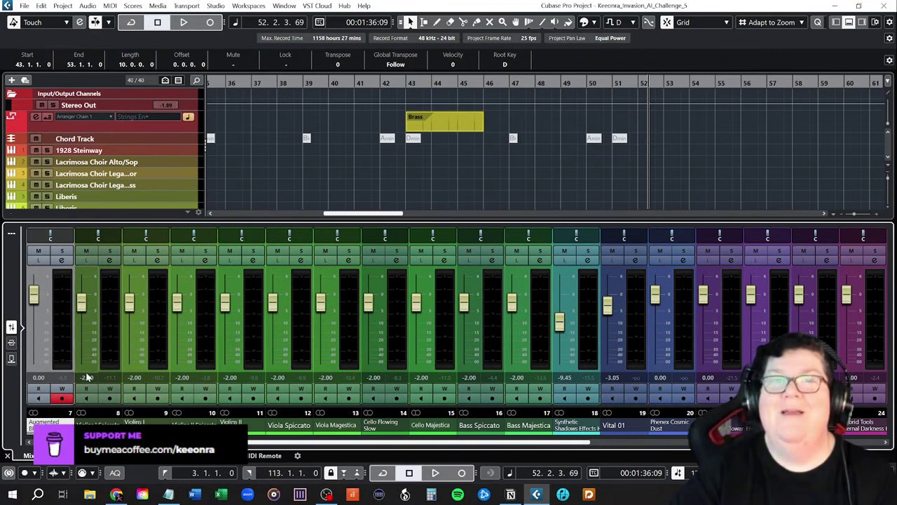
left_click_drag(82, 306, 177, 320)
left_click_drag(224, 304, 129, 316)
left_click_drag(269, 310, 271, 324)
left_click_drag(320, 302, 368, 316)
left_click_drag(417, 303, 464, 318)
left_click_drag(512, 303, 514, 323)
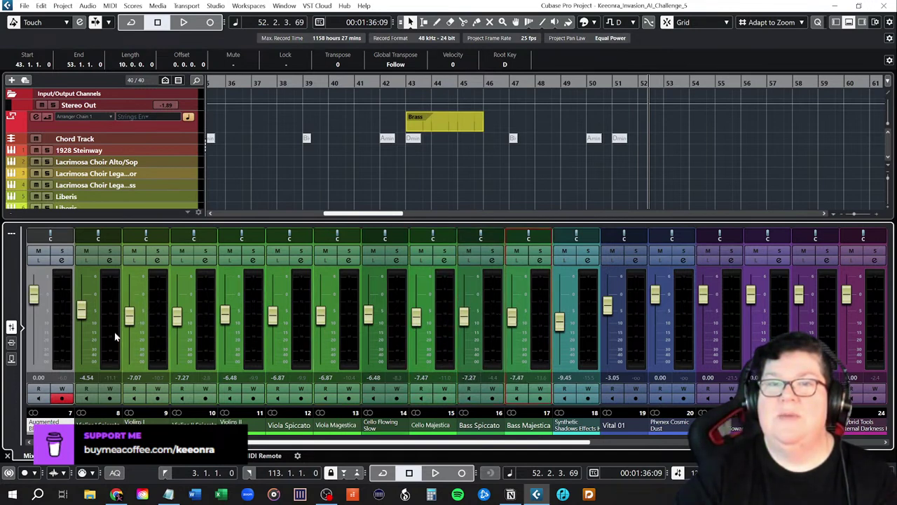
left_click(81, 312)
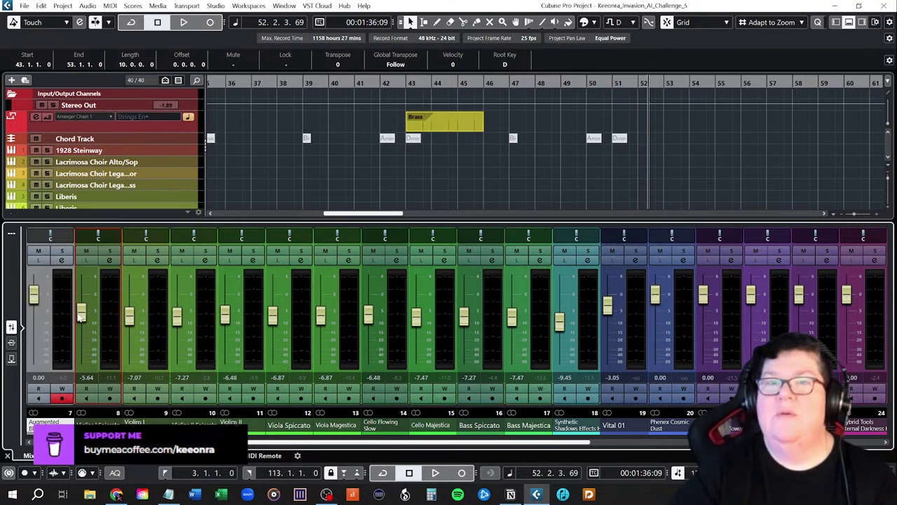
left_click(849, 22)
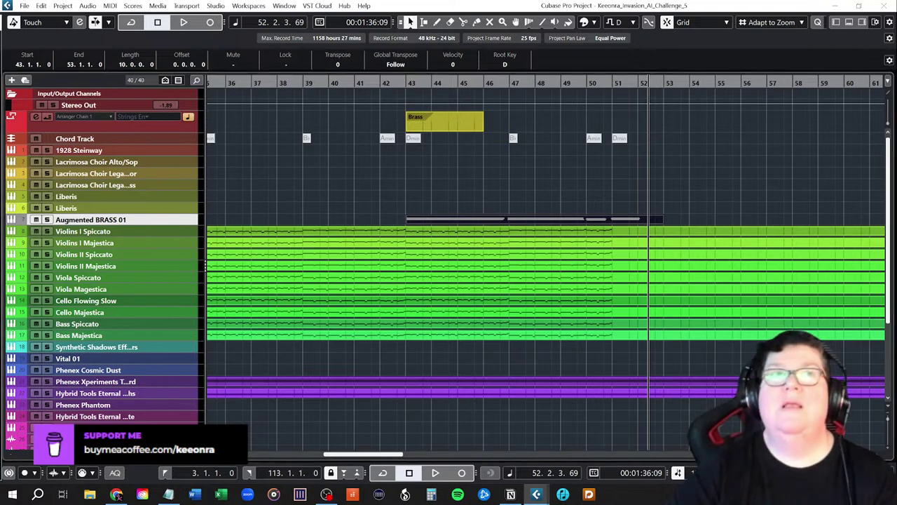
- Open the recorded Augmented BRASS 01 part for note editing with bars 43 to 52 in view
double_click(449, 220)
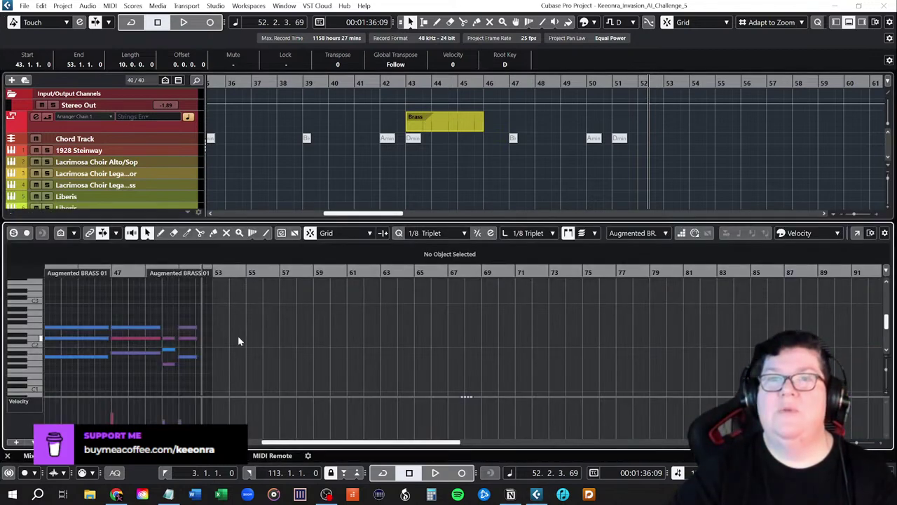
scroll(240, 341, "down", 2)
scroll(224, 342, "right", 3)
scroll(225, 342, "left", 1)
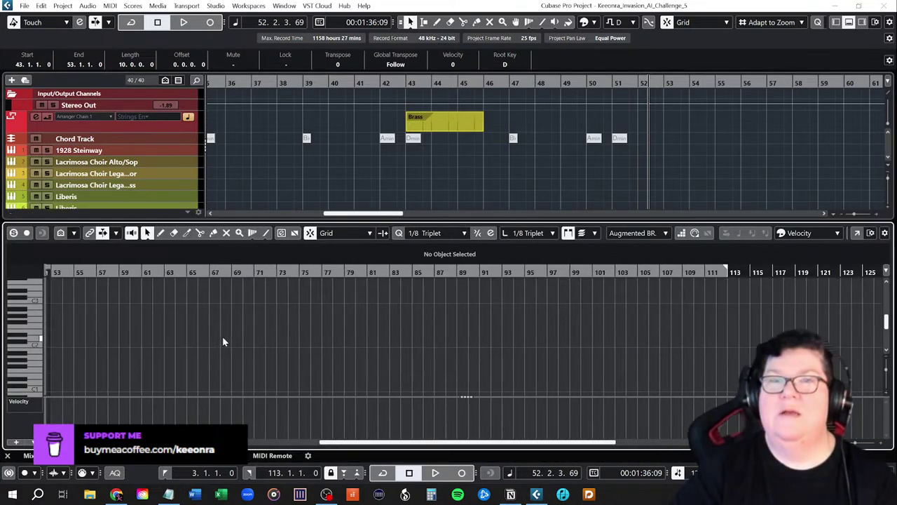
scroll(223, 336, "left", 5)
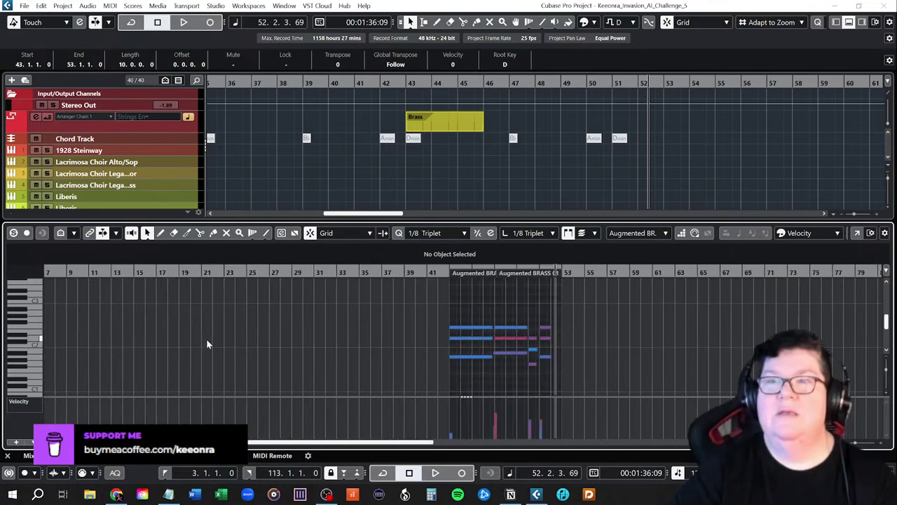
scroll(359, 357, "up", 2)
scroll(524, 361, "up", 2)
scroll(574, 361, "left", 2)
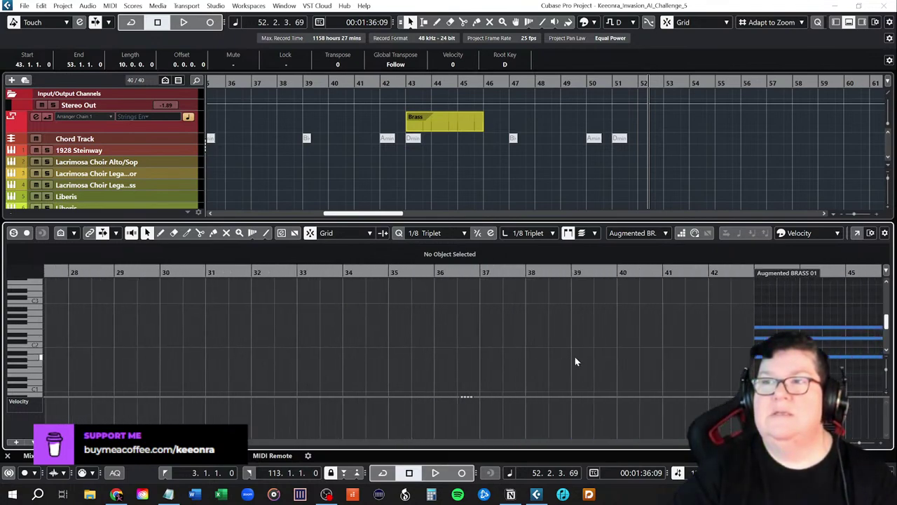
scroll(575, 361, "right", 5)
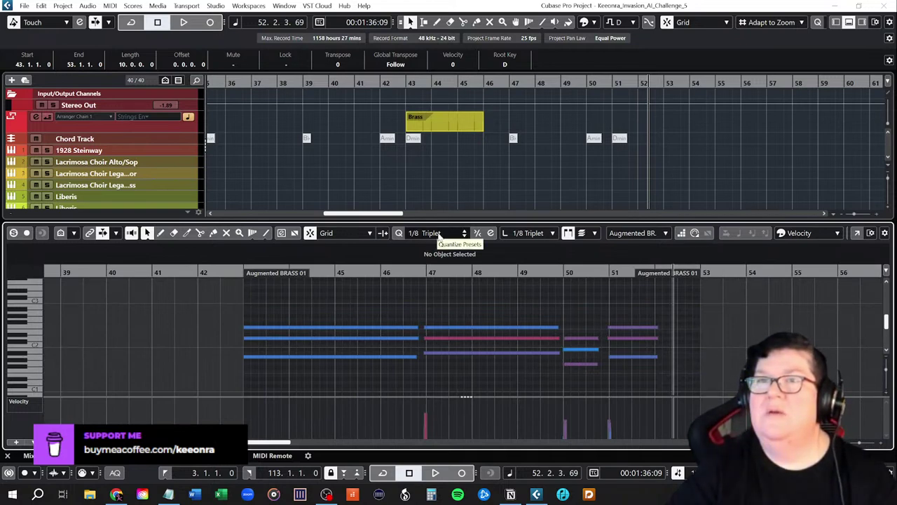
- Quantize all recorded brass notes to 1/4, with the length quantize also set to 1/4
left_click(439, 235)
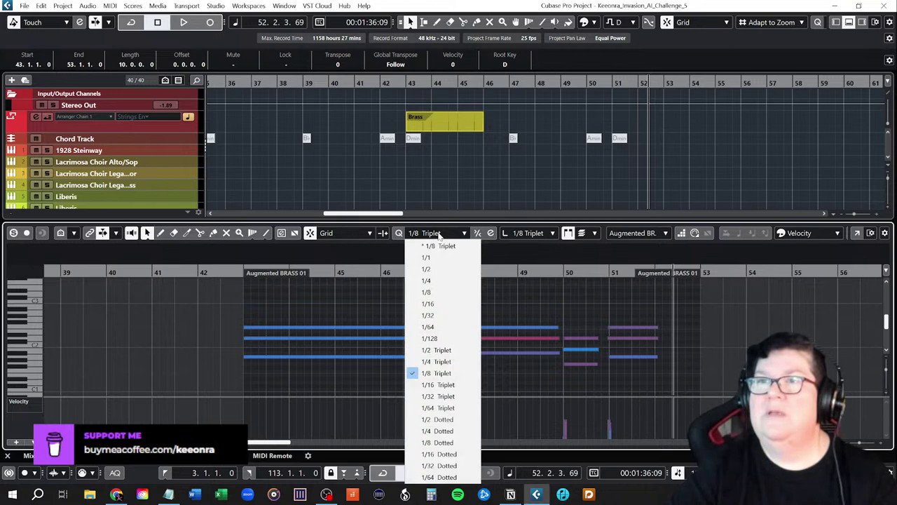
left_click(441, 280)
left_click(537, 232)
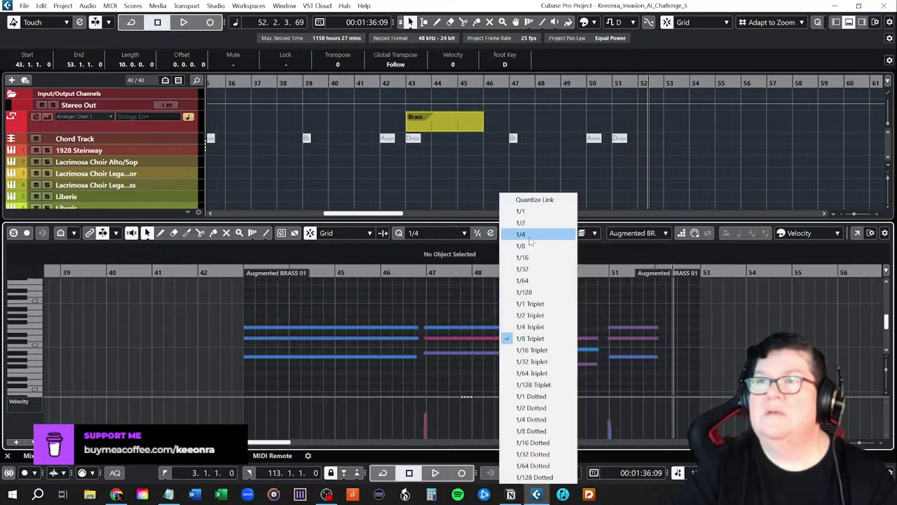
left_click(534, 234)
left_click_drag(251, 309, 650, 383)
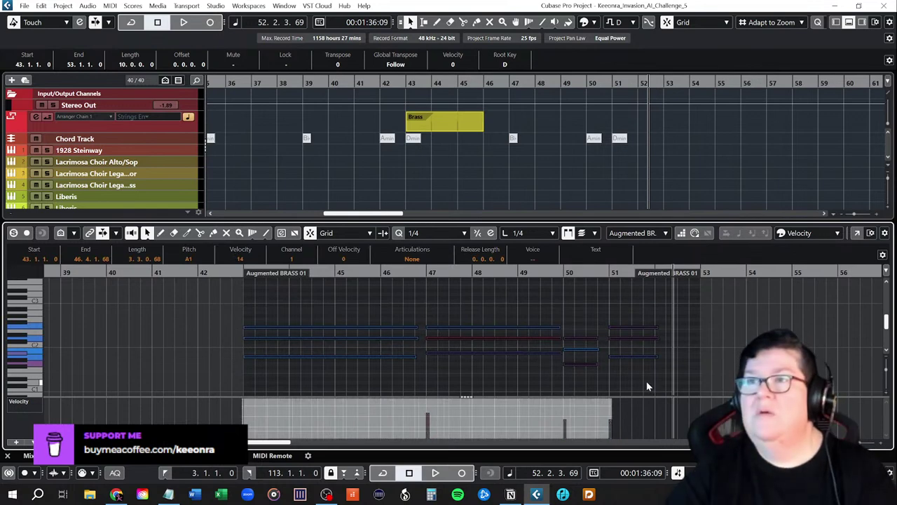
left_click(619, 385)
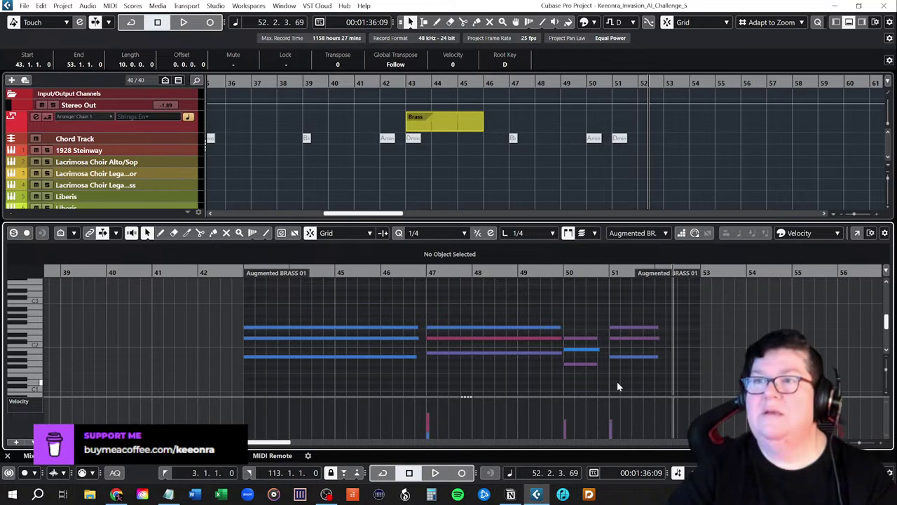
- Play back the quantized brass part from bar 43 to bar 45
left_click(239, 277)
key("space")
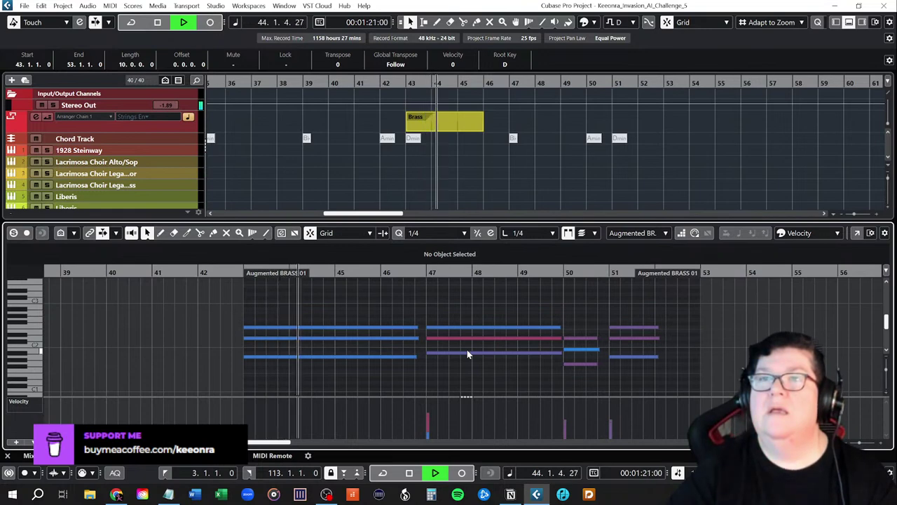
key("space")
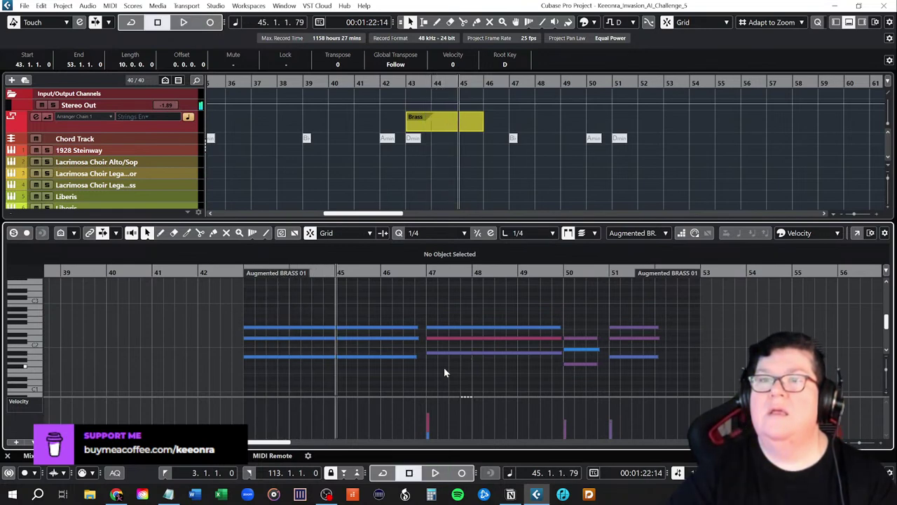
- Raise the velocities of all brass notes along a line ending at about 113, and play the part from bar 43 through bar 51
scroll(444, 366, "down", 2)
mouse_move(244, 404)
left_mouse_down()
mouse_move(274, 415)
mouse_move(411, 415)
mouse_move(650, 399)
left_mouse_up()
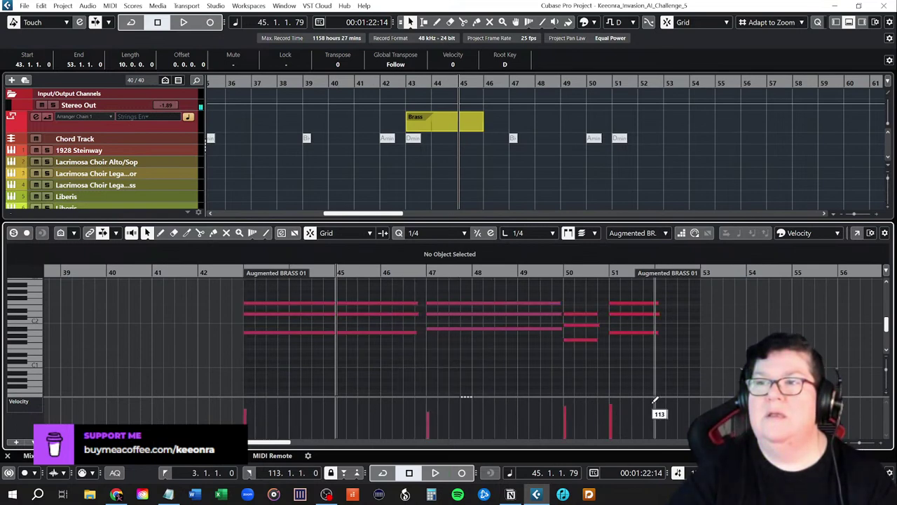
left_click(237, 273)
key("space")
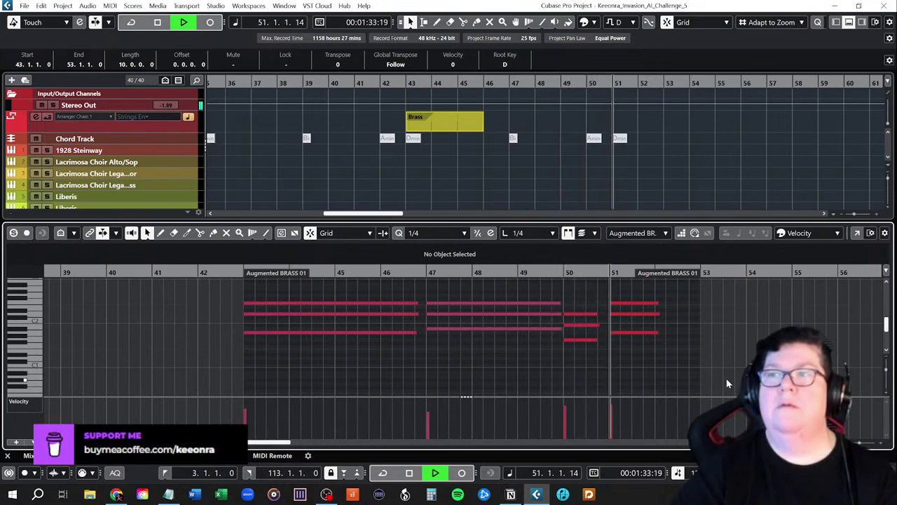
key("space")
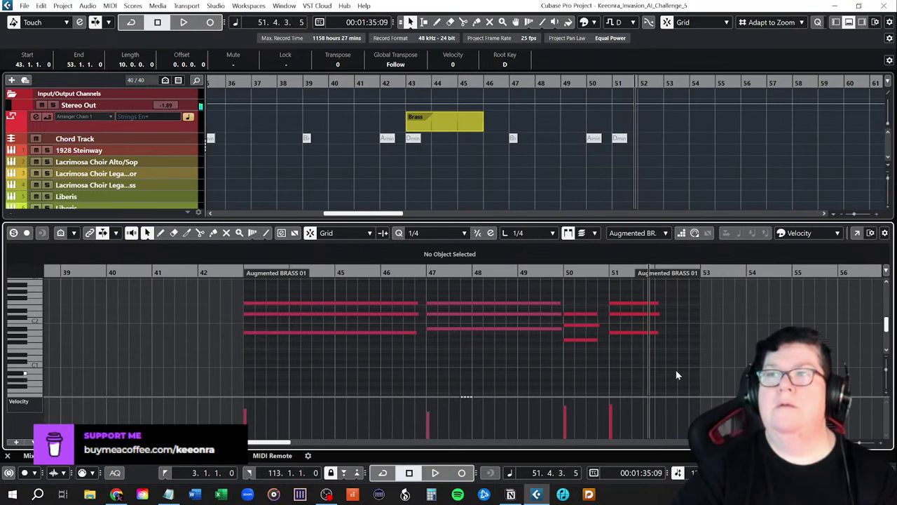
- Transpose the three-note brass chord at bar 50 up two semitones so that its lowest note is A1
left_click(565, 273)
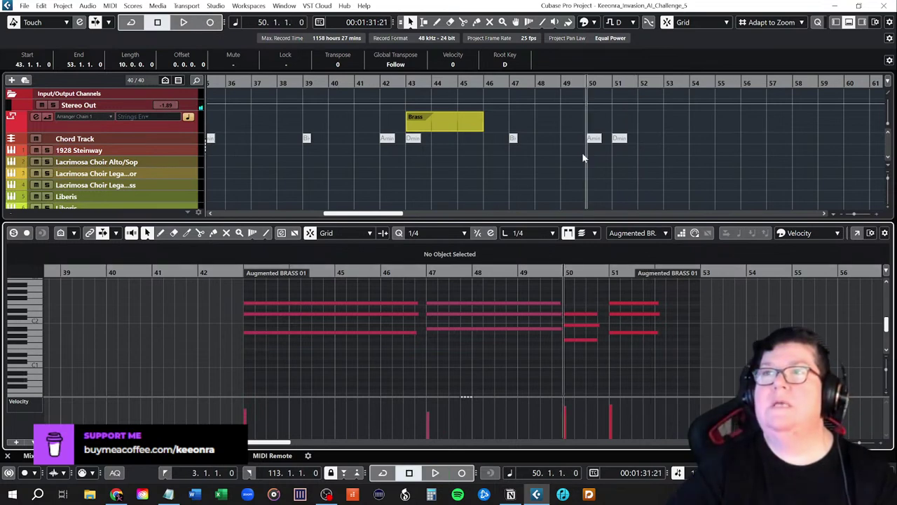
scroll(653, 109, "down", 3)
scroll(654, 112, "up", 1)
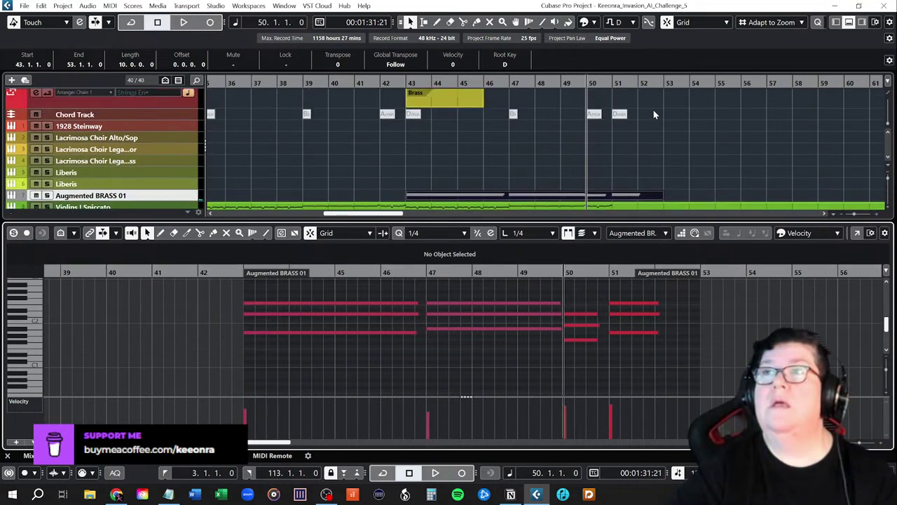
left_click(572, 316)
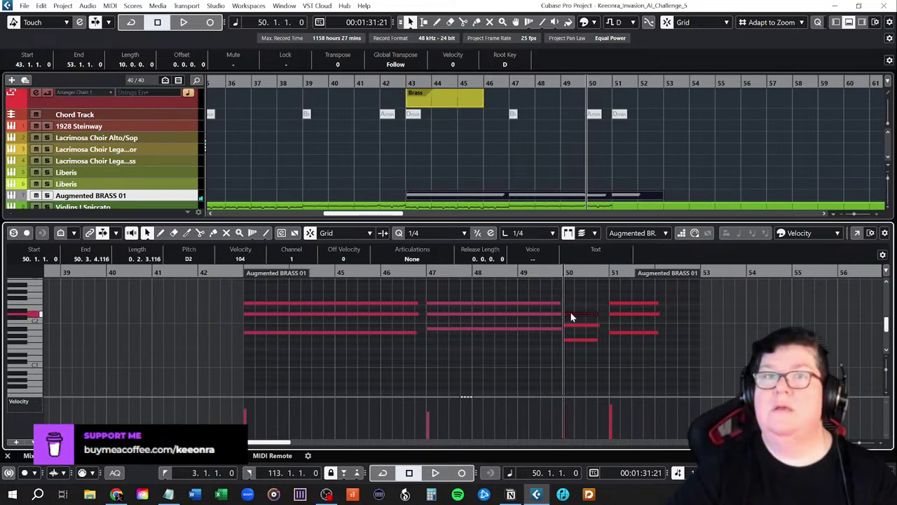
left_click_drag(568, 300, 585, 356)
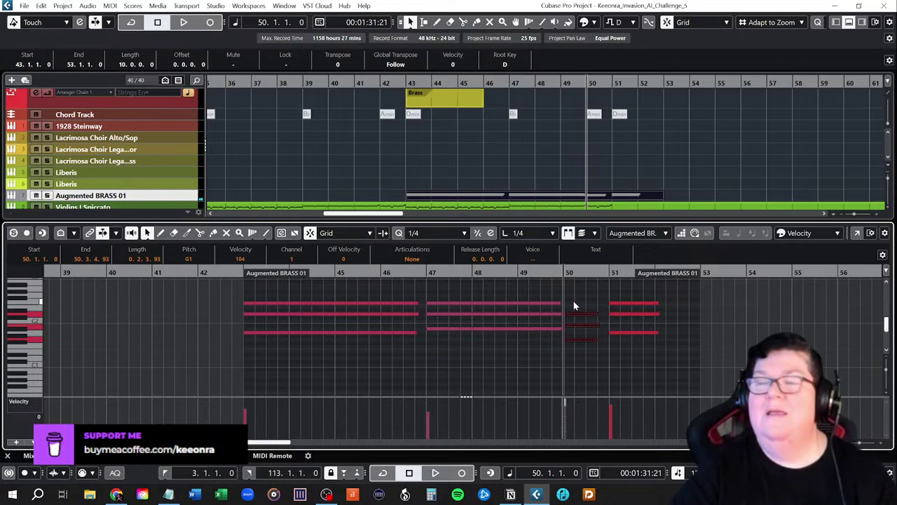
left_click_drag(572, 302, 595, 362)
key("Up")
key("Up")
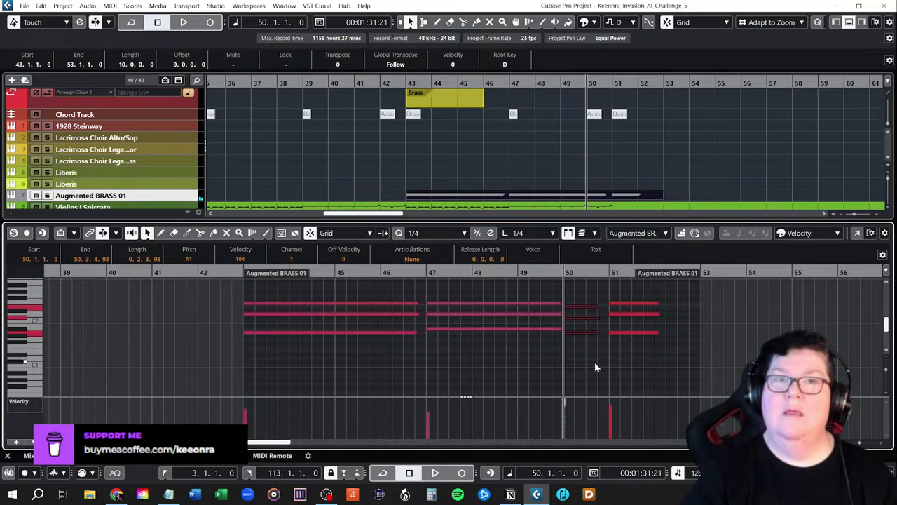
left_click(592, 365)
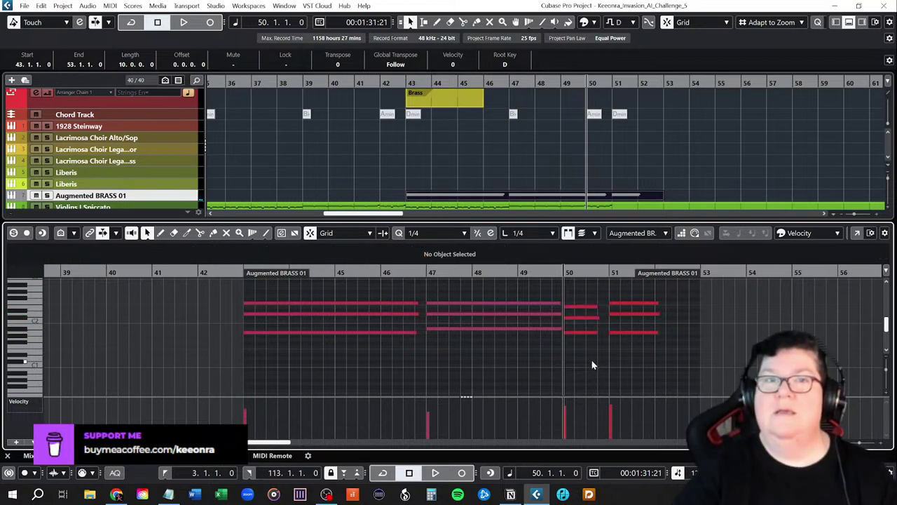
- Lower the middle note of the bar 50 chord to C2 and play the passage from bar 50
left_click(579, 322)
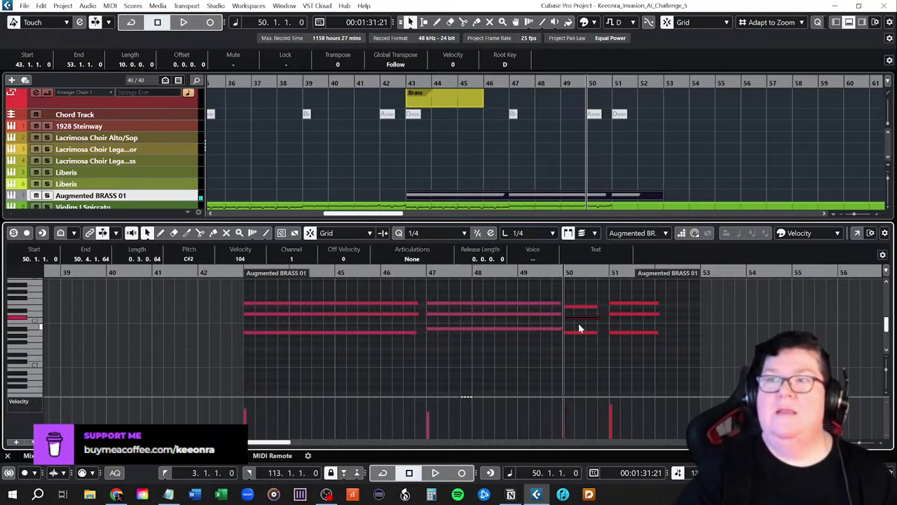
key("Down")
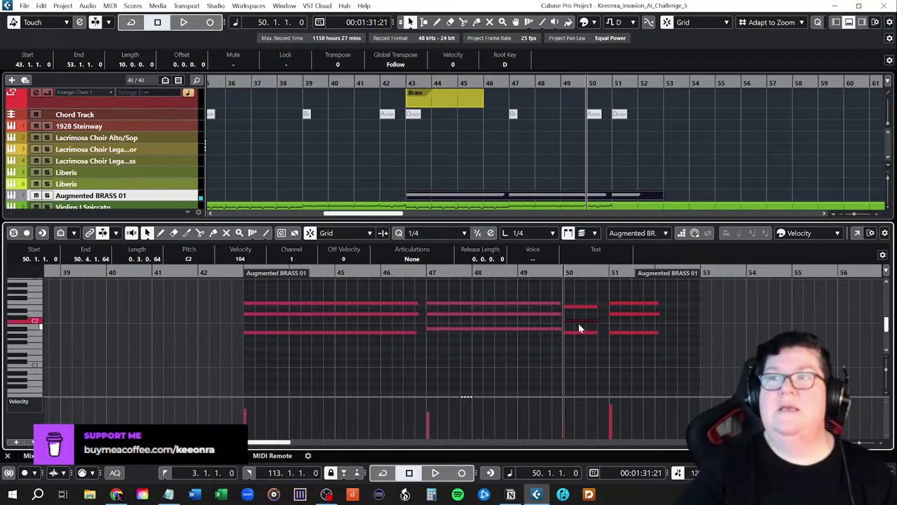
left_click(579, 297)
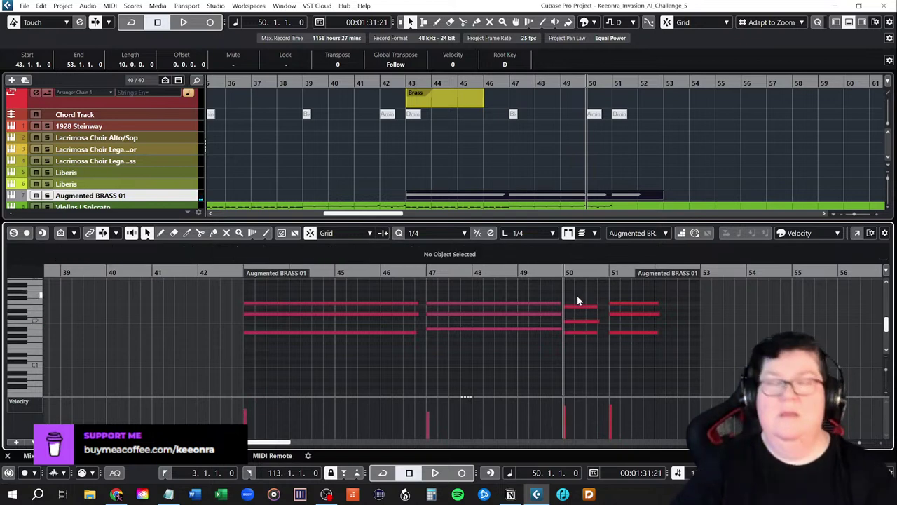
key("space")
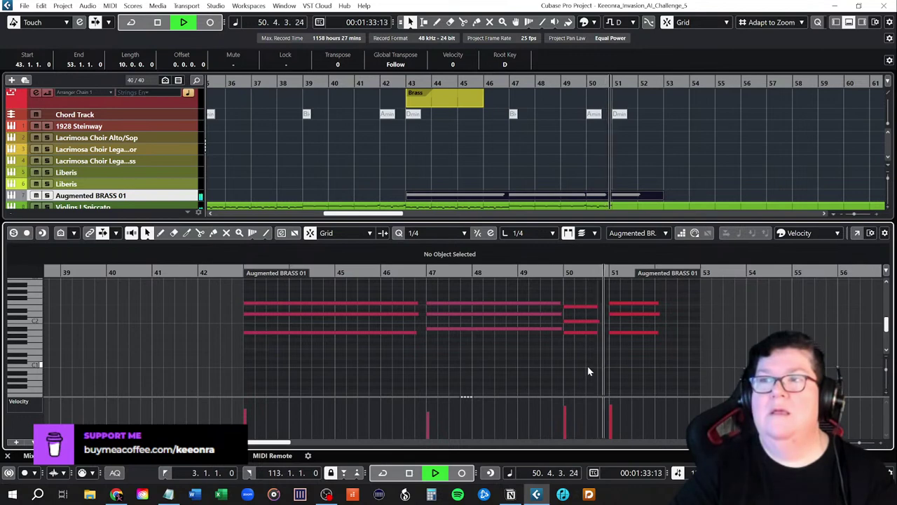
key("space")
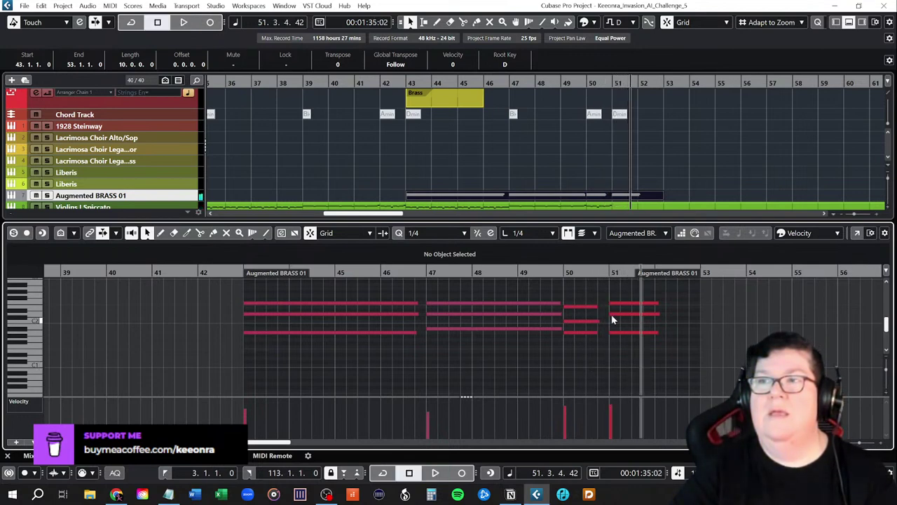
left_click_drag(618, 284, 643, 368)
left_click_drag(356, 285, 393, 368)
left_click(530, 361)
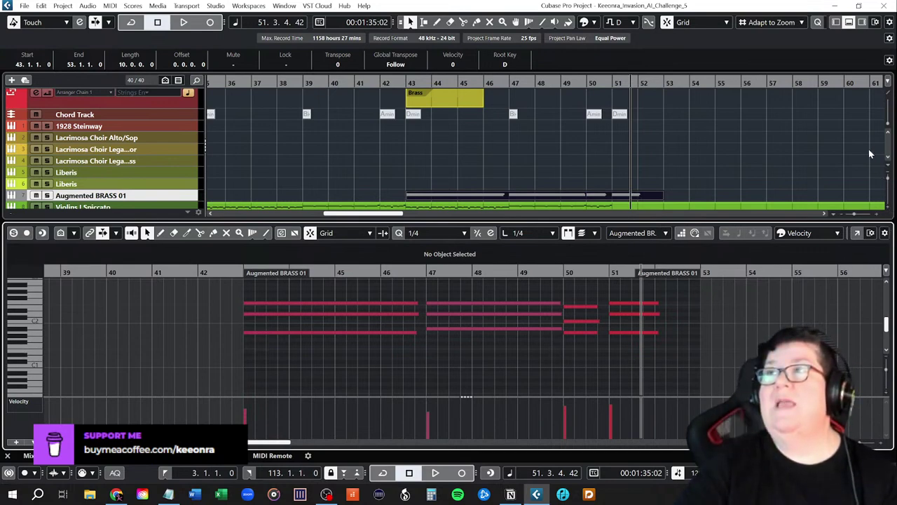
- Hide the note editor and show the arrangement from its beginning through the string entry at bar 27
left_click(849, 23)
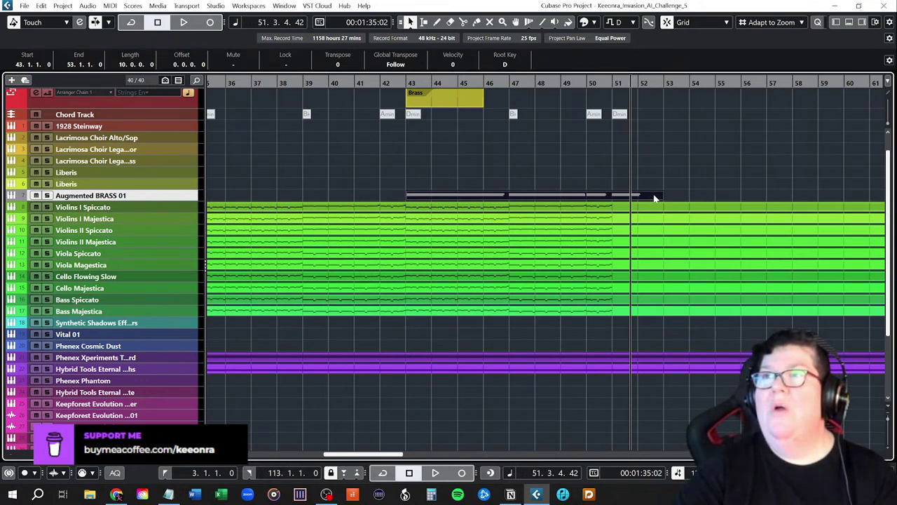
left_click_drag(398, 455, 319, 455)
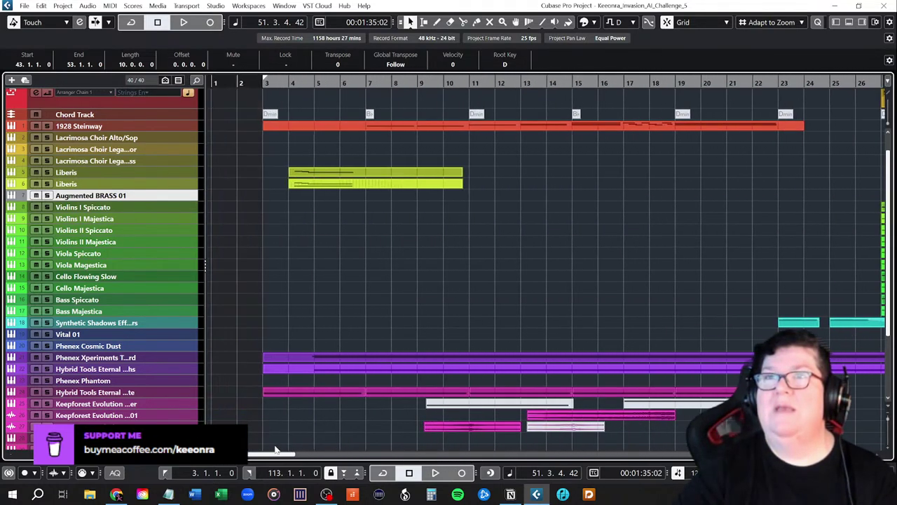
key("g")
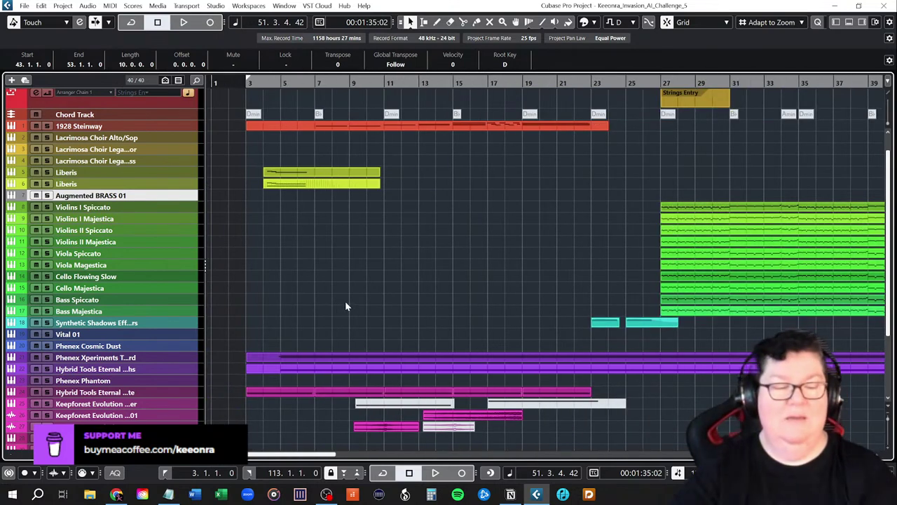
- Examine the full project timeline, and check all tracks from the piano down to the taikos and drums across bars 1 to 85
key("shift+g")
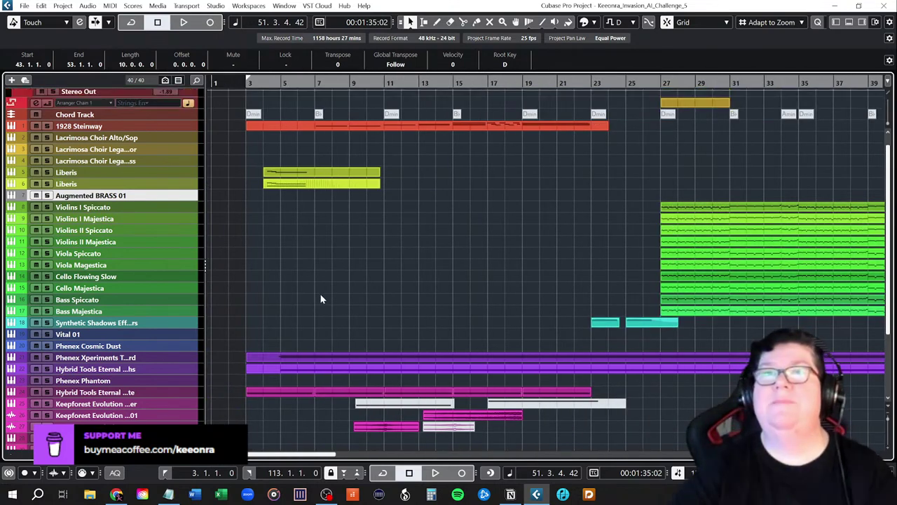
scroll(349, 283, "down", 3)
scroll(349, 284, "up", 3)
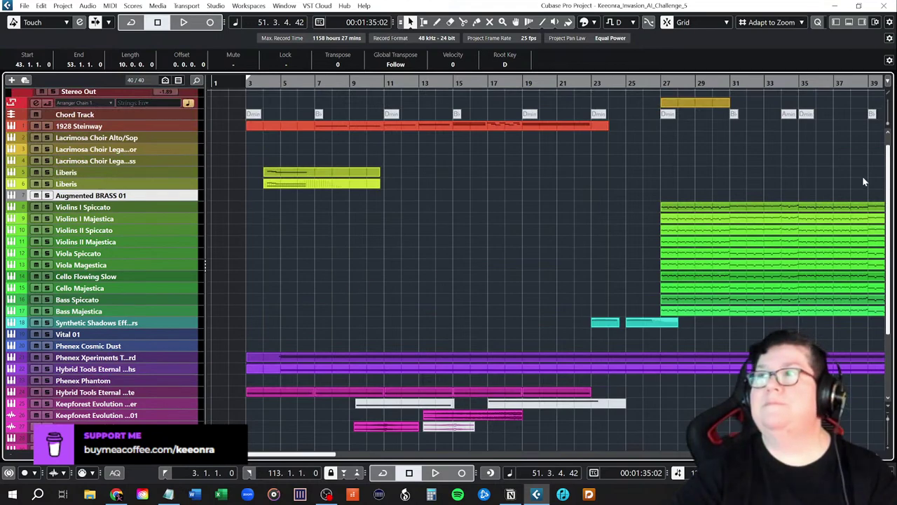
left_click_drag(891, 187, 888, 205)
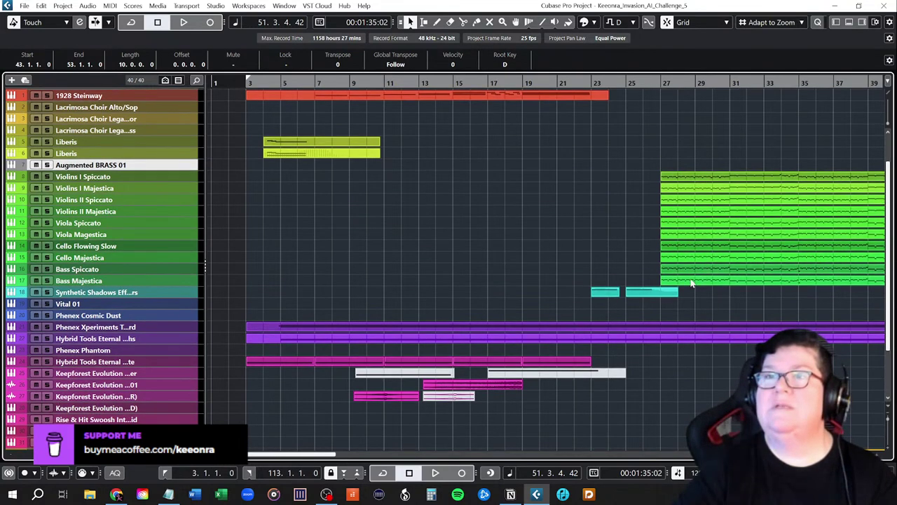
key("shift+f")
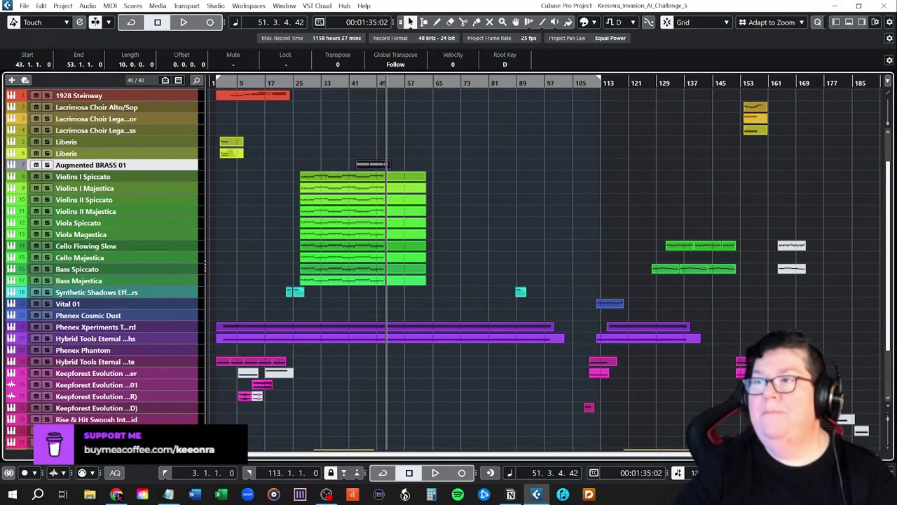
key("h")
key("h")
key("h")
key("h")
key("h")
key("h")
key("h")
key("h")
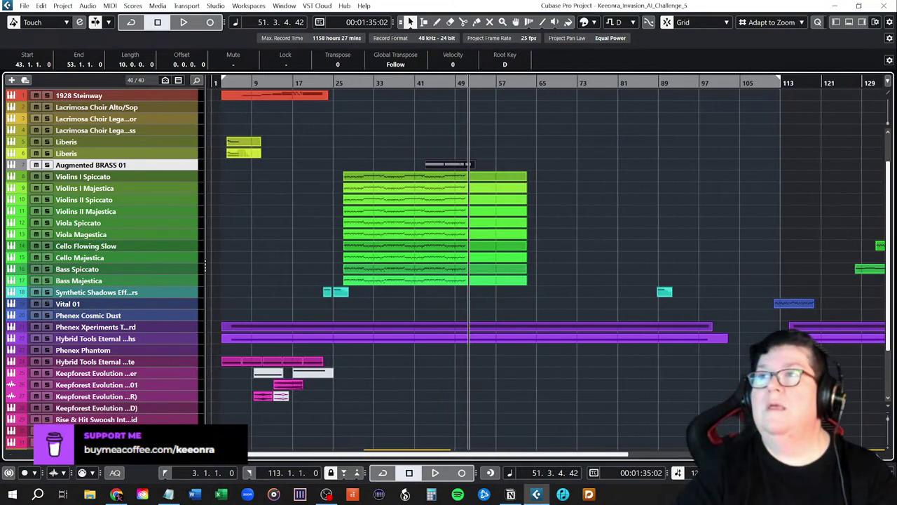
left_click_drag(761, 454, 770, 454)
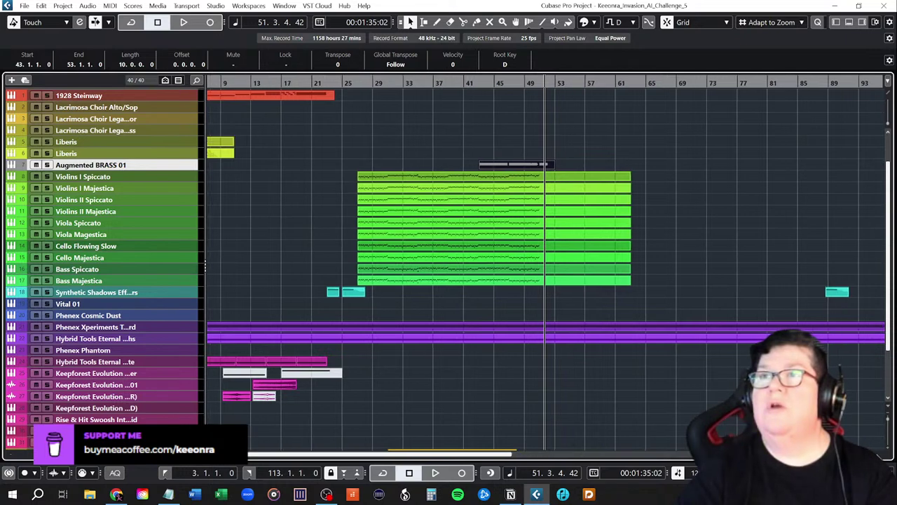
scroll(535, 451, "left", 4)
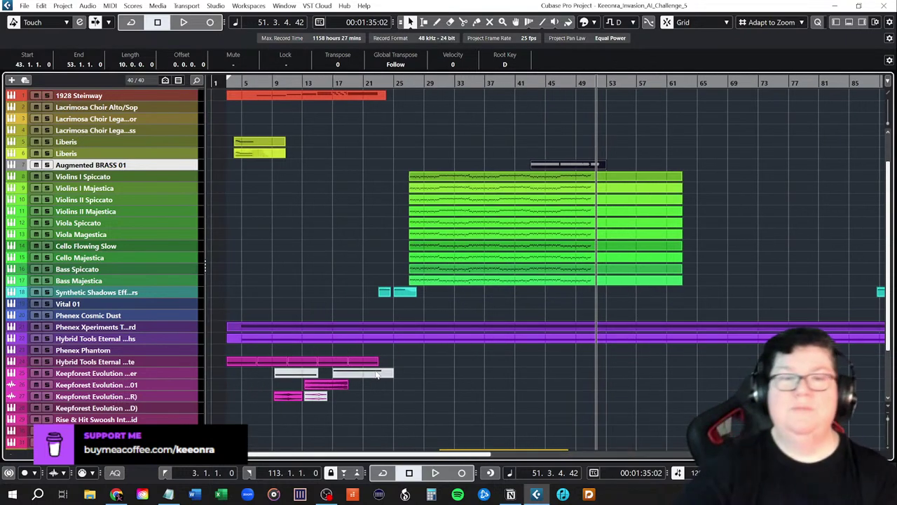
scroll(379, 374, "down", 3)
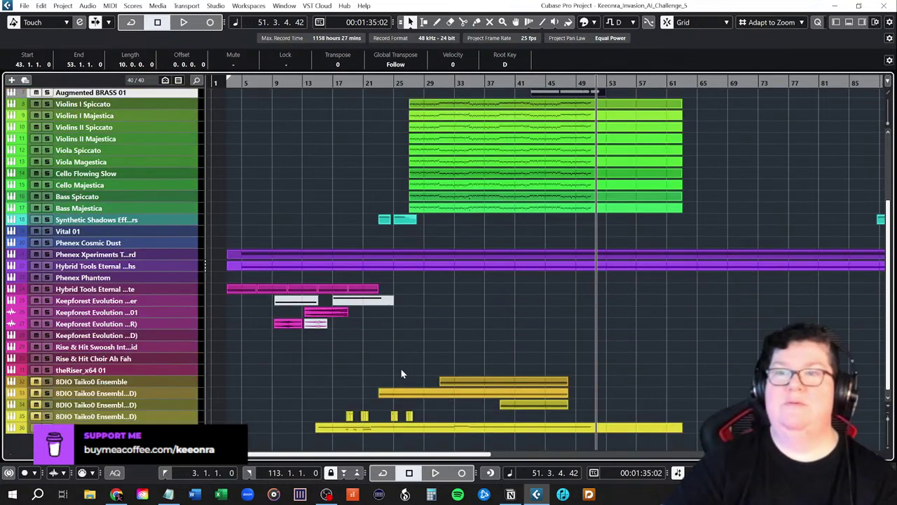
scroll(352, 348, "down", 1)
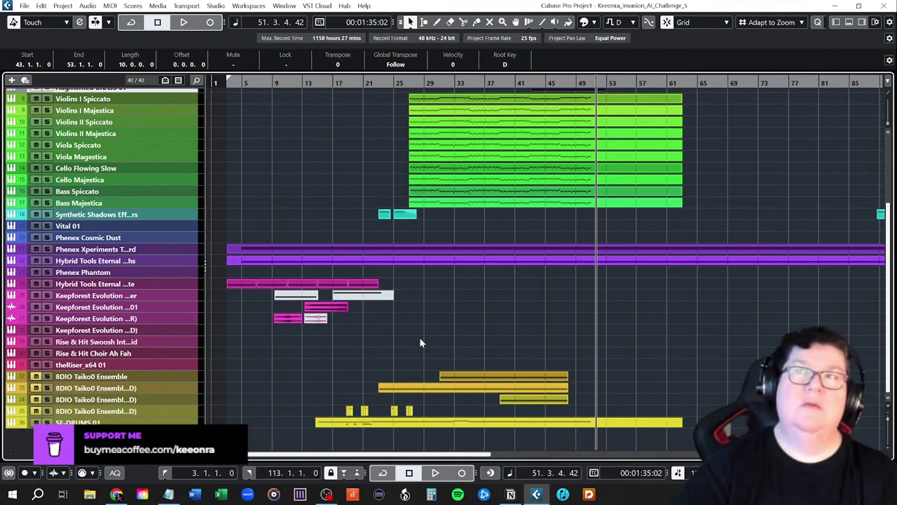
scroll(389, 366, "up", 5)
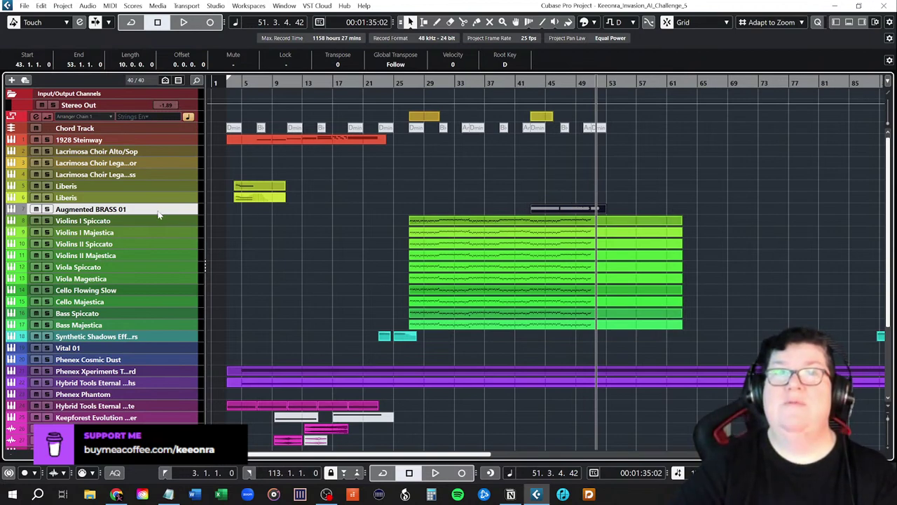
- Colour the Augmented BRASS 01 track and its brass part turquoise, and leave no event selected
left_click(18, 210)
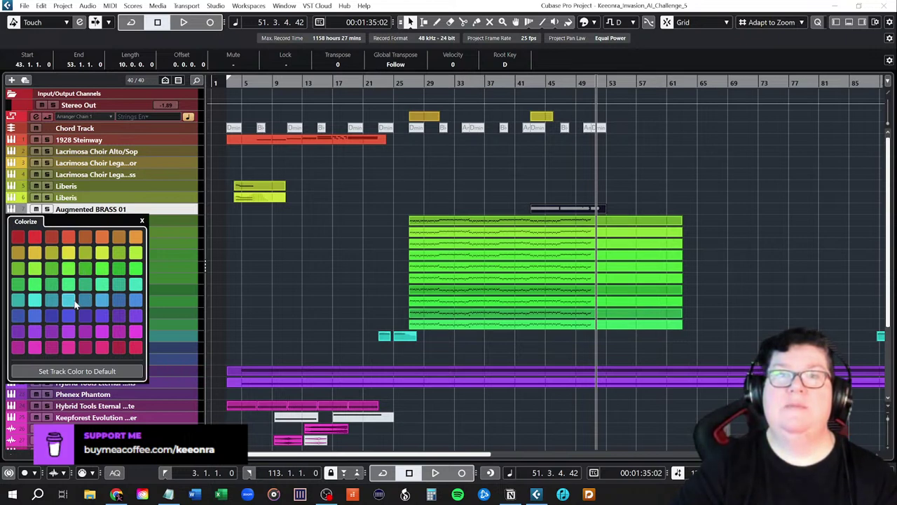
left_click(38, 303)
left_click(235, 245)
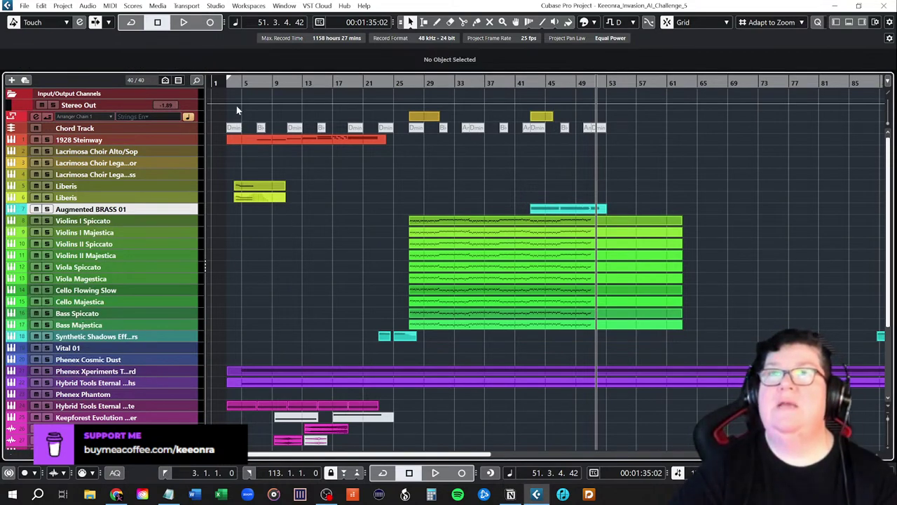
- Set the playback position to the start of the music at bar 3 and save the project
left_click(226, 81)
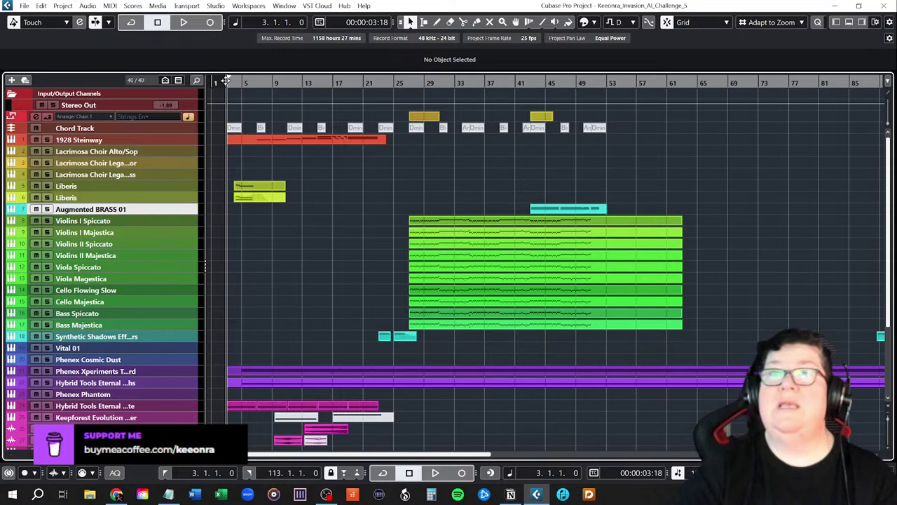
left_click(24, 5)
left_click(42, 80)
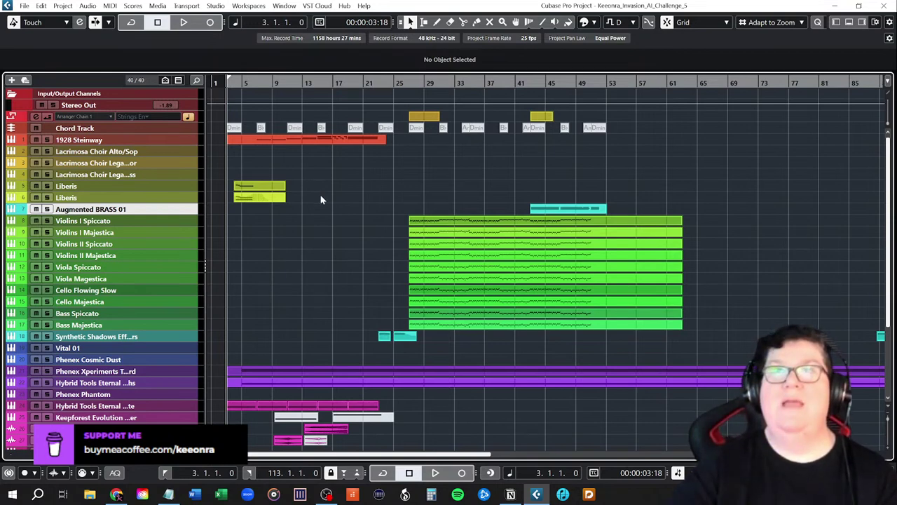
left_click(24, 5)
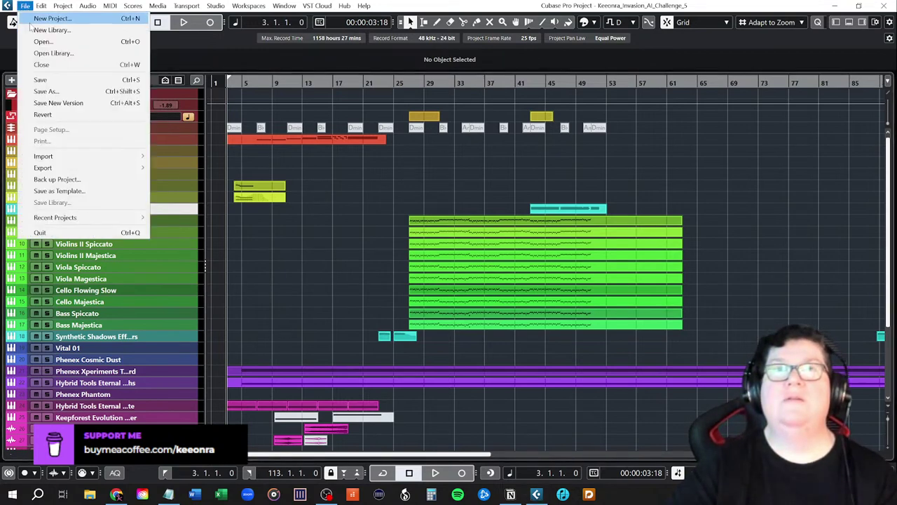
left_click(40, 79)
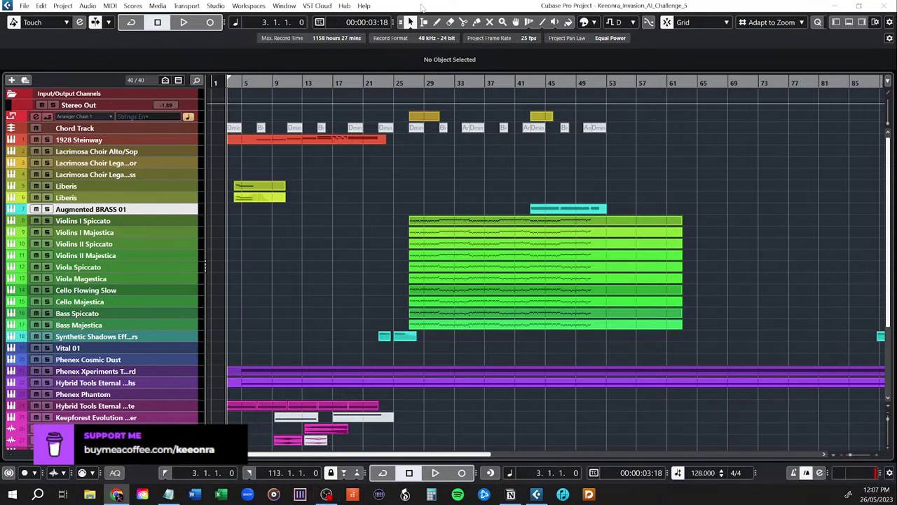
- Return to the project window and start playback of the arrangement from bar 3
left_click(421, 7)
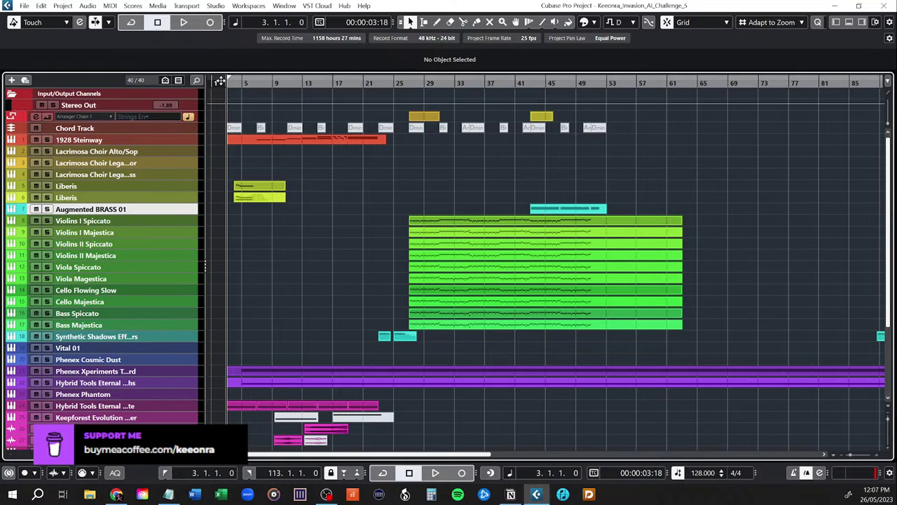
left_click(183, 22)
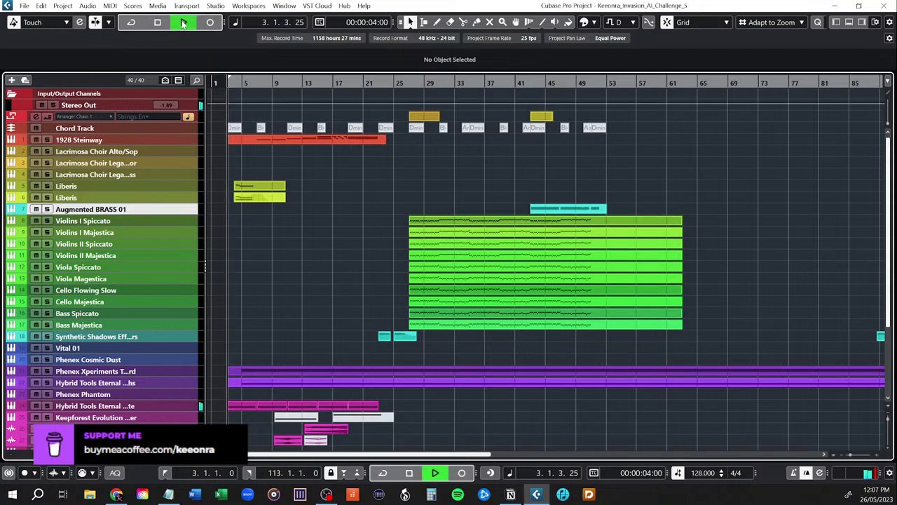